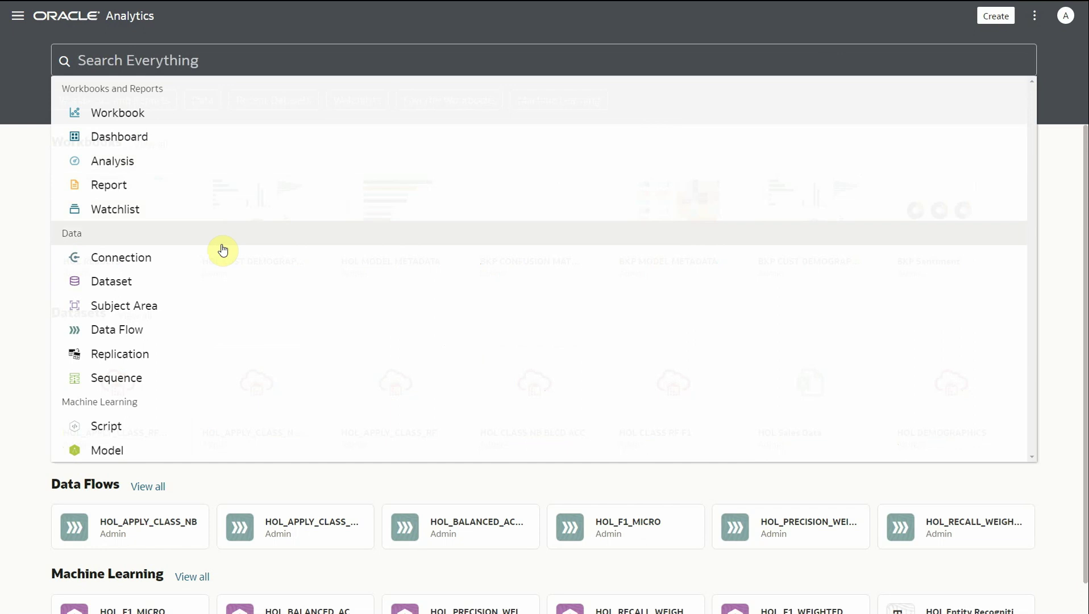
Filter the catalog to connections and inspect the ANDOUC23_ADW connection's general settings, including its username
click(209, 257)
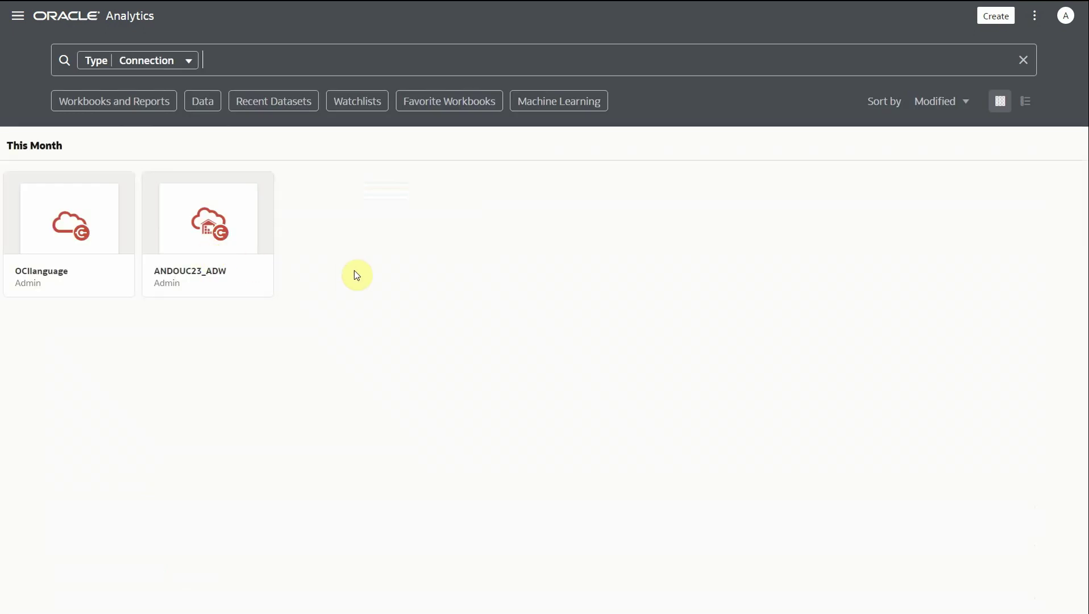
click(260, 279)
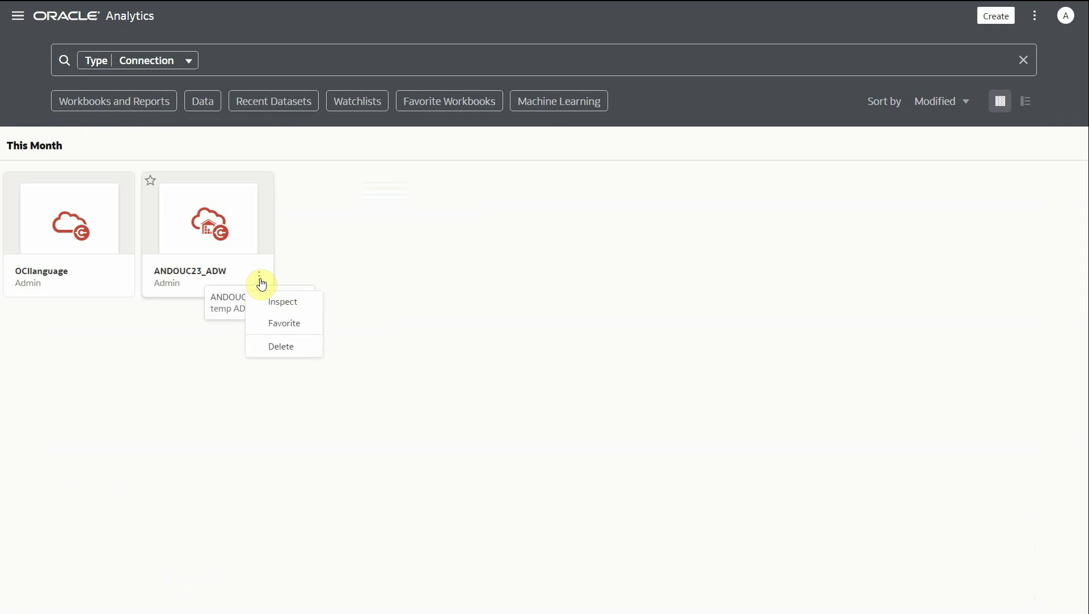
click(285, 306)
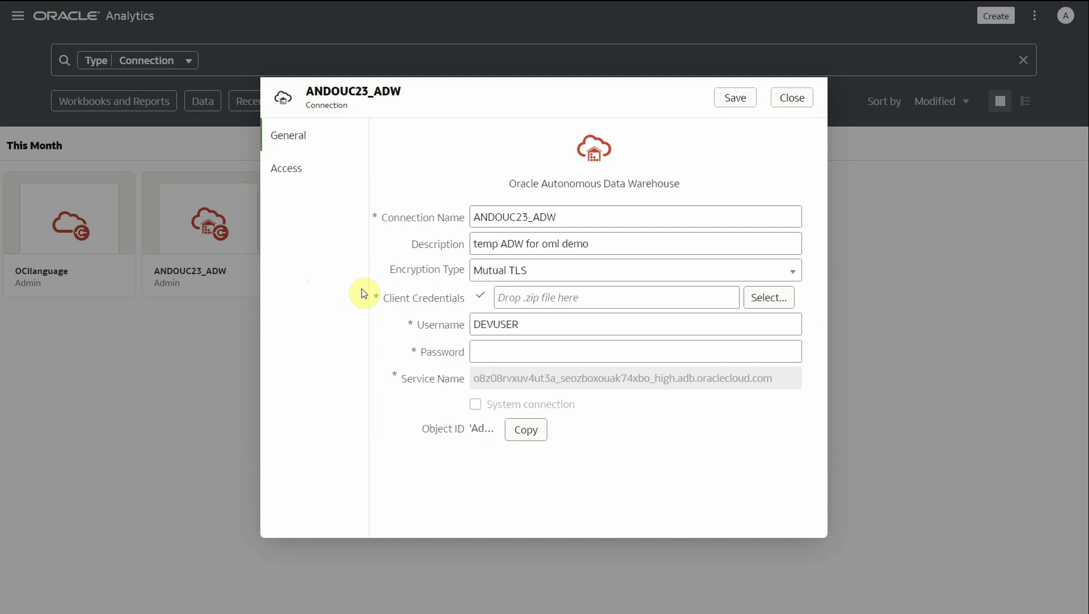
click(536, 326)
double_click(481, 326)
click(785, 108)
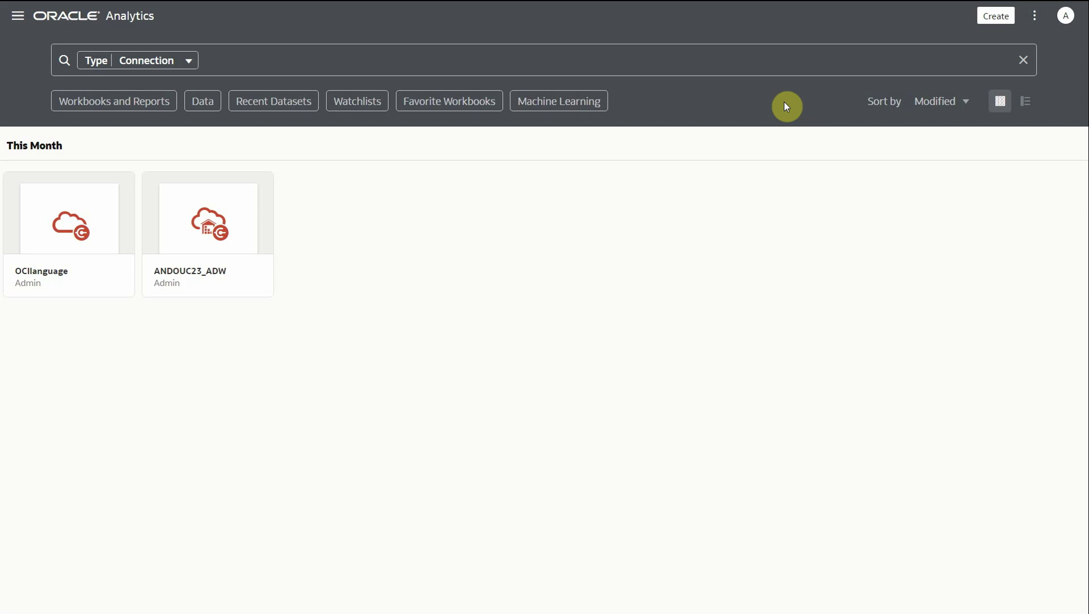
Create a new dataset based on the ANDOUC23_ADW connection
click(982, 19)
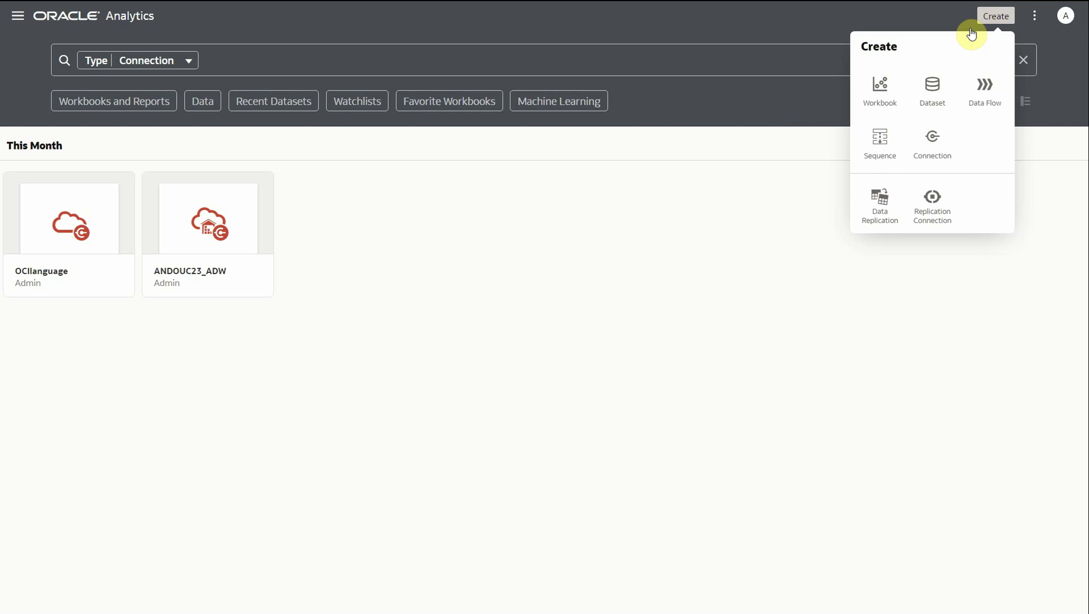
click(940, 109)
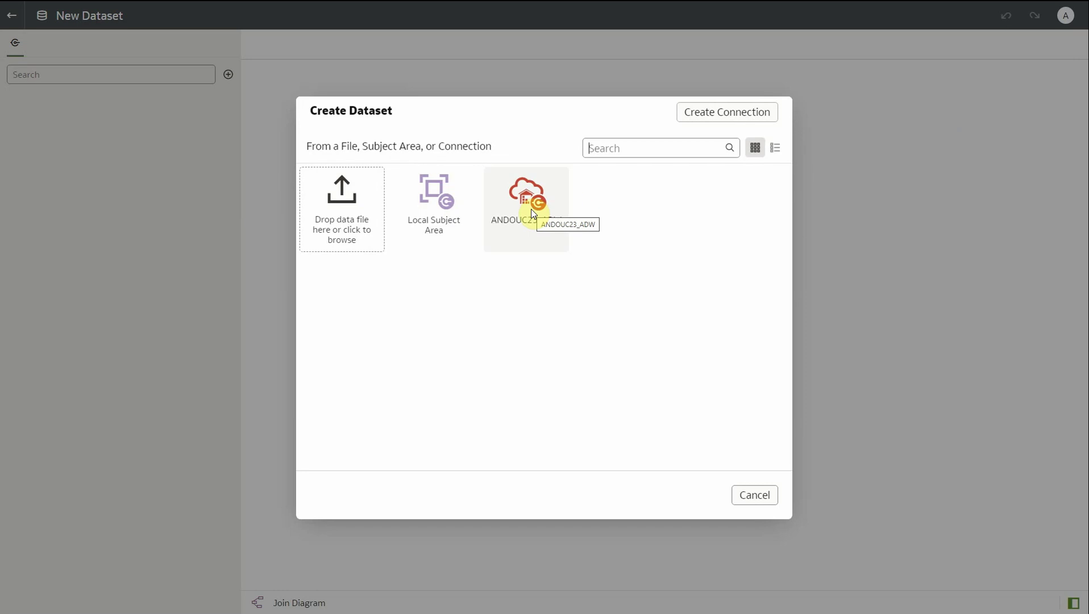
click(532, 210)
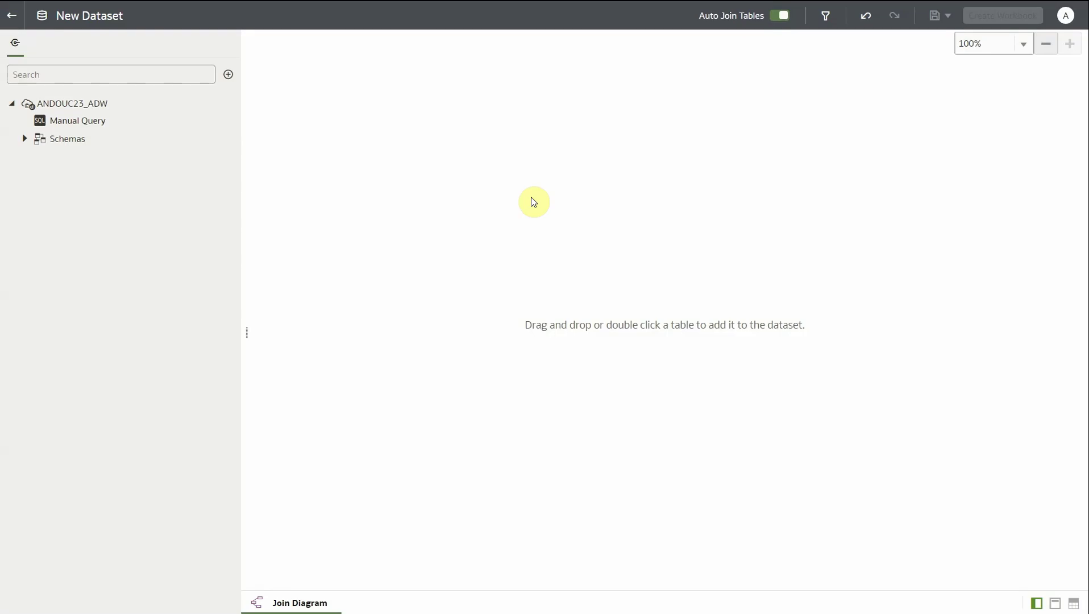
Add the CUSTOMERS and SUPPLEMENTARY_DEMOGRAPHICS tables from the SH schema to the dataset together
click(25, 139)
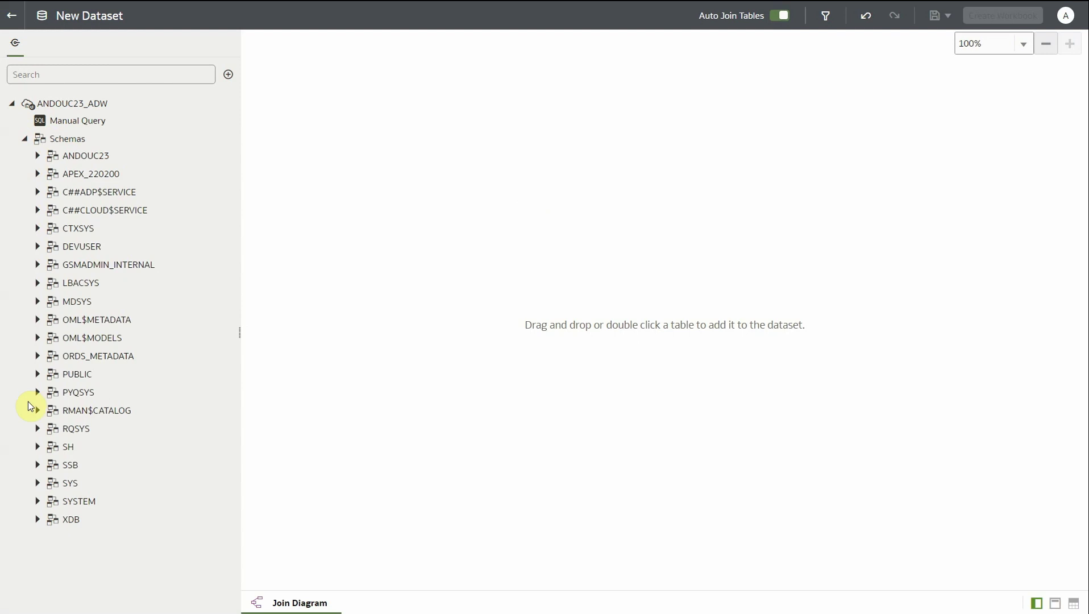
click(36, 448)
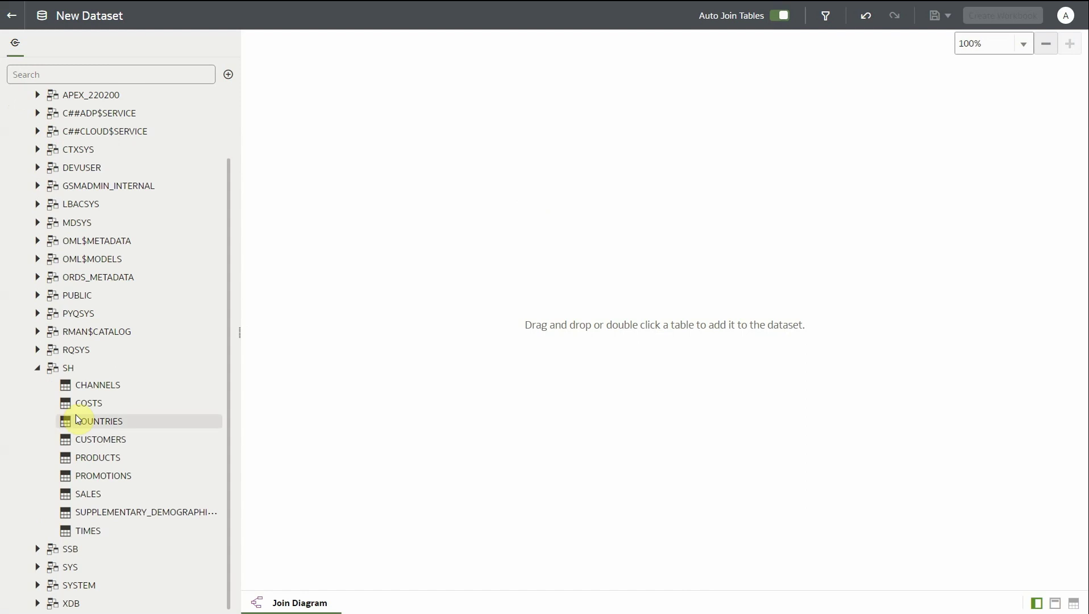
click(82, 437)
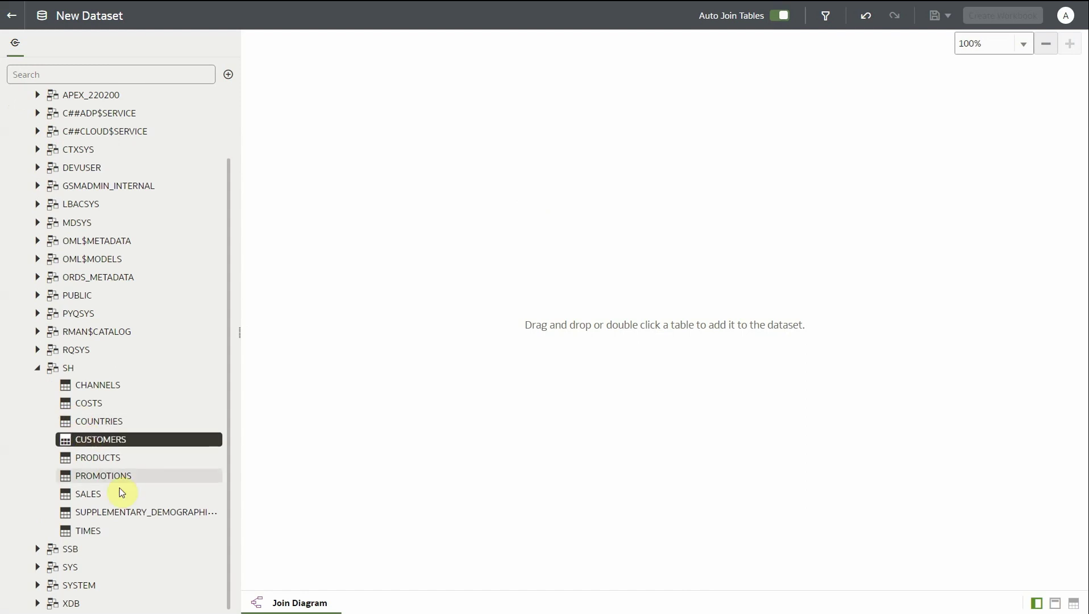
ctrl+click(118, 512)
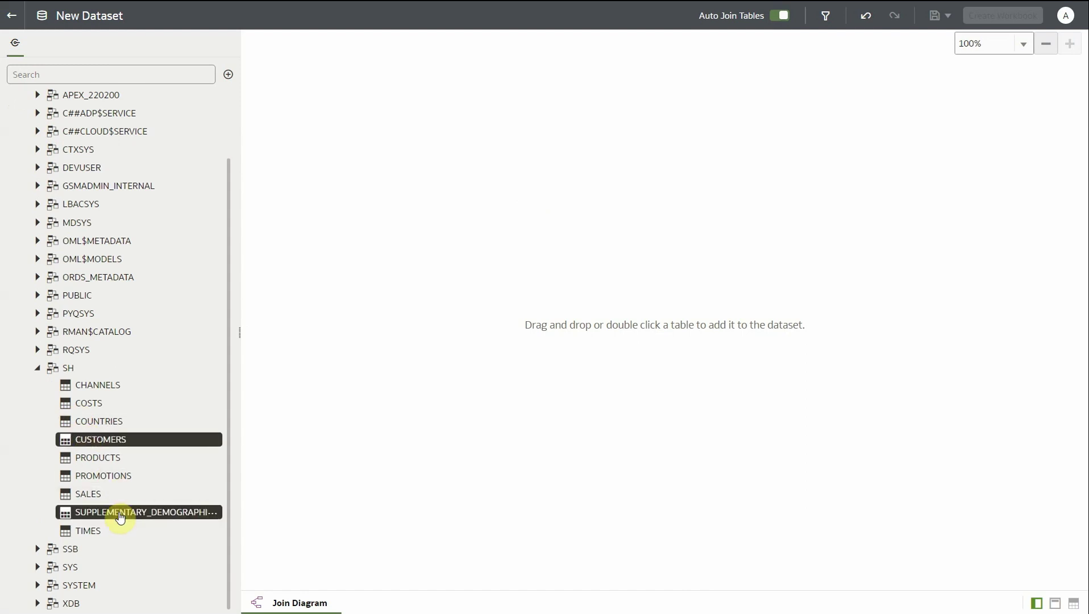
drag(119, 516, 546, 190)
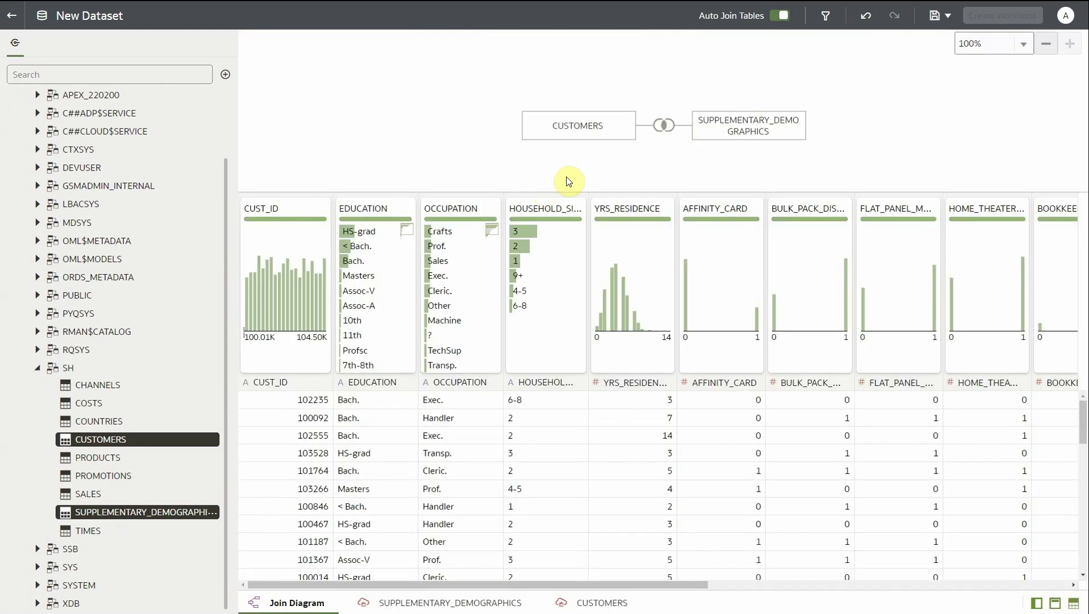
Review the join between CUSTOMERS and SUPPLEMENTARY_DEMOGRAPHICS, including its available join types and its condition
click(661, 127)
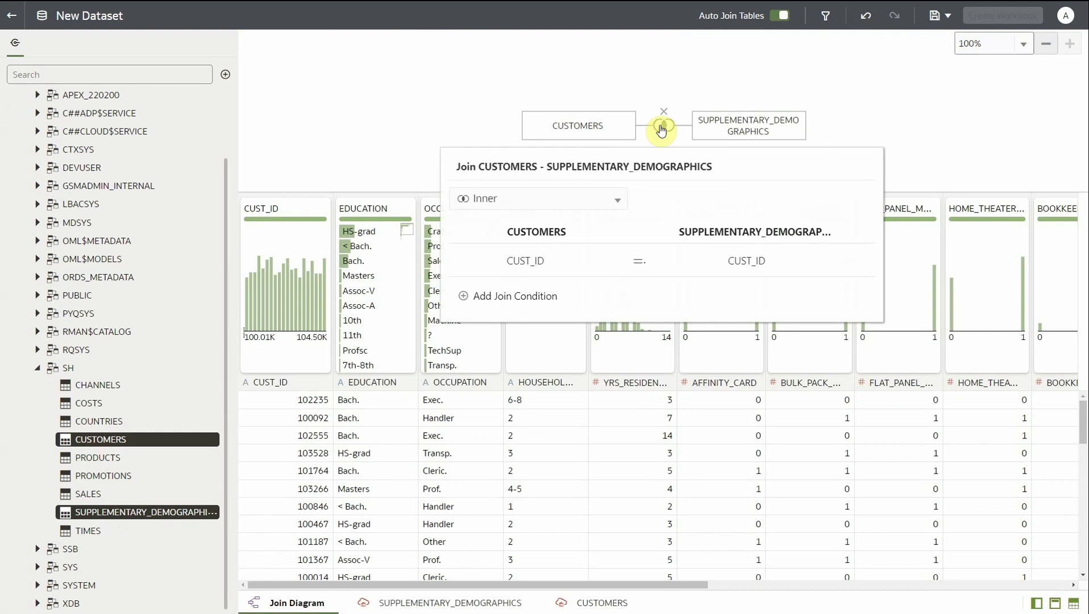
click(619, 201)
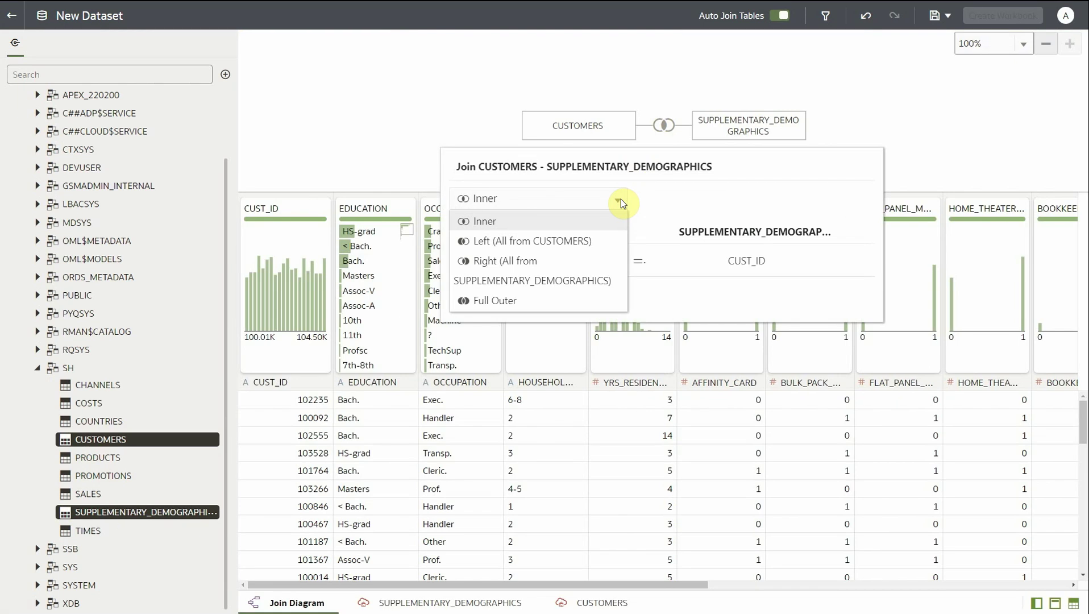
click(679, 202)
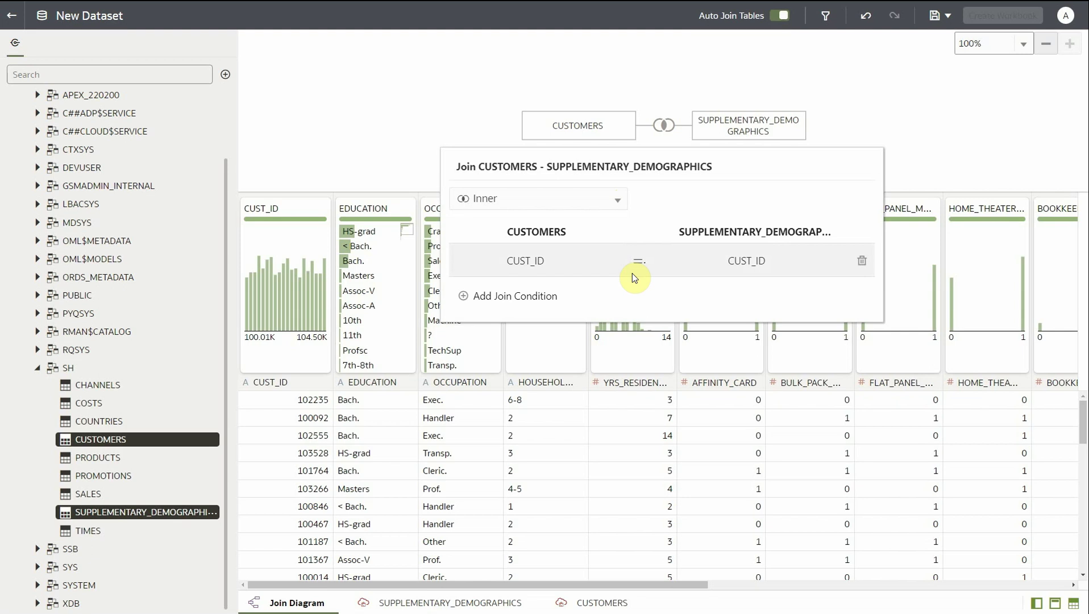
click(830, 136)
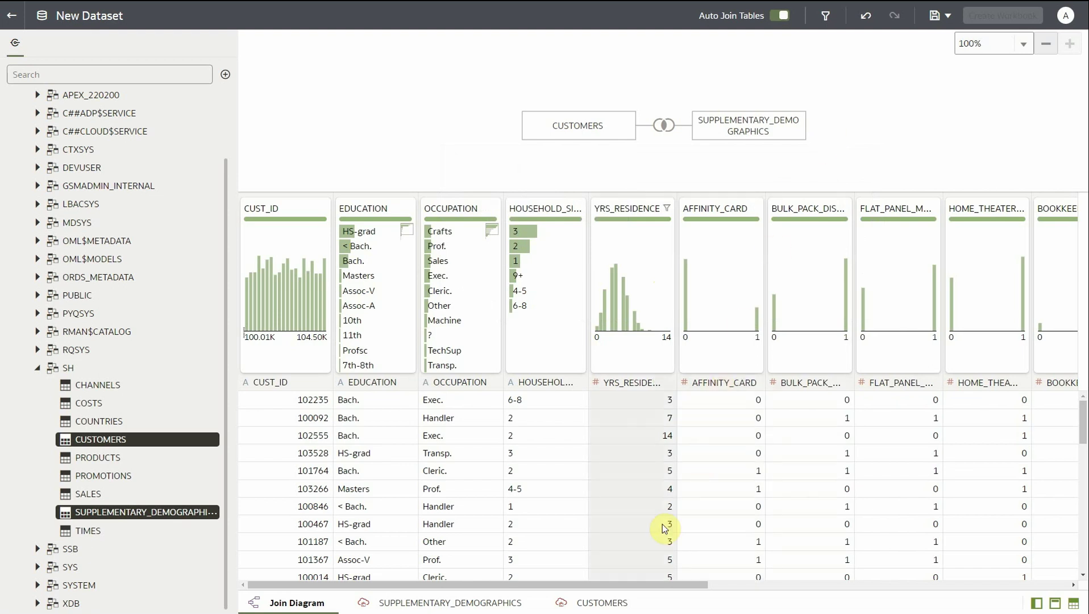
Show the column metadata of the CUSTOMERS table and of the SUPPLEMENTARY_DEMOGRAPHICS table instead of the data preview
click(618, 607)
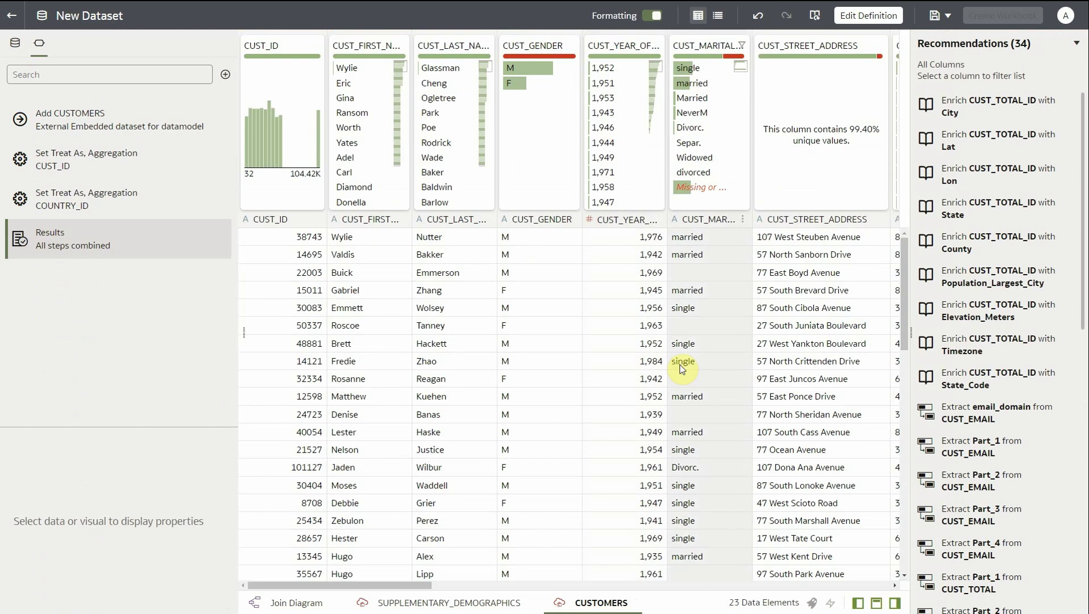
click(719, 17)
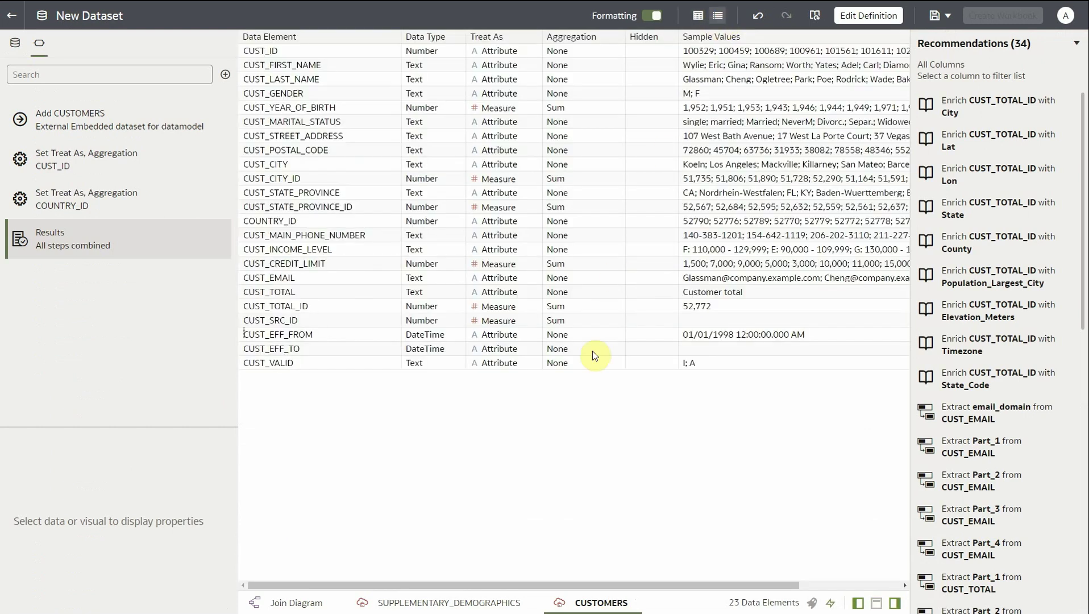
click(484, 599)
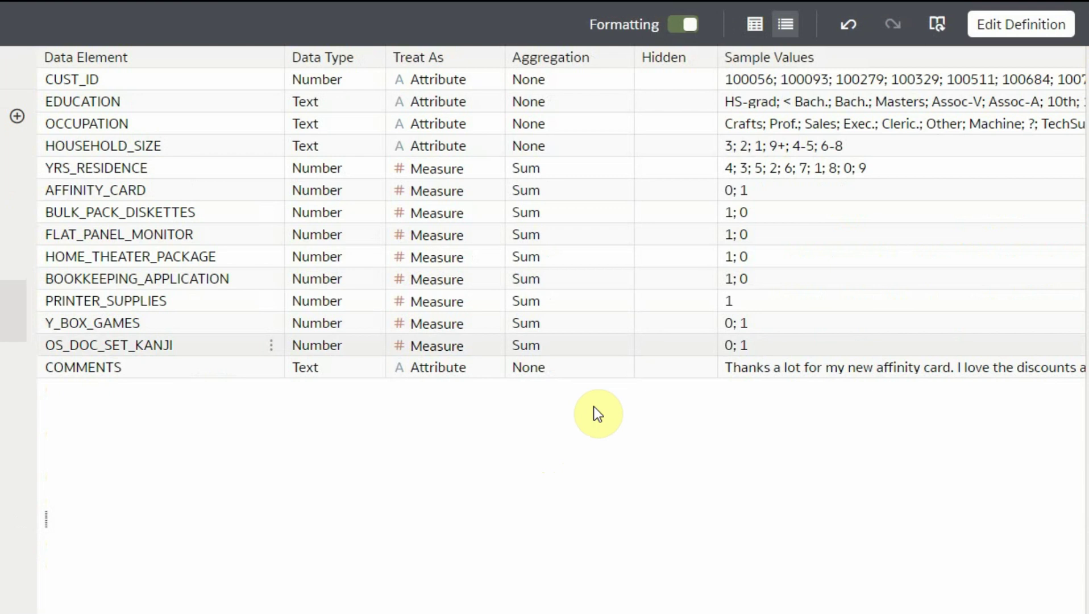
Treat the SUPPLEMENTARY_DEMOGRAPHICS columns from YRS_RESIDENCE through OS_DOC_SET_KANJI as attributes and convert their data type to Text
click(498, 168)
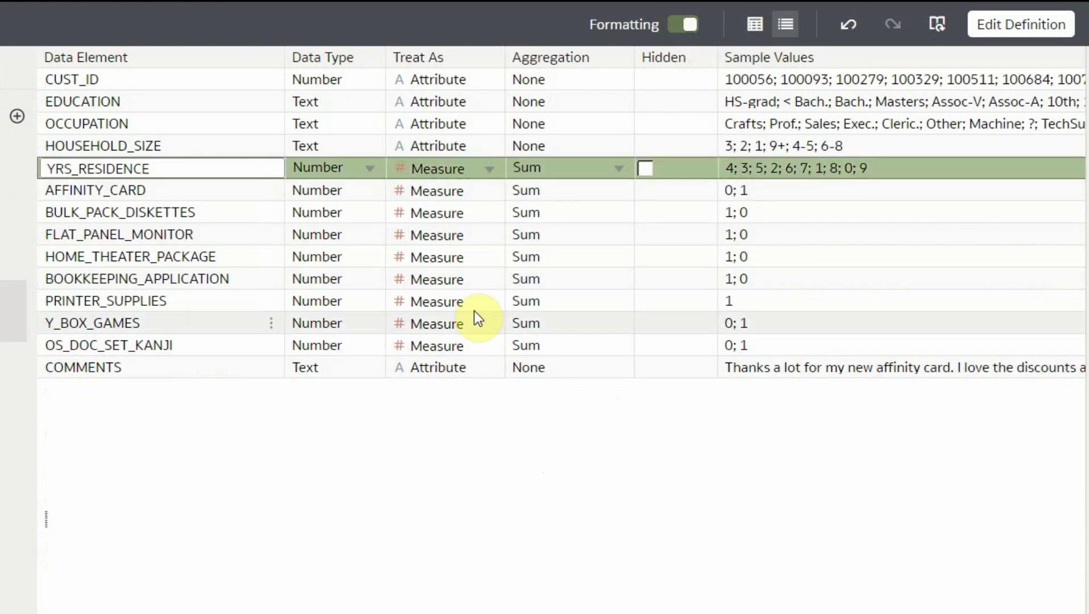
shift+click(481, 341)
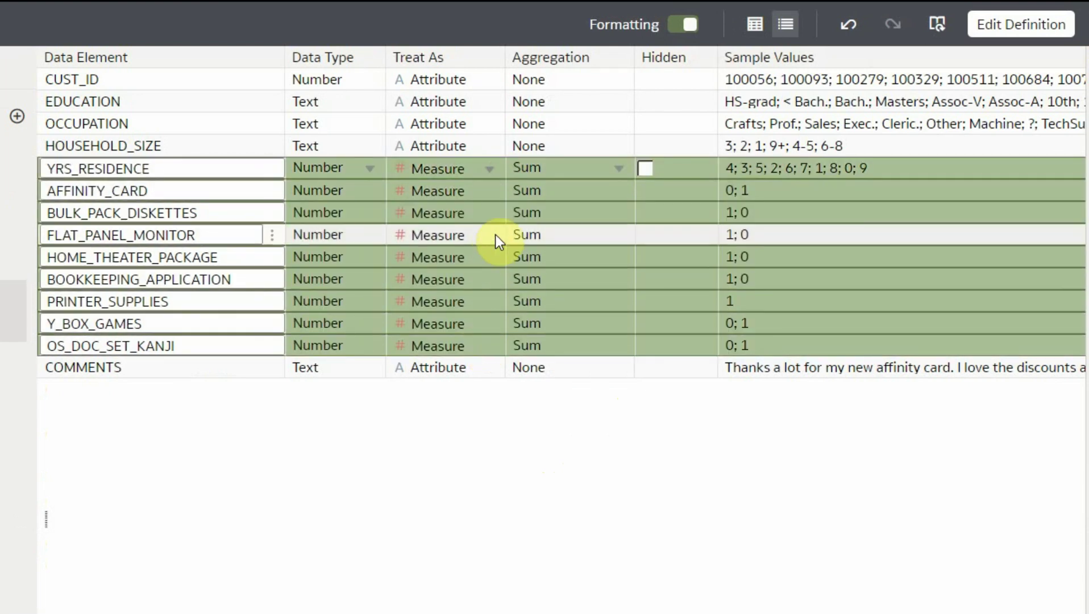
click(491, 169)
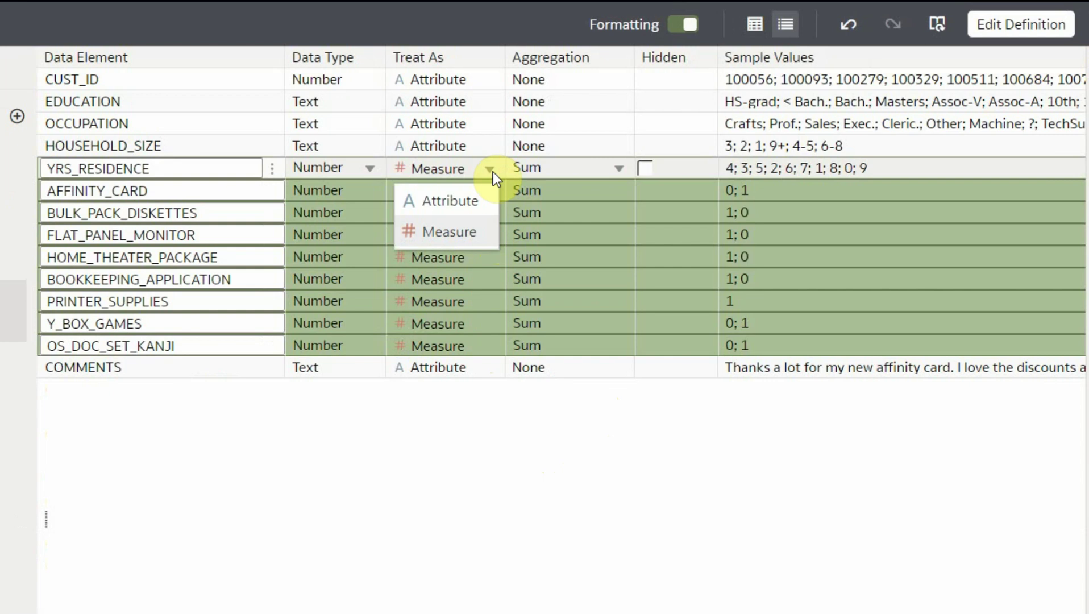
click(469, 196)
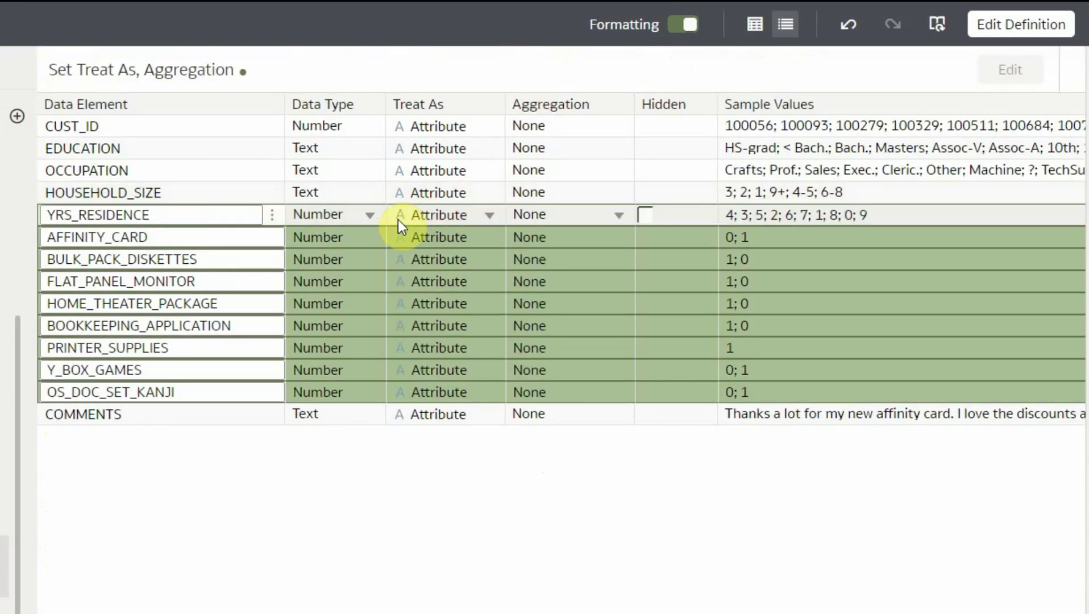
click(370, 216)
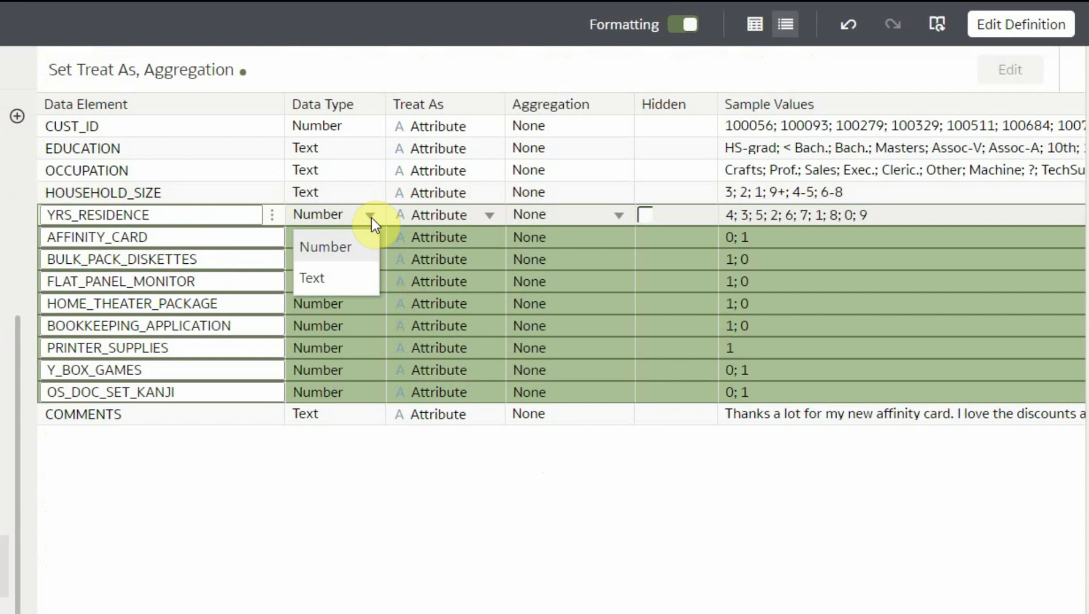
click(328, 276)
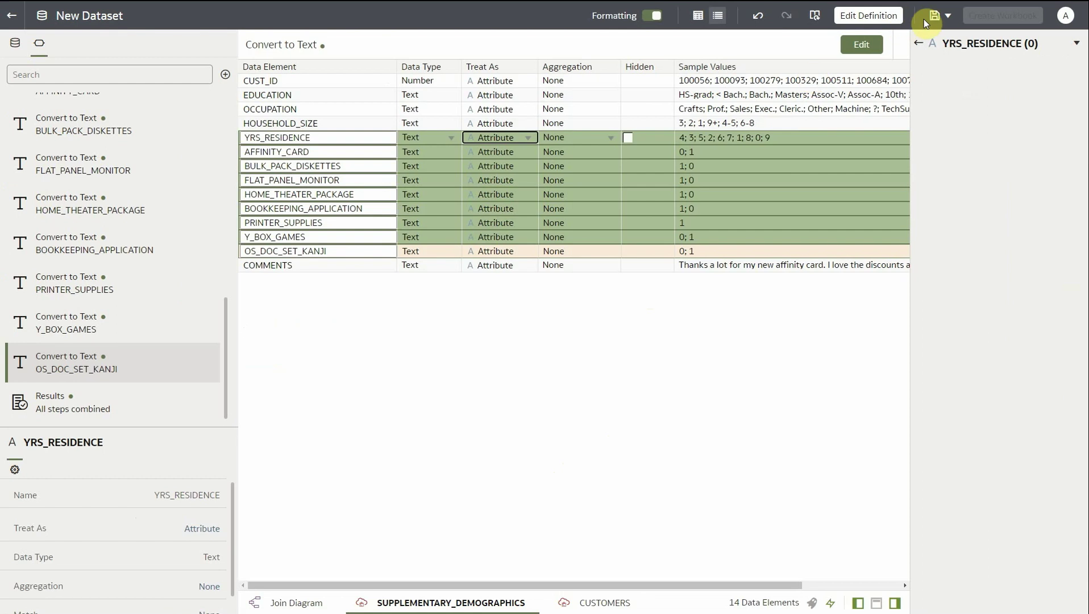
Save the dataset as HOL DEMOGRAPHICS and return to the home page
click(932, 18)
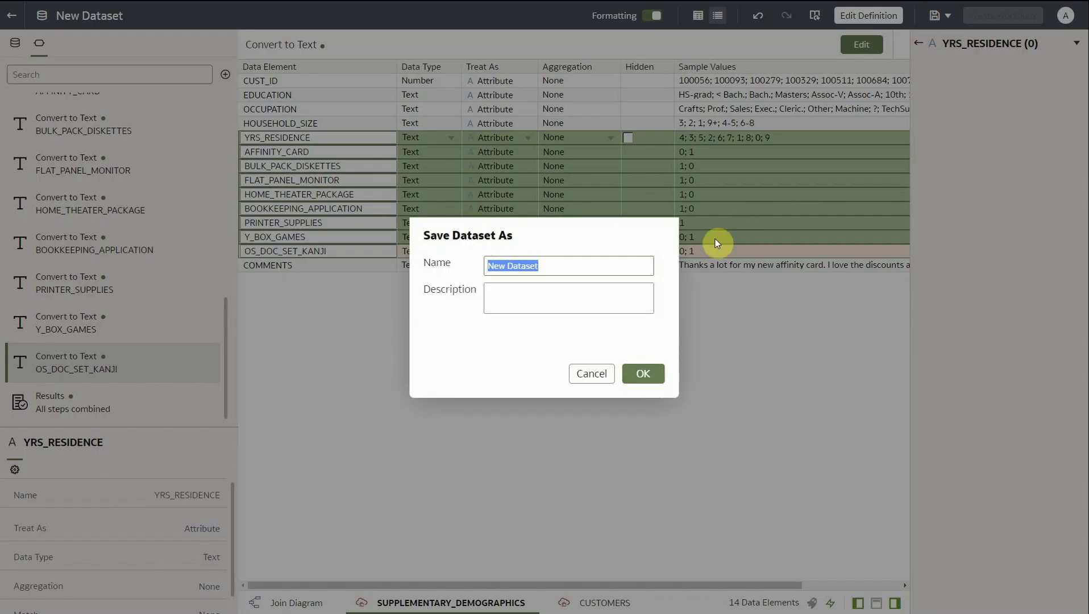
text(HOL DEMOGRAPHICS)
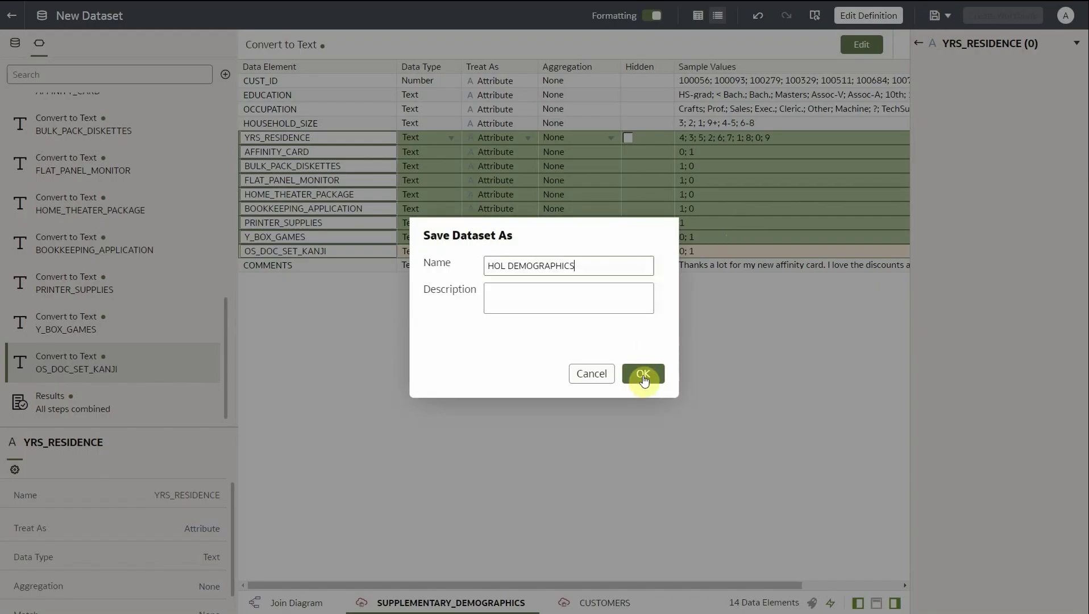
click(642, 373)
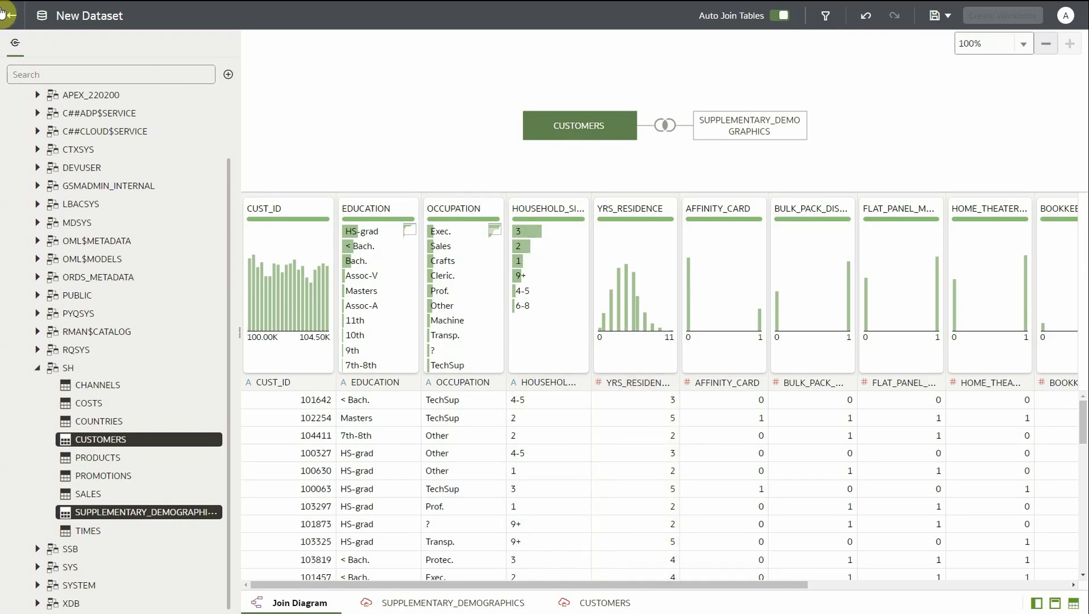
click(11, 15)
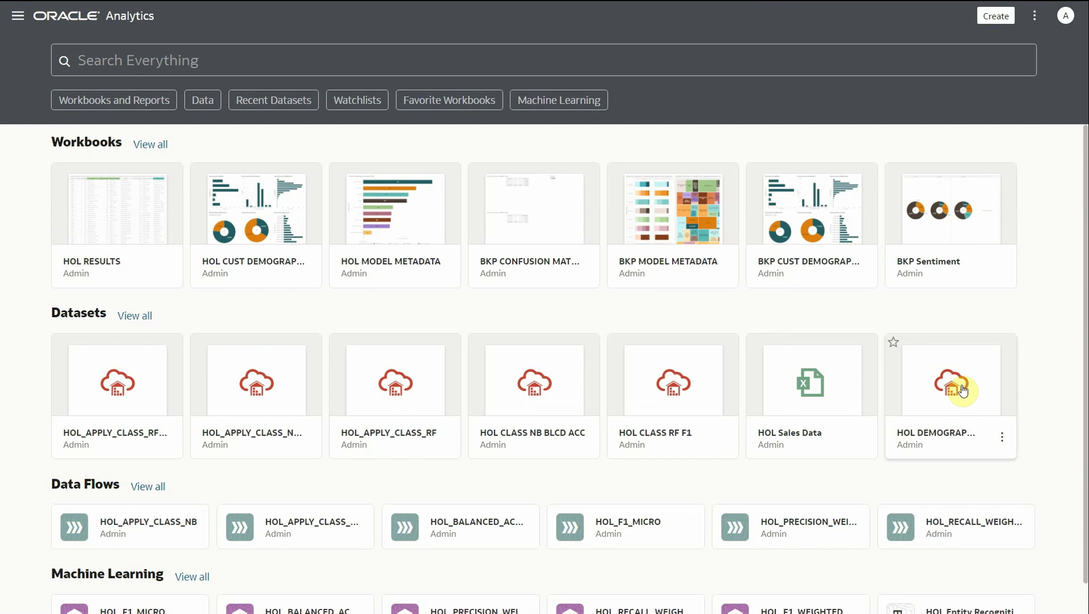
Create a workbook from the HOL DEMOGRAPHICS dataset and hide the automatic insights
click(1002, 438)
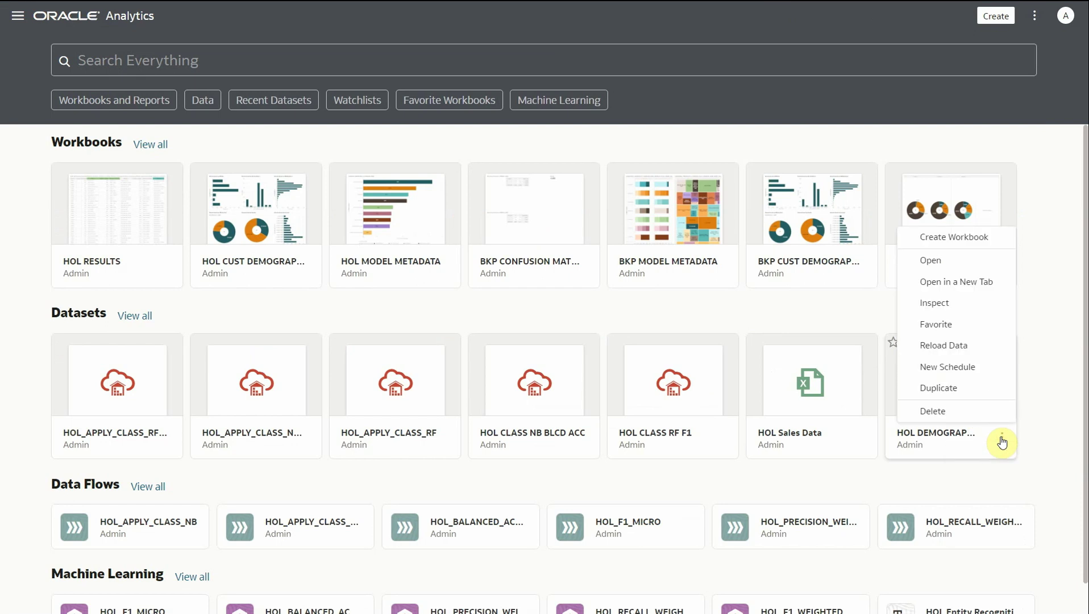
click(959, 239)
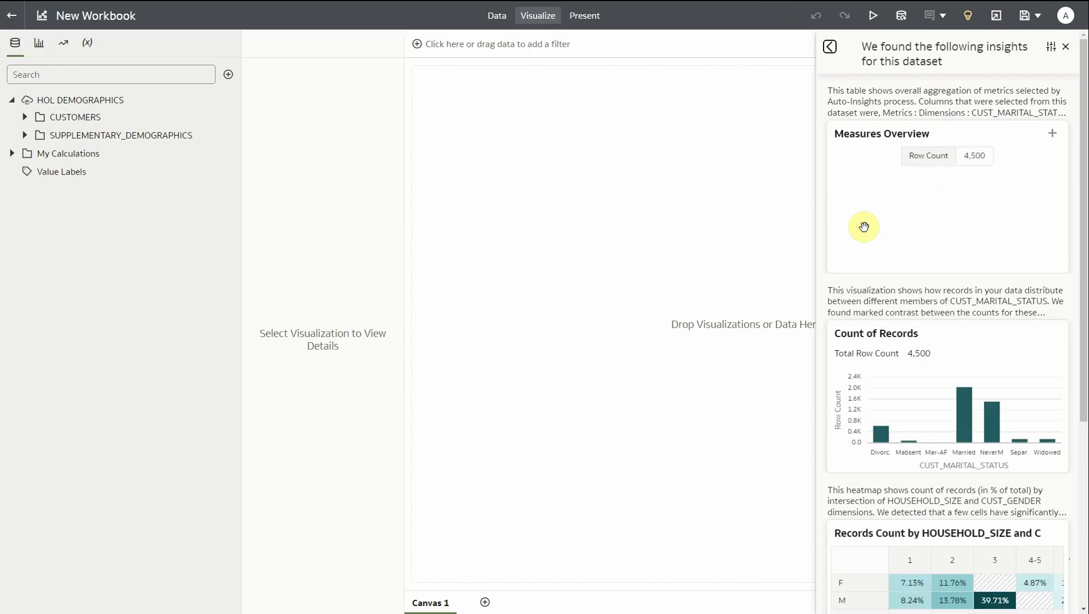
click(967, 15)
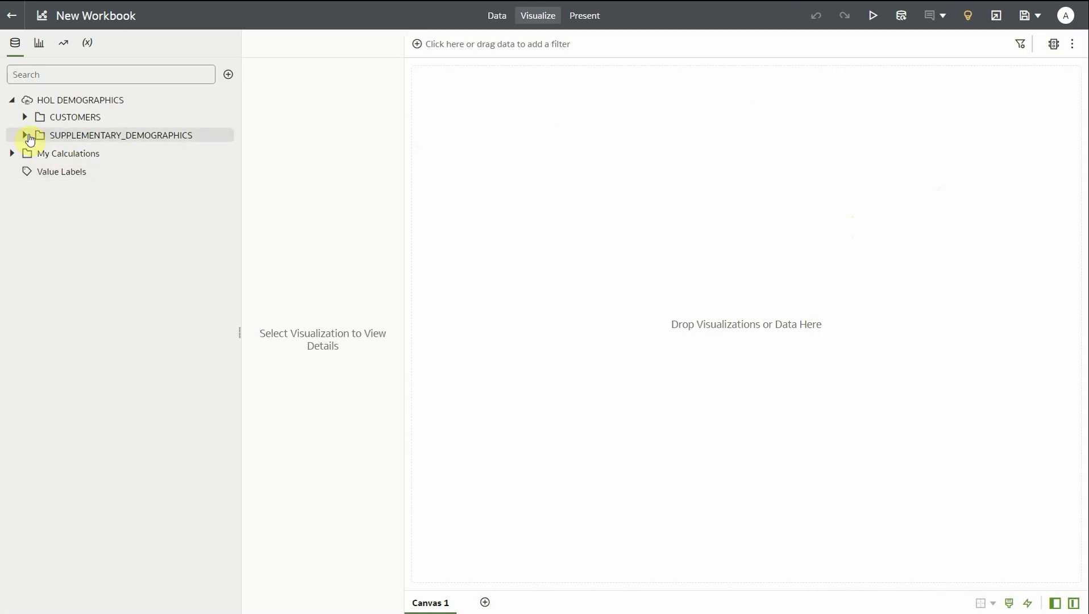
Explain the CUST_MARITAL_STATUS attribute of CUSTOMERS and add its basic facts donut chart to the workbook
click(25, 135)
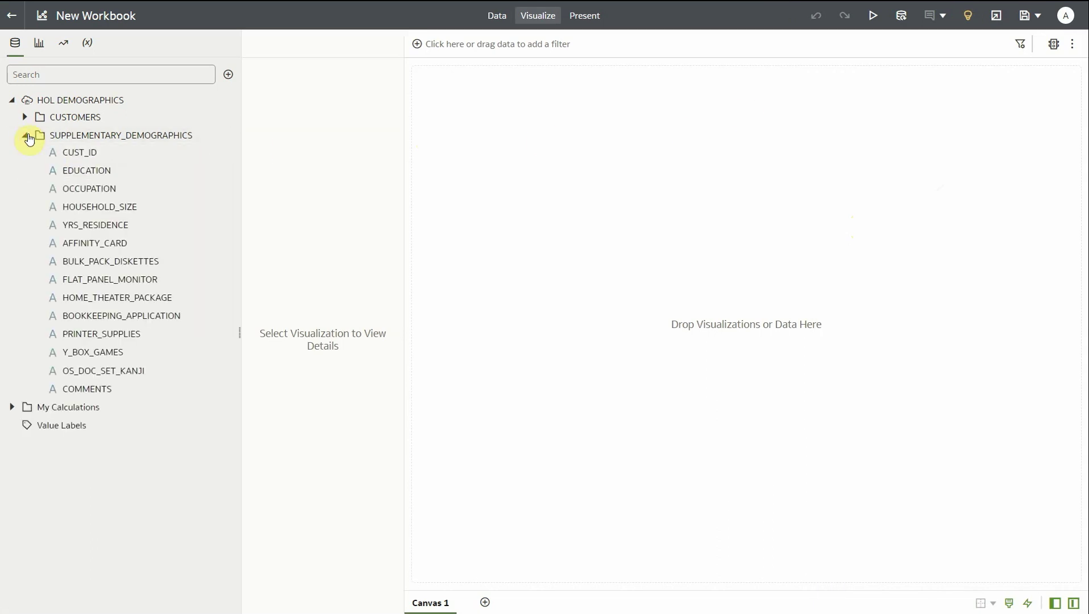
click(25, 118)
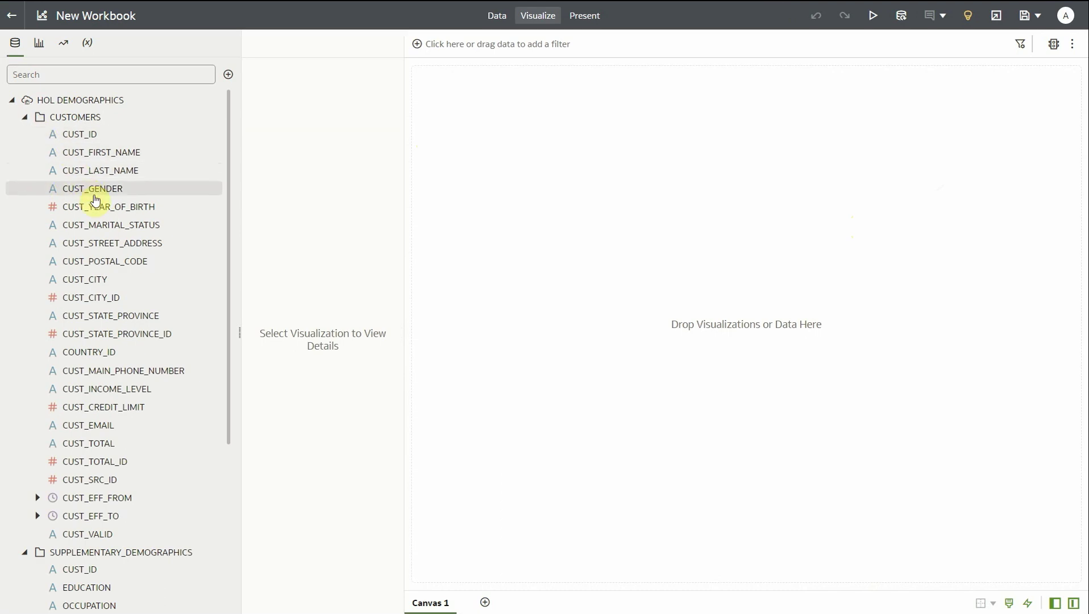
right_click(120, 229)
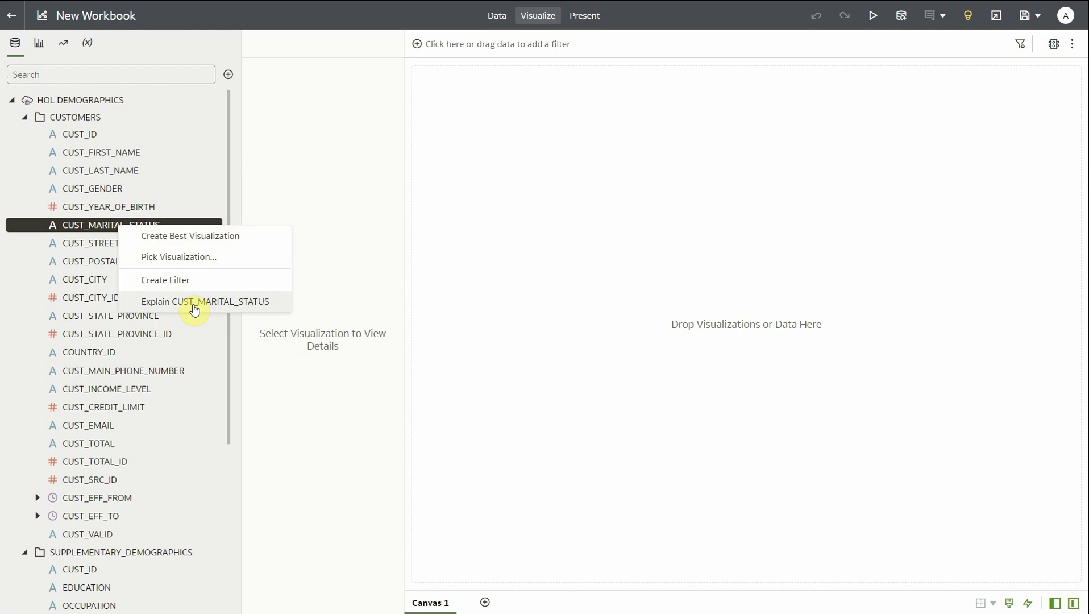
click(194, 302)
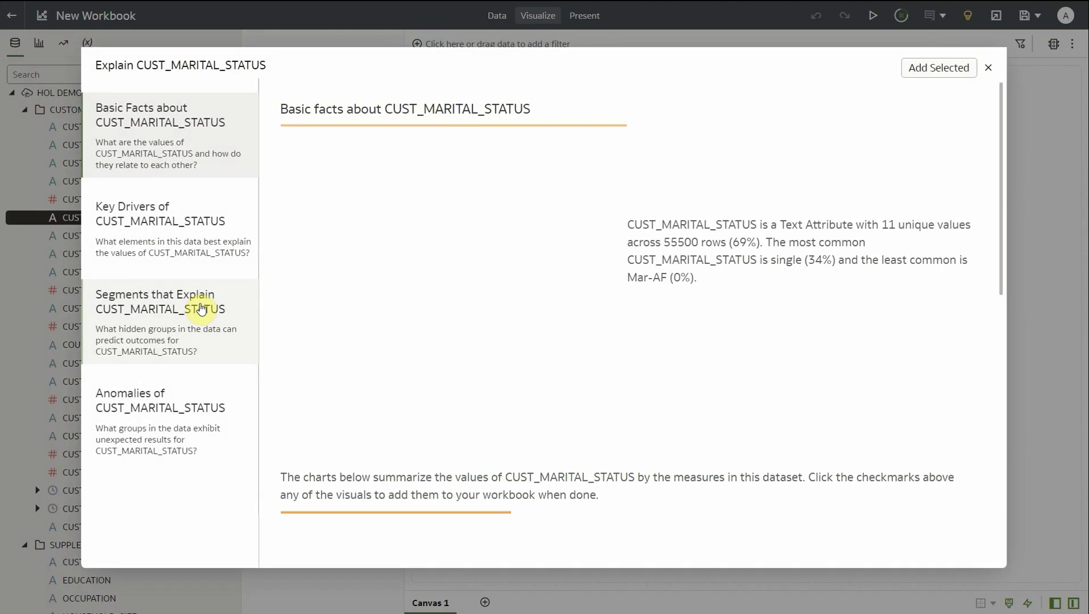
mouse_move(432, 287)
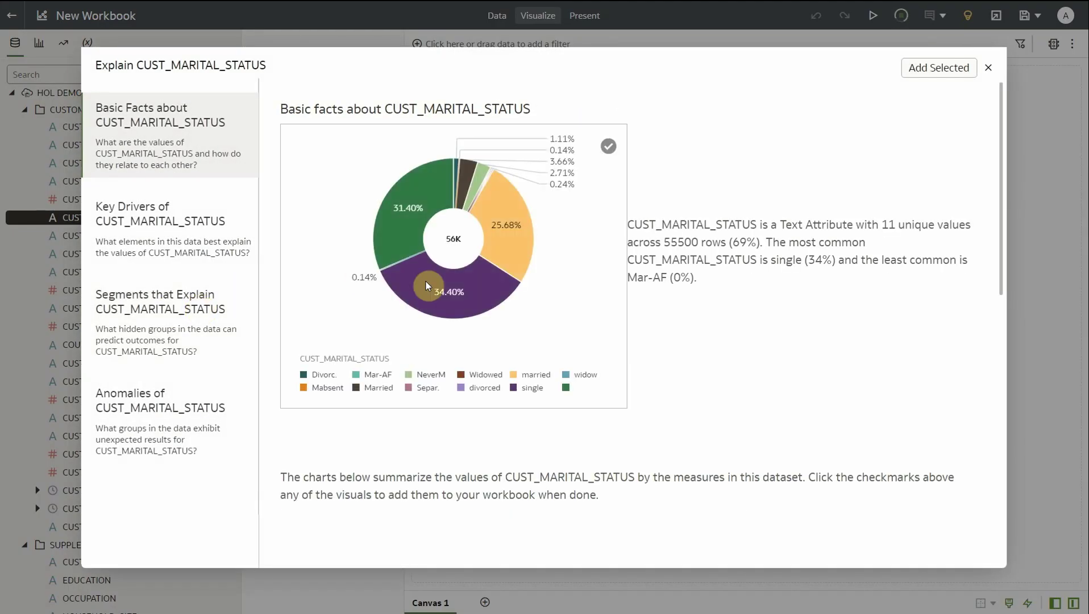
click(608, 149)
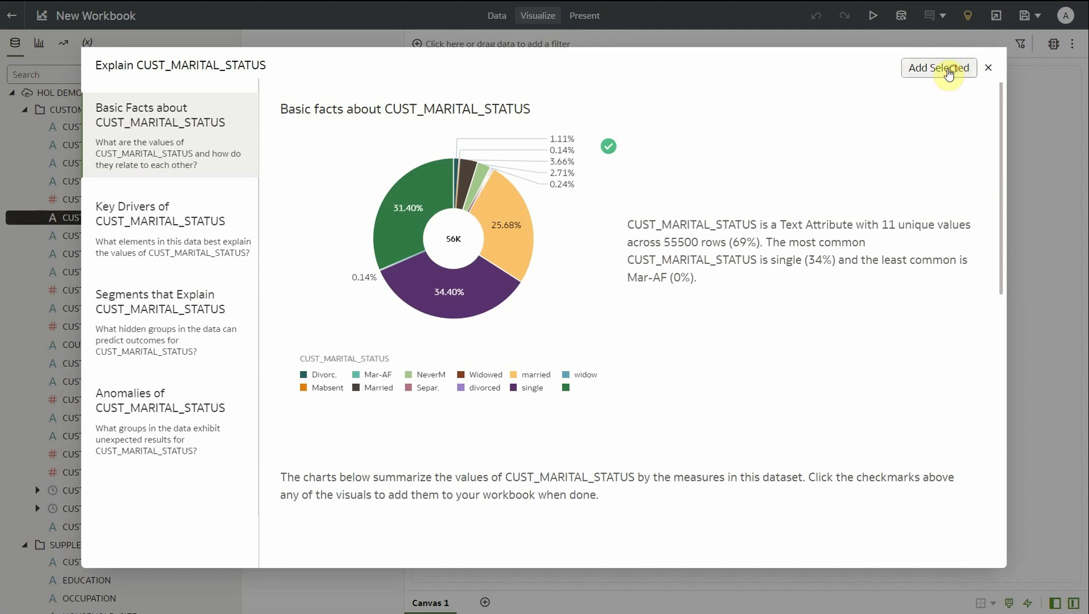
click(954, 71)
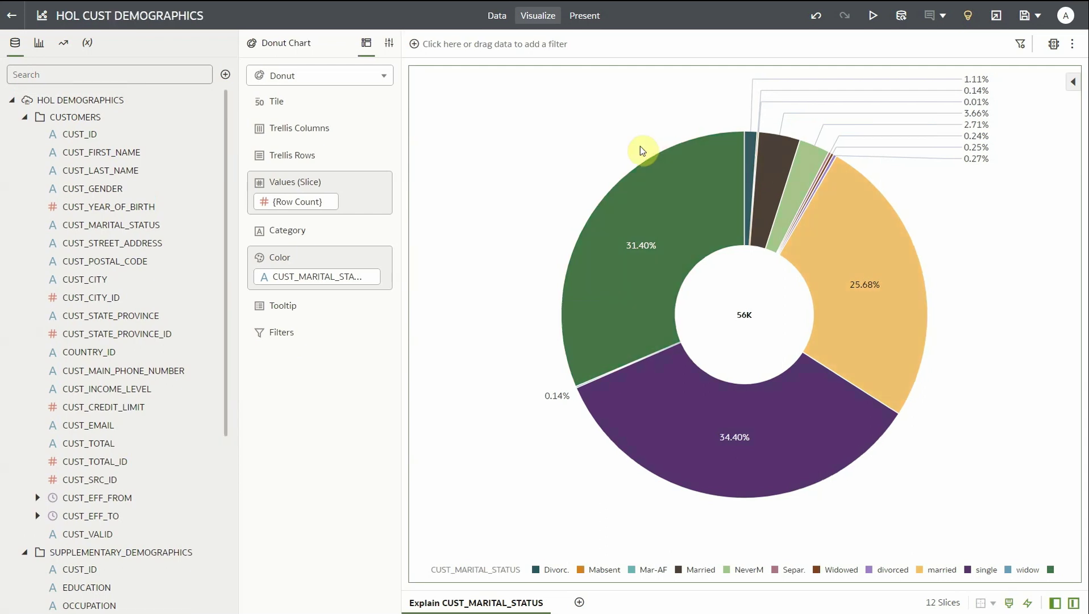
Explain the AFFINITY_CARD attribute of SUPPLEMENTARY_DEMOGRAPHICS and add its basic facts donut chart to the workbook
click(23, 119)
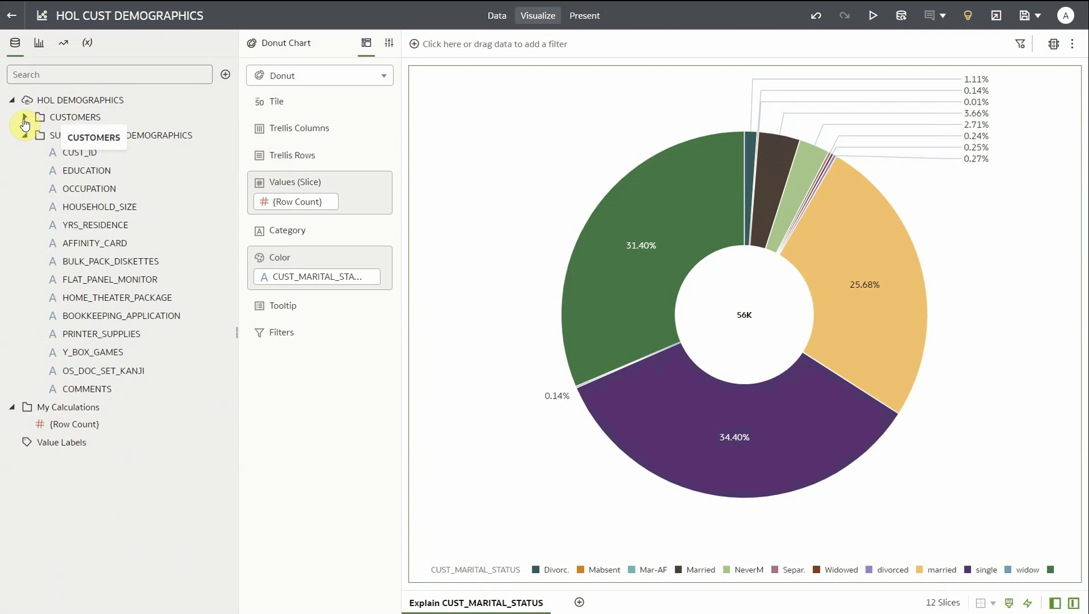
right_click(91, 250)
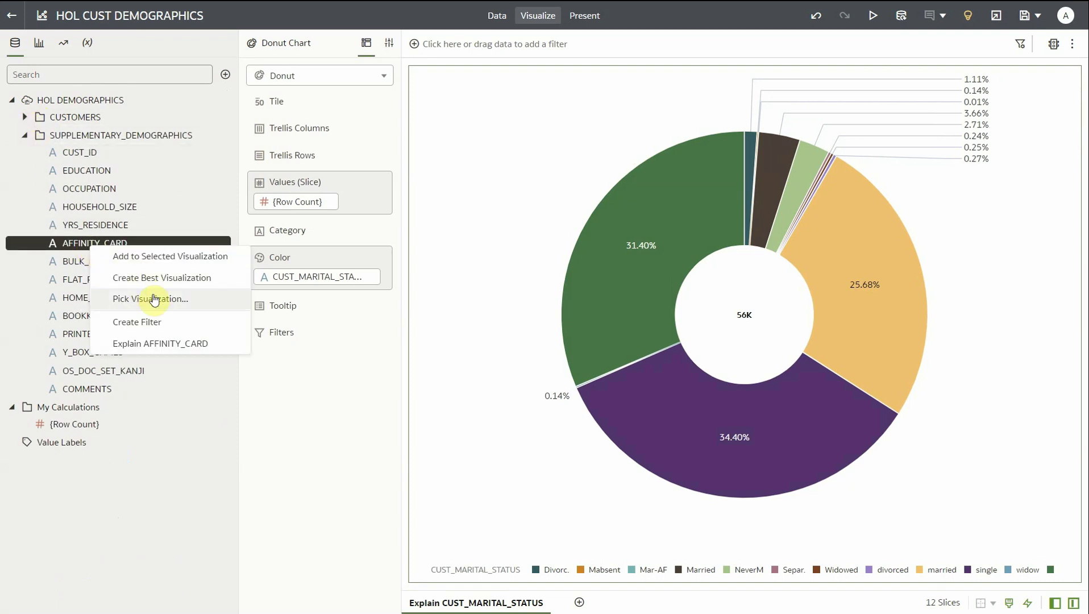
click(167, 346)
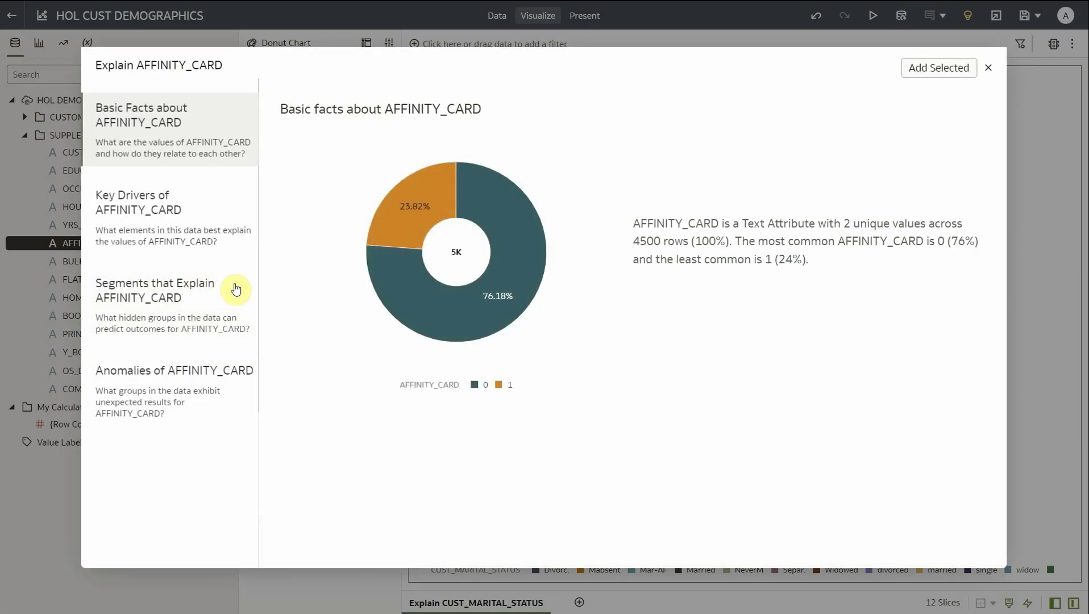
mouse_move(358, 265)
click(613, 147)
click(916, 69)
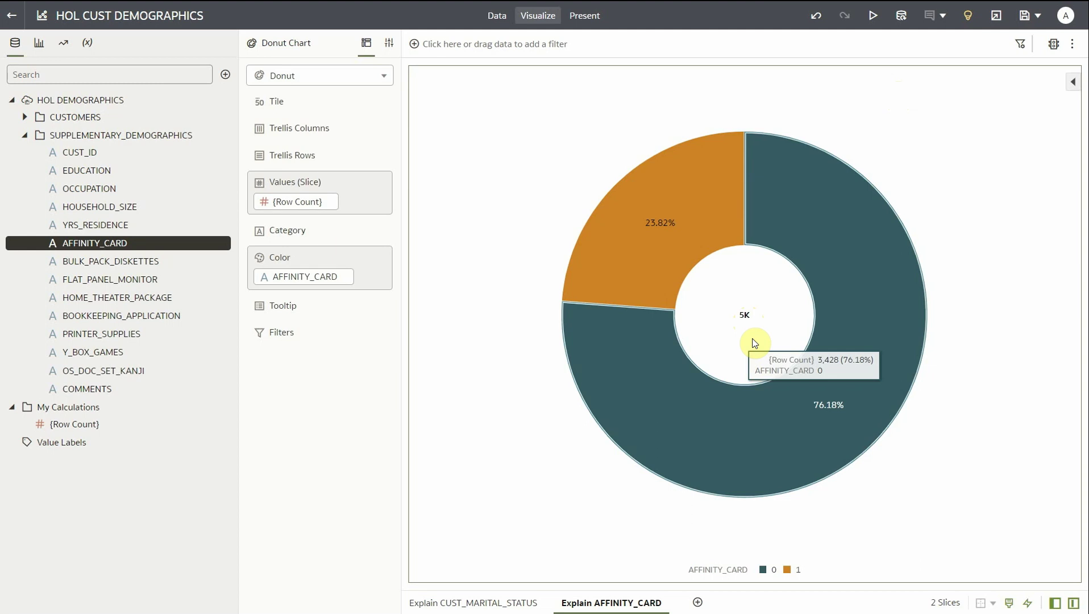
click(733, 442)
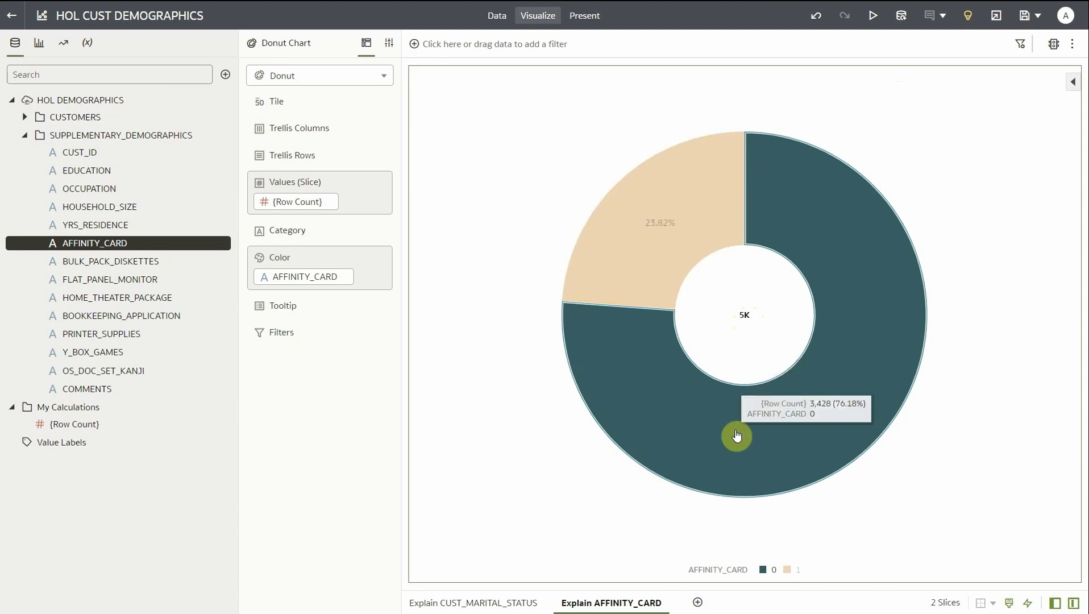
click(620, 550)
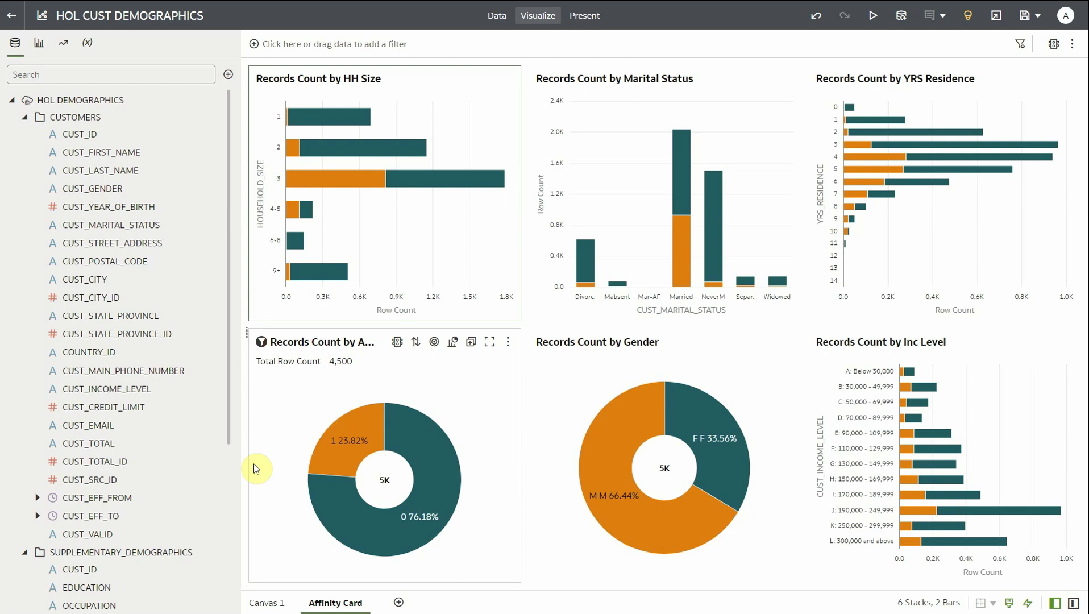
Leave the workbook for the home page and create a data flow with the HOL DEMOGRAPHICS dataset as its source
click(13, 18)
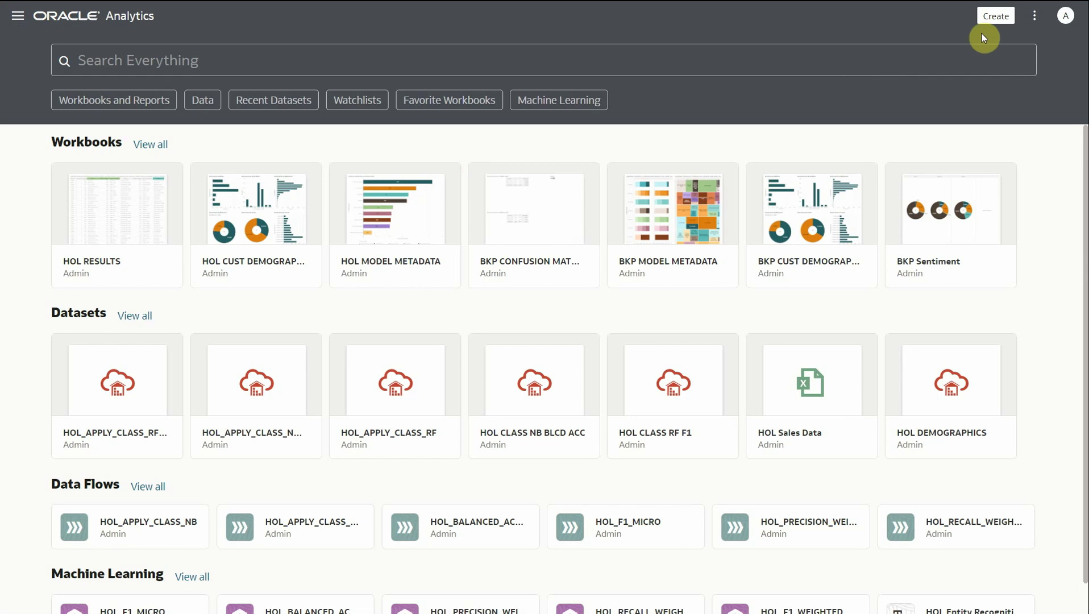
click(994, 16)
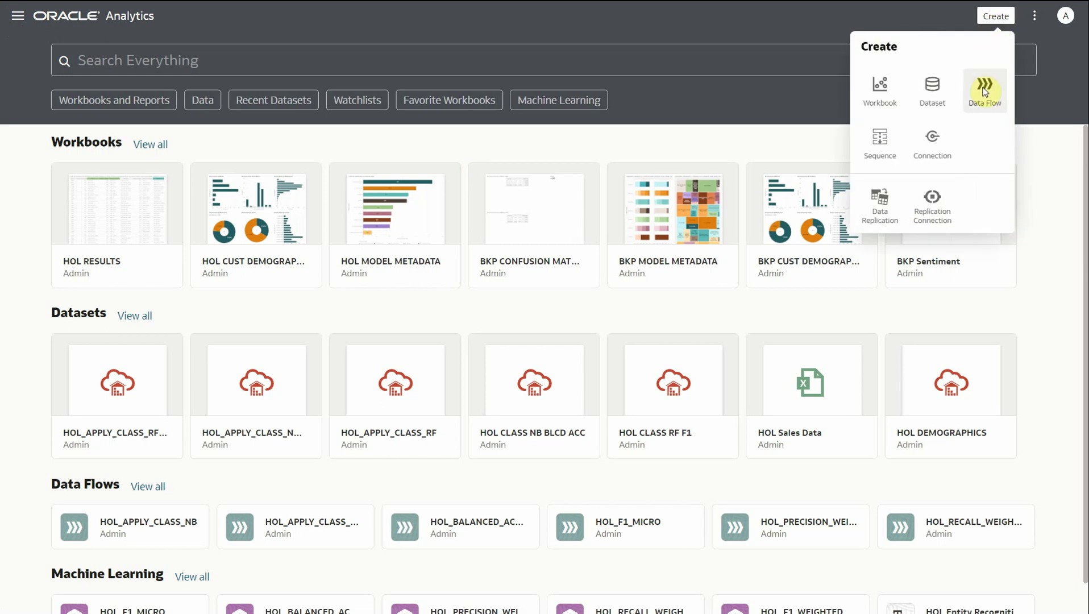
click(984, 91)
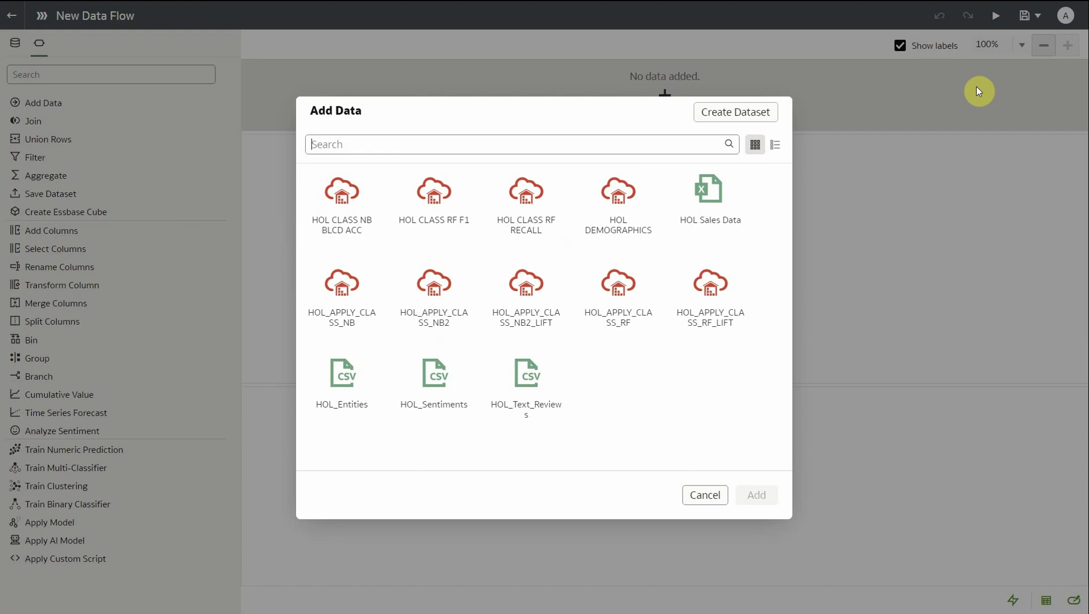
click(636, 220)
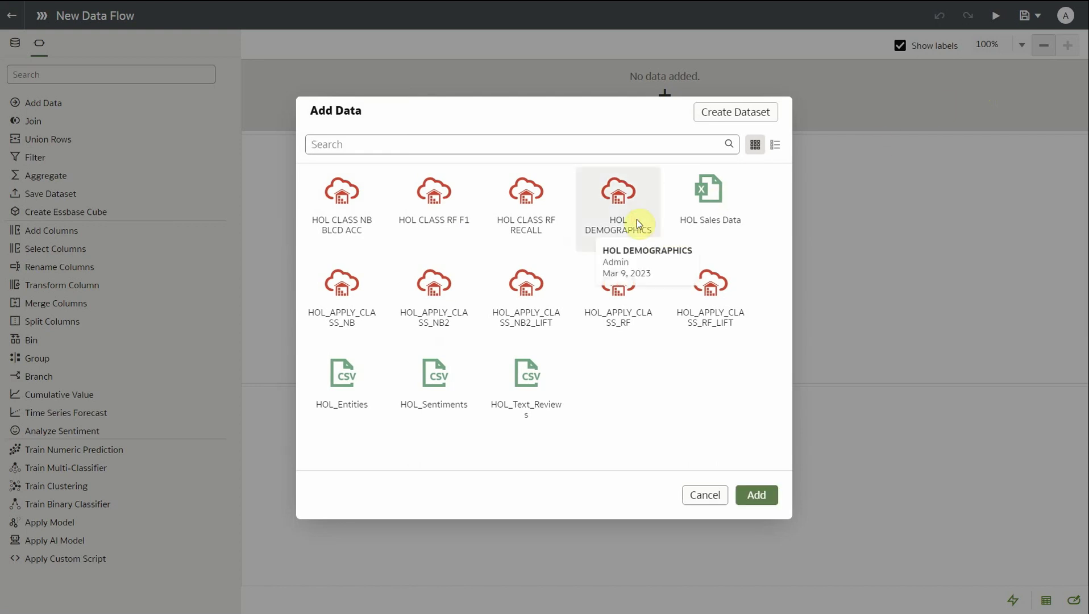
click(750, 494)
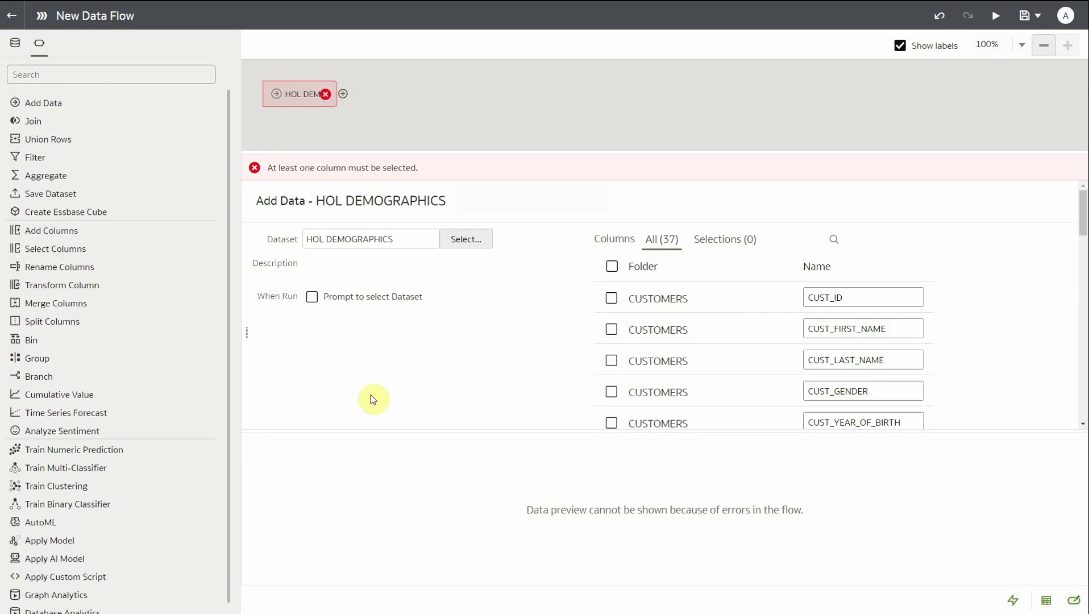
Include all columns of HOL DEMOGRAPHICS in the data flow and look over the preview as far as AFFINITY_CARD
click(243, 336)
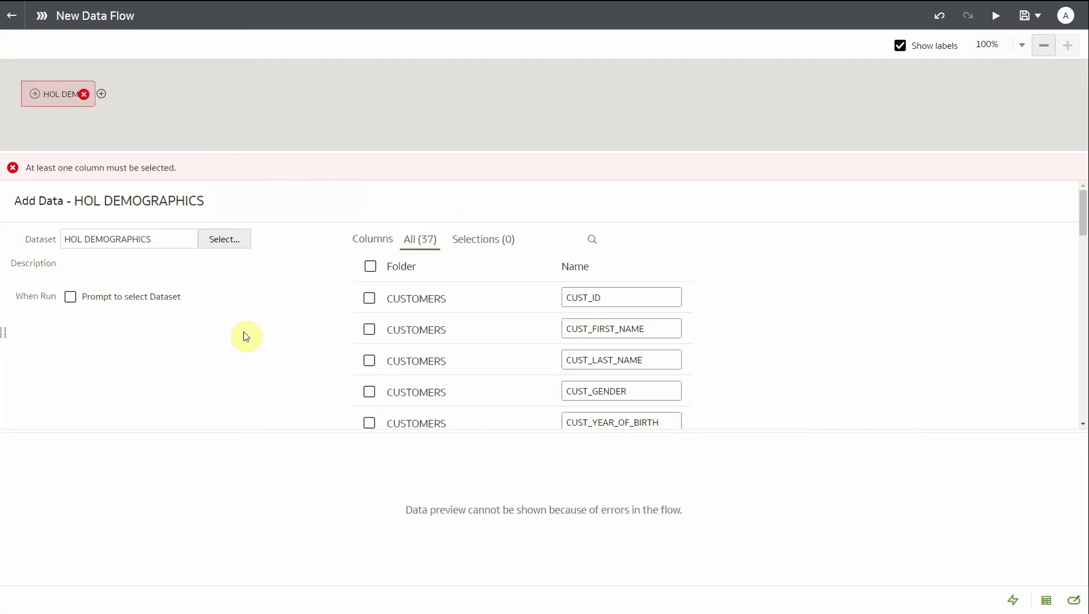
click(369, 297)
click(369, 302)
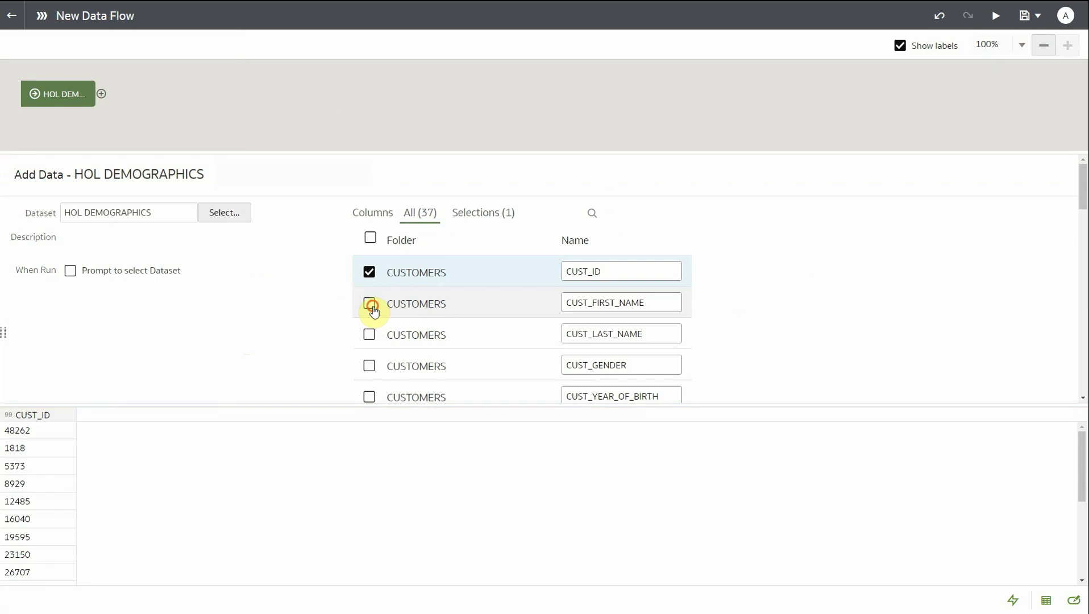
click(369, 335)
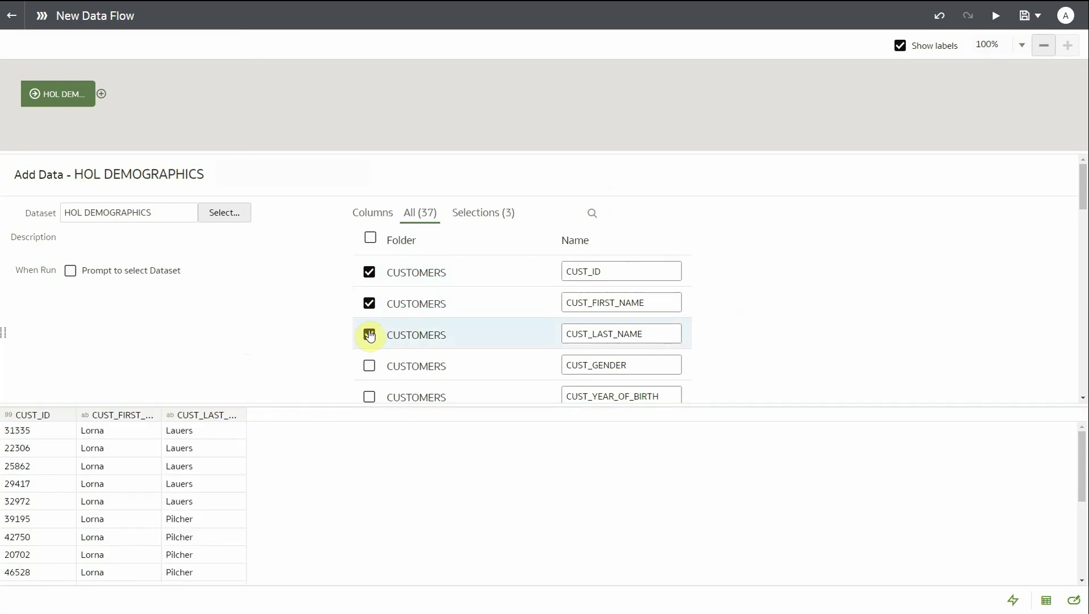
click(370, 237)
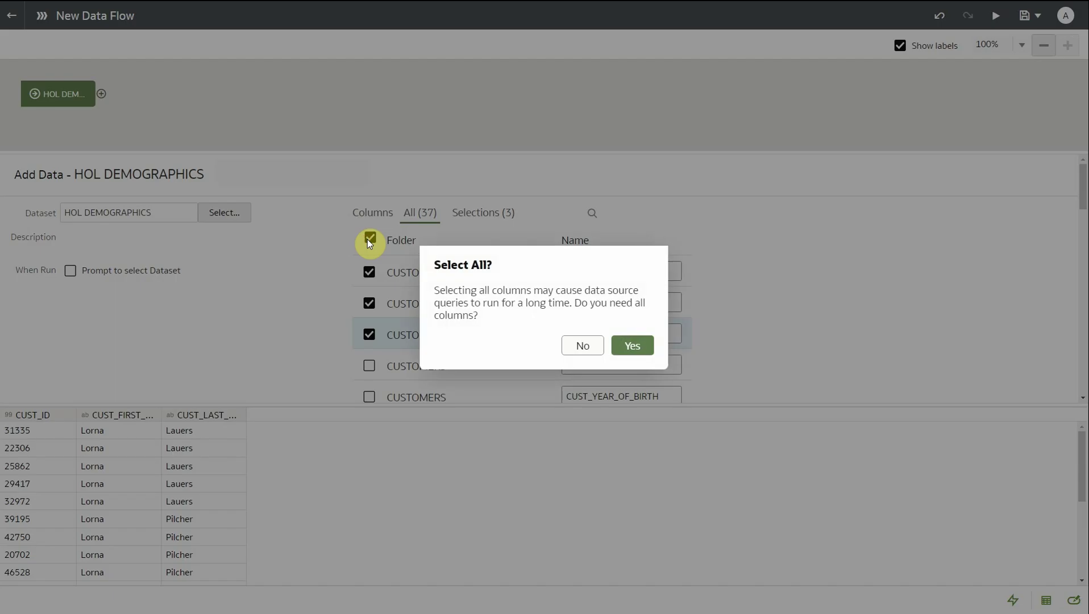
click(637, 345)
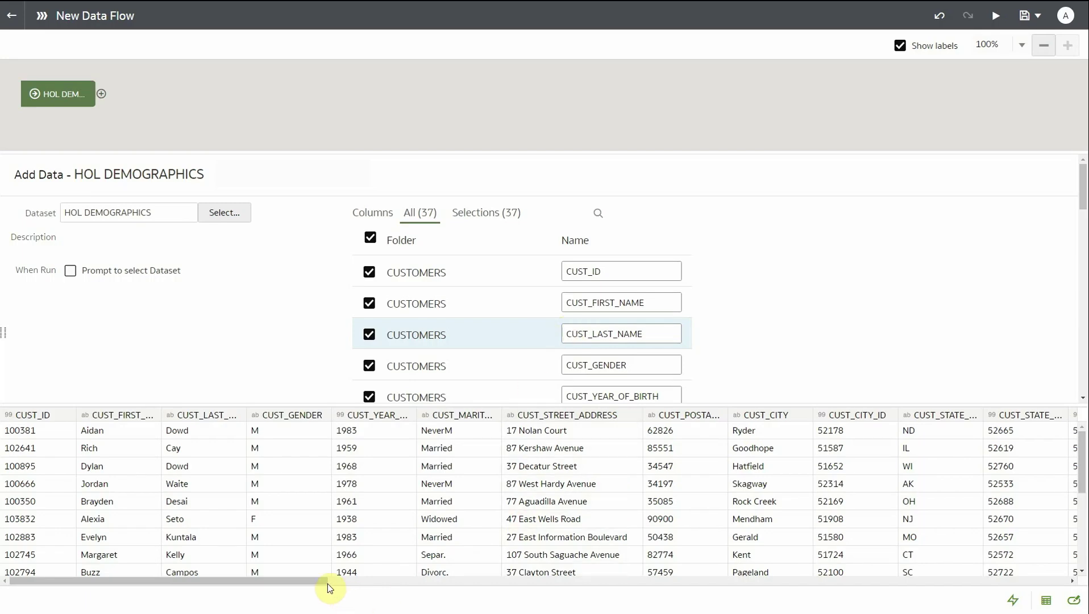
drag(327, 582, 902, 571)
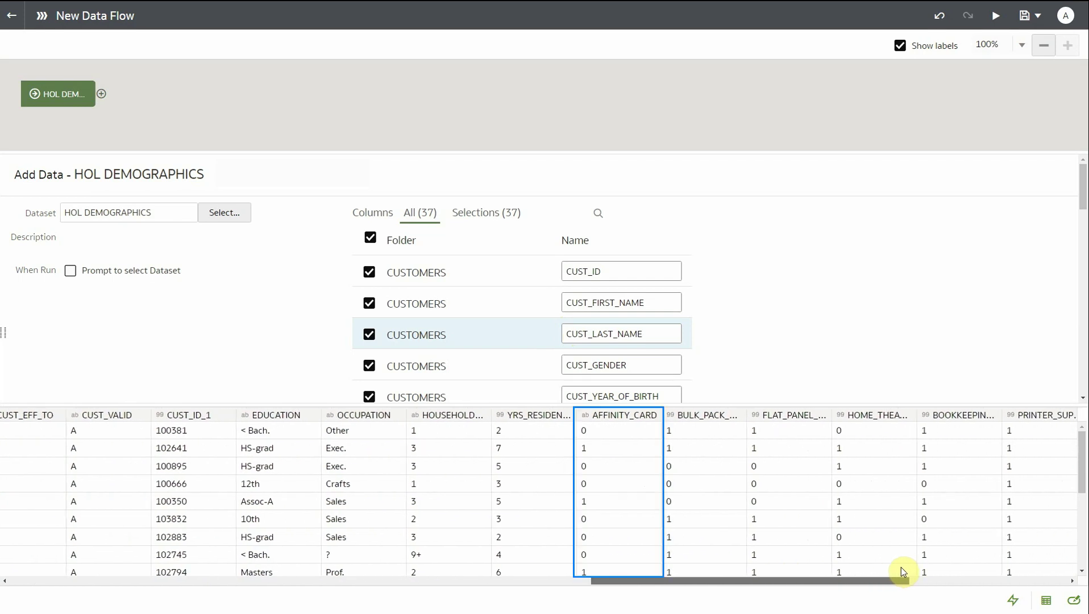
drag(902, 571, 273, 582)
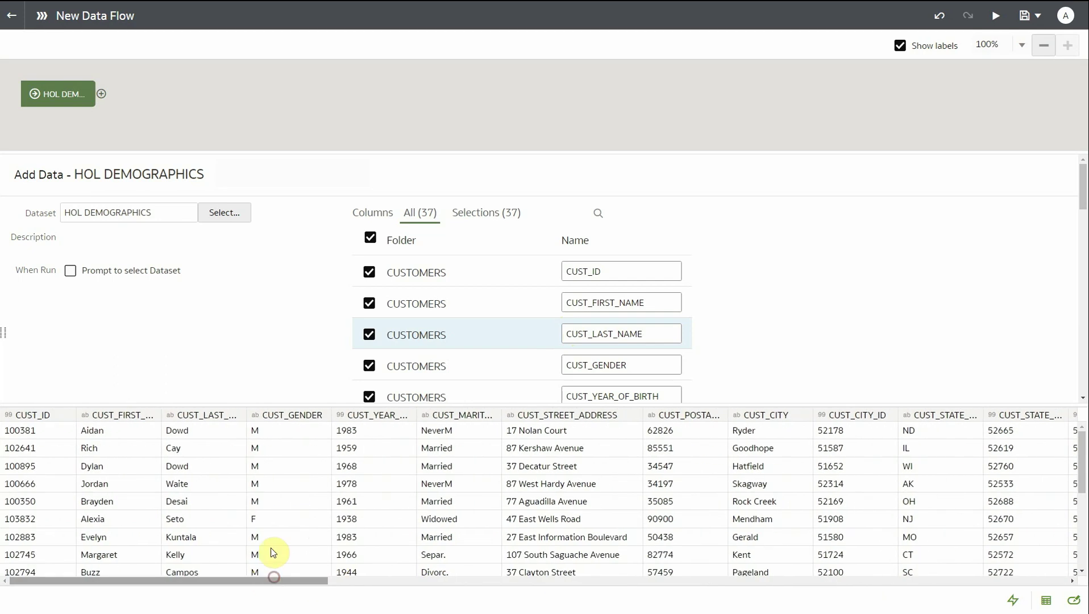
Add an AutoML step after the HOL DEMOGRAPHICS data and set AFFINITY_CARD as the target column to predict
click(101, 94)
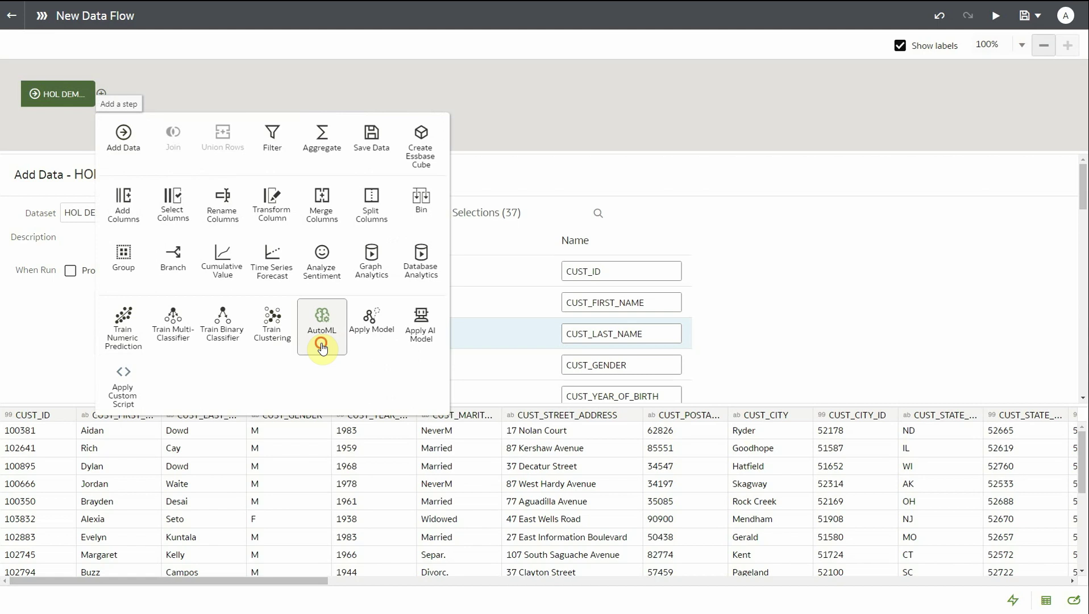
click(323, 348)
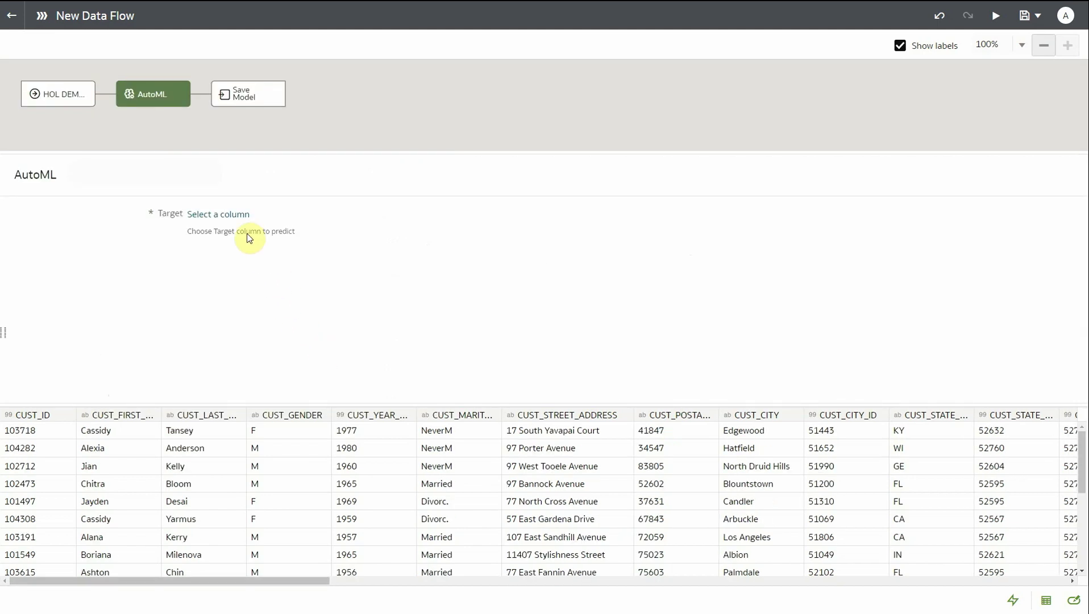
click(239, 216)
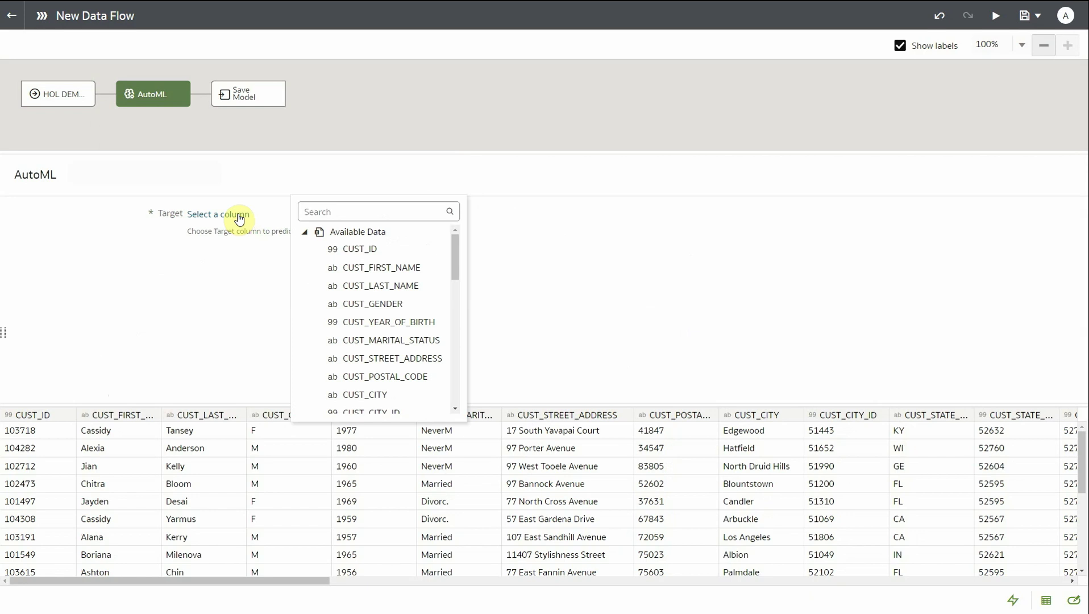
click(324, 213)
text(A)
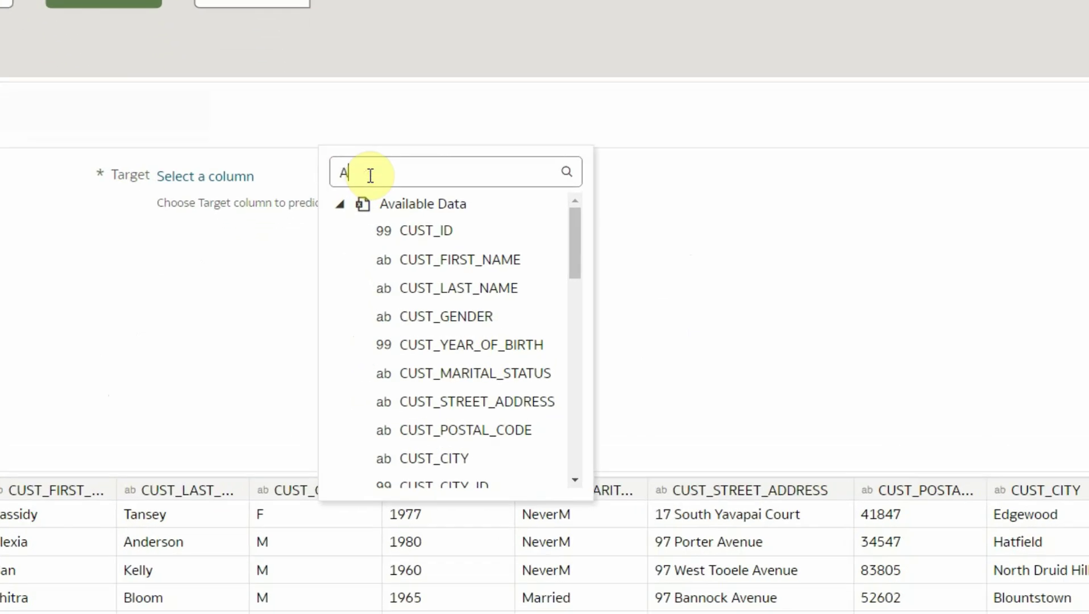
text(F)
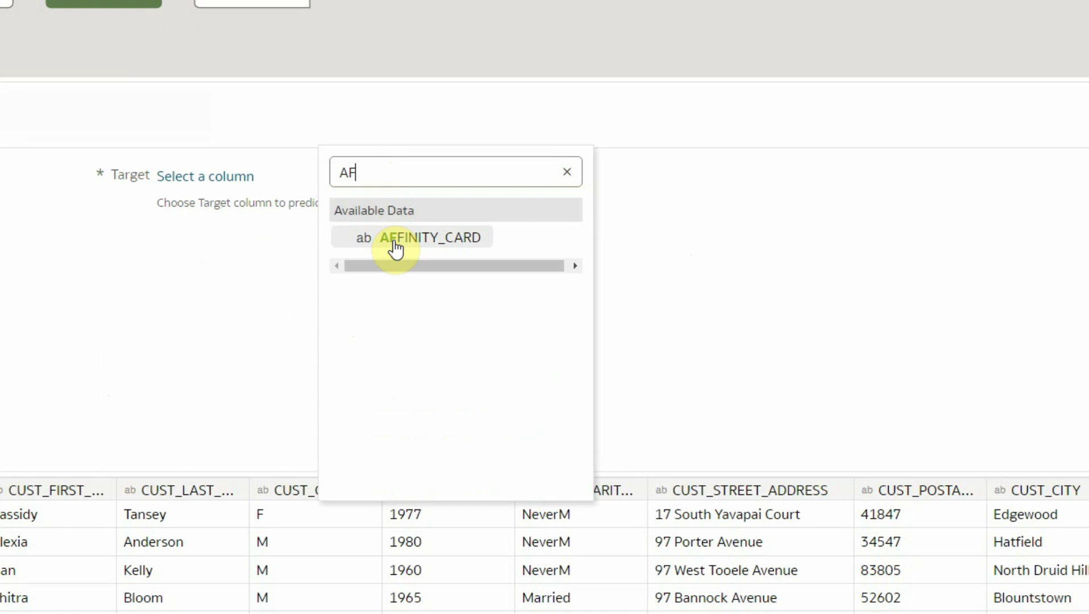
click(396, 243)
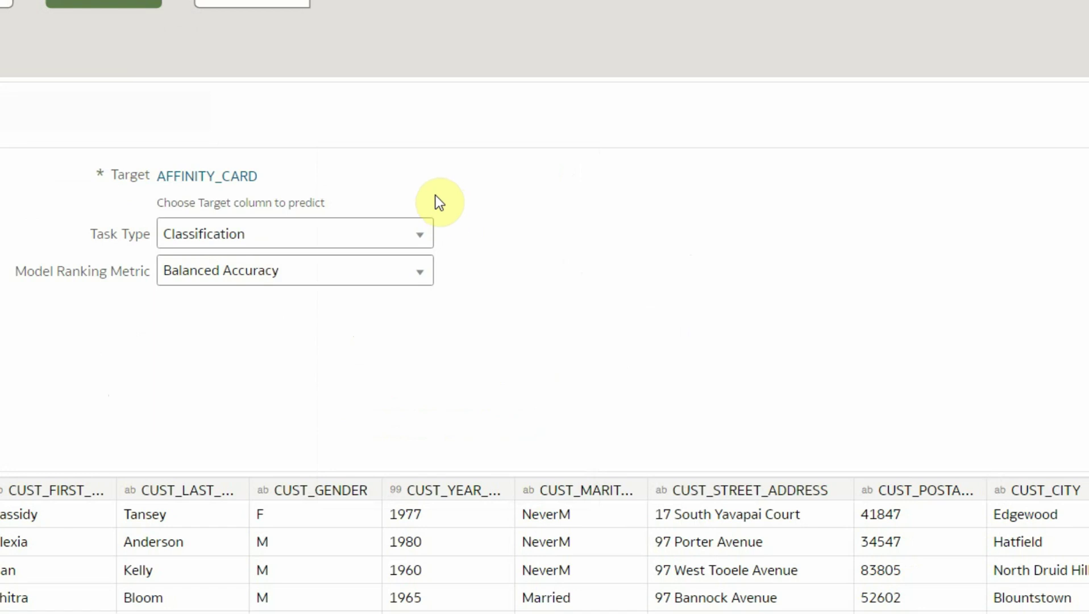
Review the task types, leaving Classification selected, and set the AutoML model ranking metric to F1 Weighted
click(414, 234)
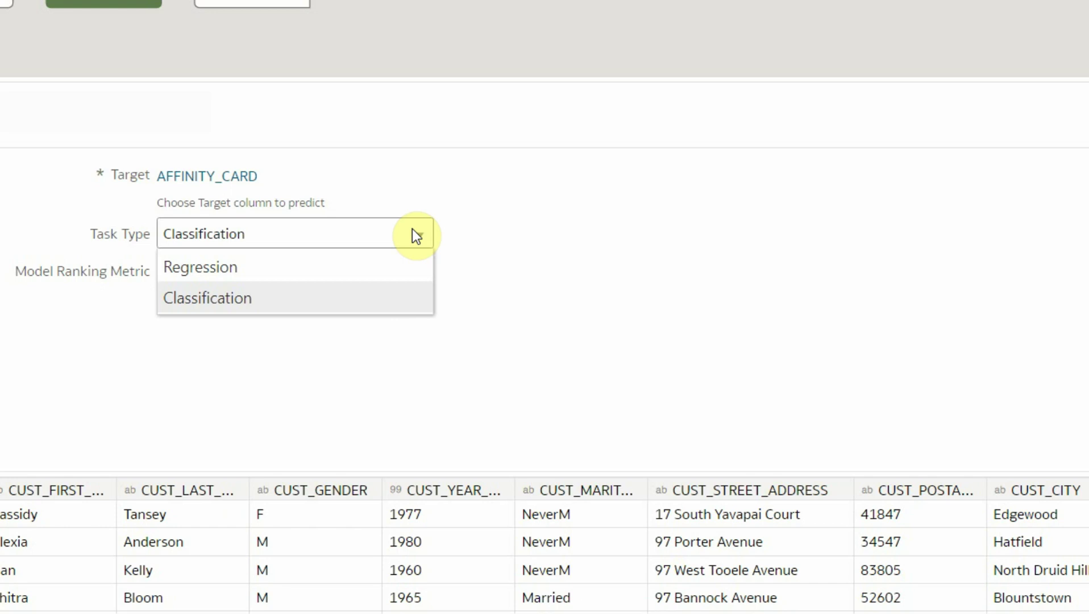
click(420, 203)
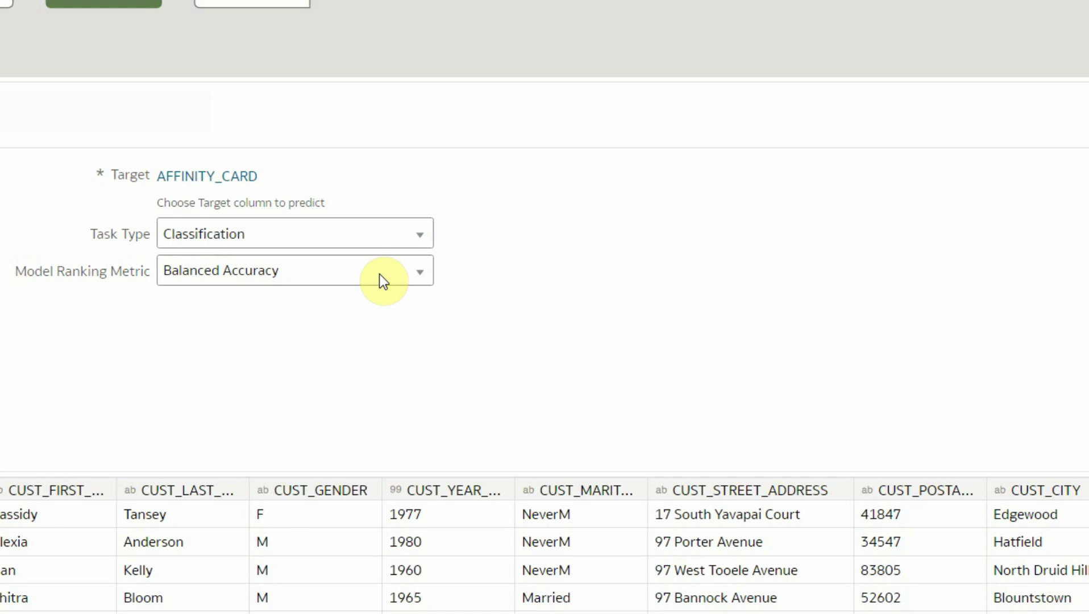
click(379, 281)
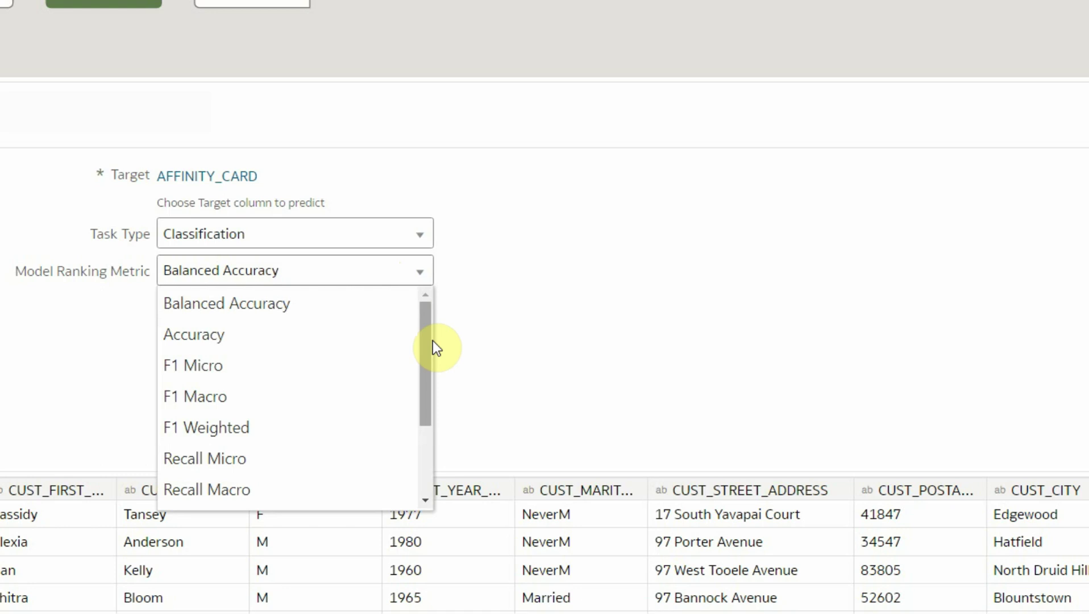
mouse_move(348, 310)
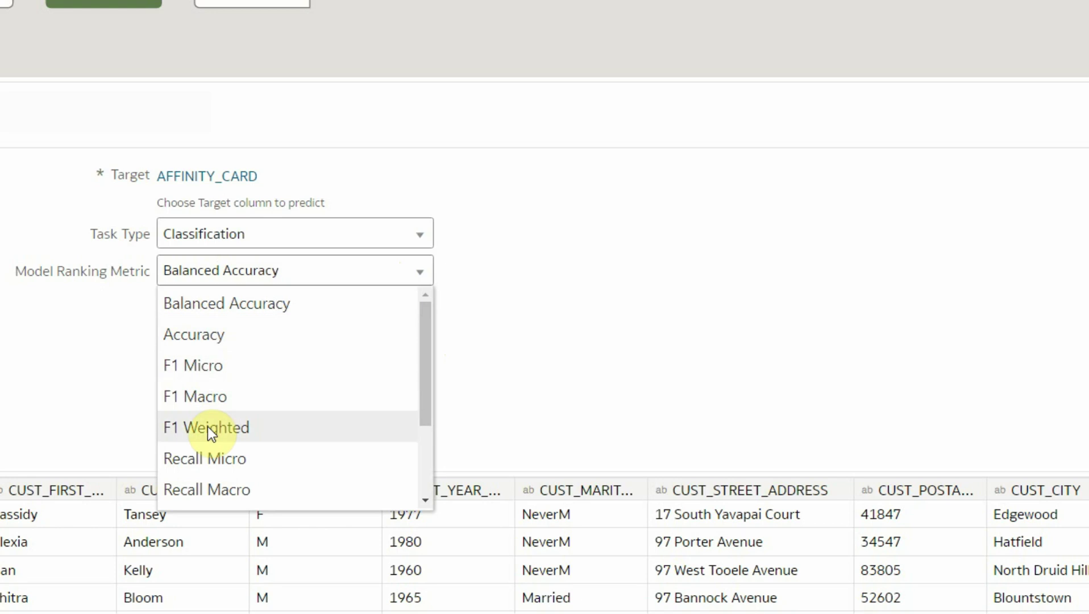
mouse_move(206, 428)
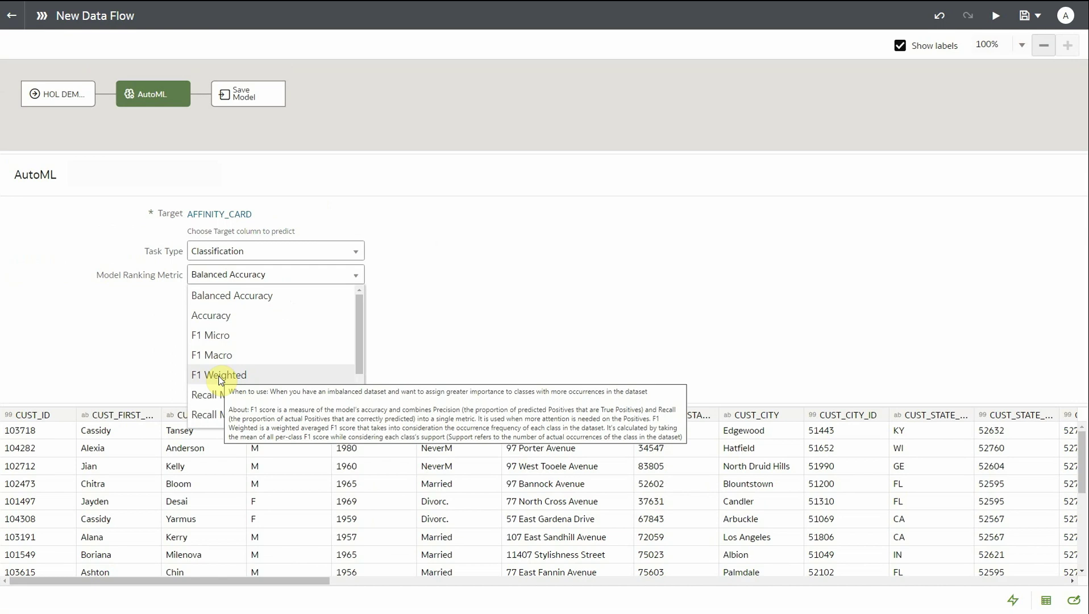
click(220, 376)
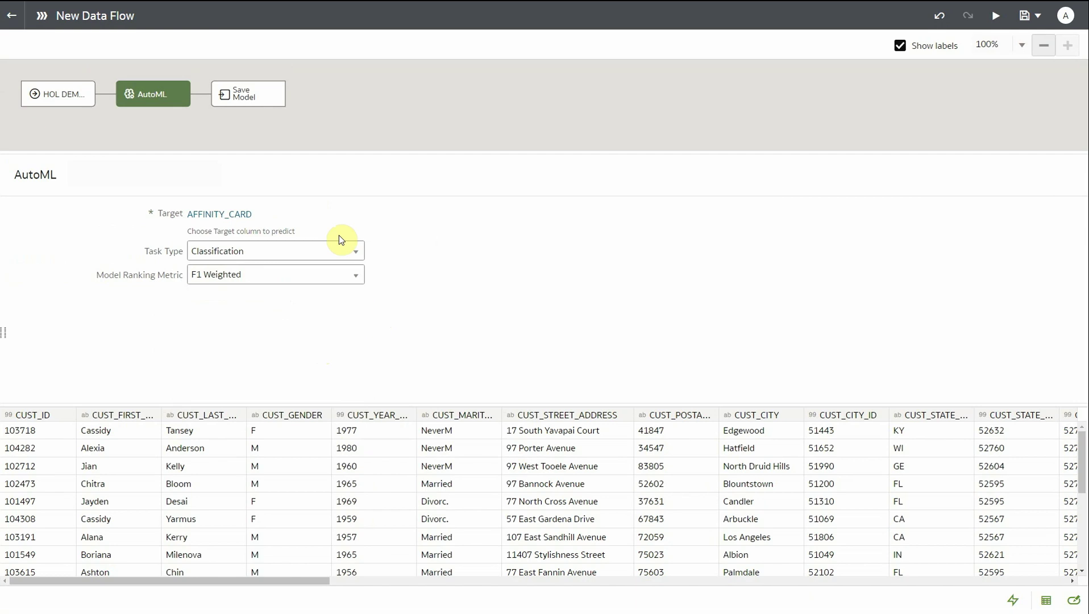
Name the output model PLIONS MODEL, and save and run the data flow as PLIONS TRAIN MODEL
click(259, 101)
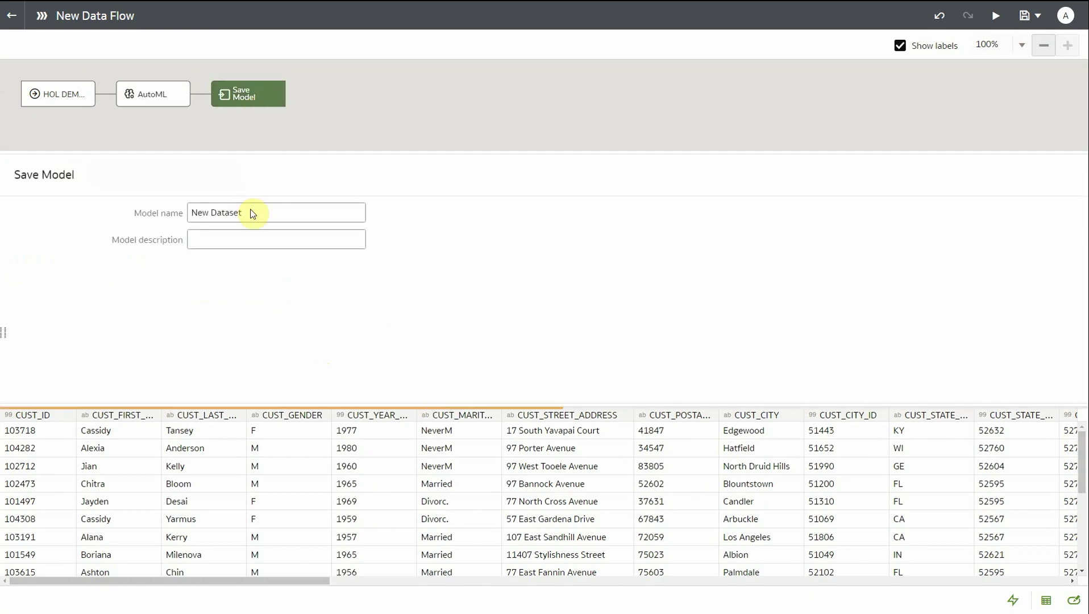
drag(251, 213, 183, 212)
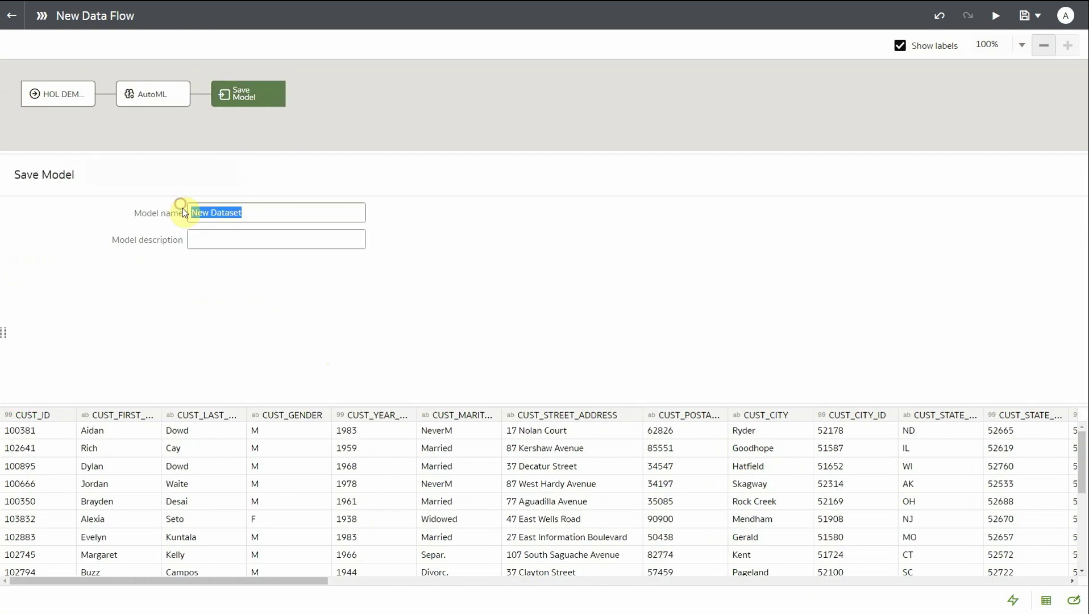
text(PLIONS MODEL)
click(995, 15)
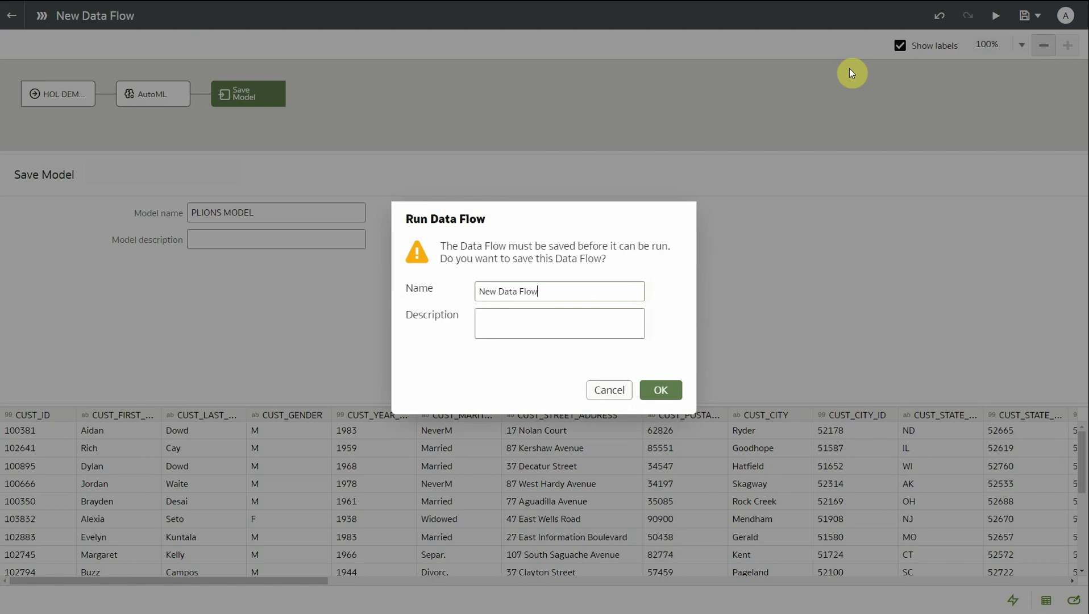
text(PLIONS TRAIN MODEL)
click(677, 390)
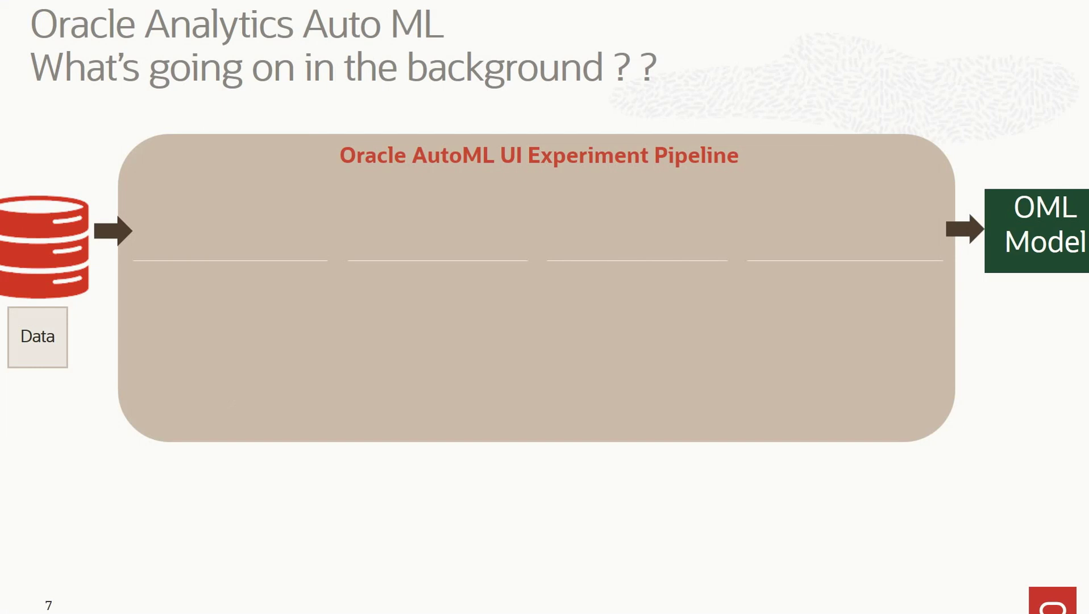
key(Right)
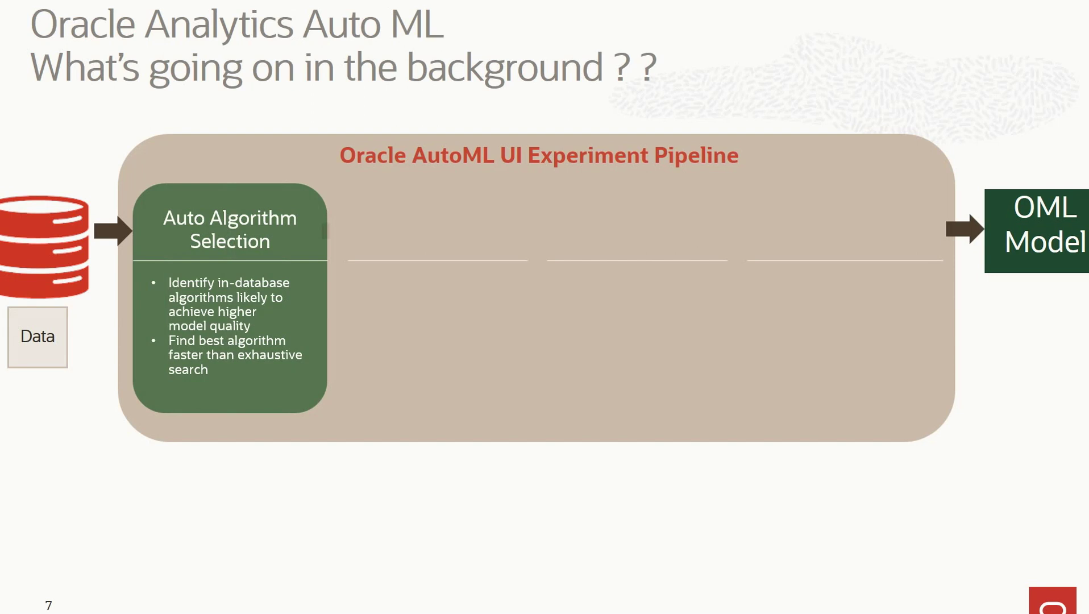
key(Right)
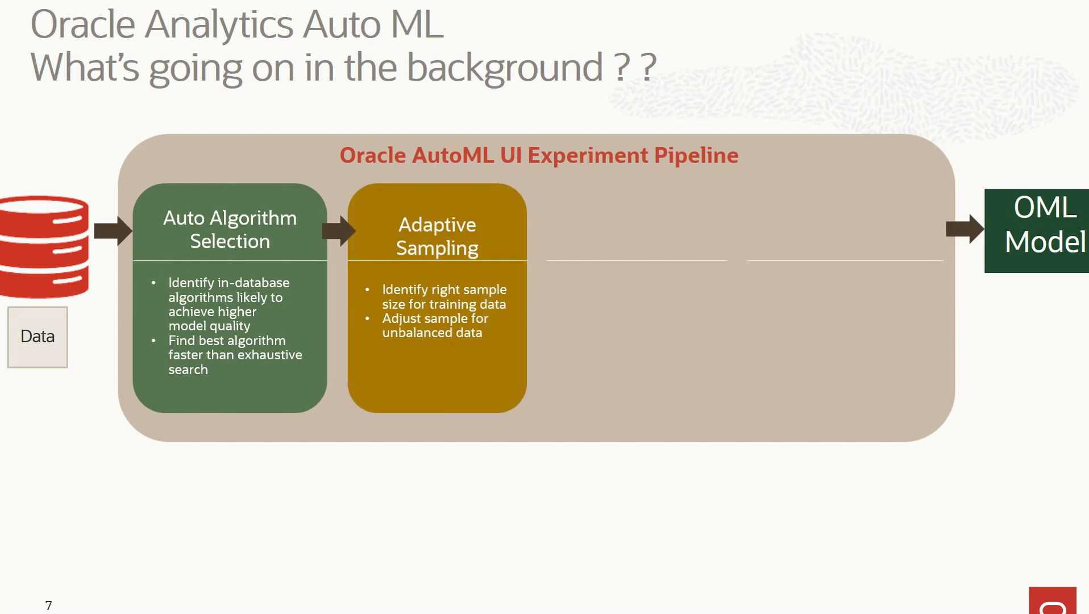
key(Right)
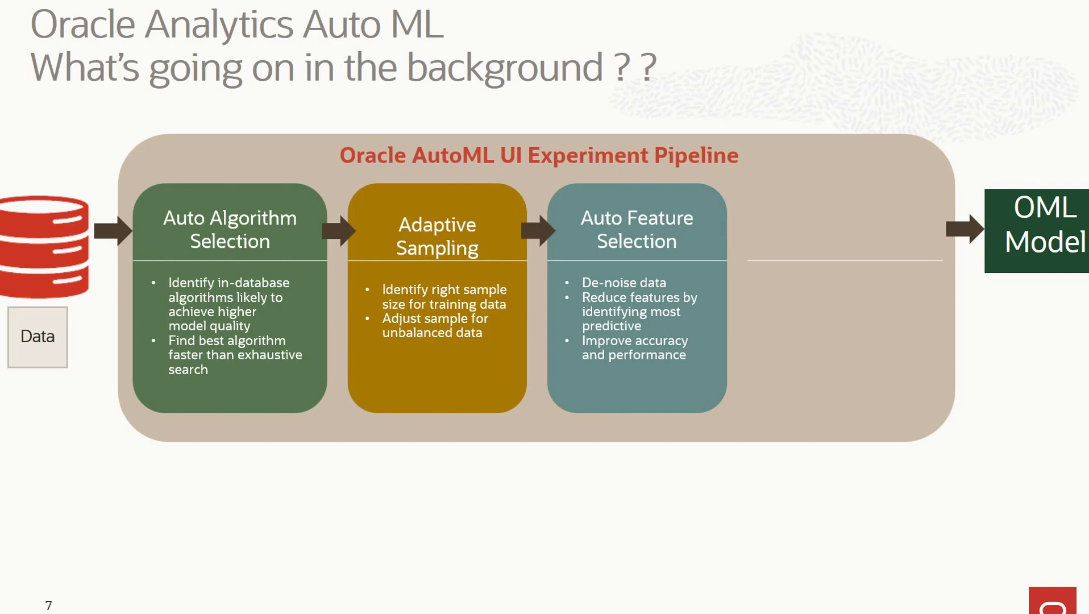
key(Right)
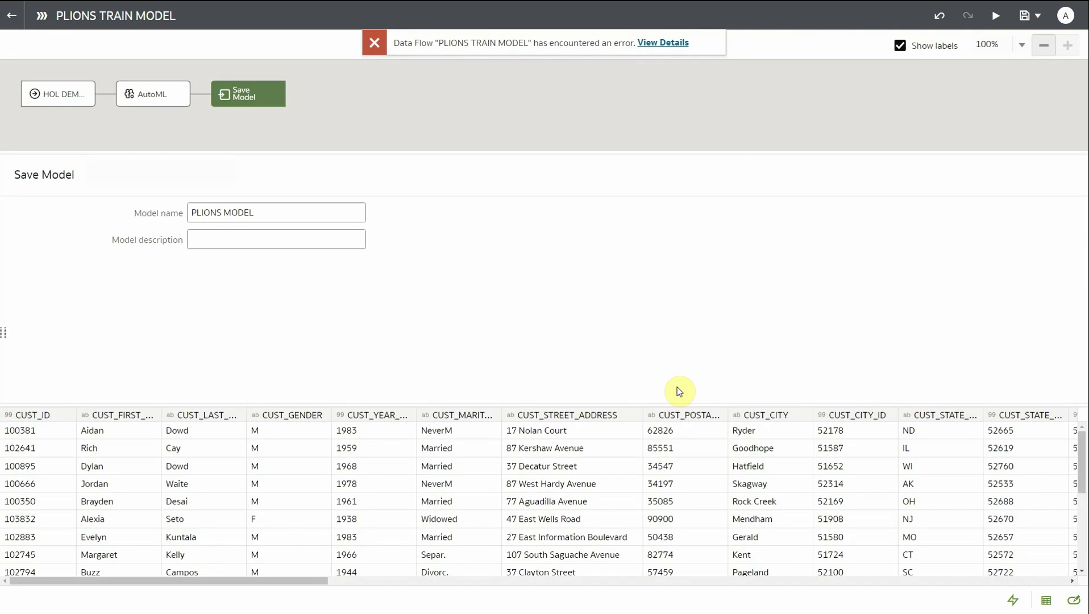
Read the error details of the PLIONS TRAIN MODEL run for the column types OML does not support
click(662, 45)
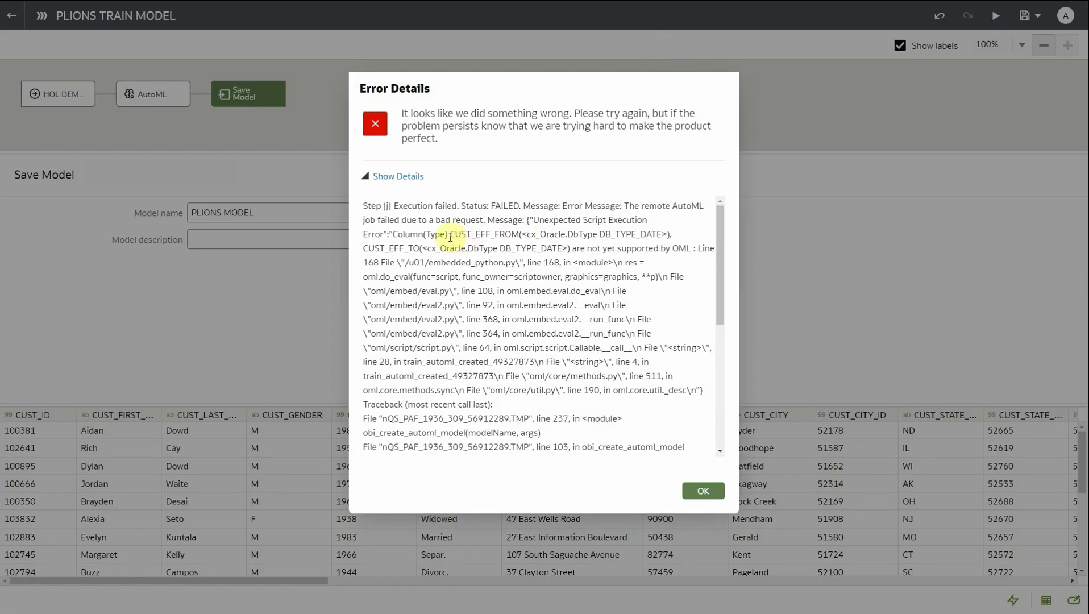
mouse_move(473, 250)
mouse_down()
mouse_move(711, 248)
mouse_move(691, 249)
mouse_up()
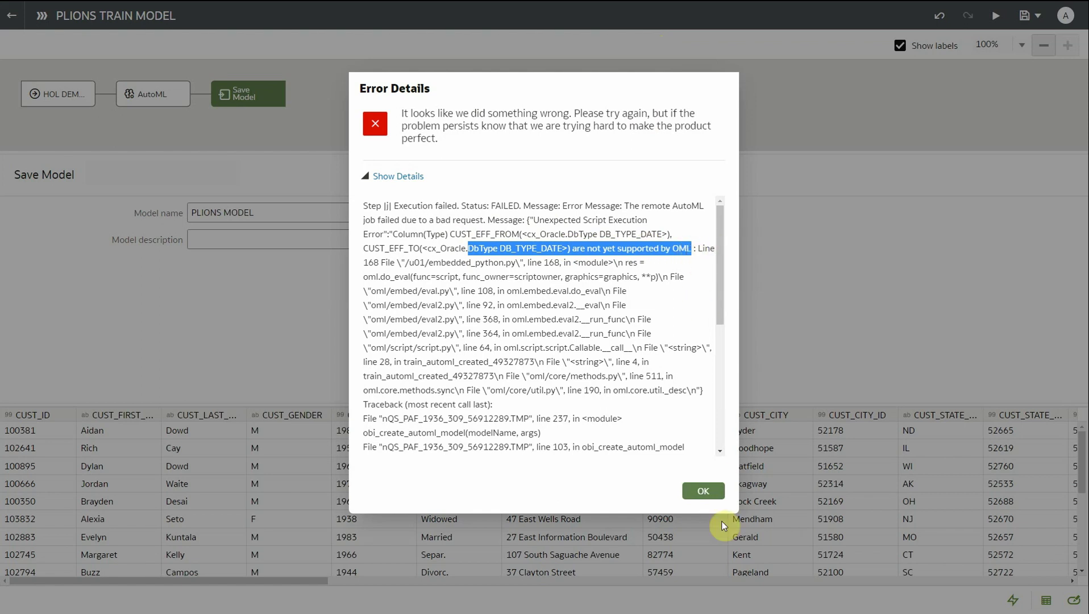
click(713, 493)
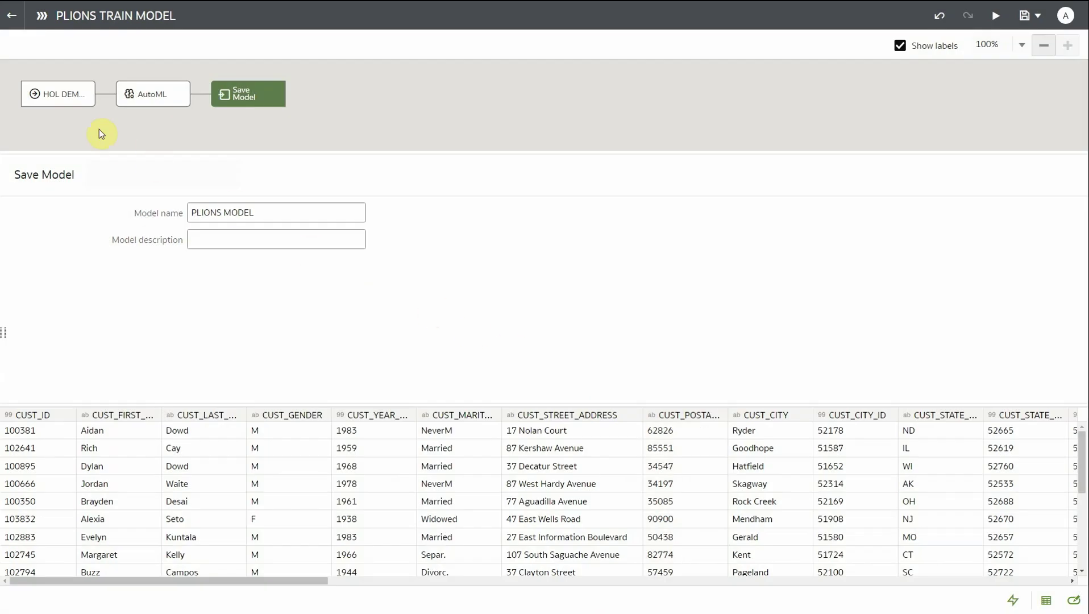
Exclude the date columns CUST_EFF_FROM and CUST_EFF_TO from the HOL DEMOGRAPHICS source of the data flow
click(66, 105)
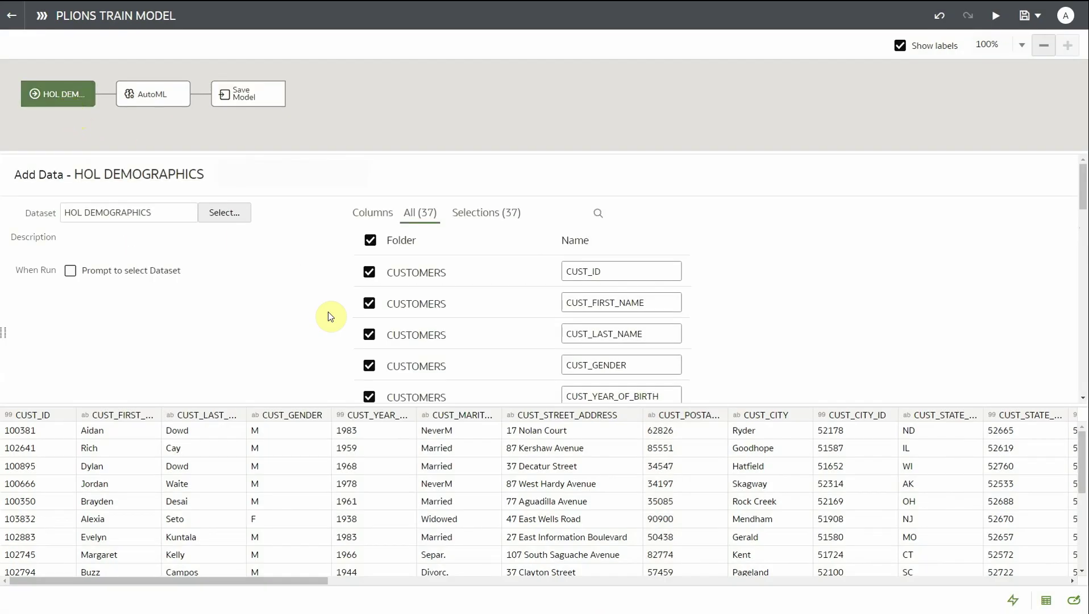
click(1048, 607)
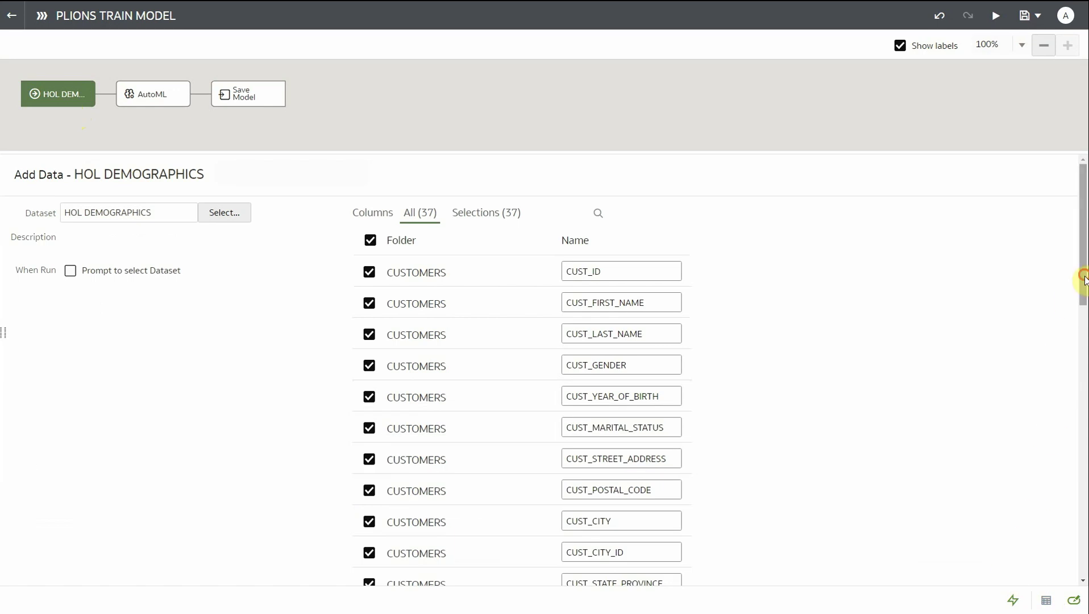
drag(1082, 276, 1074, 443)
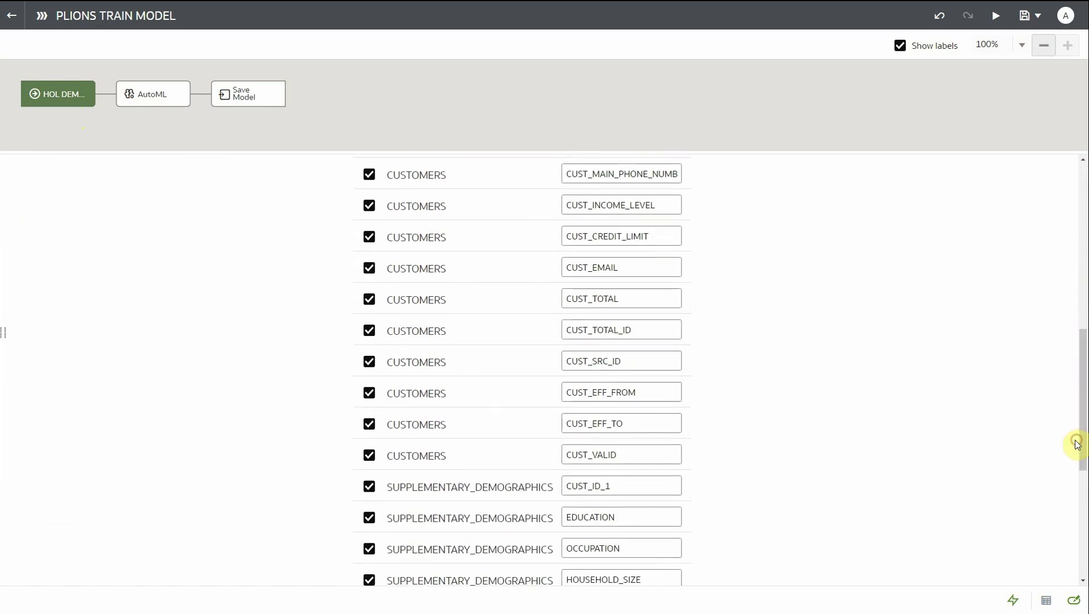
click(370, 396)
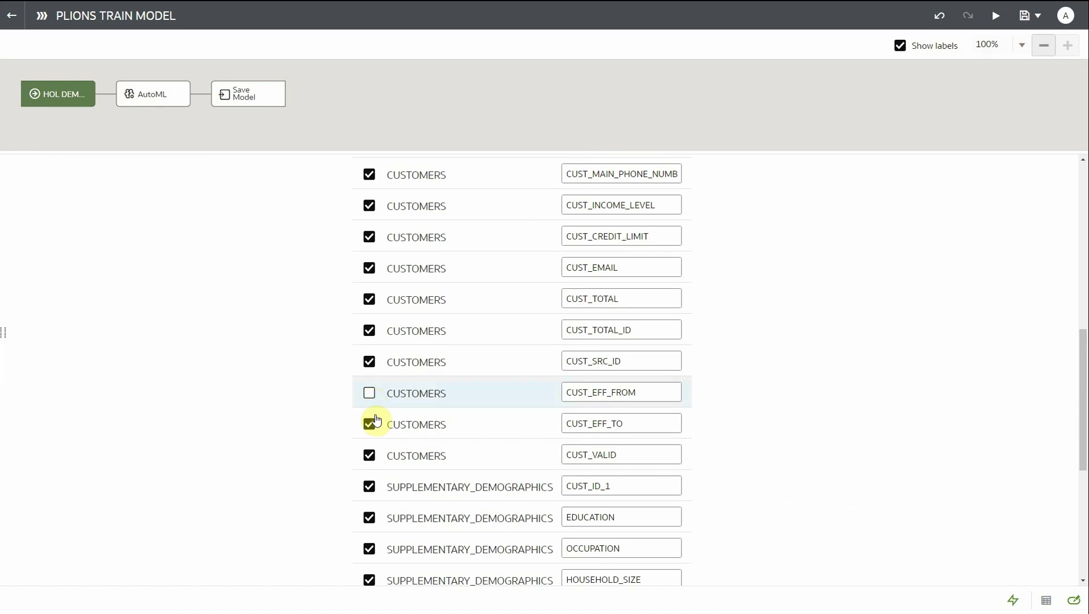
click(369, 424)
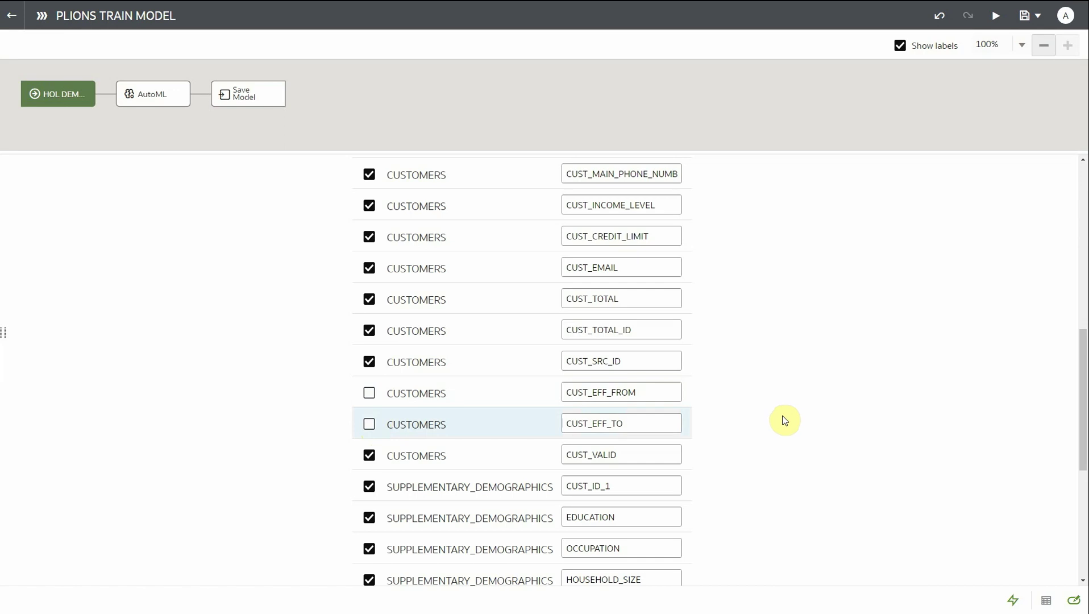
Exclude the SUPPLEMENTARY_DEMOGRAPHICS columns COMMENTS and CUST_ID_1 from the source data
scroll(784, 420, down, 5)
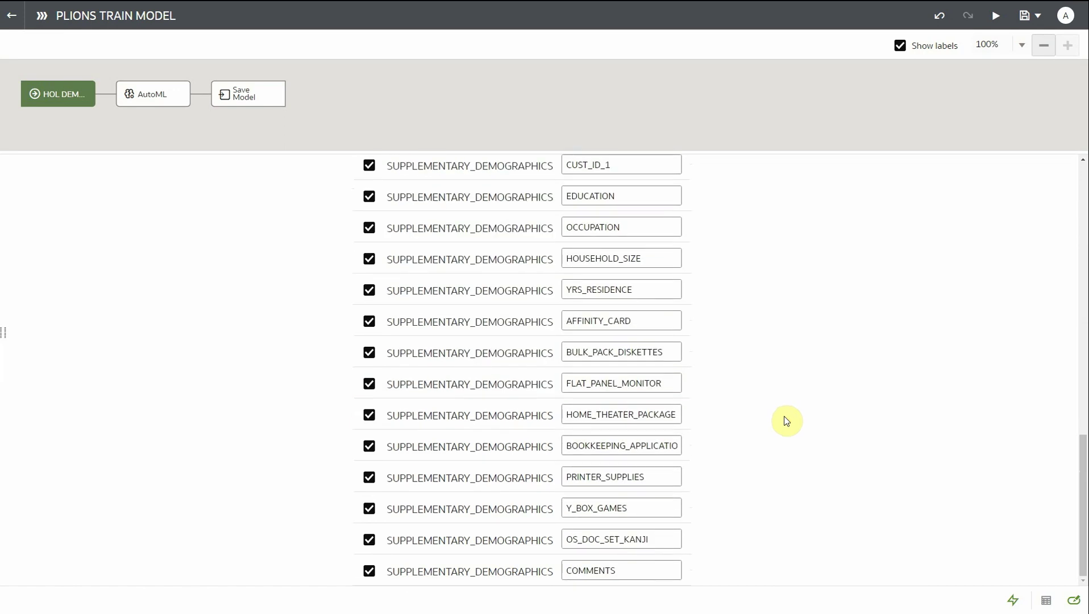
click(370, 571)
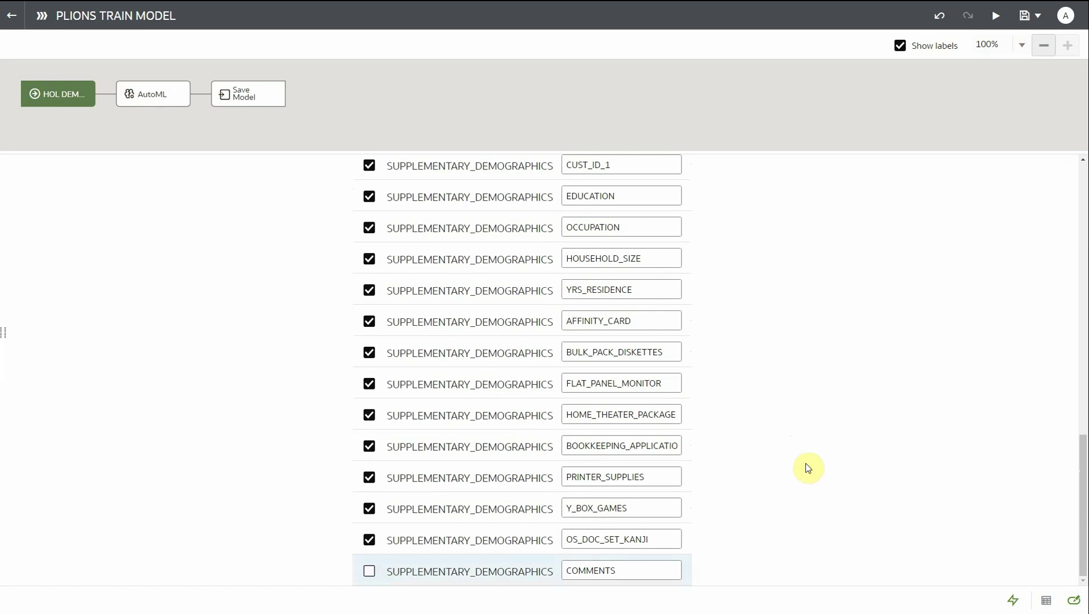
click(370, 169)
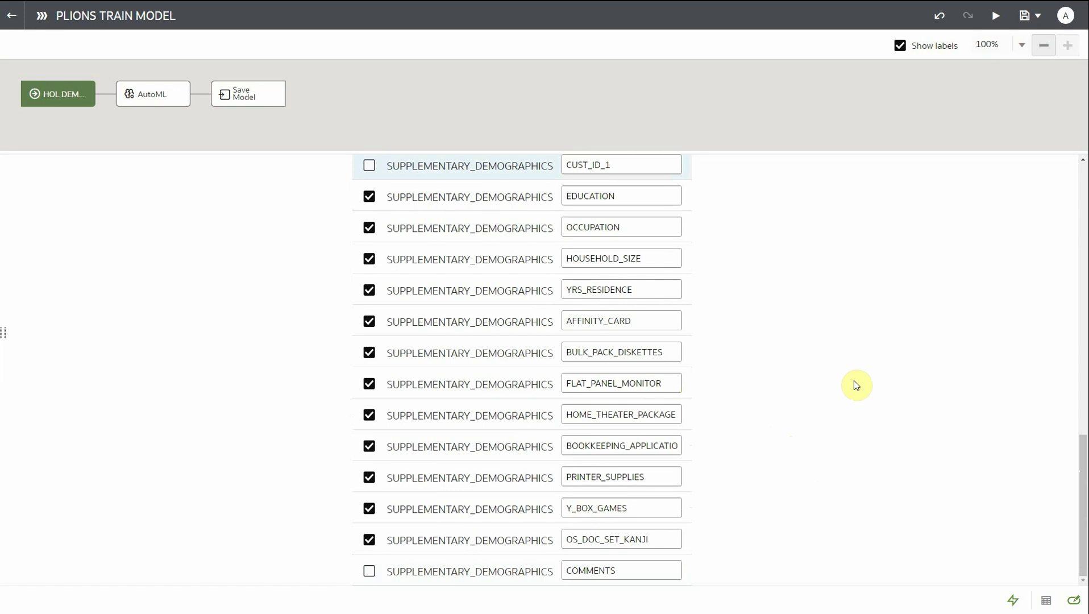
Exclude CUST_ID, CUST_FIRST_NAME and CUST_STREET_ADDRESS from the source, and save and rerun the data flow
scroll(853, 380, up, 15)
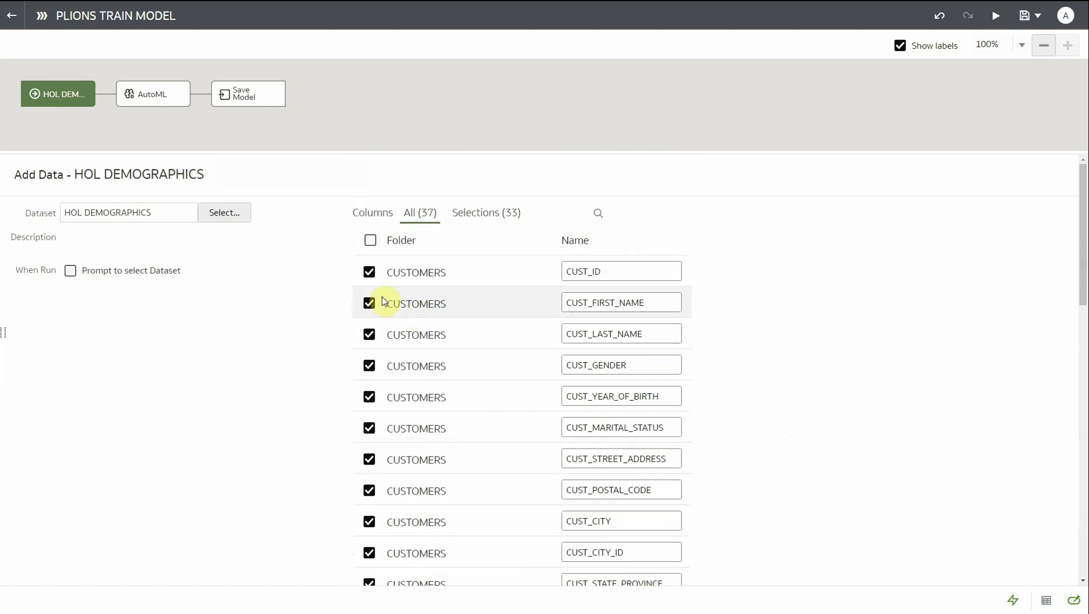
click(370, 273)
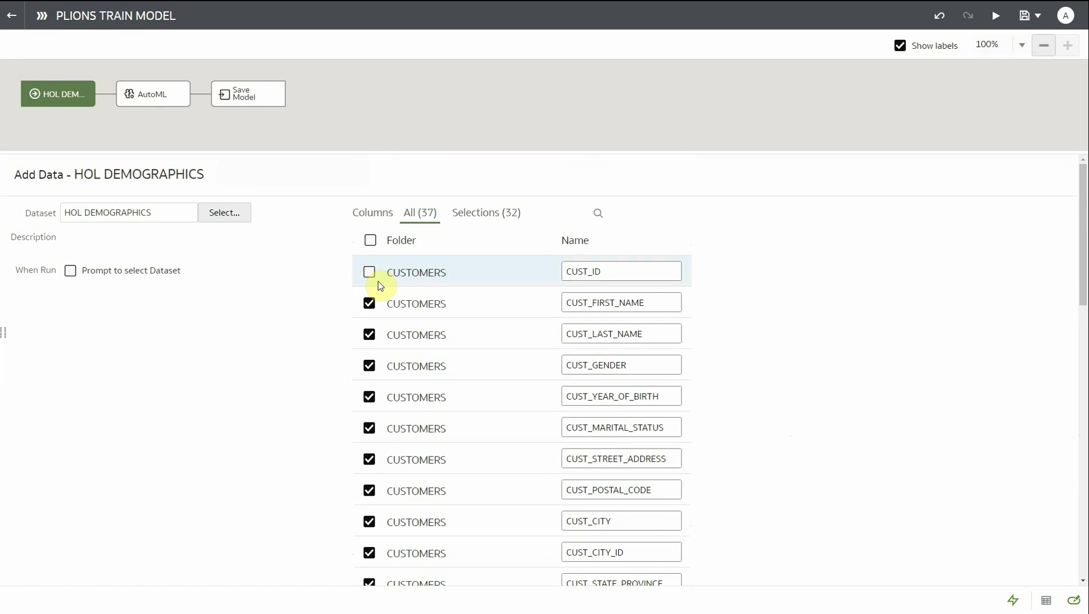
click(370, 303)
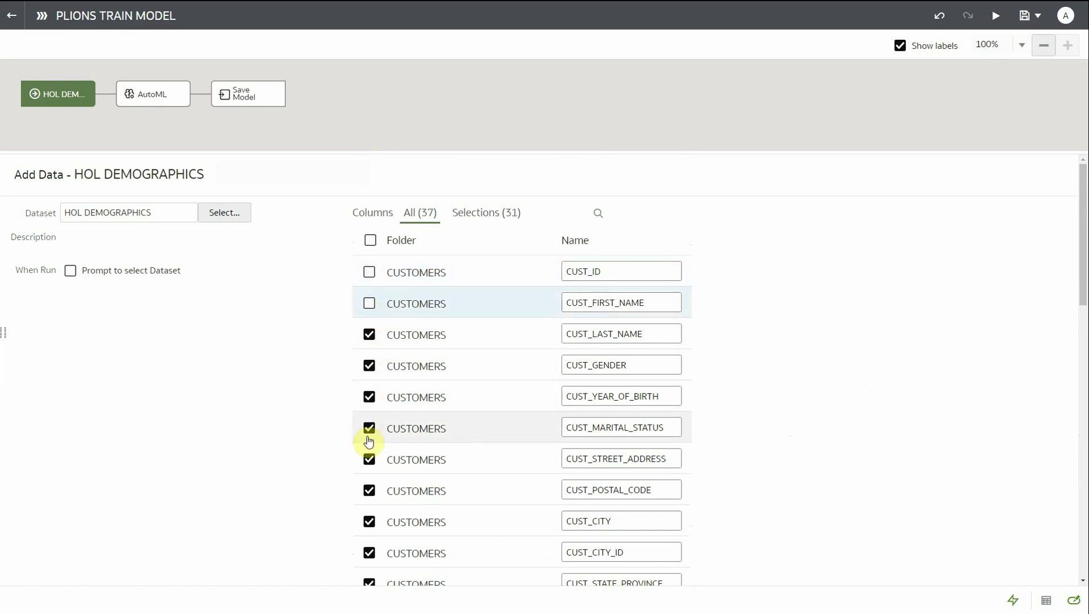
click(369, 459)
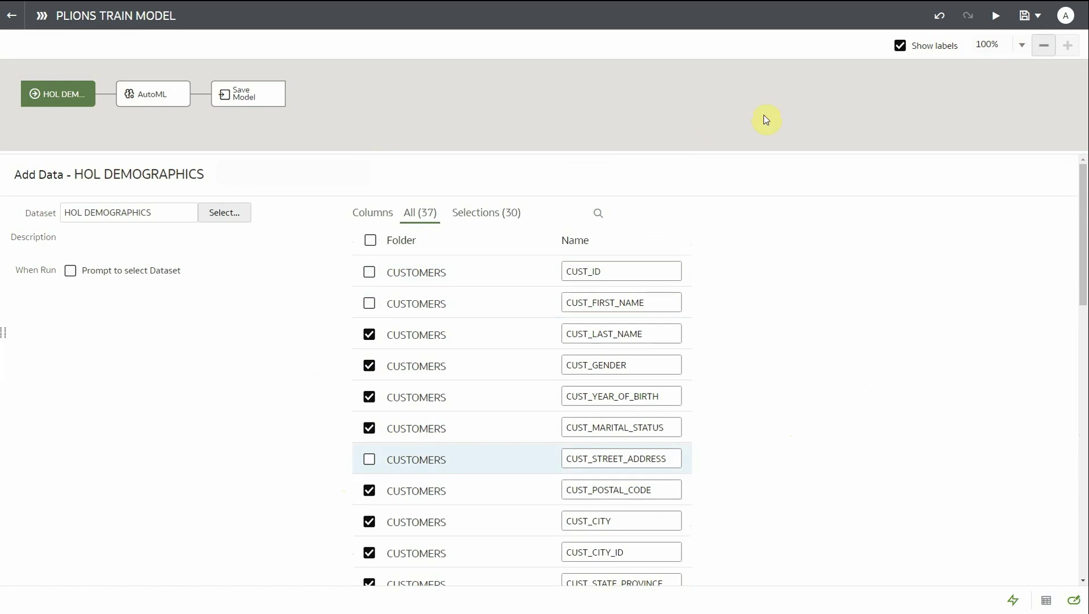
click(1002, 27)
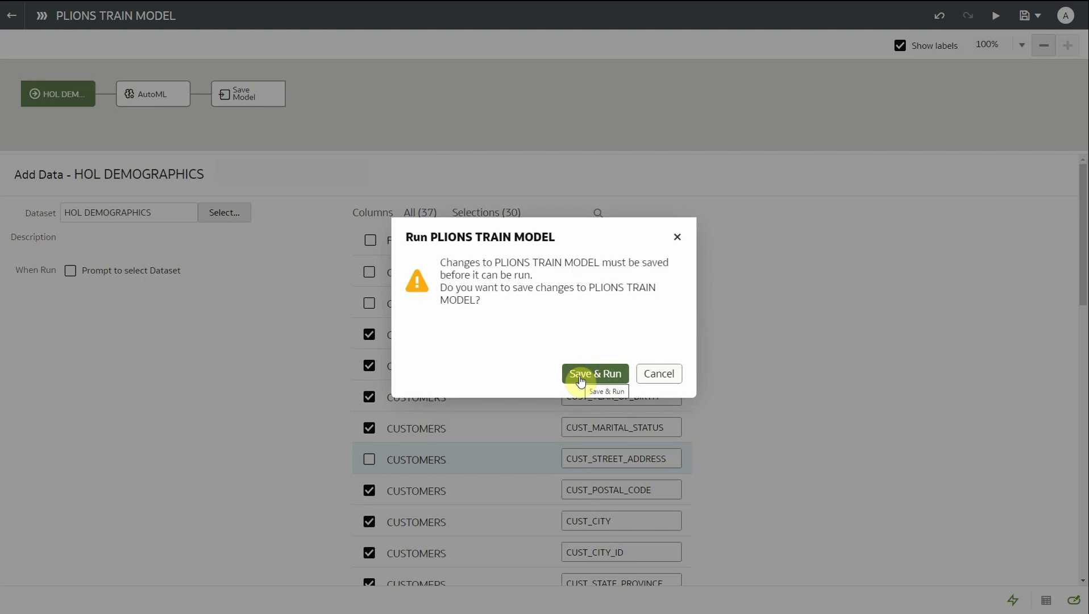
click(579, 377)
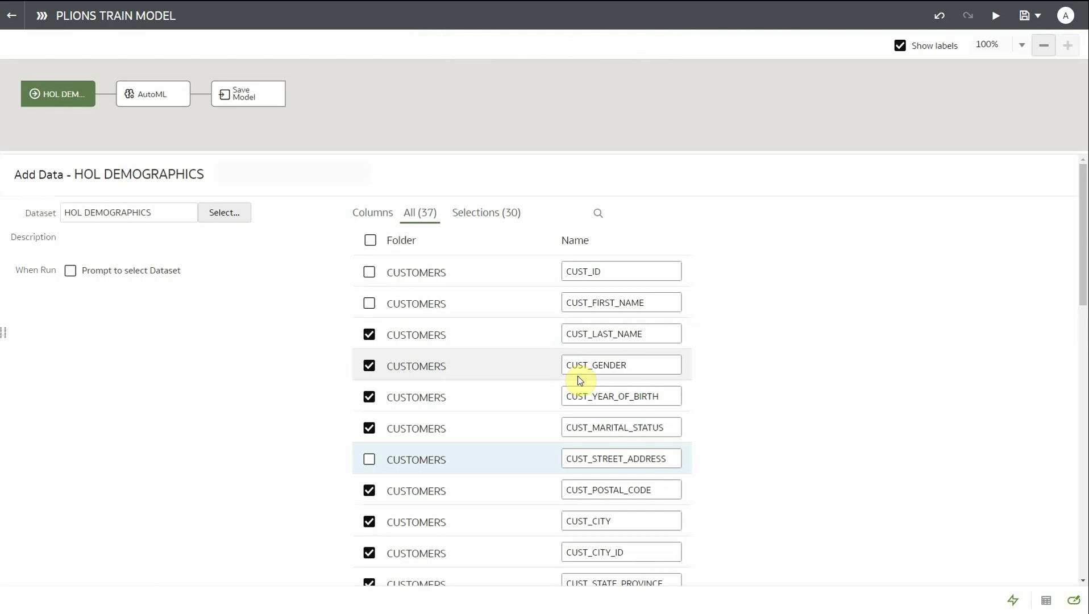
Return to the home page and inspect the run history of the PLIONS TRAIN MODEL data flow
click(10, 17)
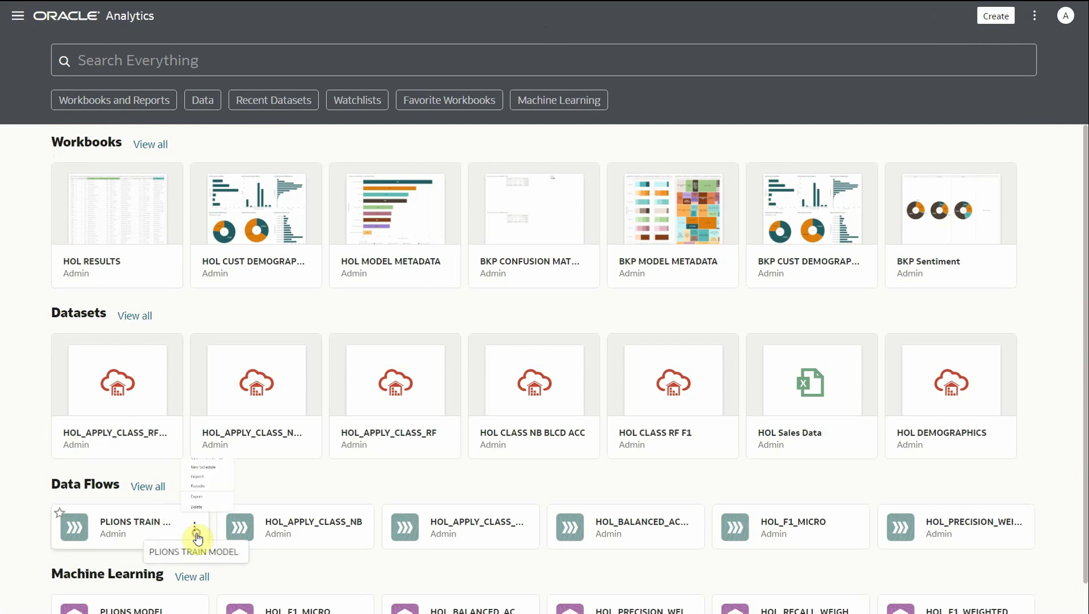
click(195, 530)
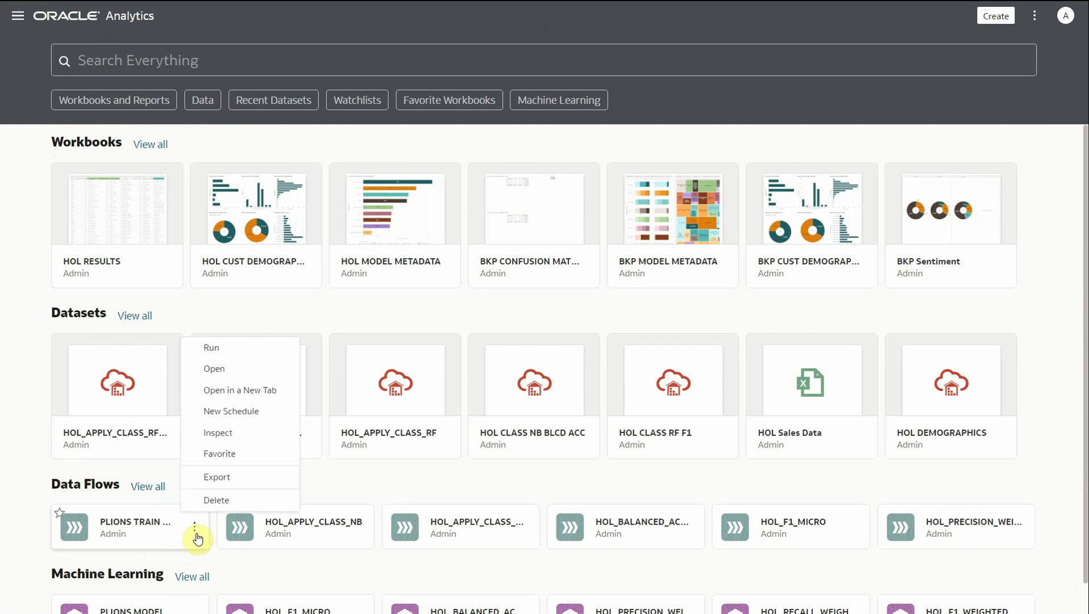
click(235, 439)
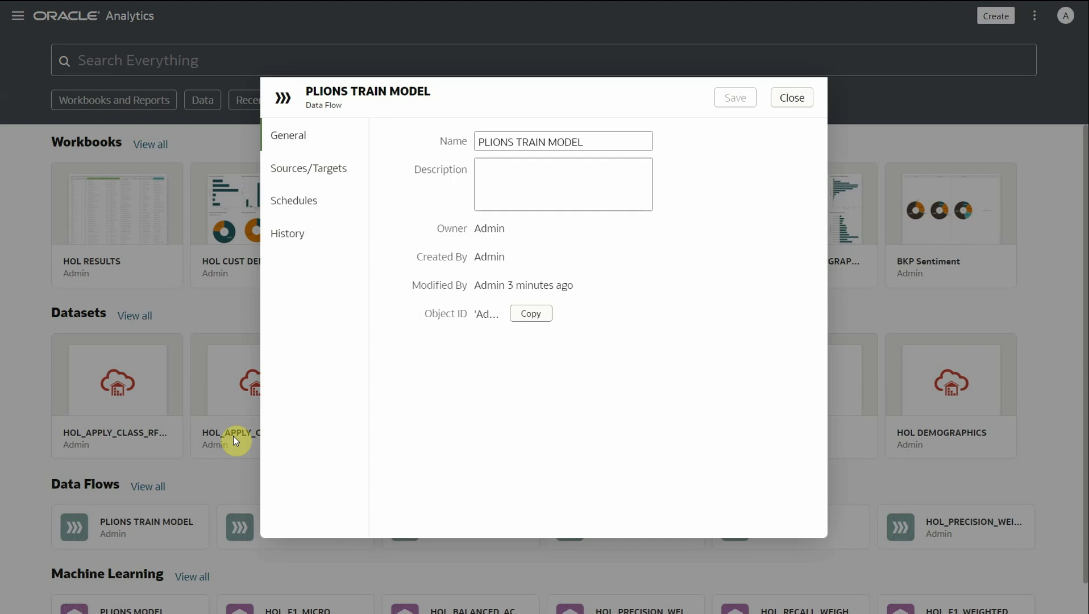
click(309, 238)
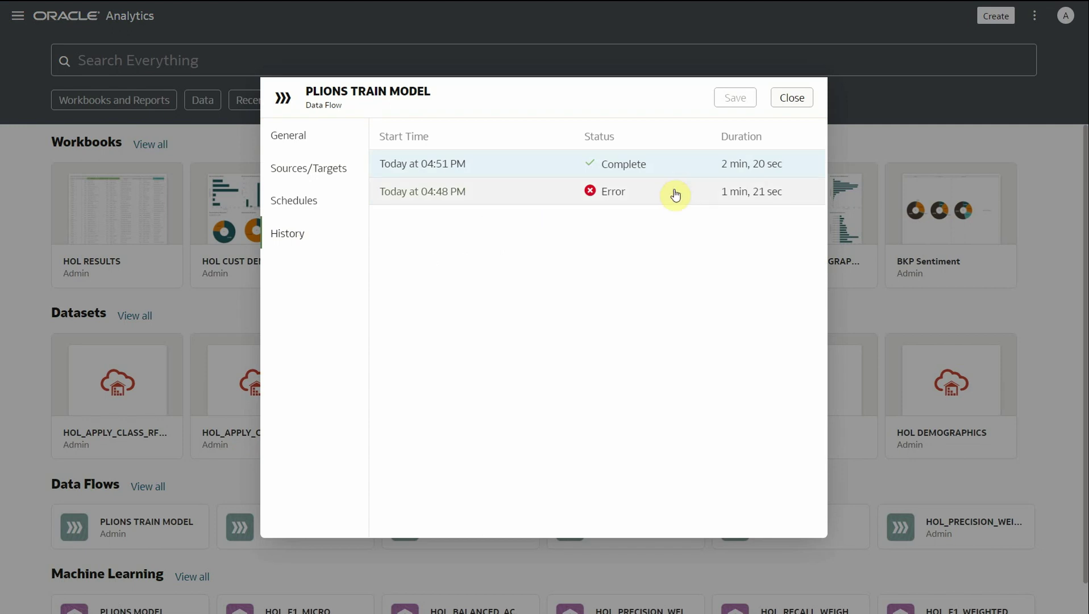
Close the data flow's run history and open the inspection of PLIONS MODEL from the machine learning models
click(788, 101)
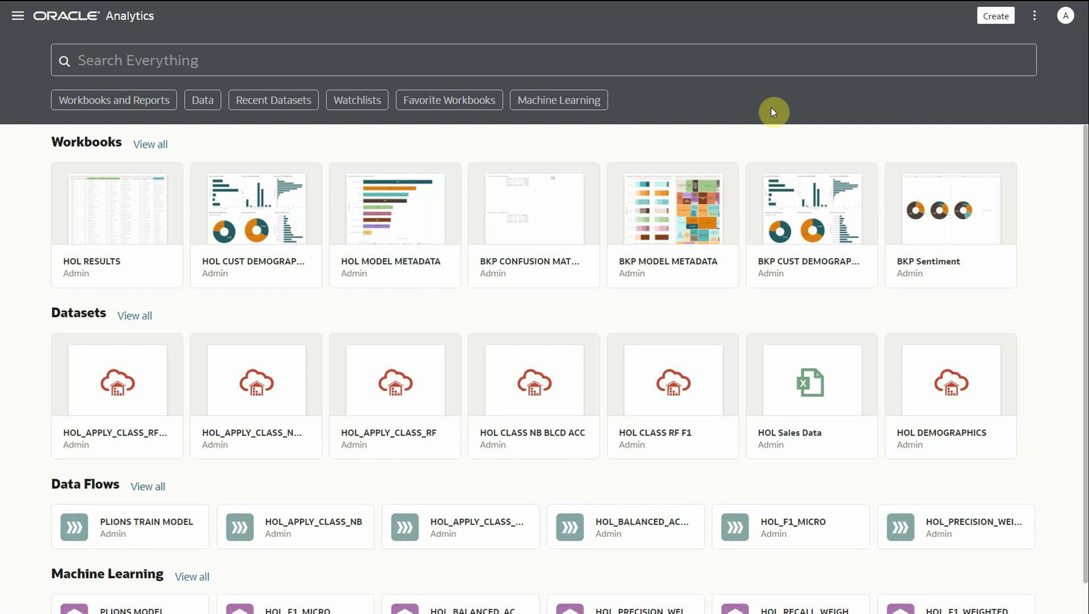
click(572, 109)
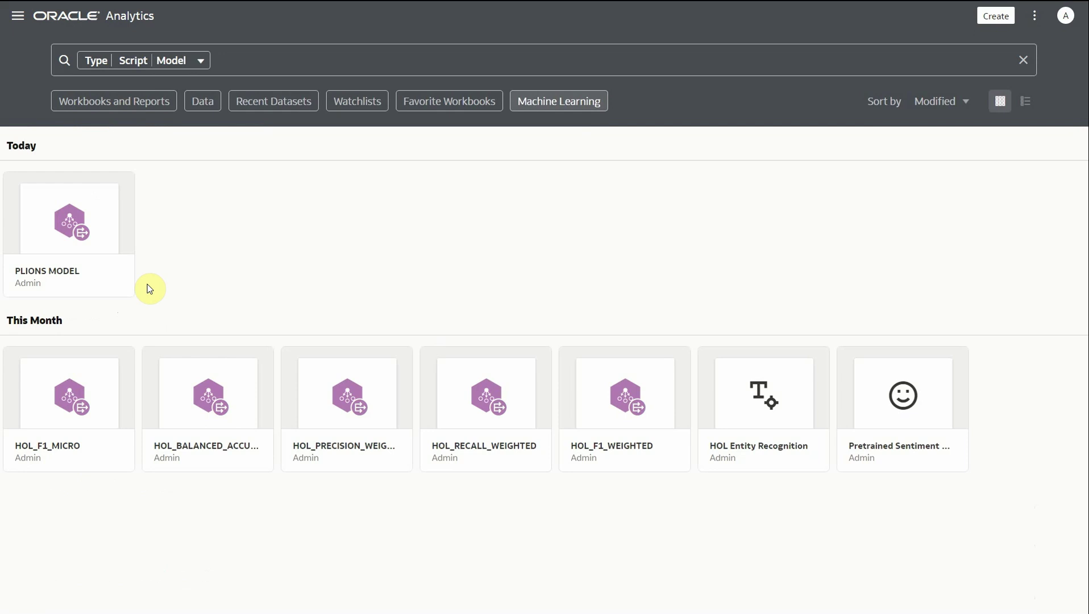
click(119, 280)
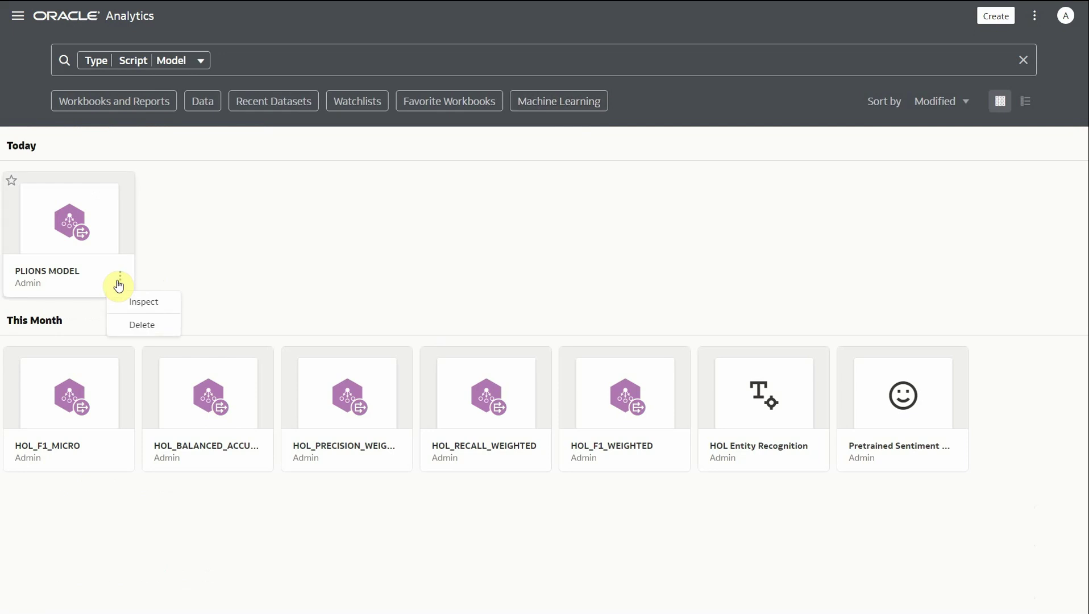
click(143, 307)
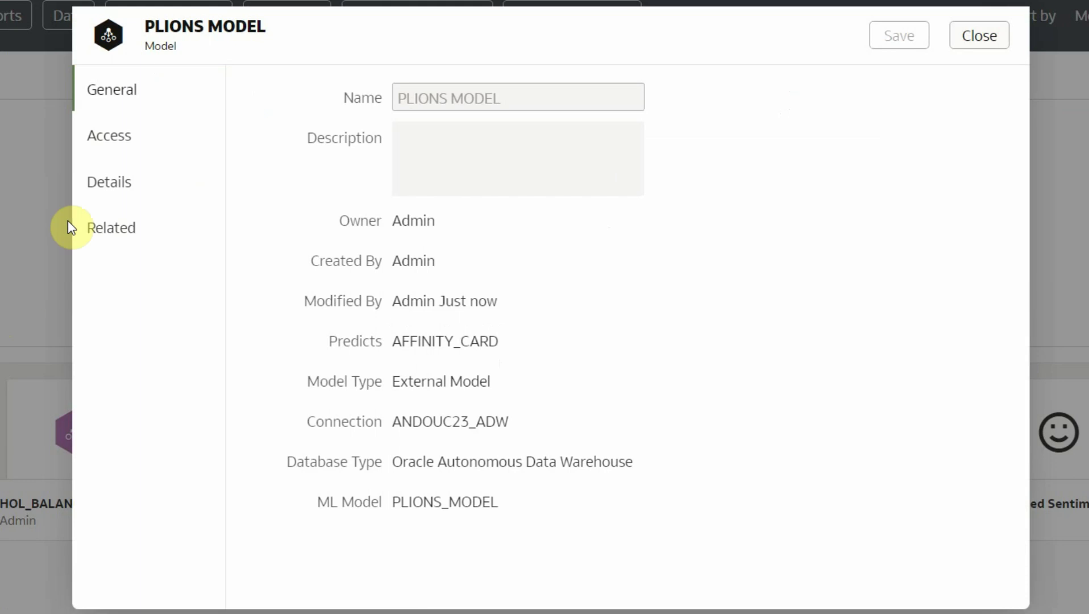
Examine the details, input columns, parameters and related database views of PLIONS MODEL, and close the inspection
click(89, 187)
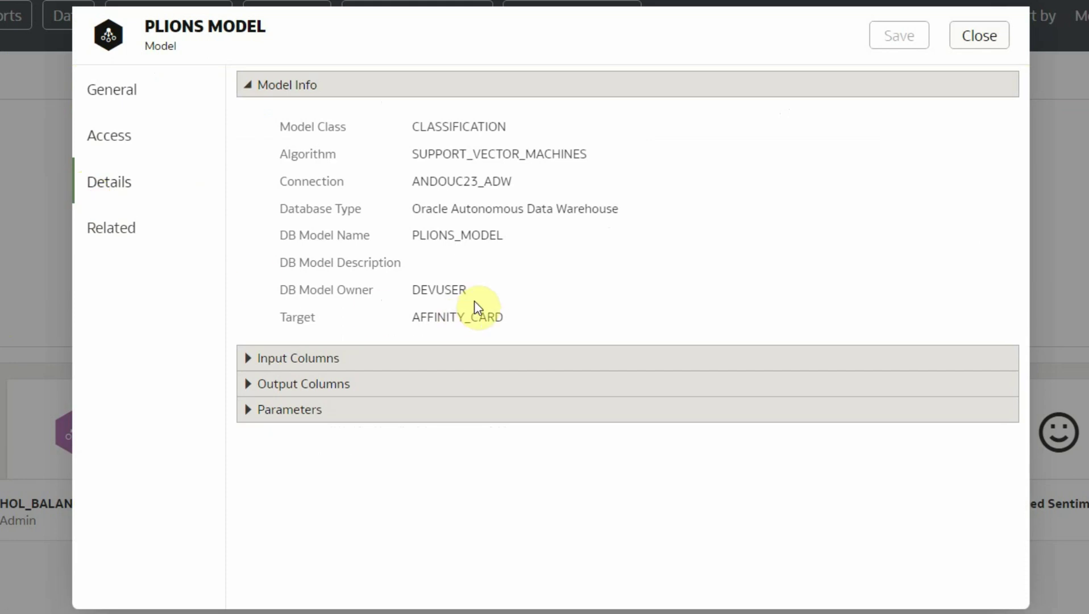
click(340, 362)
scroll(341, 363, down, 2)
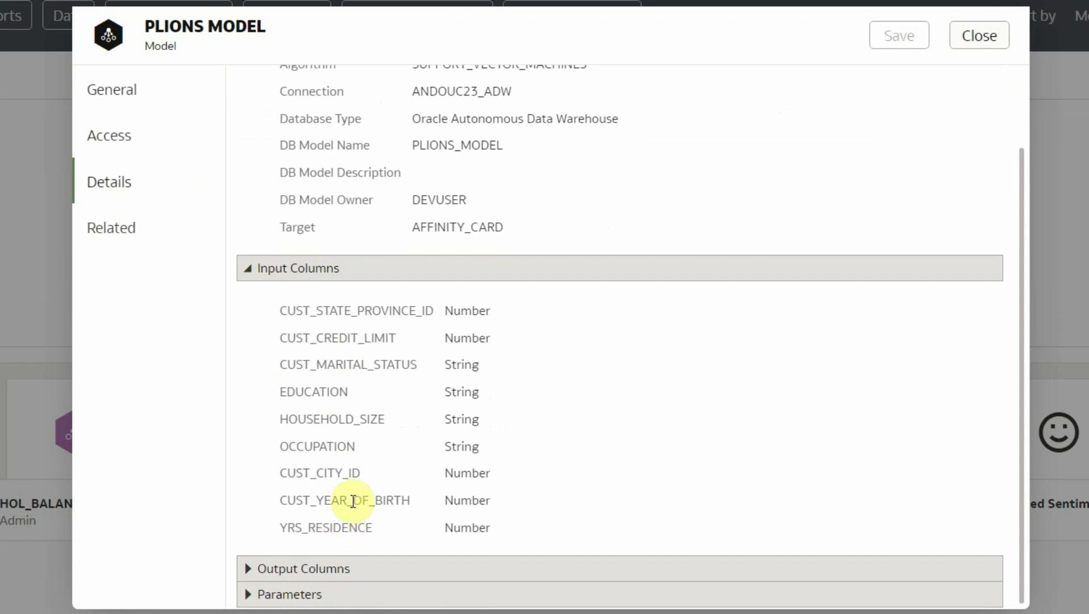
click(247, 275)
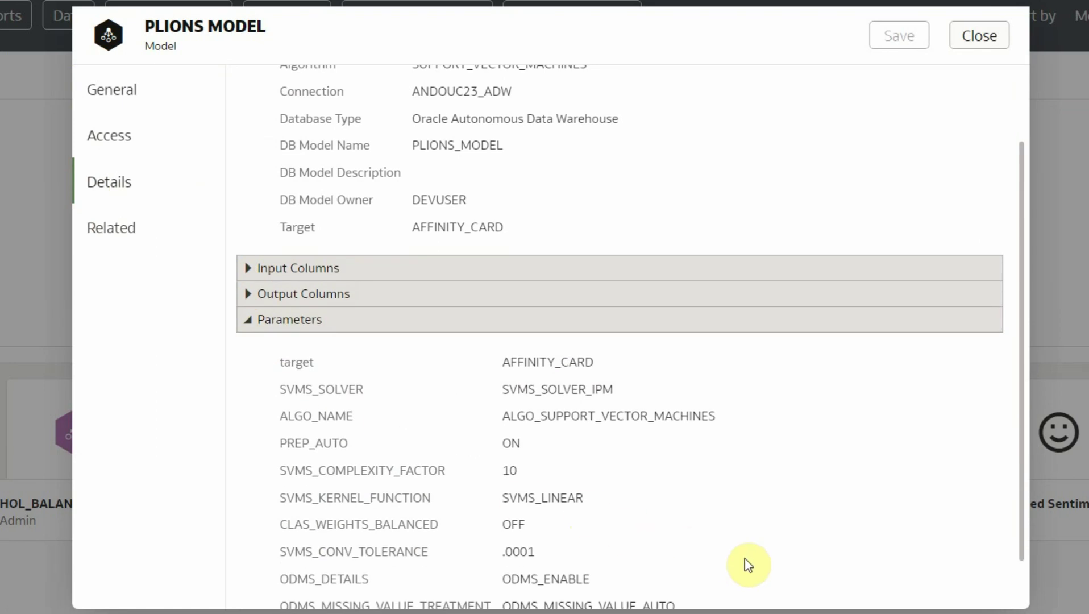
scroll(748, 564, down, 1)
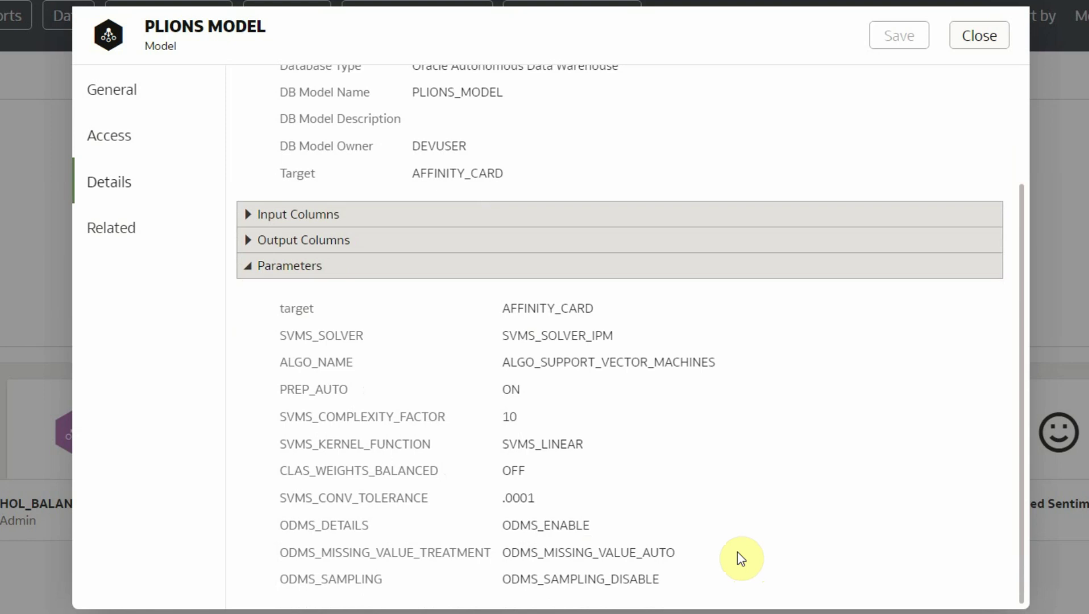
click(132, 237)
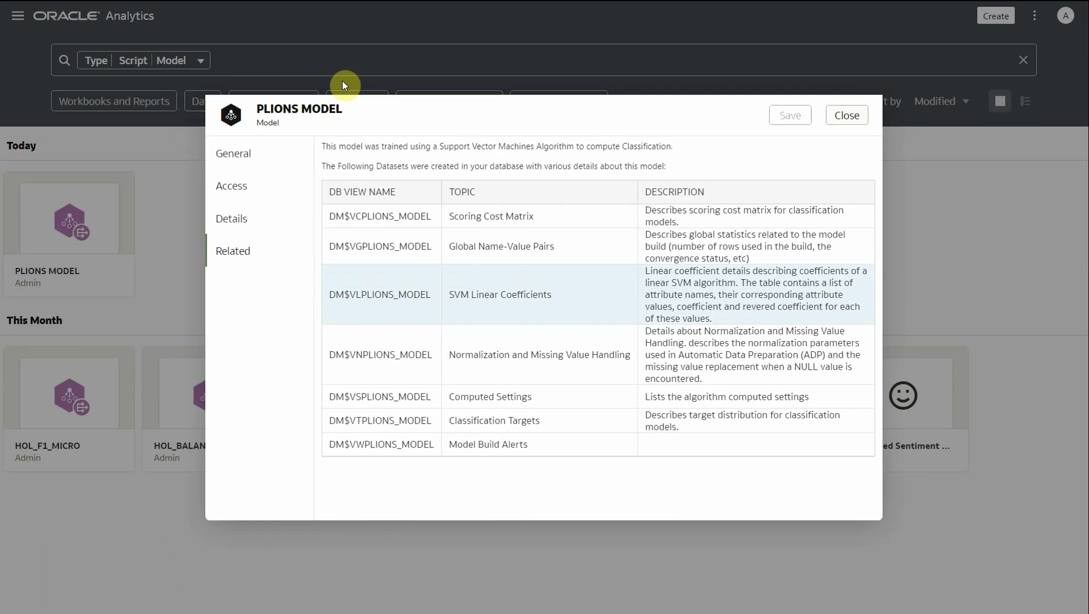
click(901, 82)
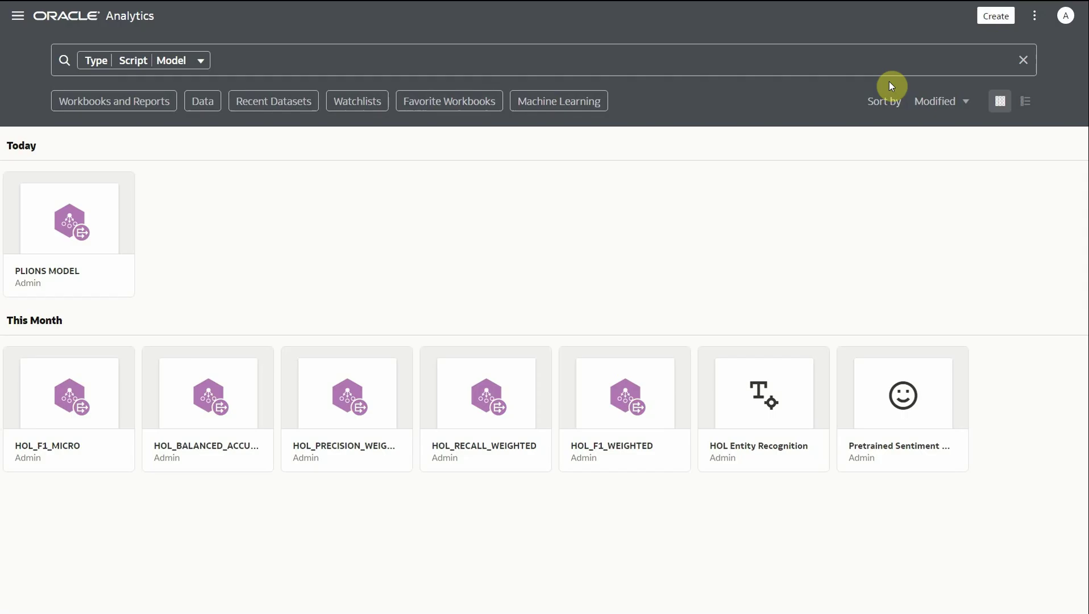
Create a dataset from the ANDOUC23_ADW connection using the DM$VLPLIONS_MODEL view in the DEVUSER schema
click(994, 23)
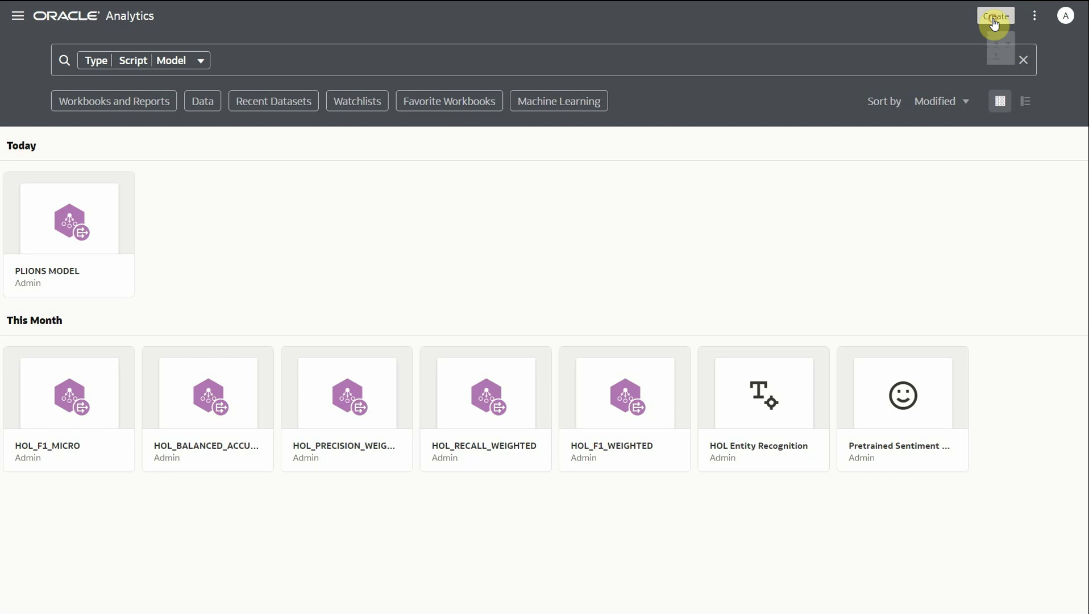
click(933, 102)
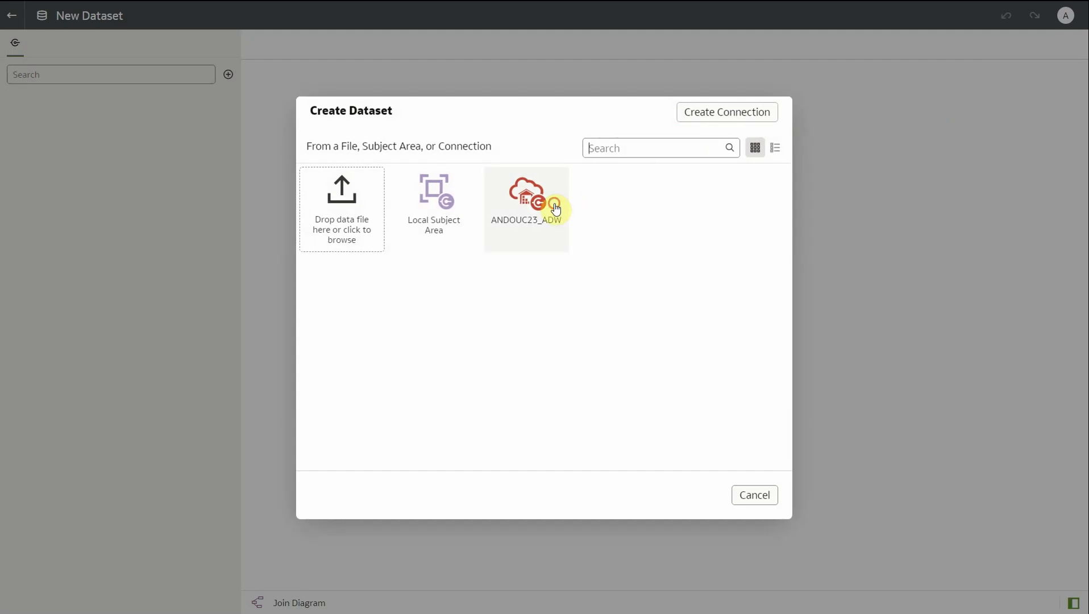
click(553, 203)
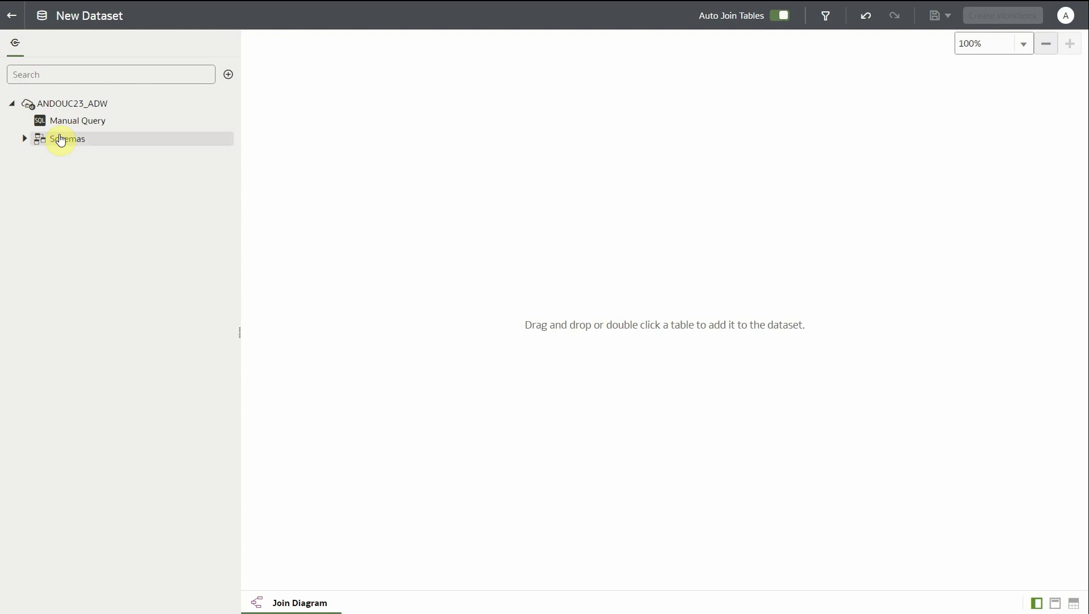
click(26, 138)
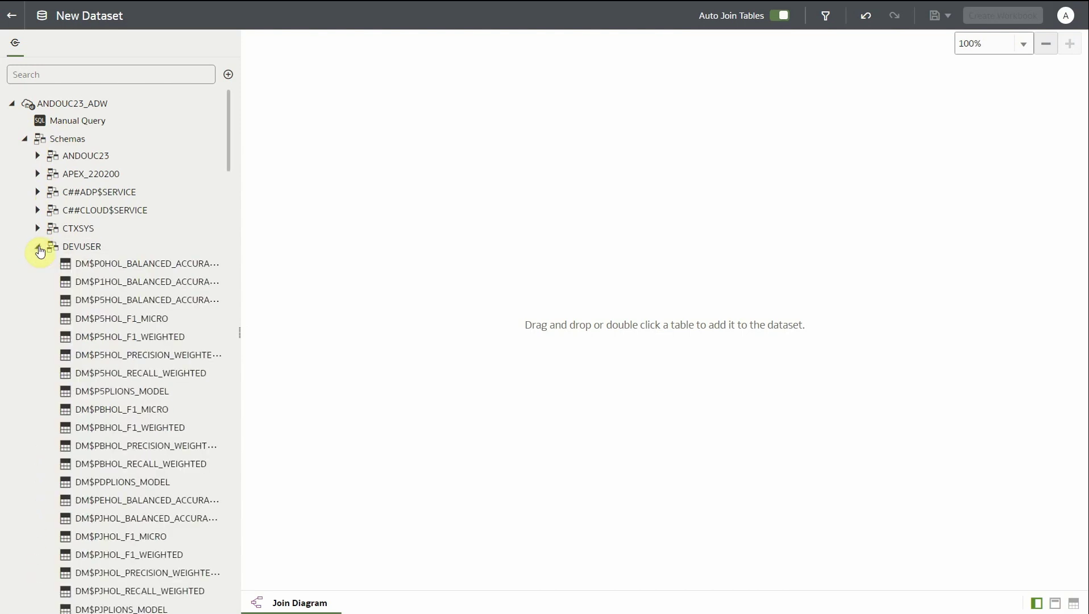
click(104, 78)
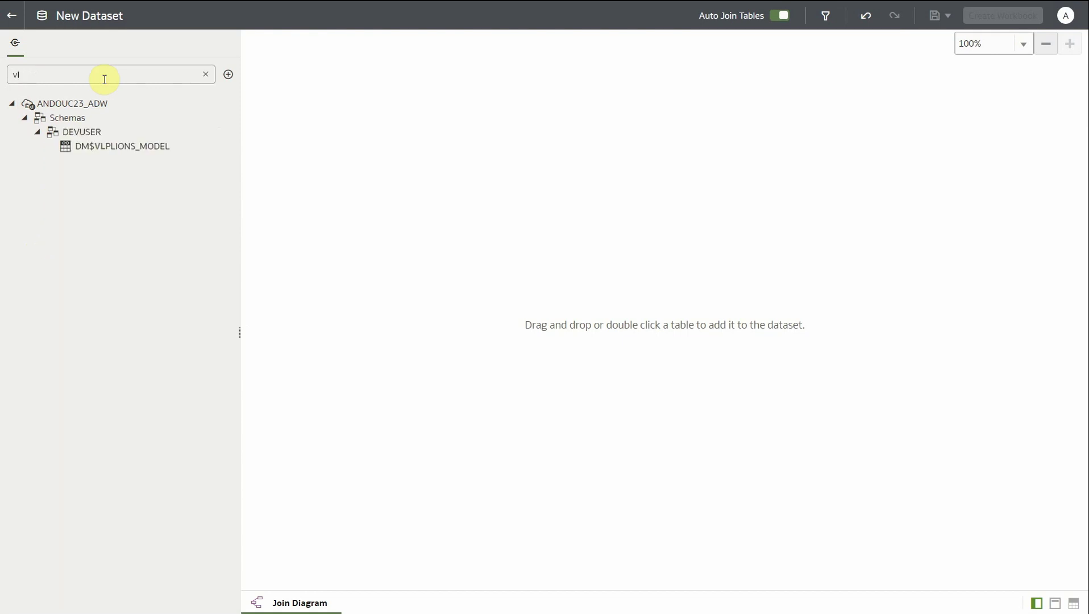
click(117, 148)
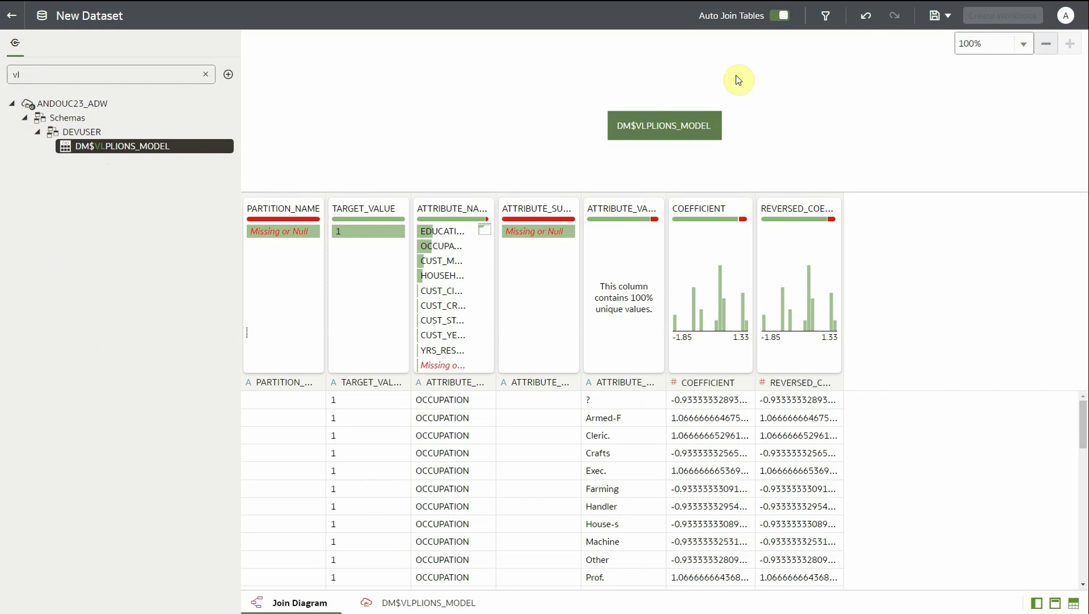
Set the aggregation of COEFFICIENT and REVERSED_COEFFICIENT in DM$VLPLIONS_MODEL to Average
click(427, 603)
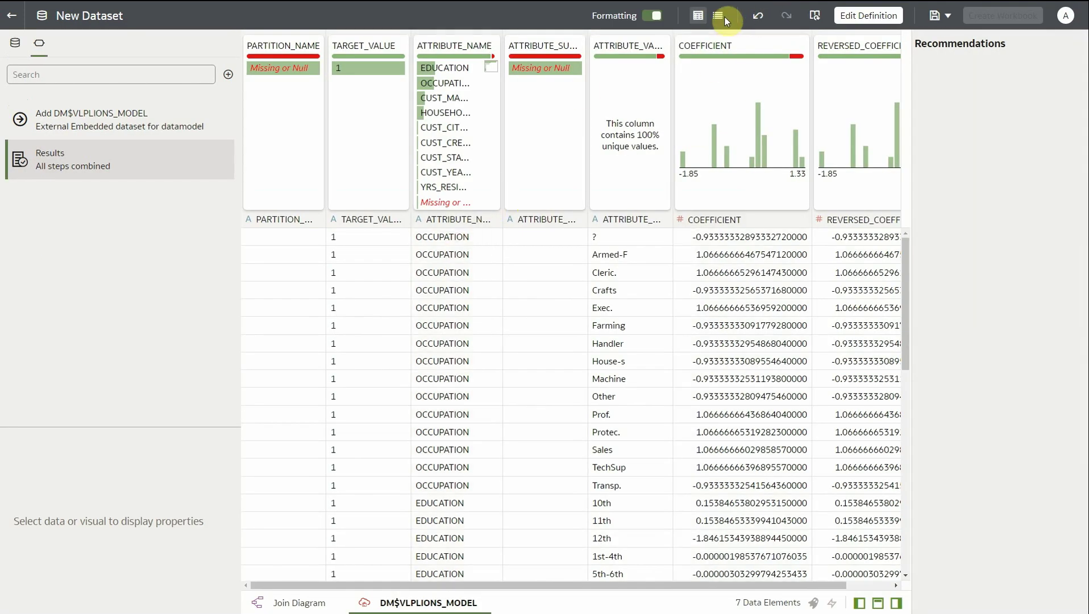
click(717, 15)
click(553, 124)
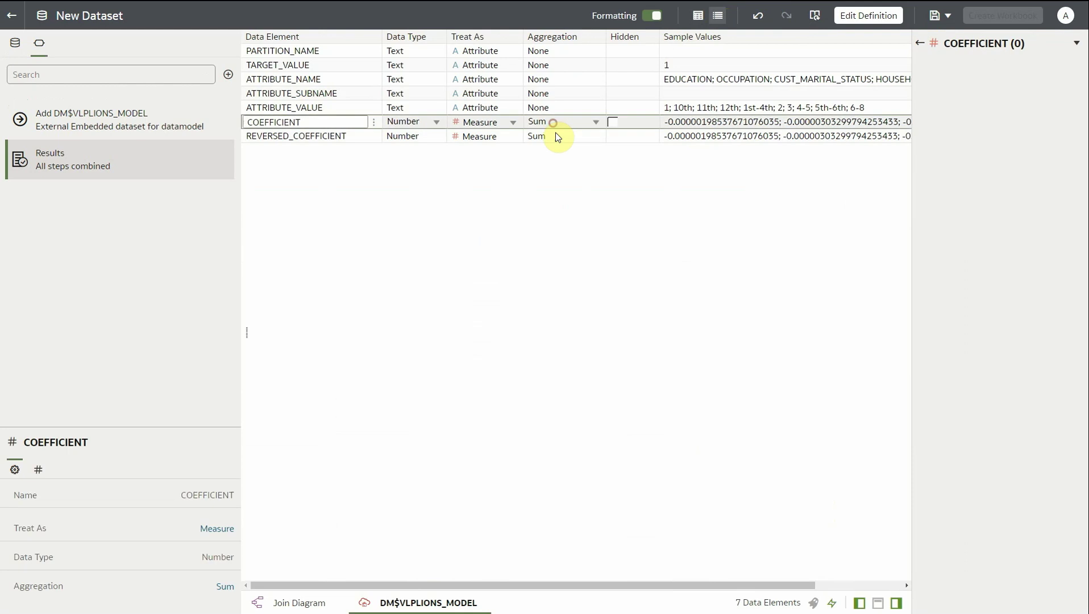
click(594, 123)
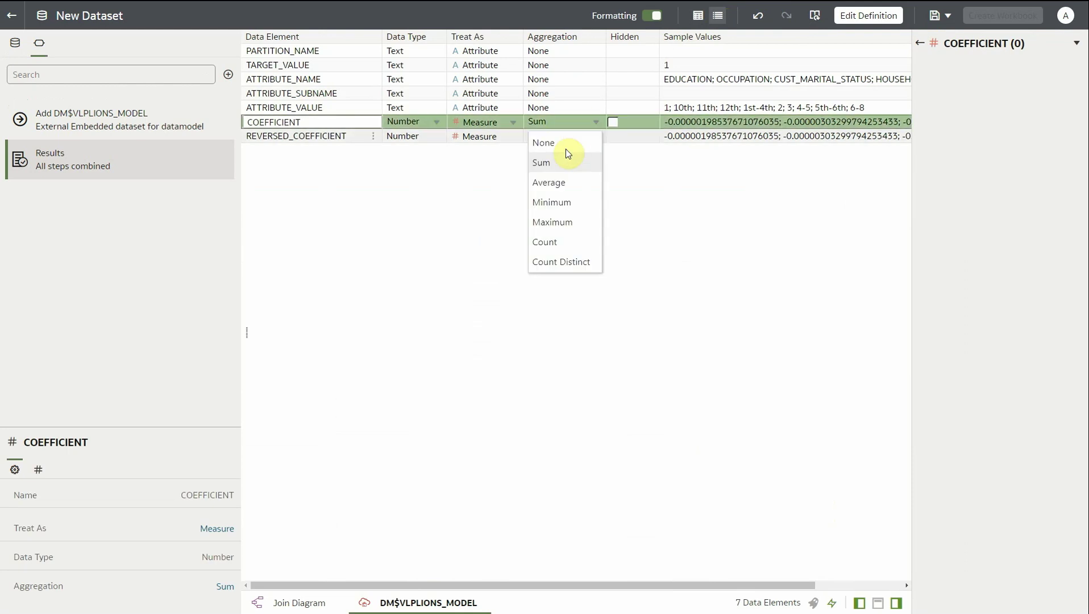
click(560, 179)
click(576, 167)
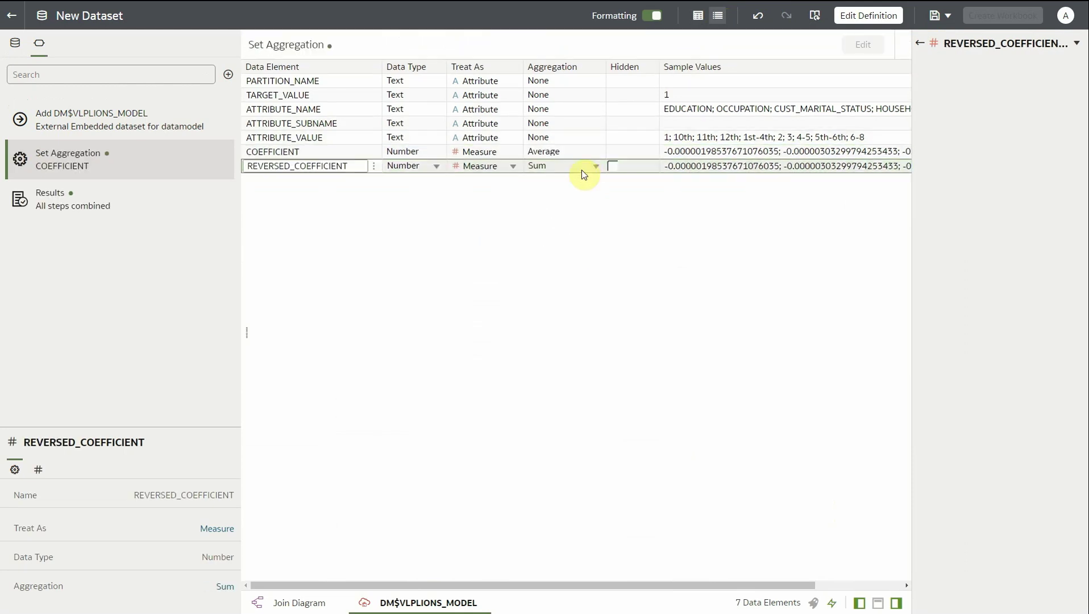
click(584, 166)
click(580, 222)
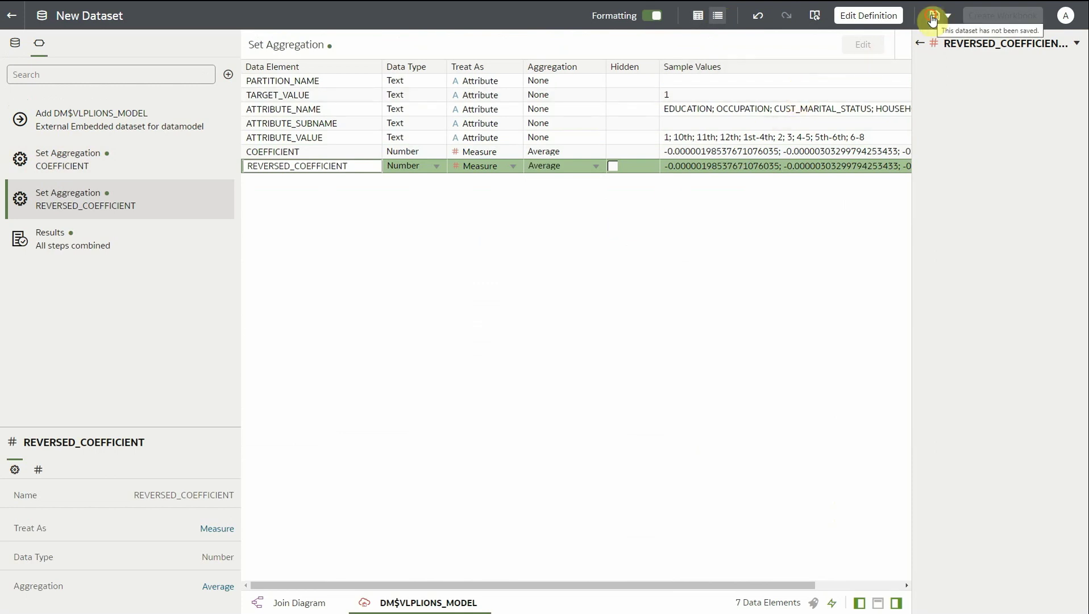
Save the dataset as PLIONS MODEL COEFFS
click(932, 19)
text(PLIONS MODEL)
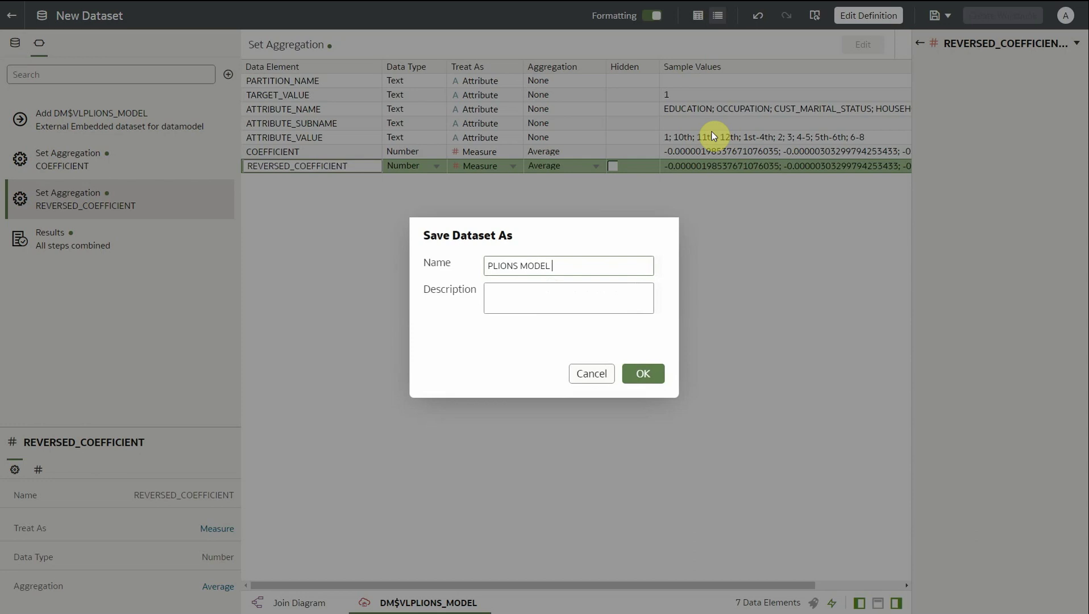
text( COEFFS)
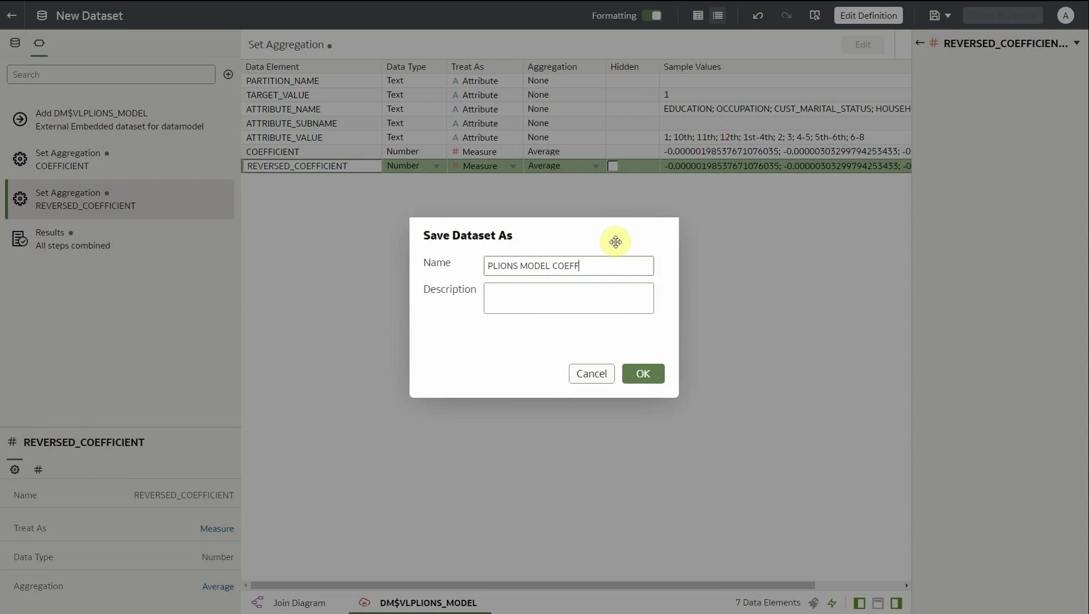
click(644, 374)
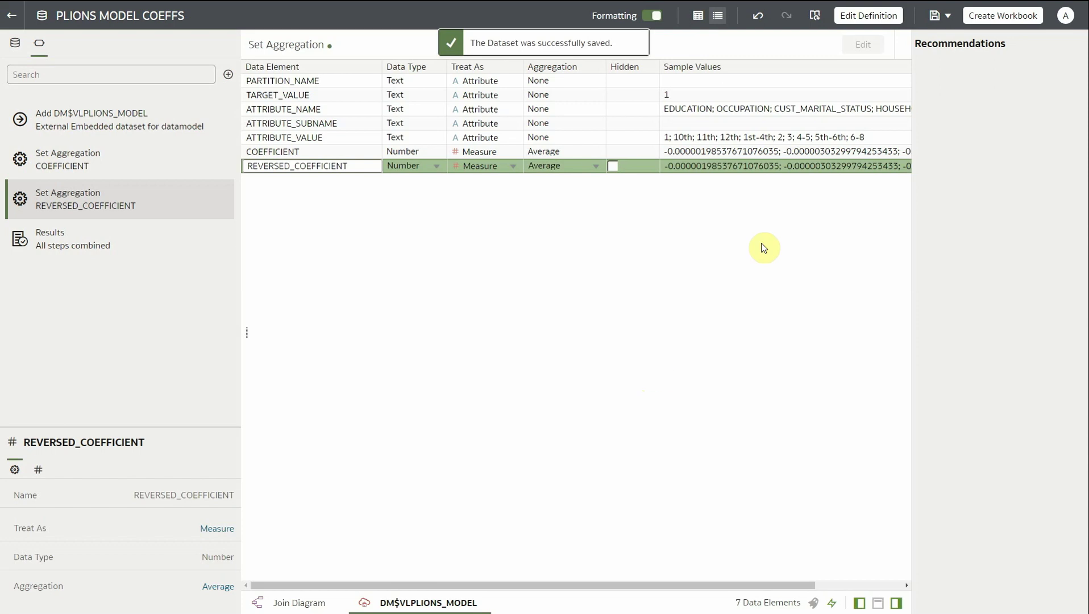
Create a workbook from the dataset and add the best visualization of COEFFICIENT by ATTRIBUTE_NAME
click(989, 19)
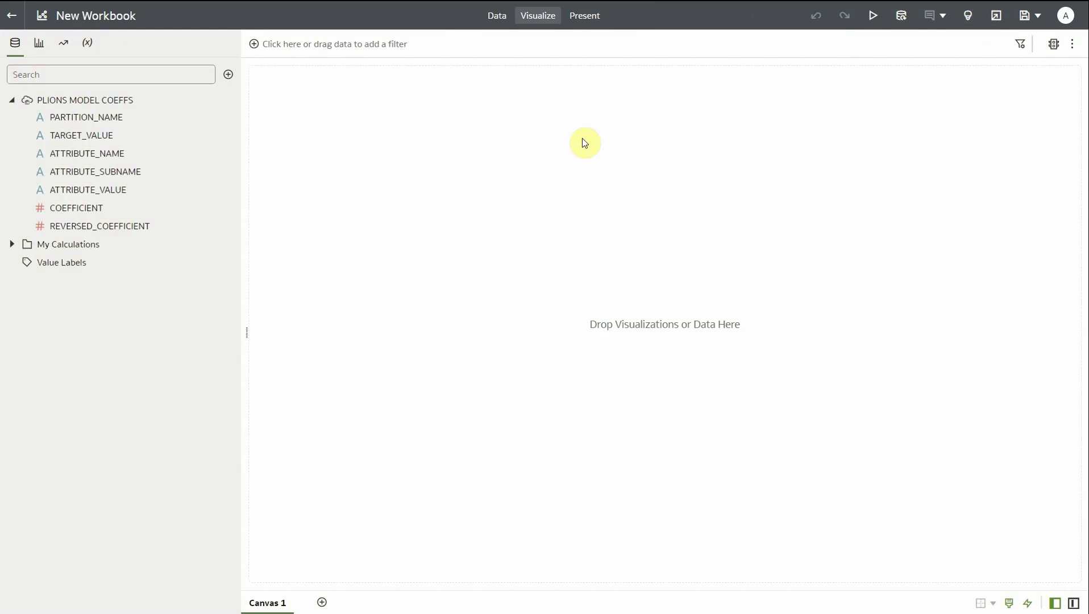
click(108, 210)
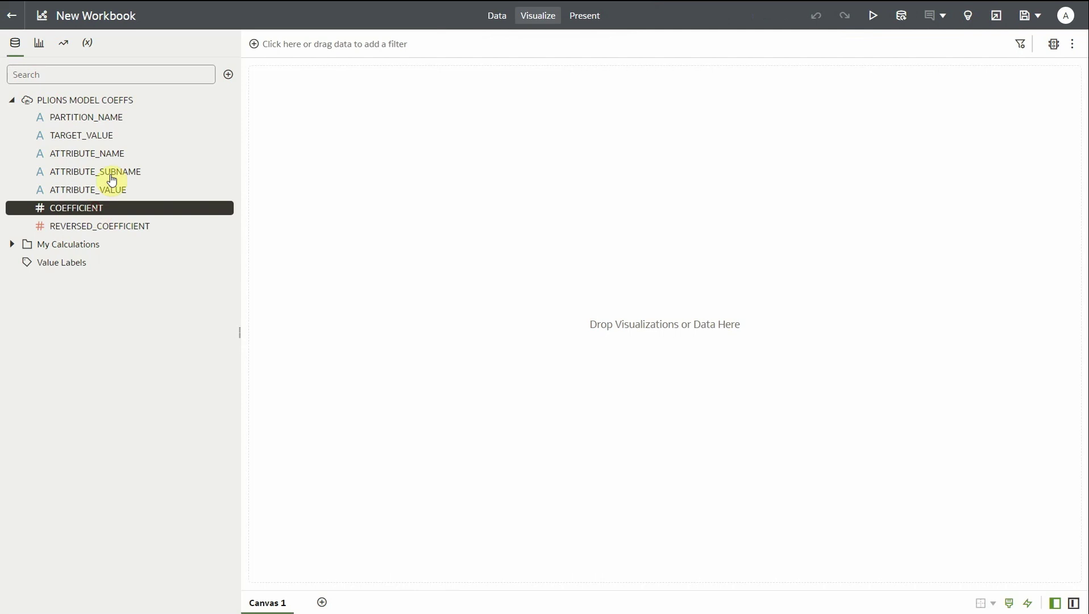
click(116, 162)
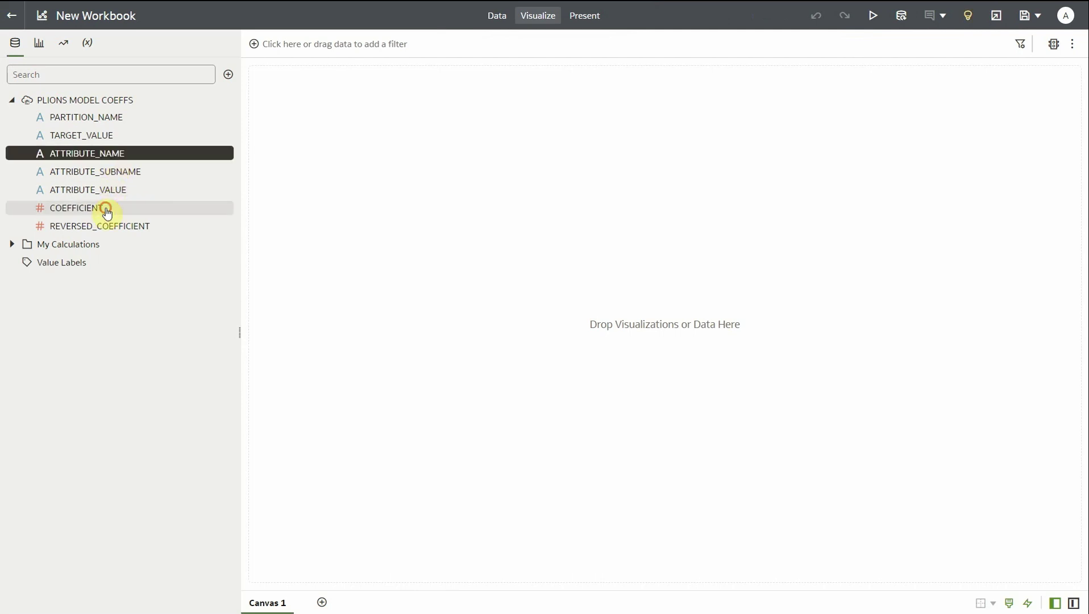
ctrl+click(106, 209)
right_click(108, 211)
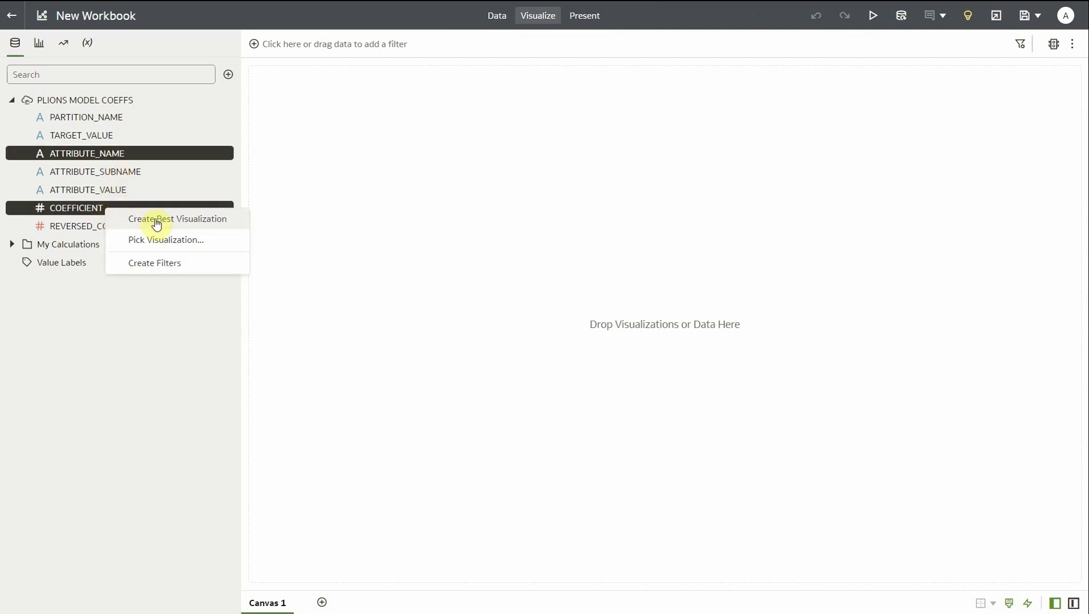
click(157, 222)
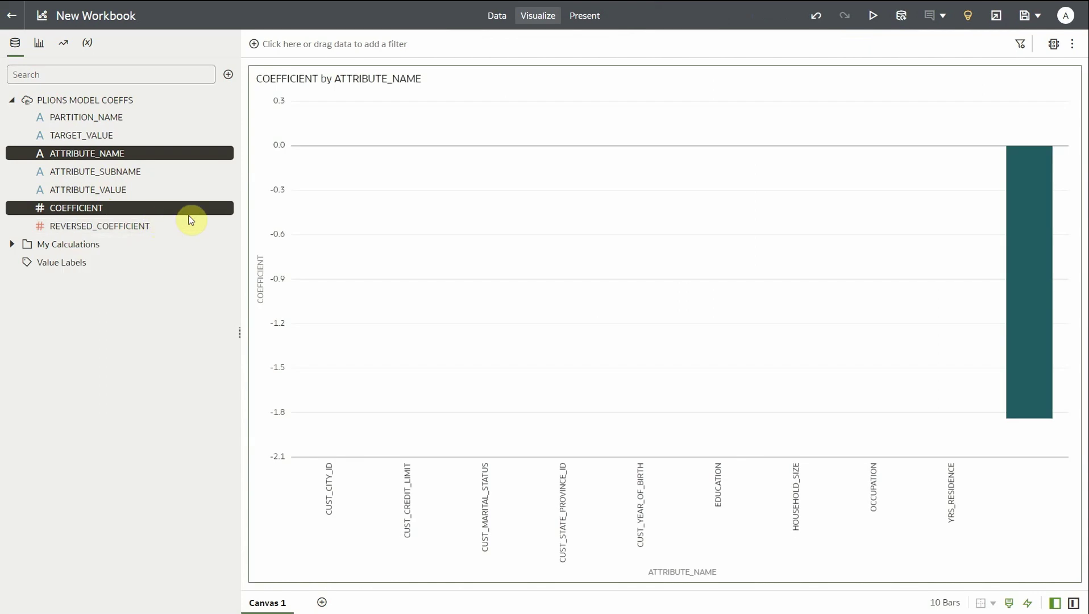
Add an ATTRIBUTE_NAME filter that excludes nulls, and change the chart to a horizontal bar chart
click(176, 157)
drag(176, 161, 333, 51)
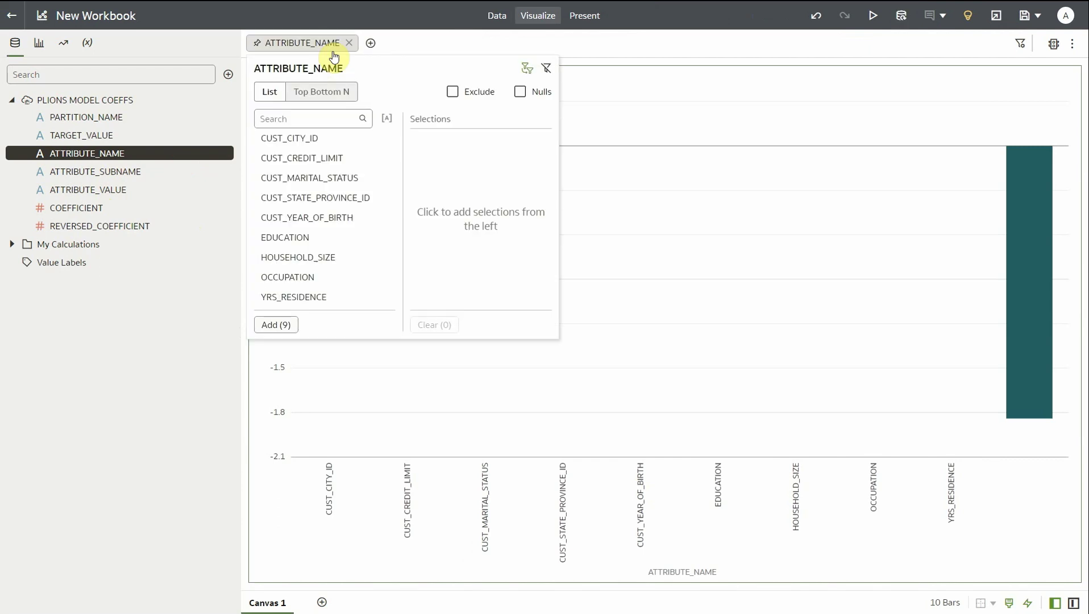
click(518, 93)
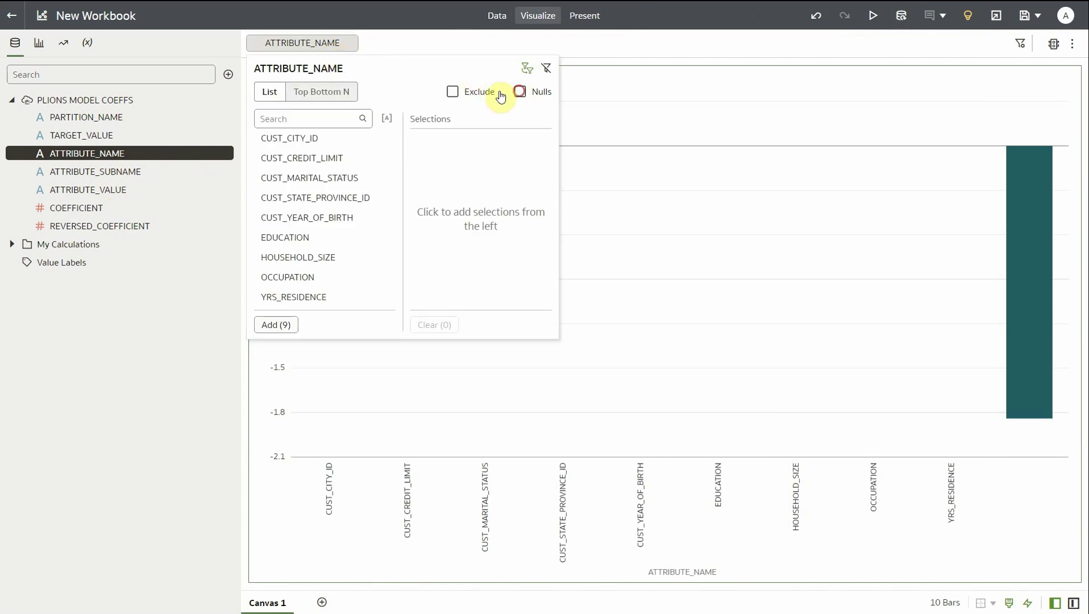
click(452, 92)
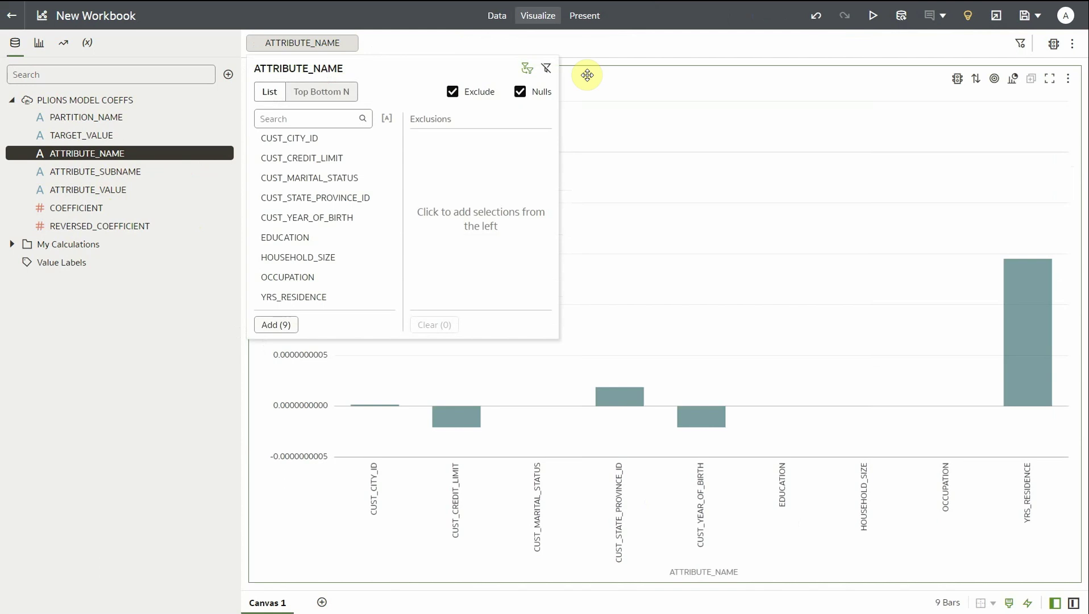
click(586, 73)
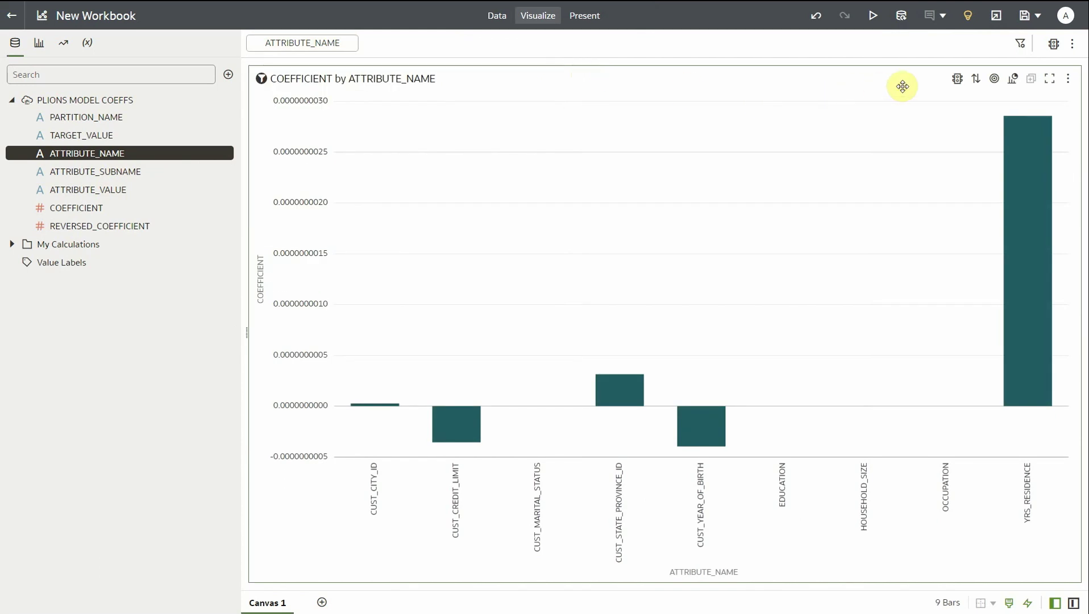
click(1013, 79)
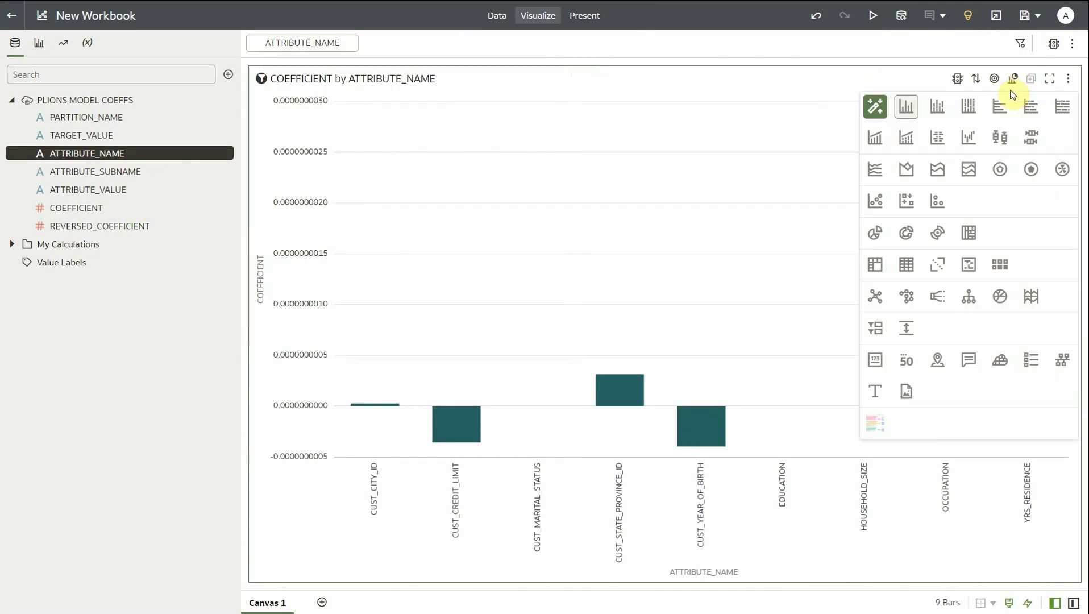
click(1009, 111)
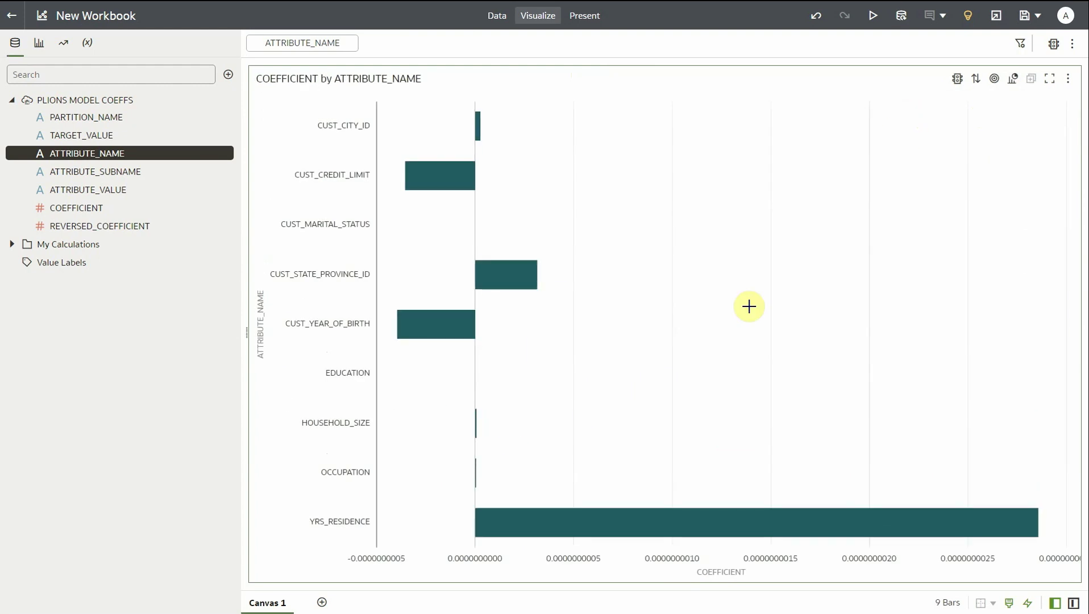
Sort the bar chart by COEFFICIENT from high to low, and remove OCCUPATION and EDUCATION from it
right_click(703, 298)
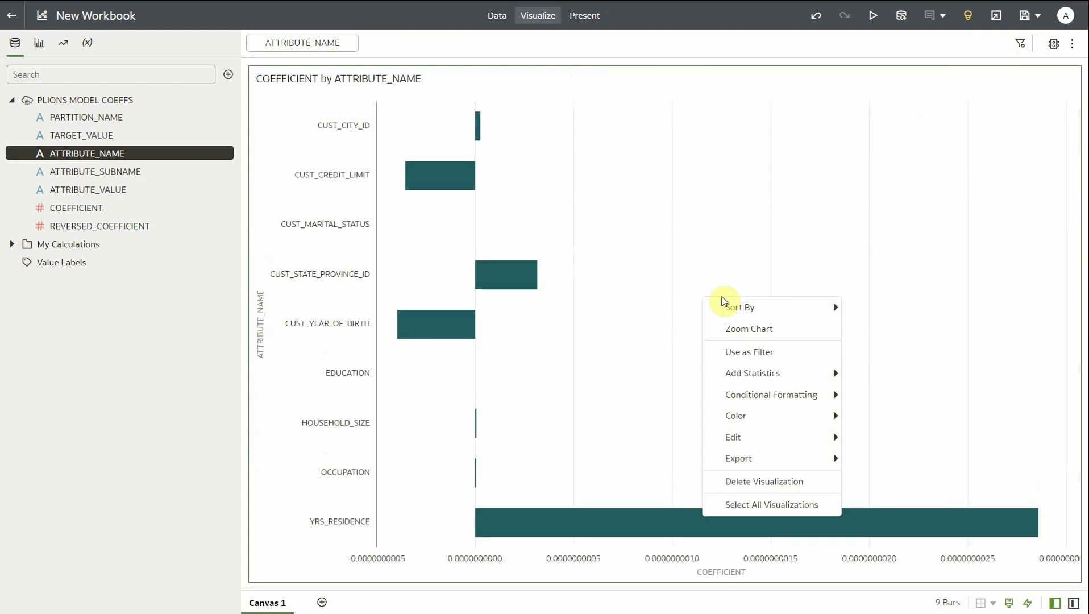
mouse_move(737, 306)
mouse_move(906, 308)
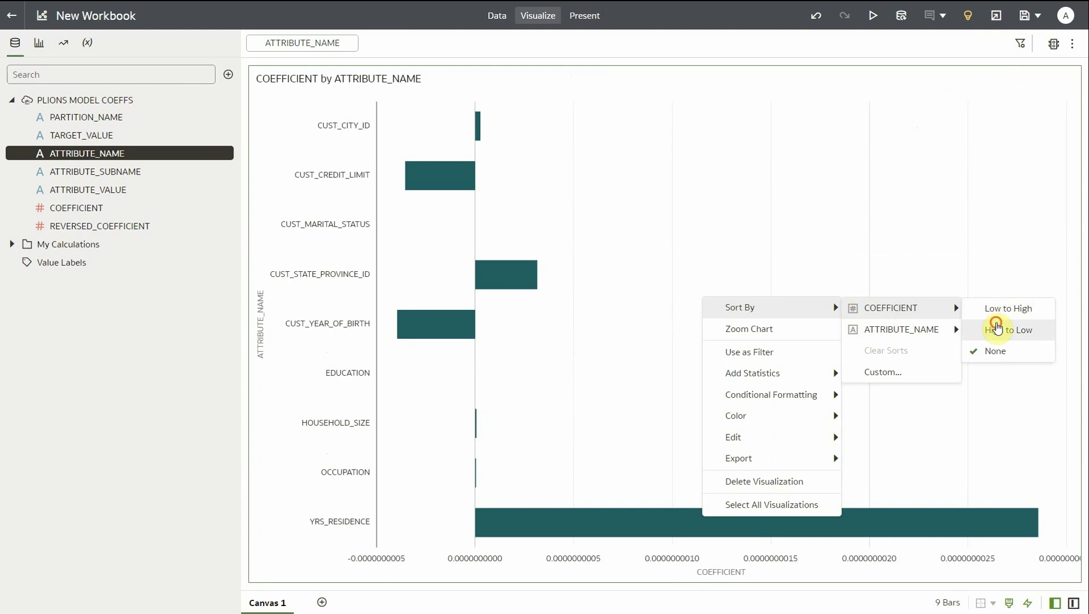
click(997, 328)
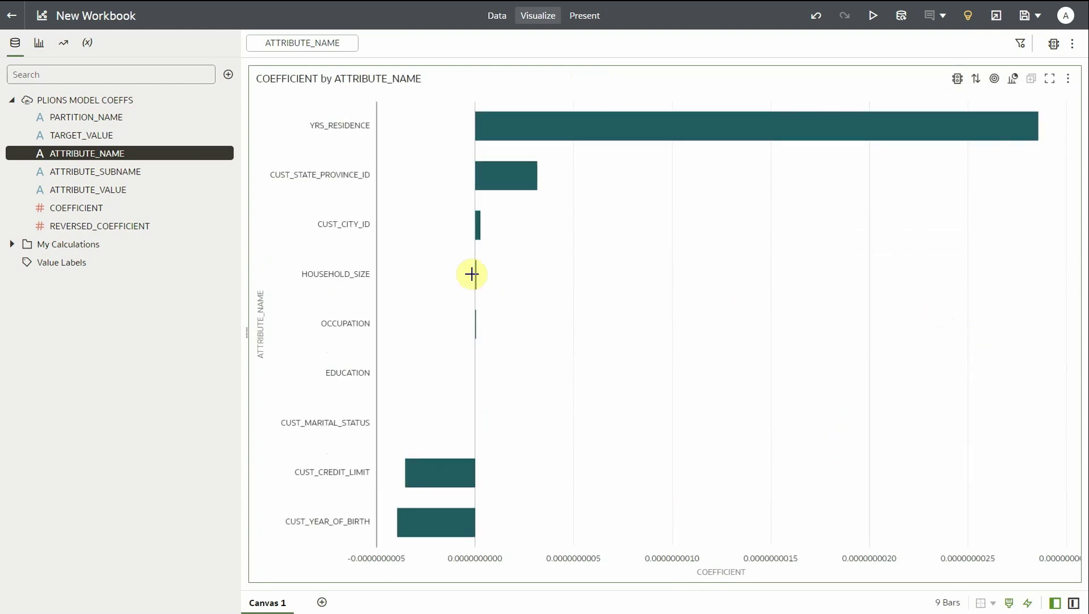
right_click(363, 325)
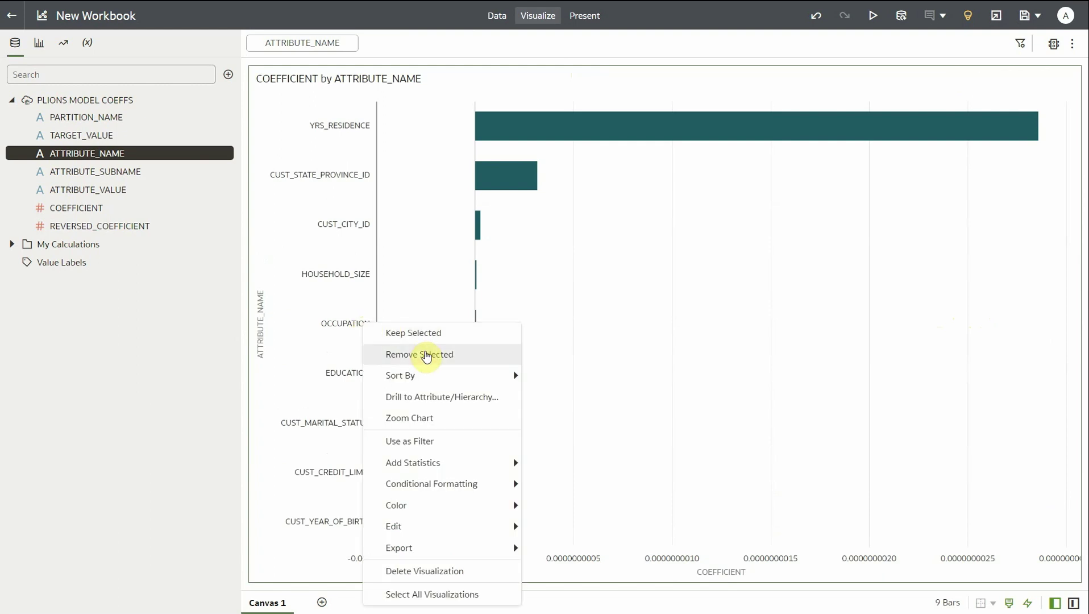
click(426, 355)
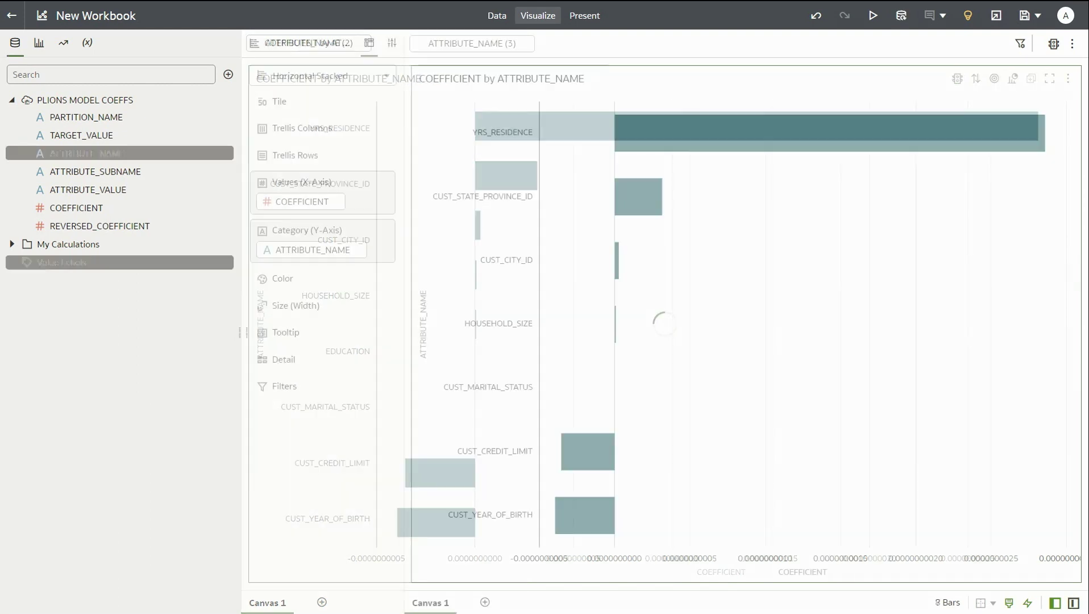
Color the bars by ATTRIBUTE_NAME and set the chart's legend position to None
drag(117, 153, 308, 272)
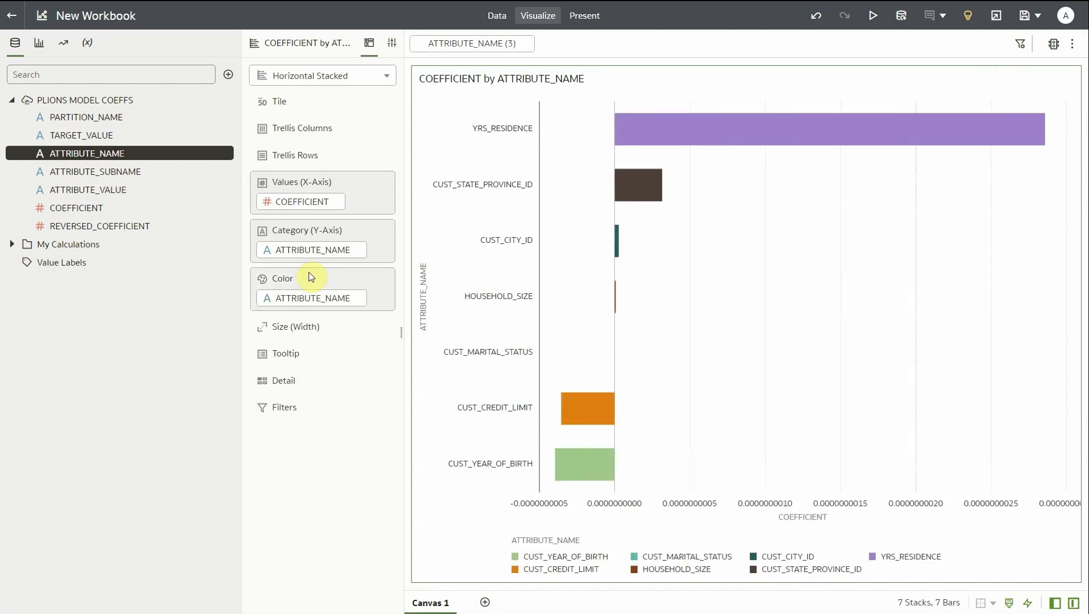
click(391, 44)
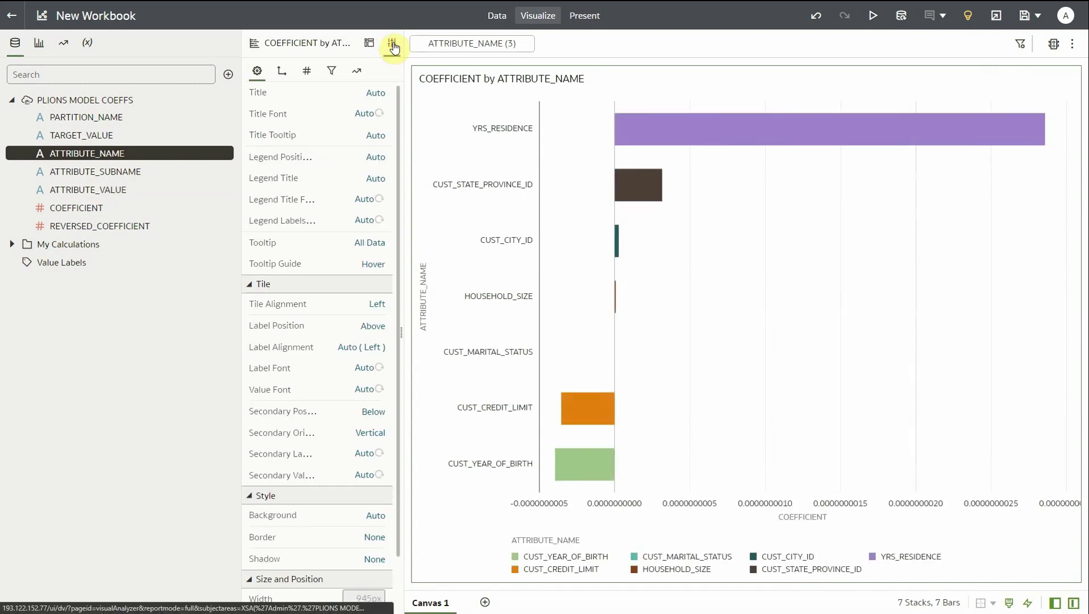
click(374, 159)
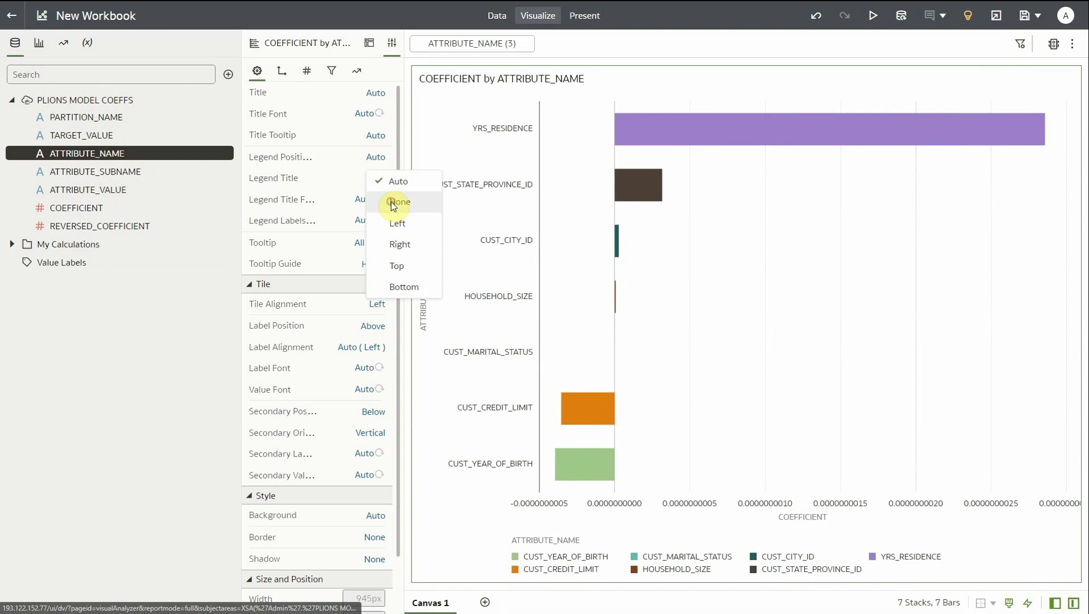
click(391, 203)
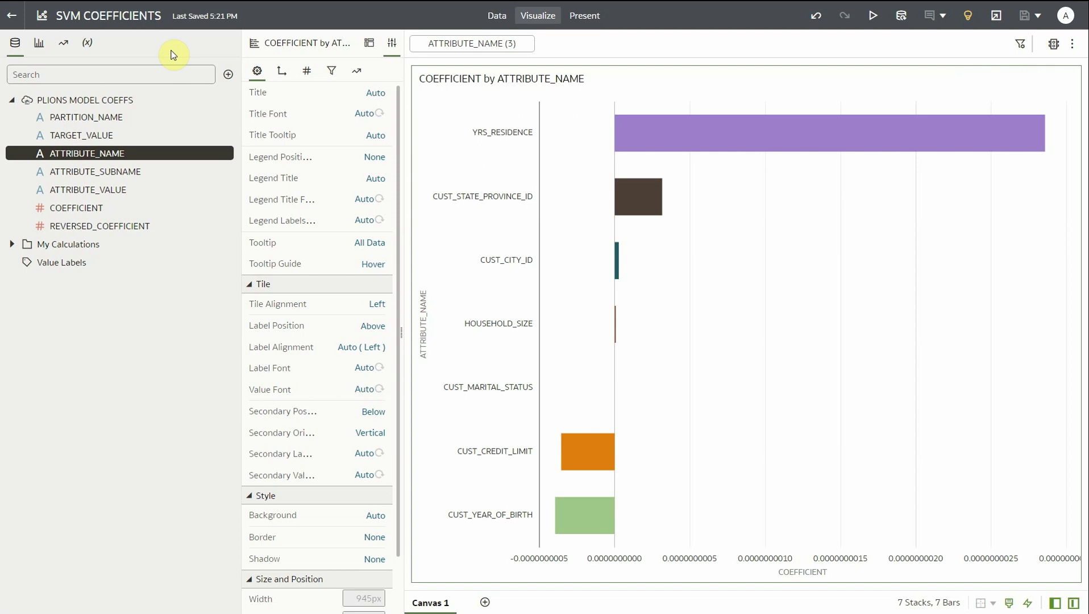
Leave the workbook, list only data flows, and open the PLIONS TRAIN MODEL data flow
click(13, 17)
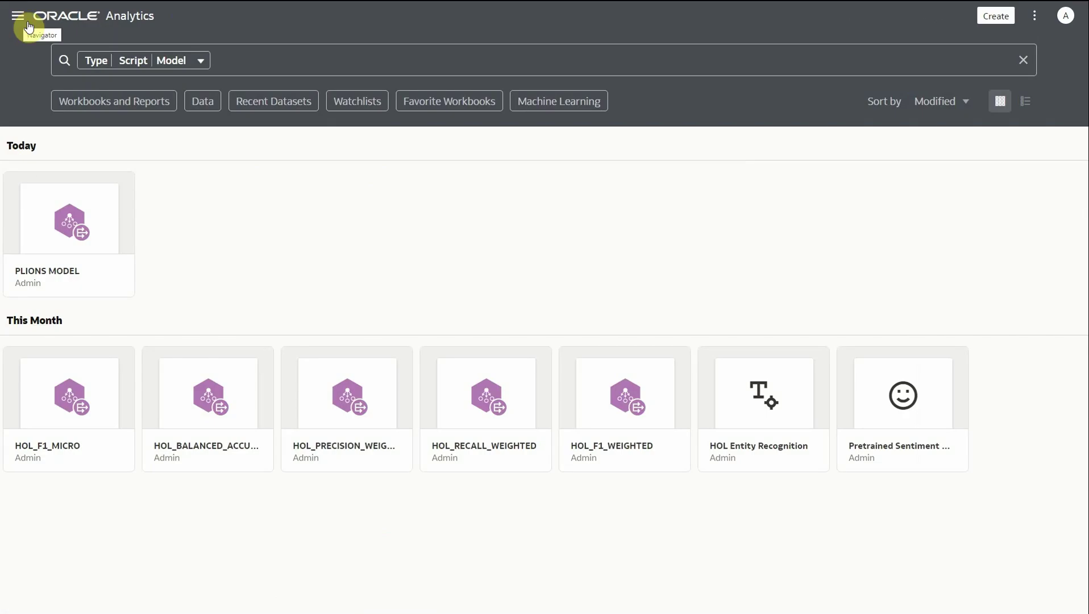
click(1022, 60)
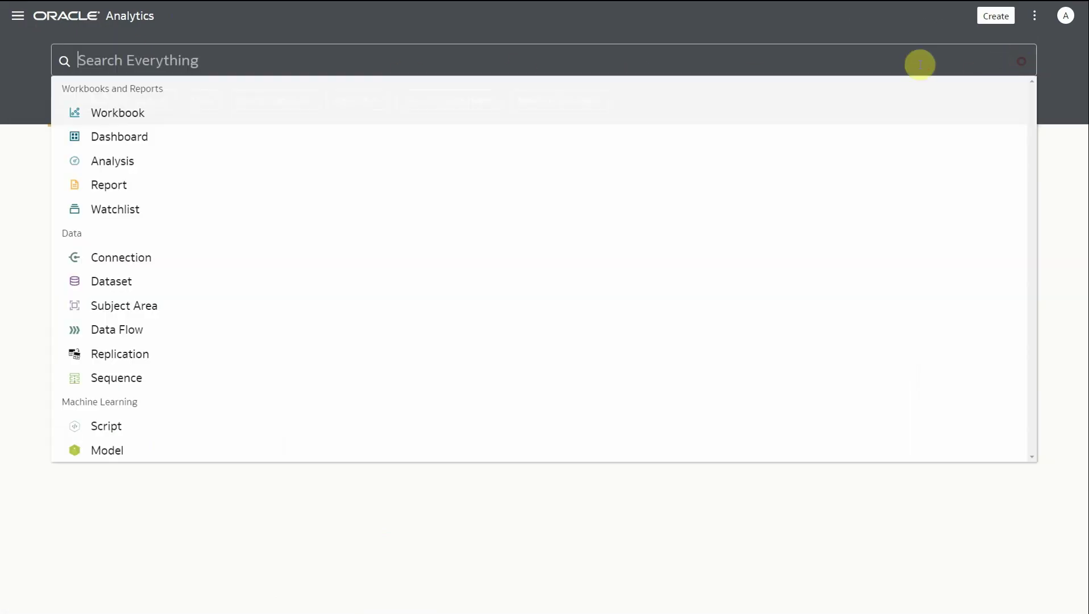
click(162, 332)
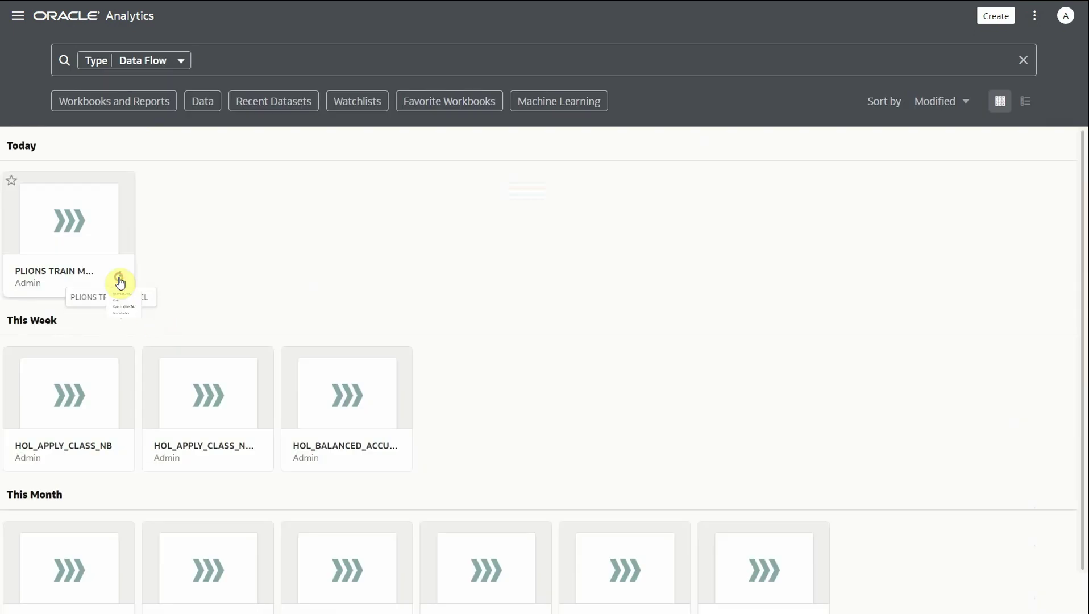
click(120, 281)
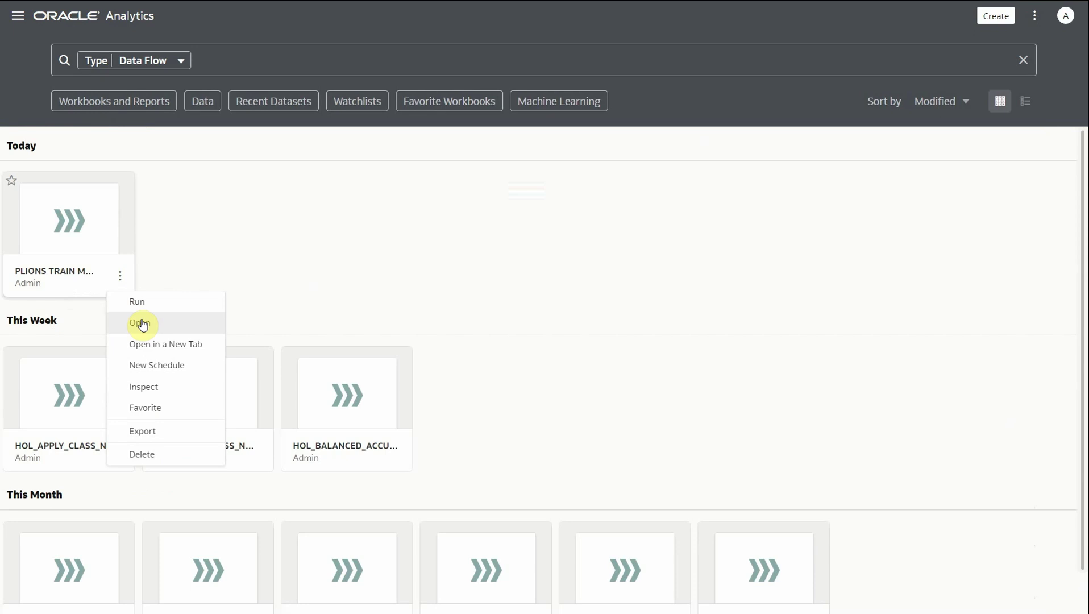
click(141, 322)
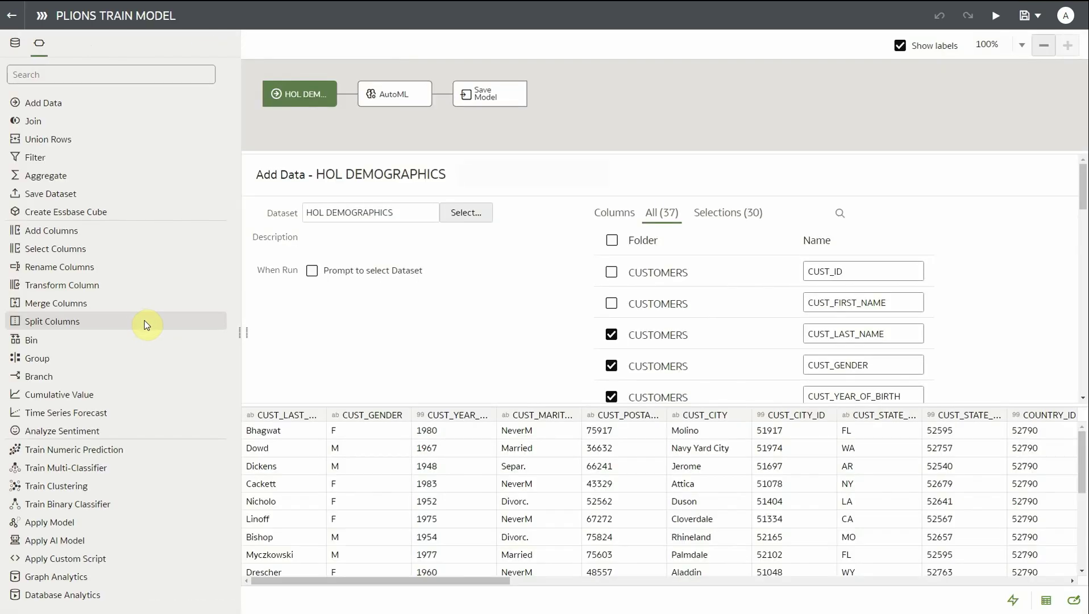
Hide the data flow's step list and data preview, and include the CUST_EFF_FROM column from HOL DEMOGRAPHICS
click(236, 335)
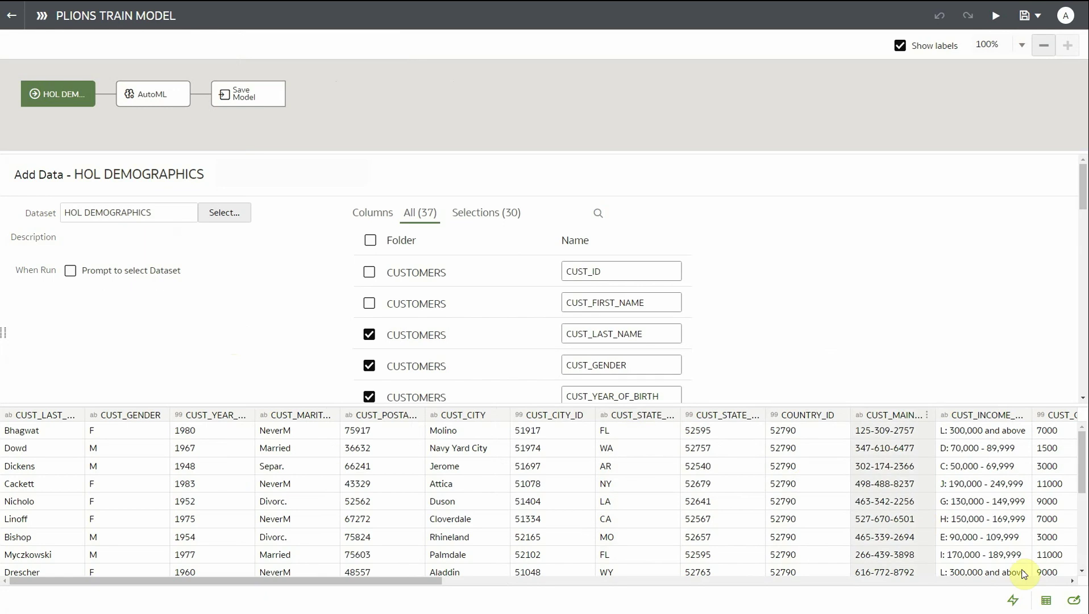
click(1044, 601)
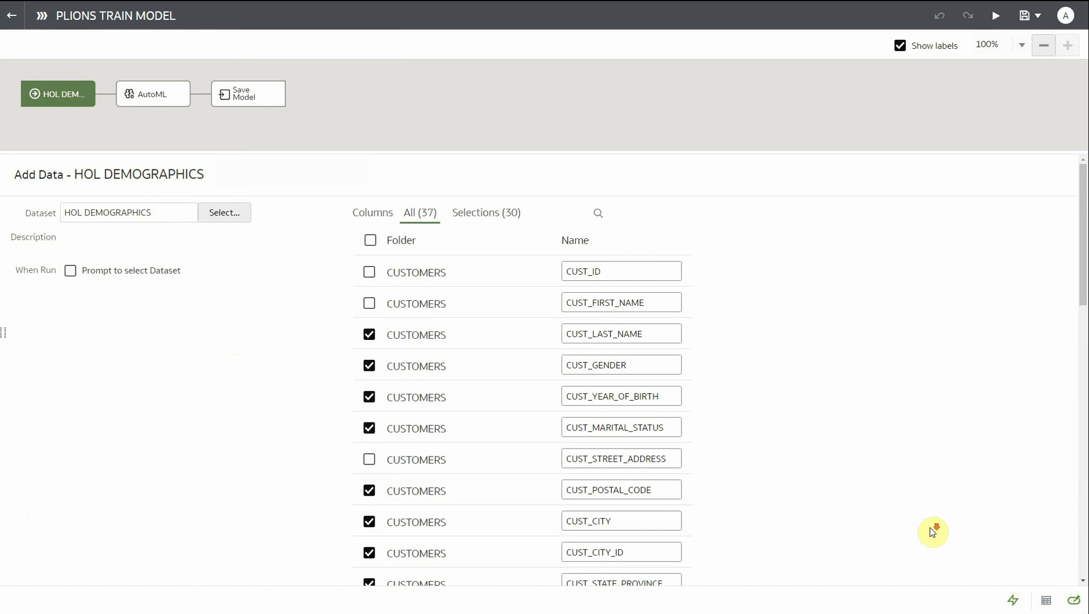
scroll(930, 528, down, 8)
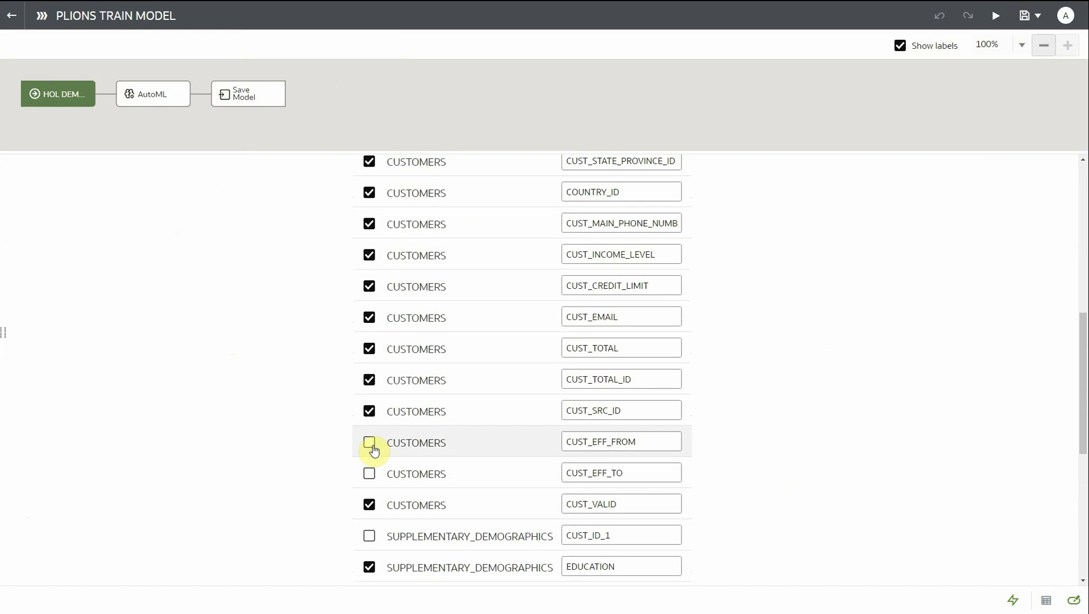
click(370, 443)
Insert an Add Columns step before AutoML and define a column Yr Created as year(CUST_EFF_FROM)
click(104, 95)
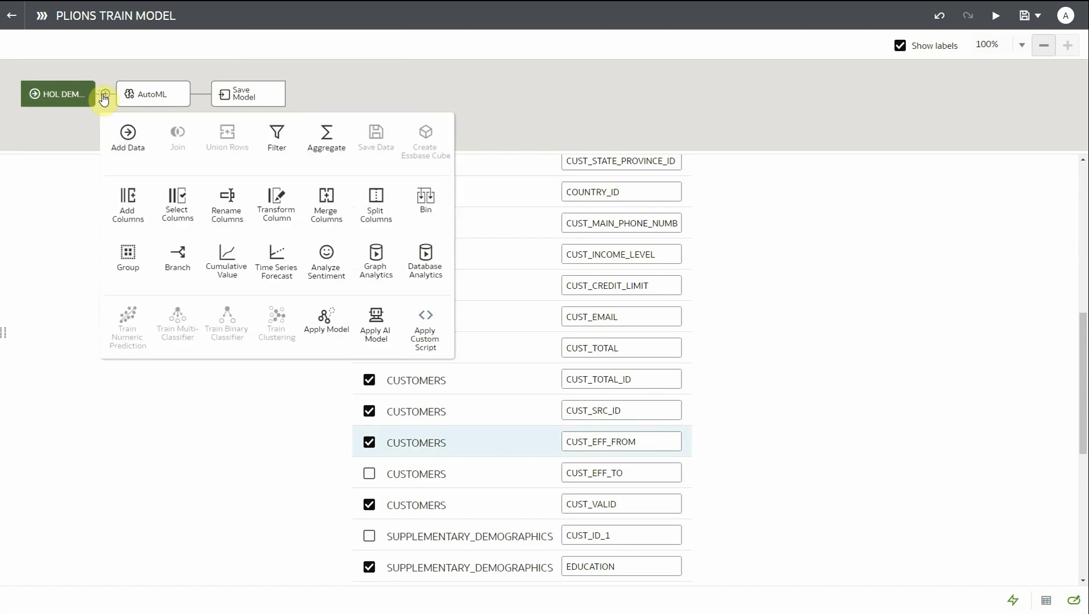
click(136, 199)
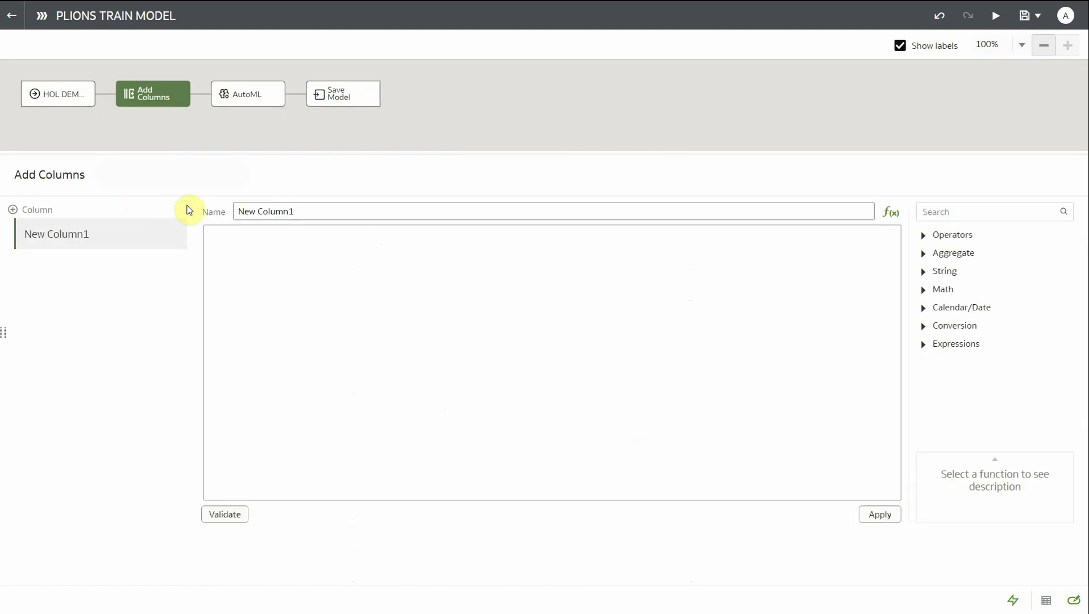
key(ctrl+a)
text(Yr Created)
key(Tab)
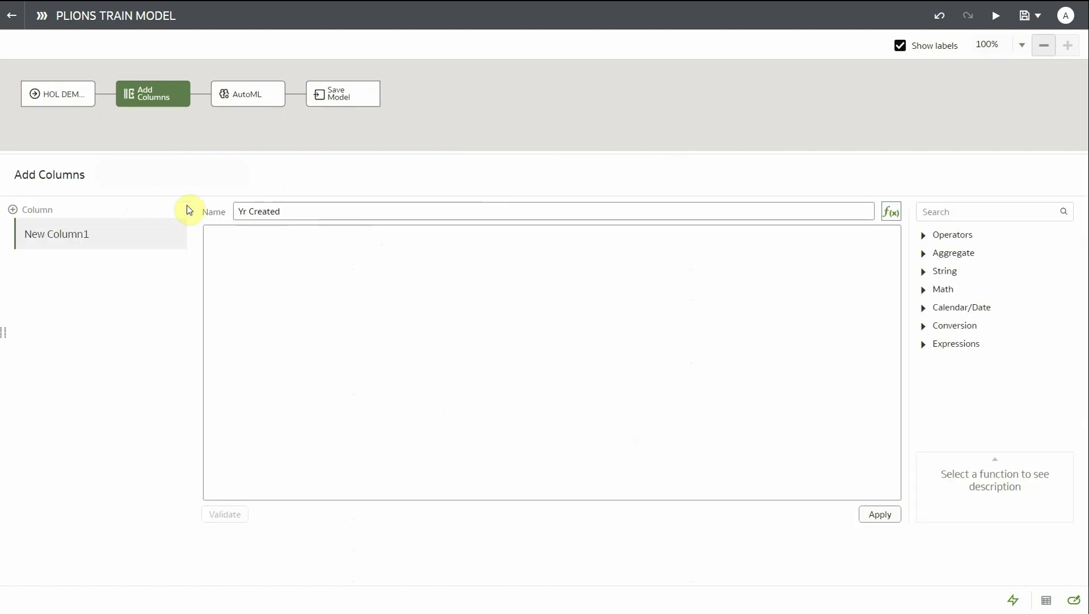
text(year()
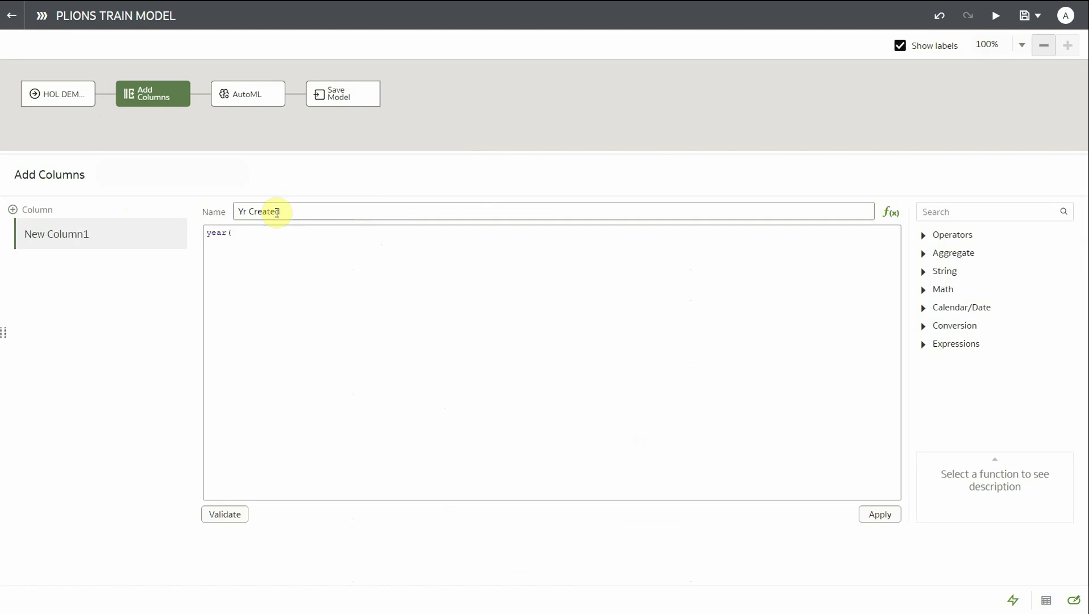
click(240, 233)
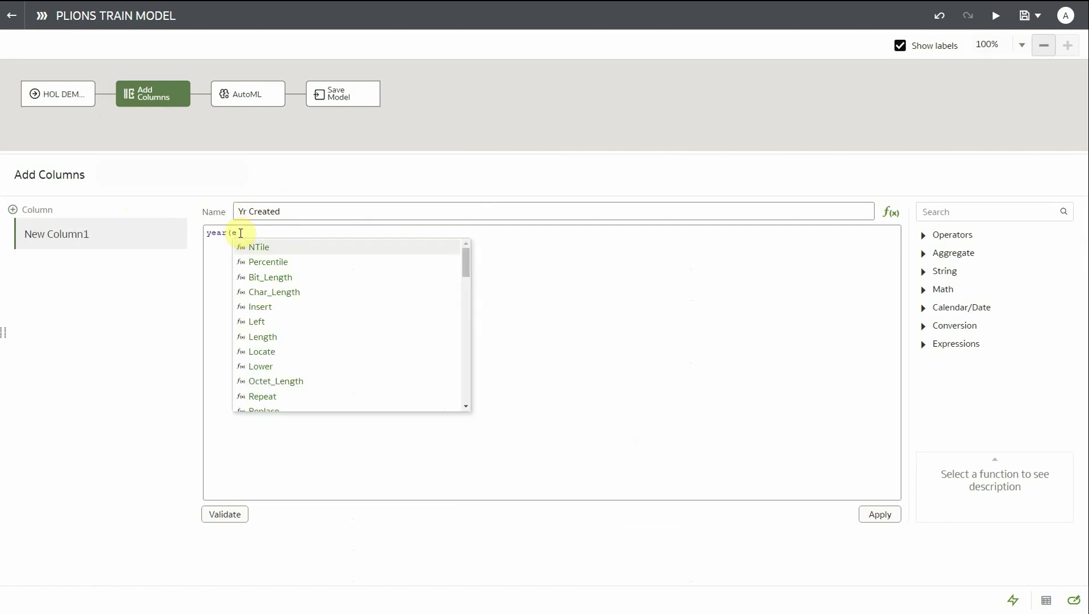
text(eff)
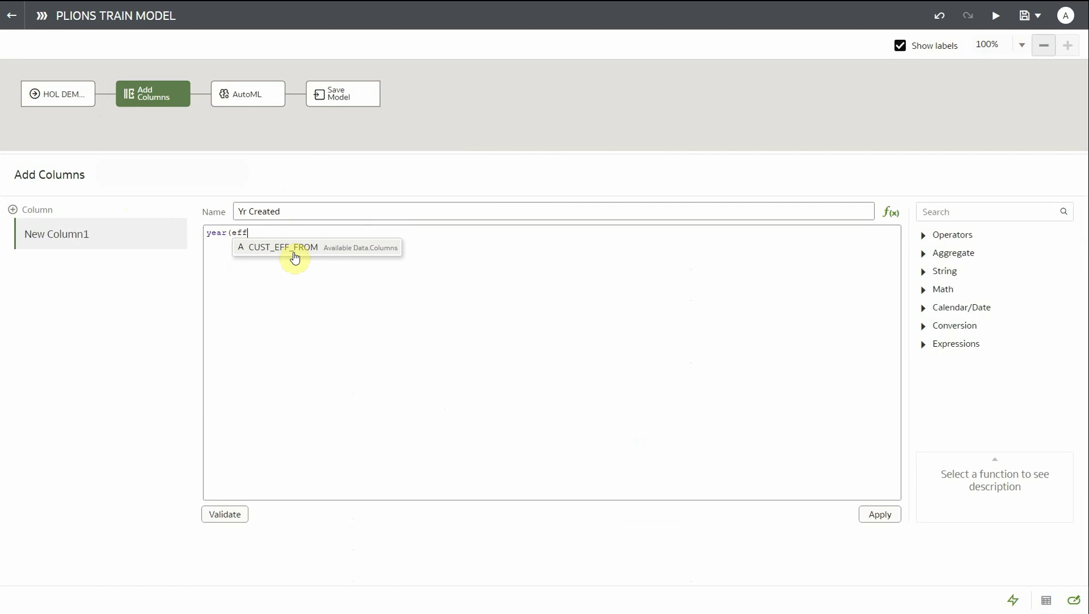
click(298, 254)
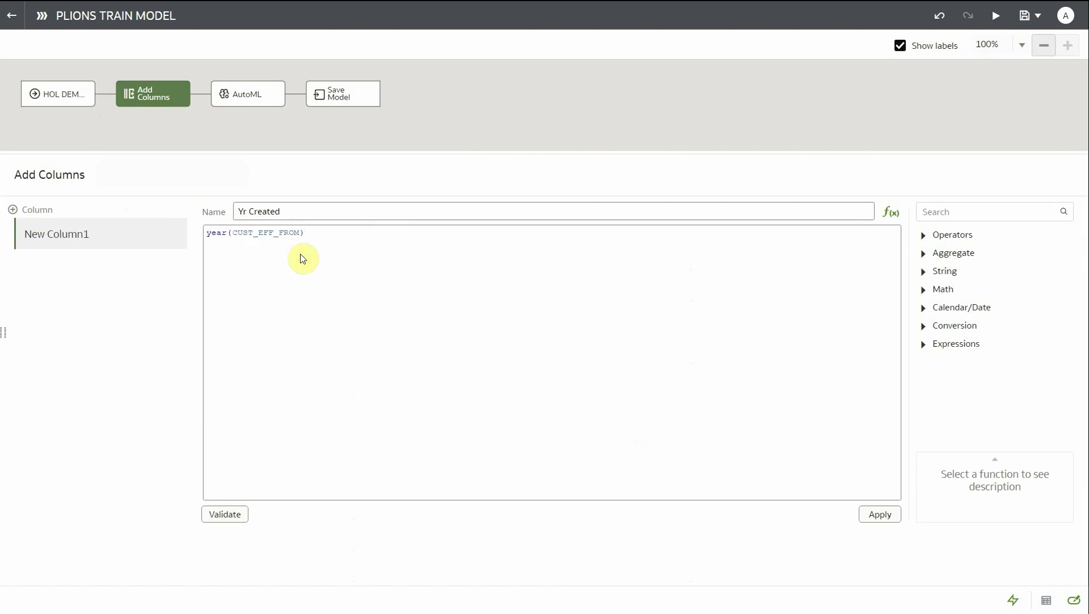
click(878, 515)
Add a second column named Age with the expression 2023-CUST_YEAR_OF_BIRTH, then validate and apply it
click(15, 211)
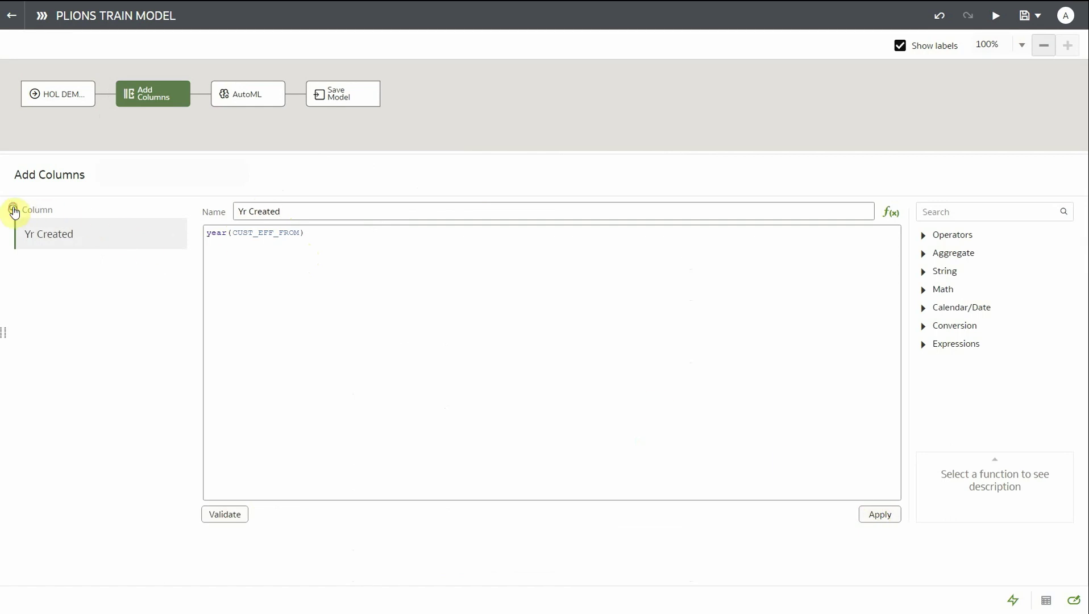
drag(310, 214, 206, 206)
text(Age)
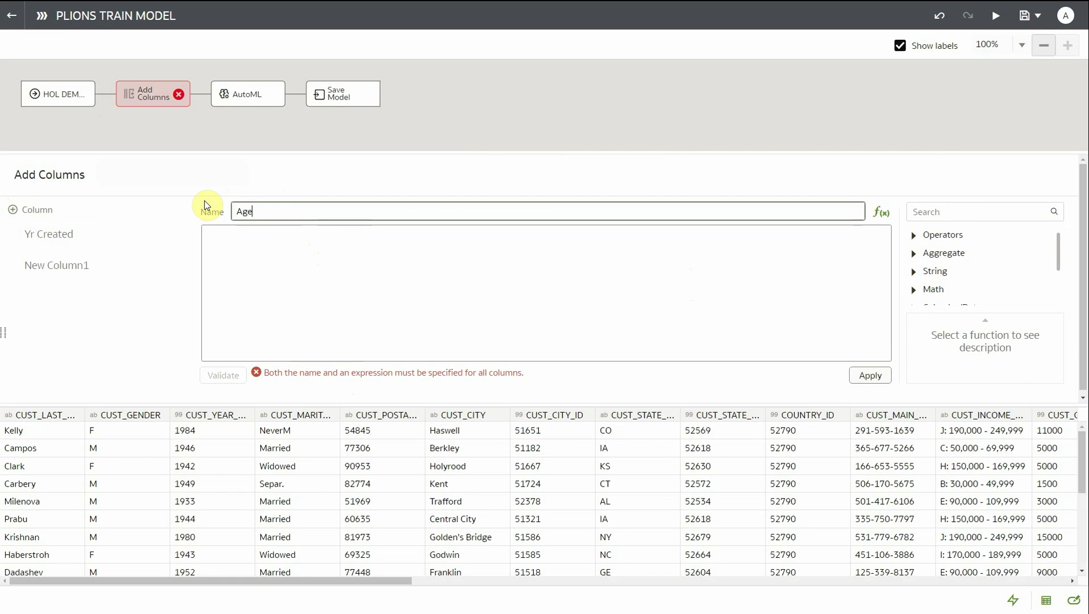
key(Tab)
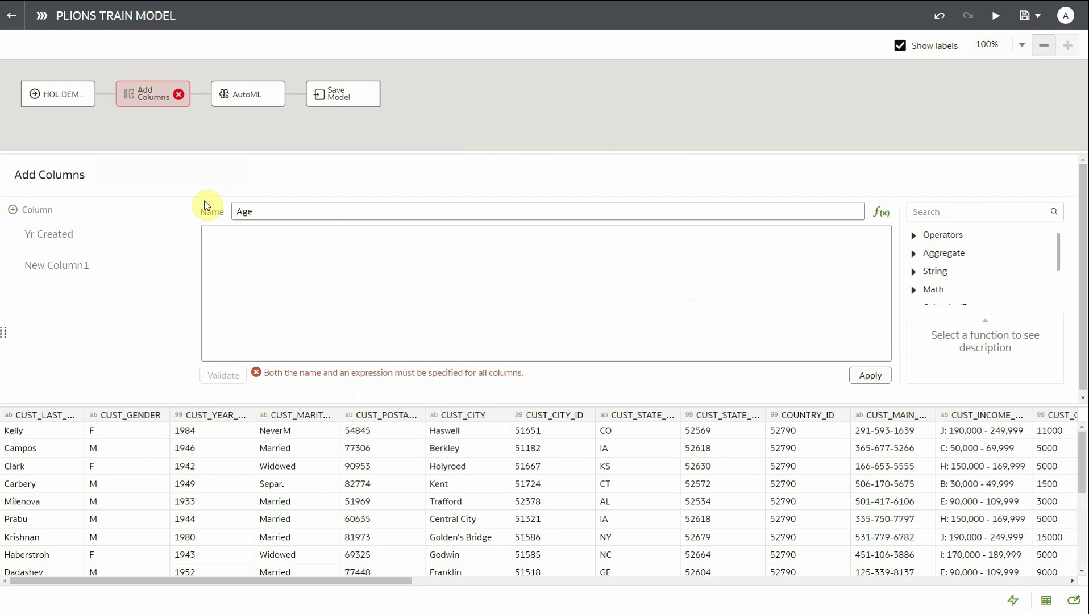
text(2023-cust)
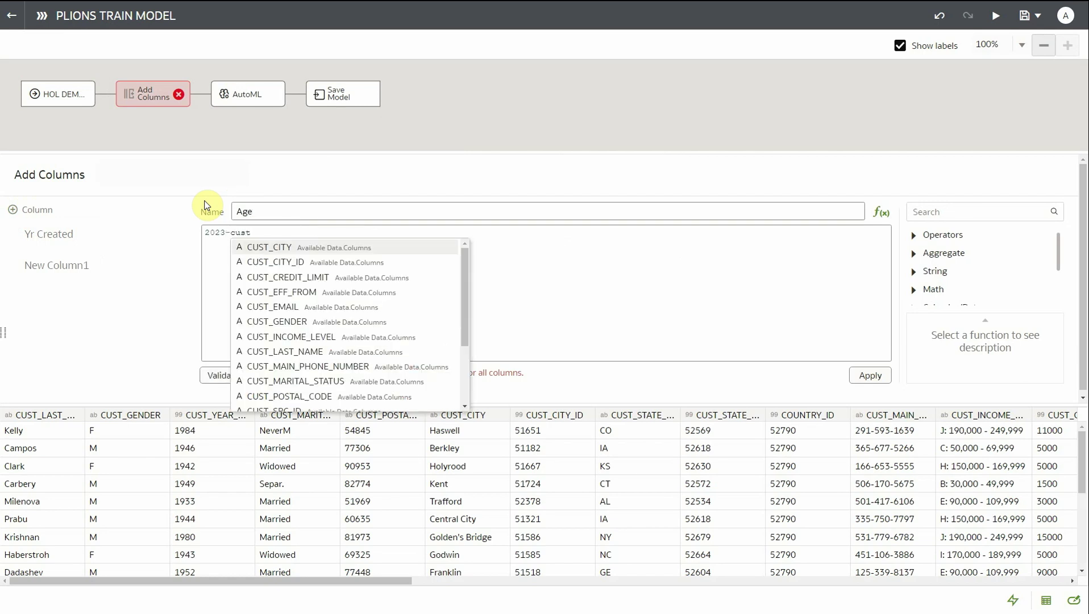
text(_y)
click(344, 248)
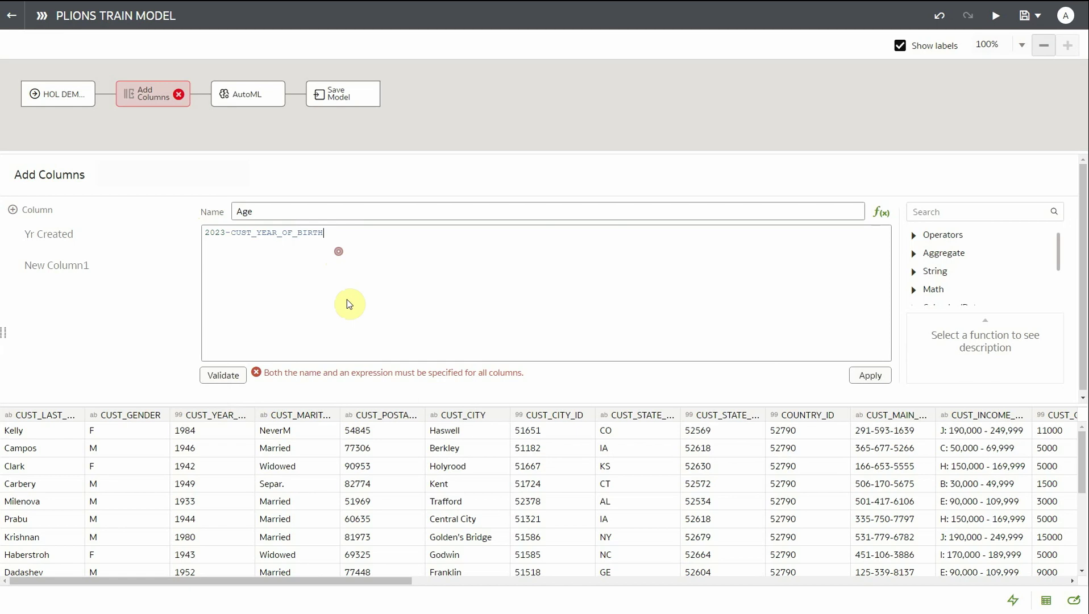
click(218, 379)
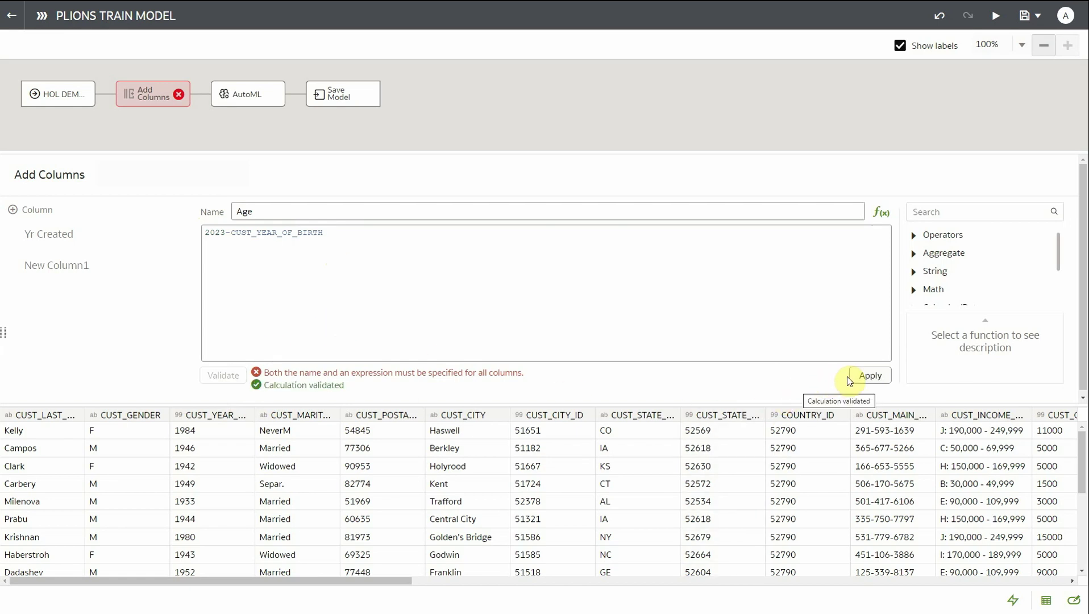
click(870, 376)
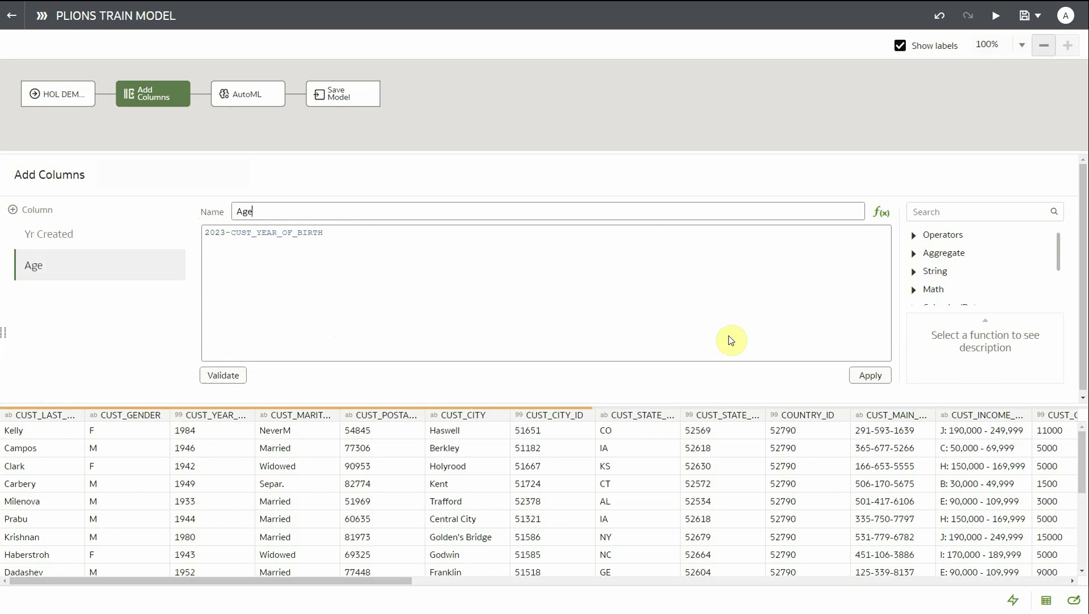
Insert a Select Columns step between Add Columns and AutoML, and hide the data preview
click(256, 89)
click(202, 98)
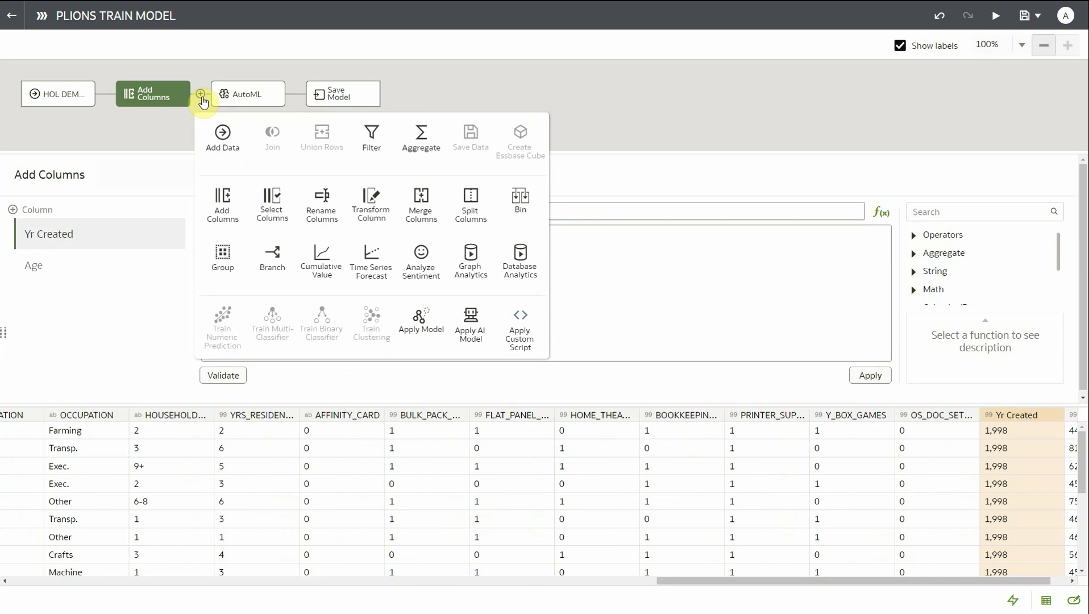
click(271, 208)
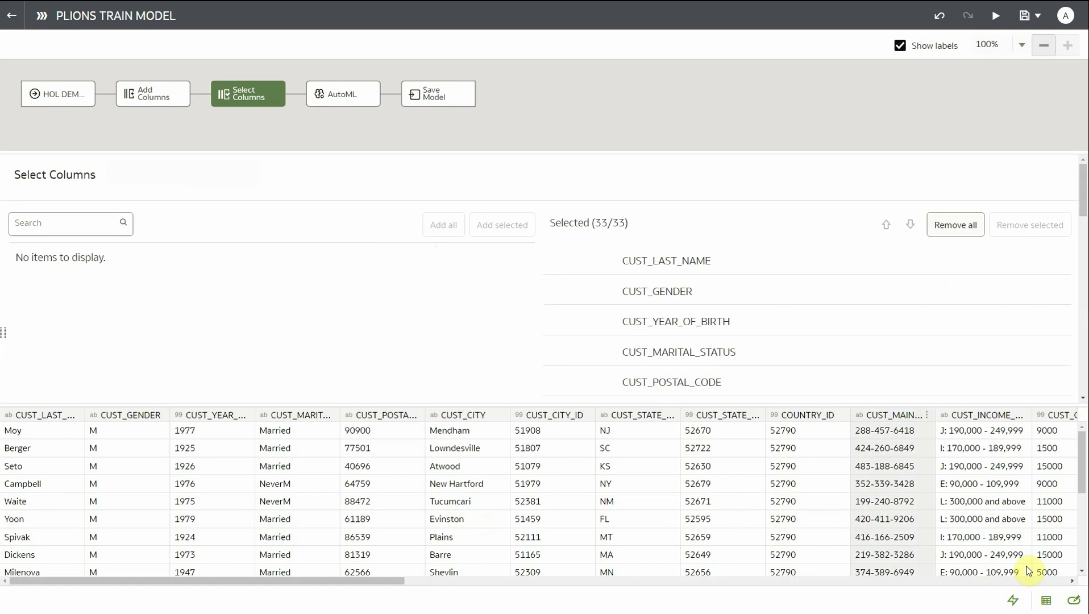
click(1046, 600)
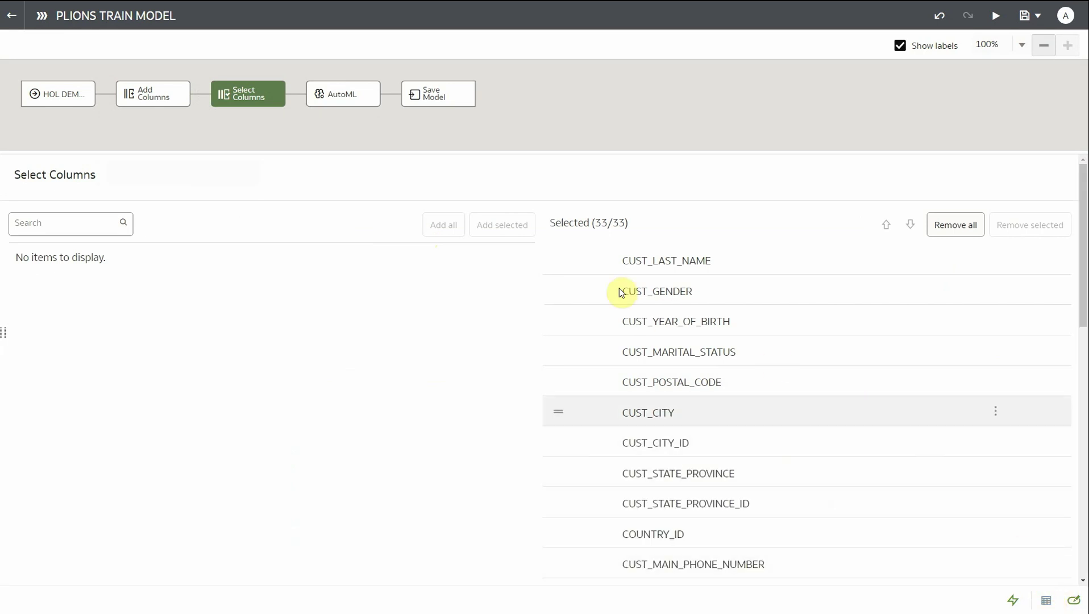
Remove CUST_CITY_ID, CUST_STATE_PROVINCE_ID, CUST_MAIN_PHONE_NUMBER, CUST_EMAIL, CUST_TOTAL, CUST_TOTAL_ID, CUST_SRC_ID and CUST_EFF_FROM from the selected columns
click(562, 443)
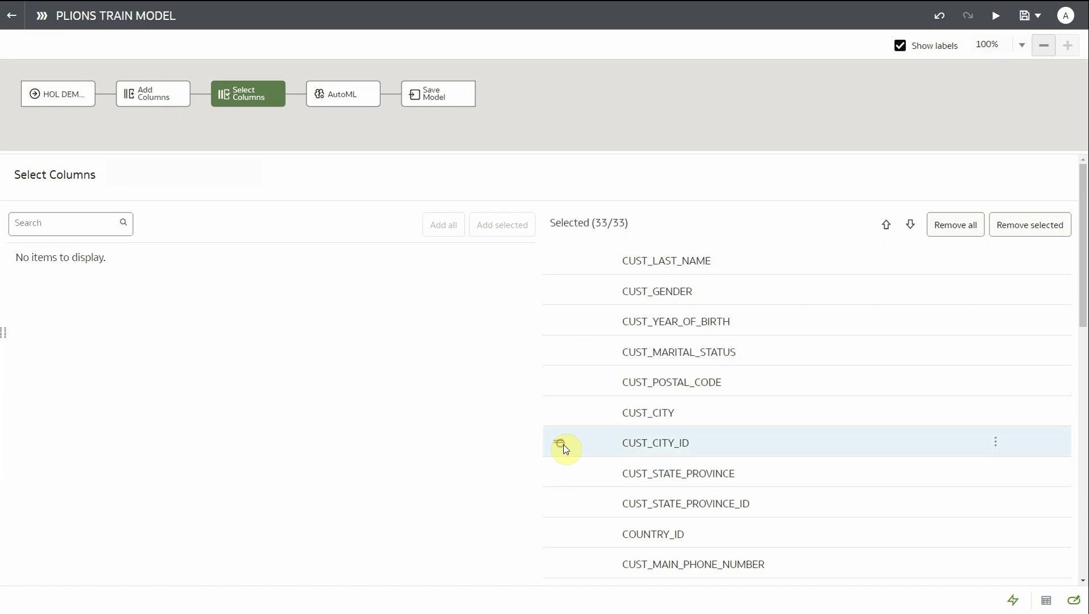
ctrl+click(577, 498)
ctrl+click(584, 562)
scroll(585, 512, down, 3)
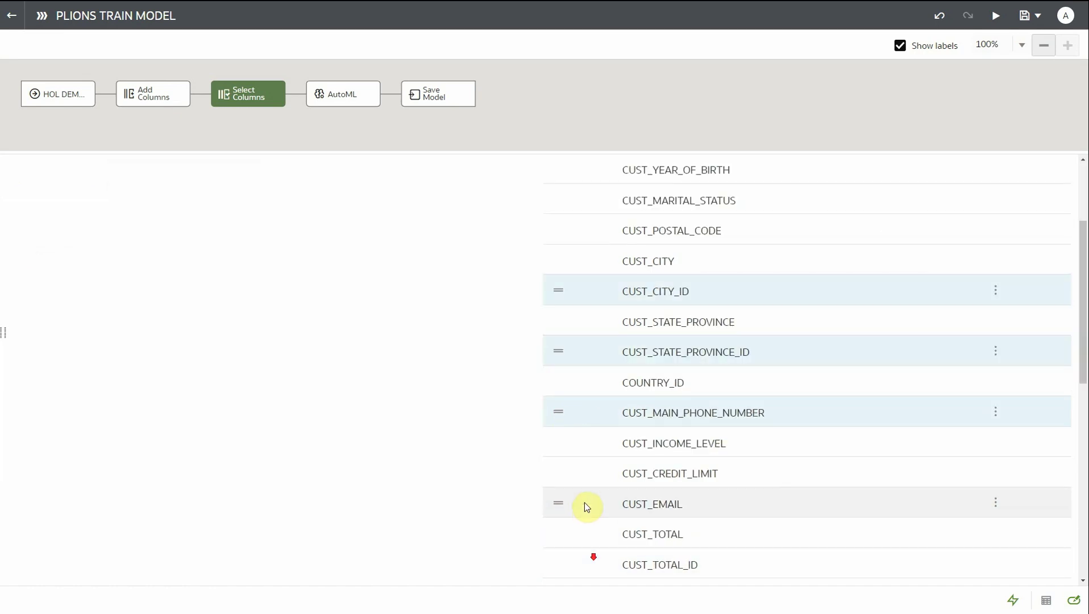
ctrl+click(591, 564)
ctrl+click(594, 537)
scroll(594, 537, down, 3)
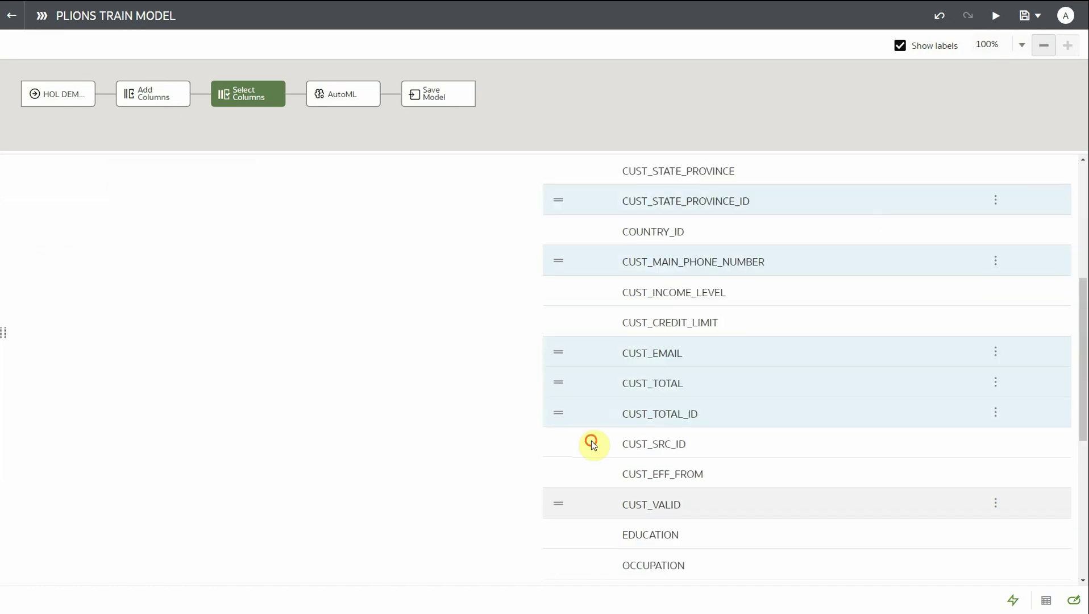
ctrl+click(591, 443)
ctrl+click(593, 474)
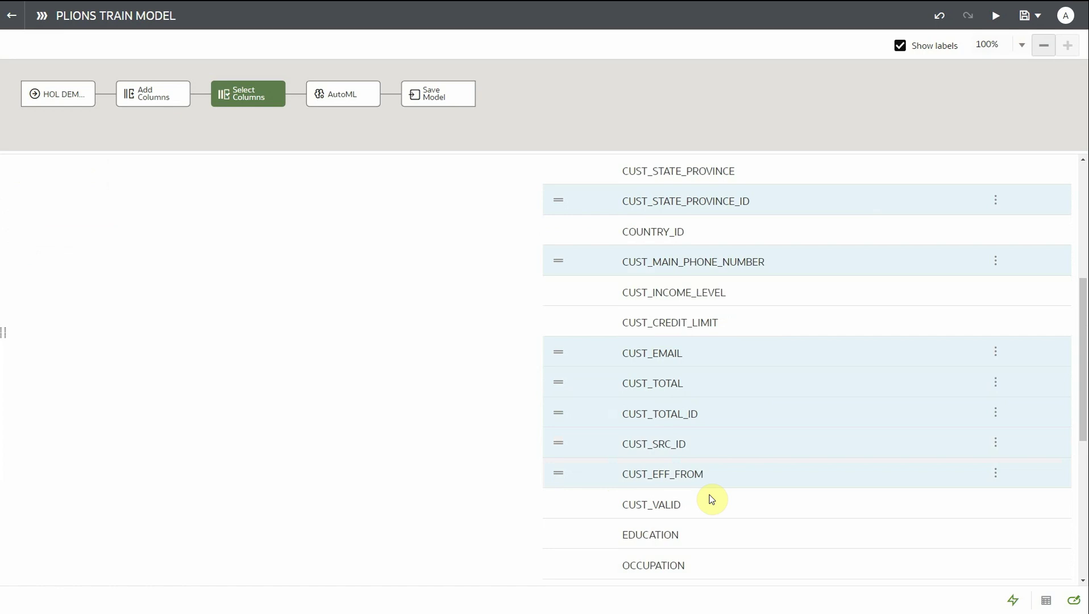
scroll(767, 523, down, 7)
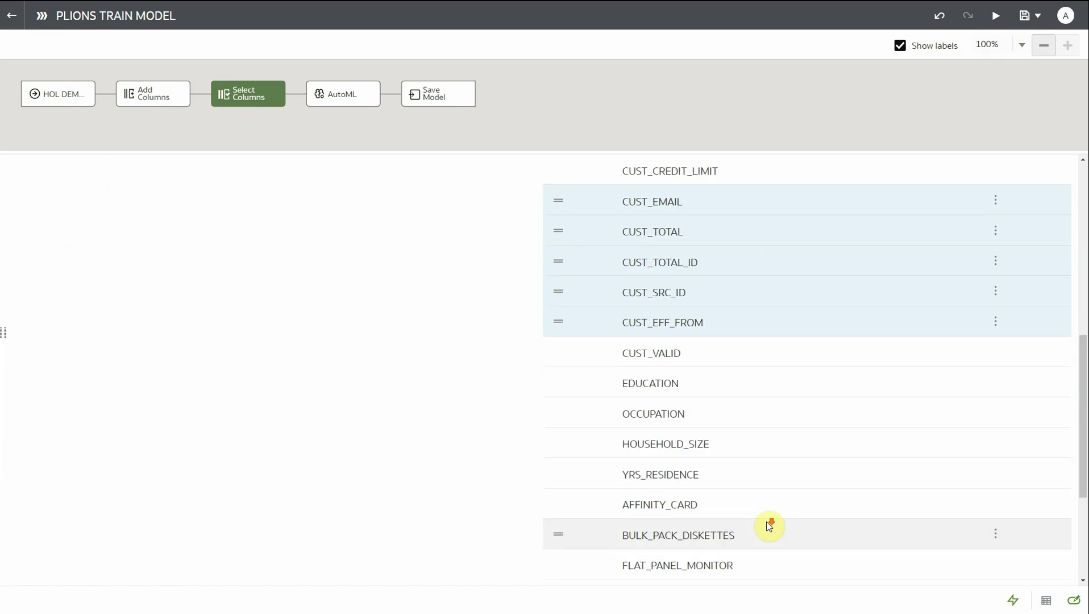
scroll(771, 521, up, 12)
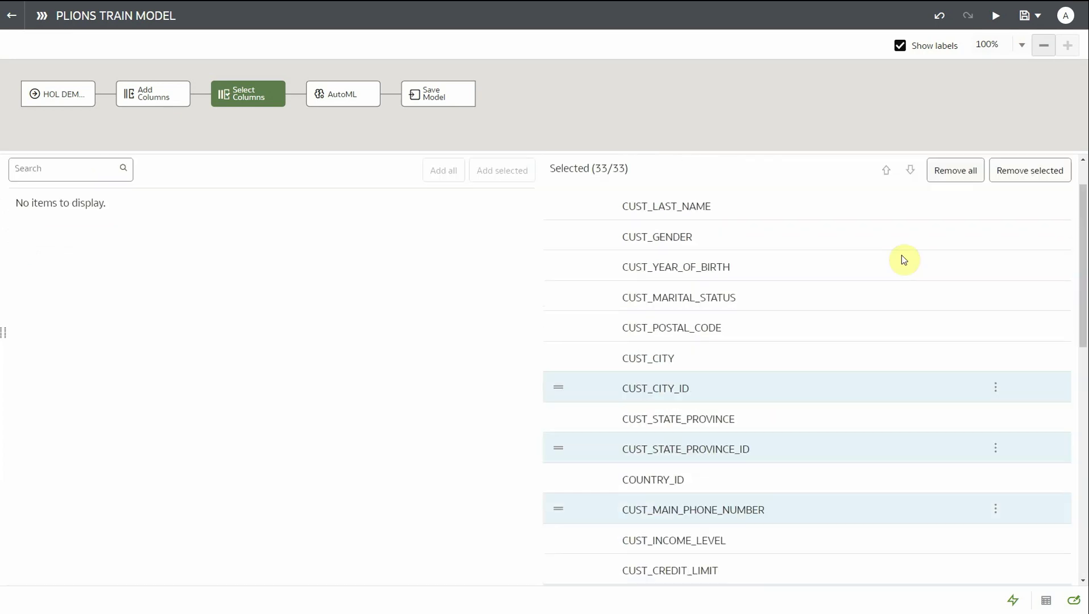
click(990, 180)
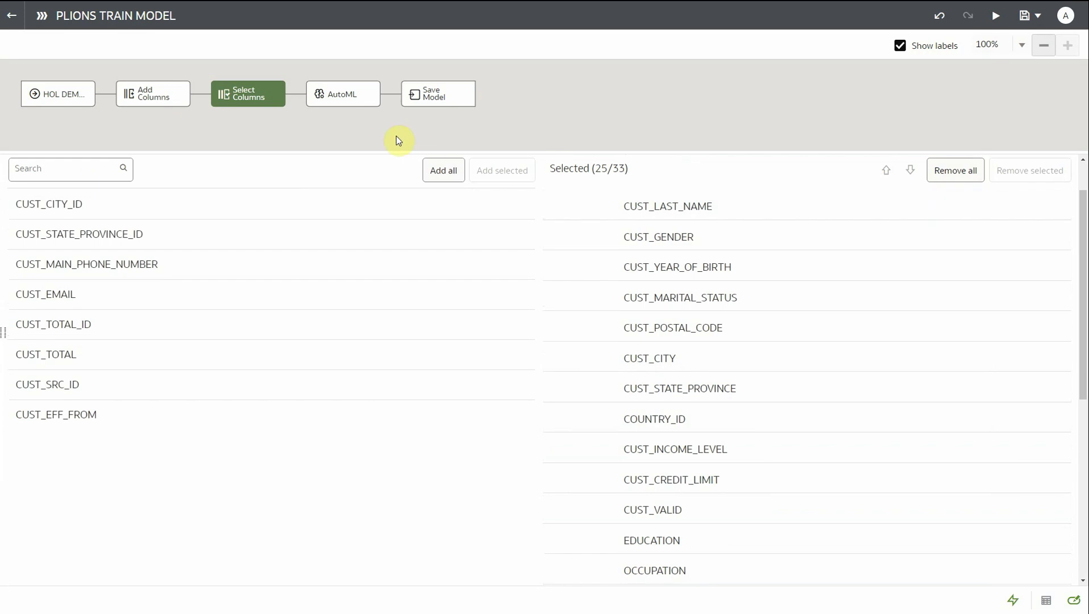
Change the Save Model step's model name to PLIONS MODEL 2, and save and run the data flow
click(439, 102)
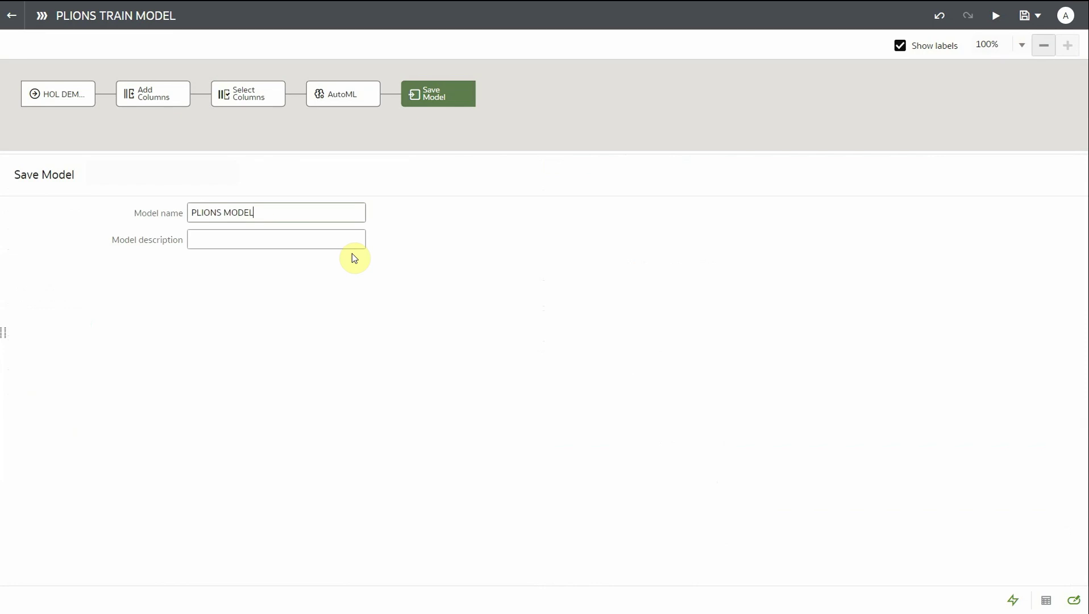
text(2)
click(995, 15)
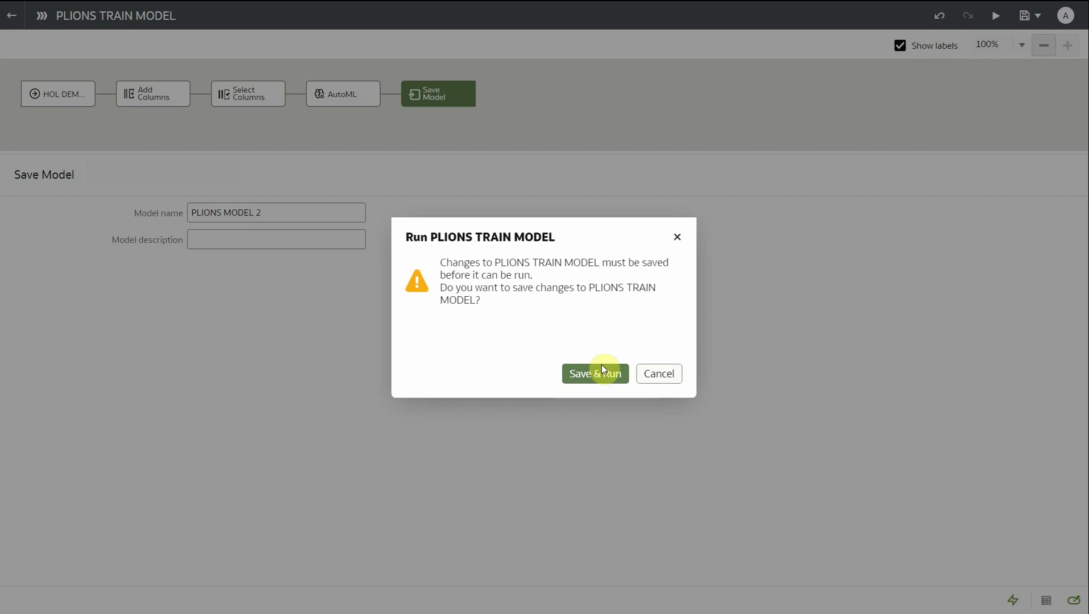
click(600, 375)
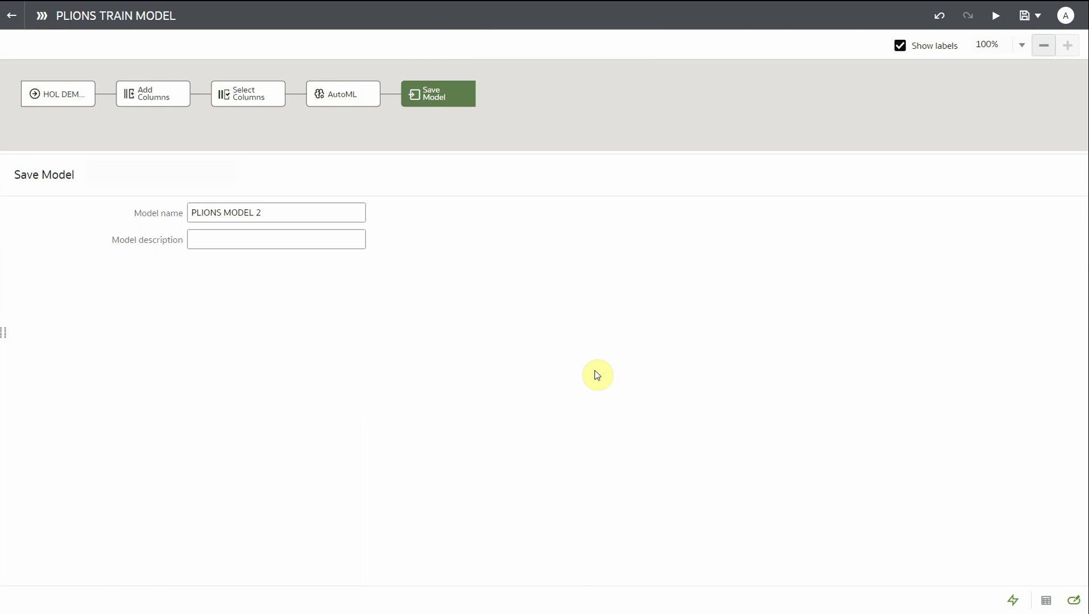
Leave the data flow editor and check the run history of PLIONS TRAIN MODEL in its inspection dialog
click(13, 24)
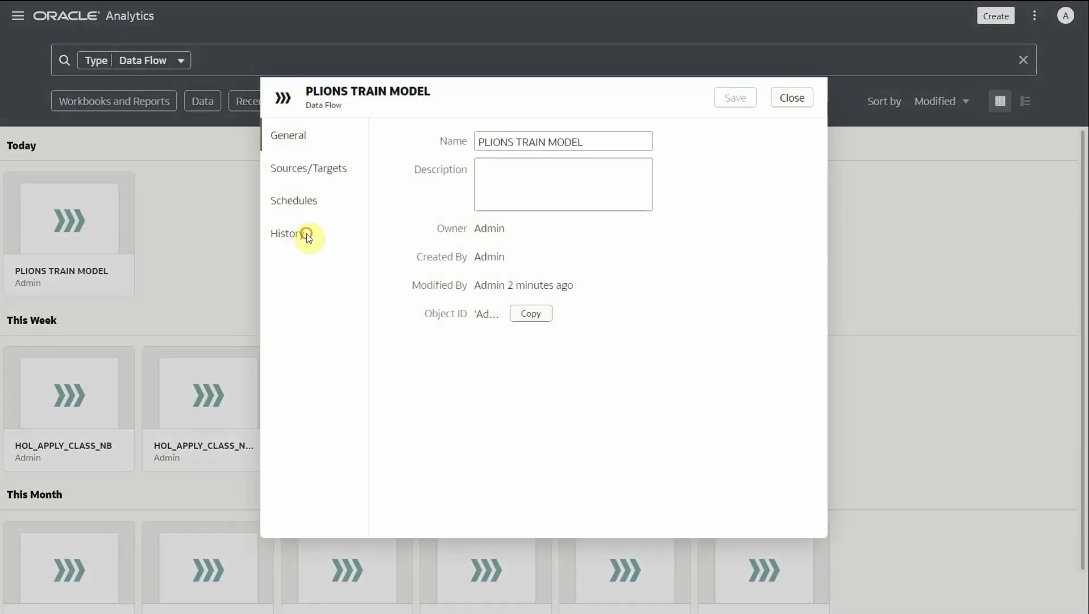
click(307, 234)
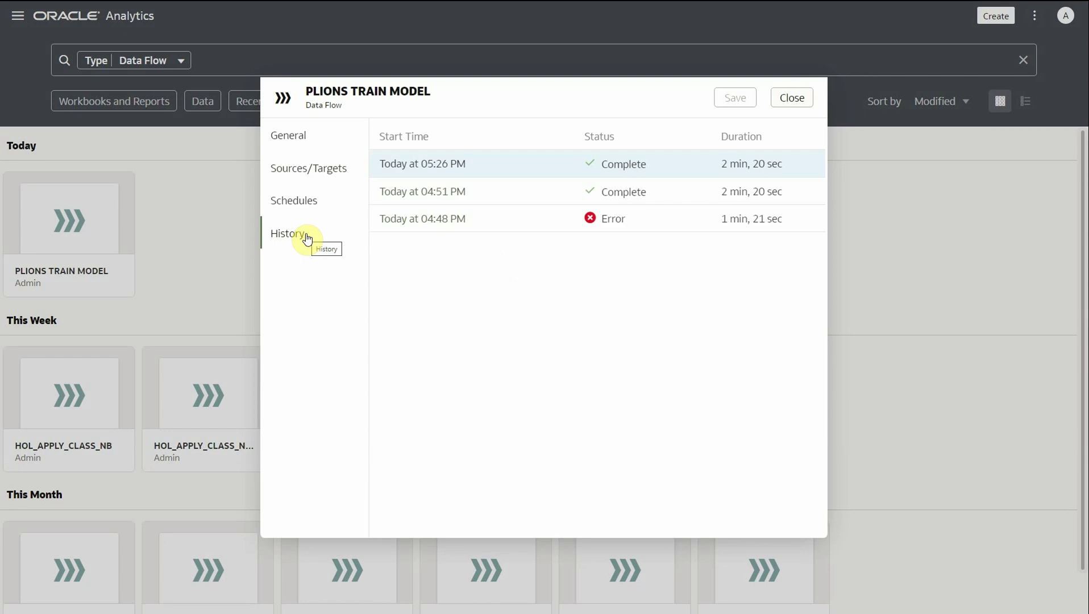
click(804, 101)
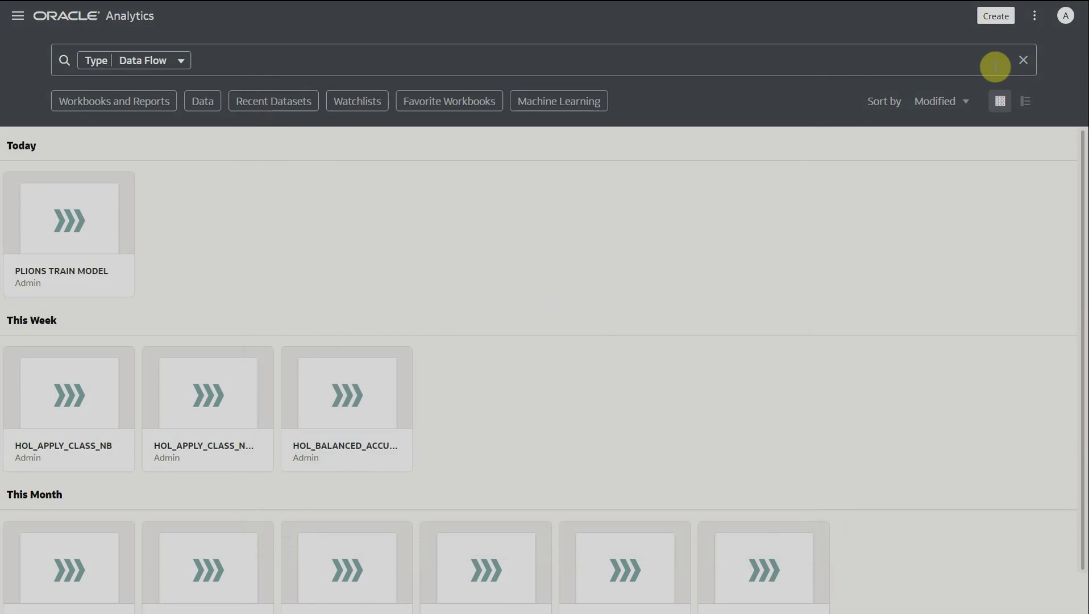
List only models and inspect the details and input columns of PLIONS MODEL 2
click(1022, 60)
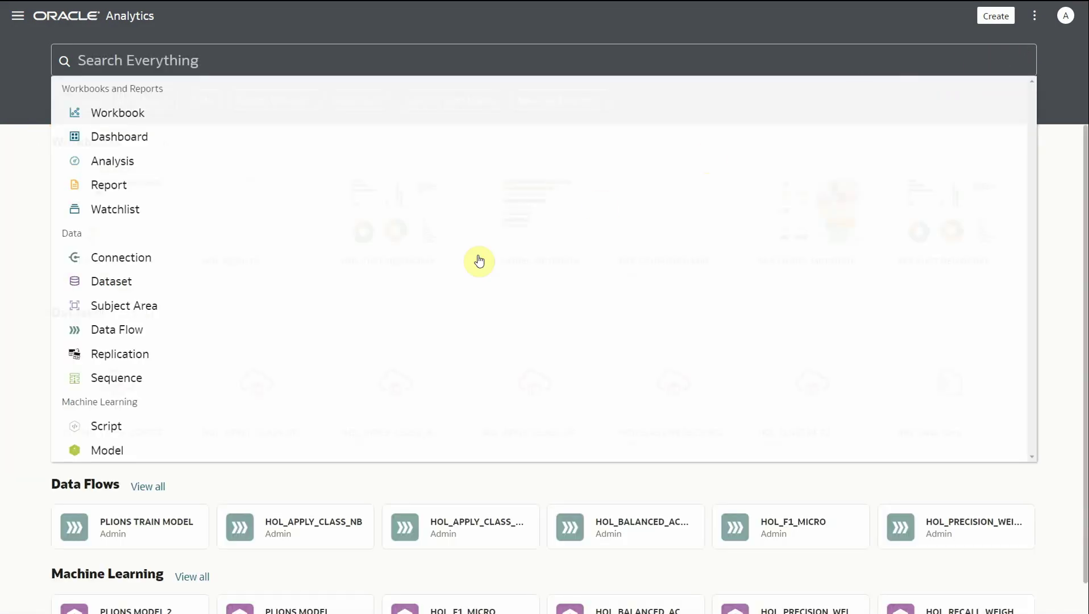
click(430, 445)
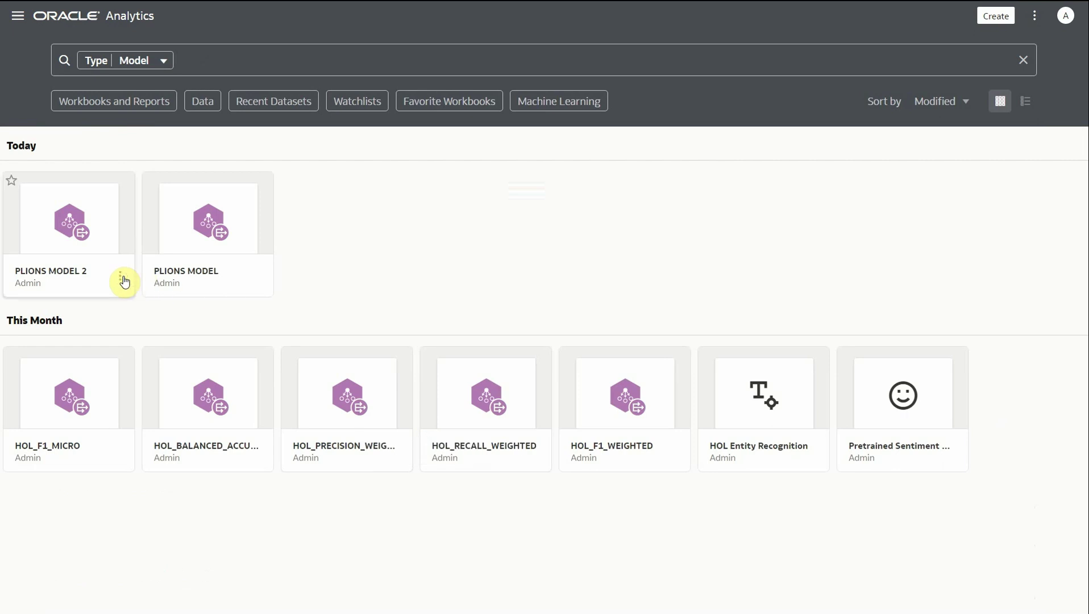
click(124, 279)
click(134, 295)
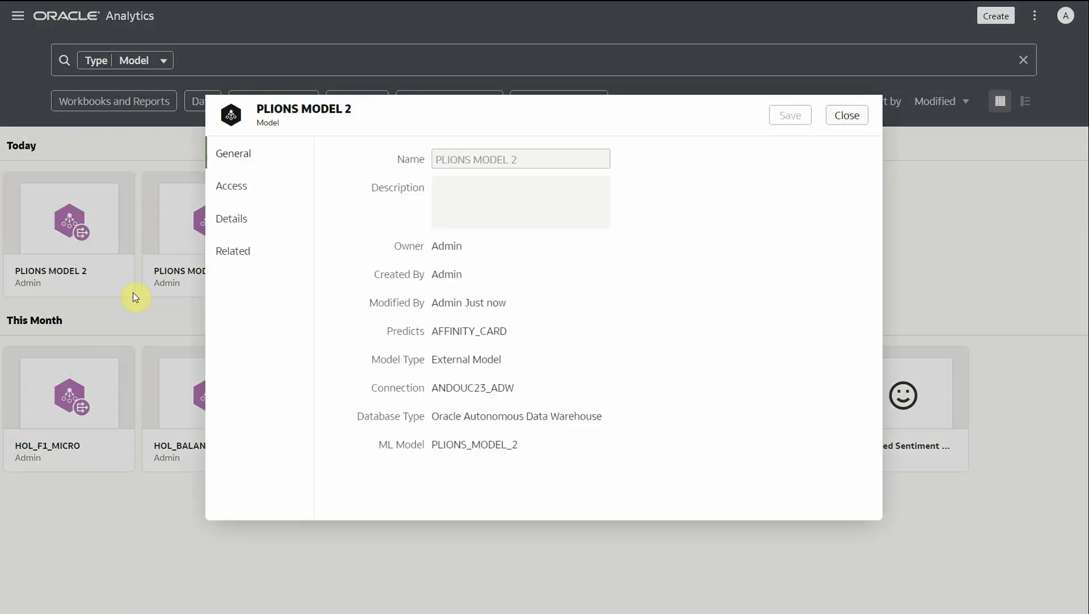
click(237, 229)
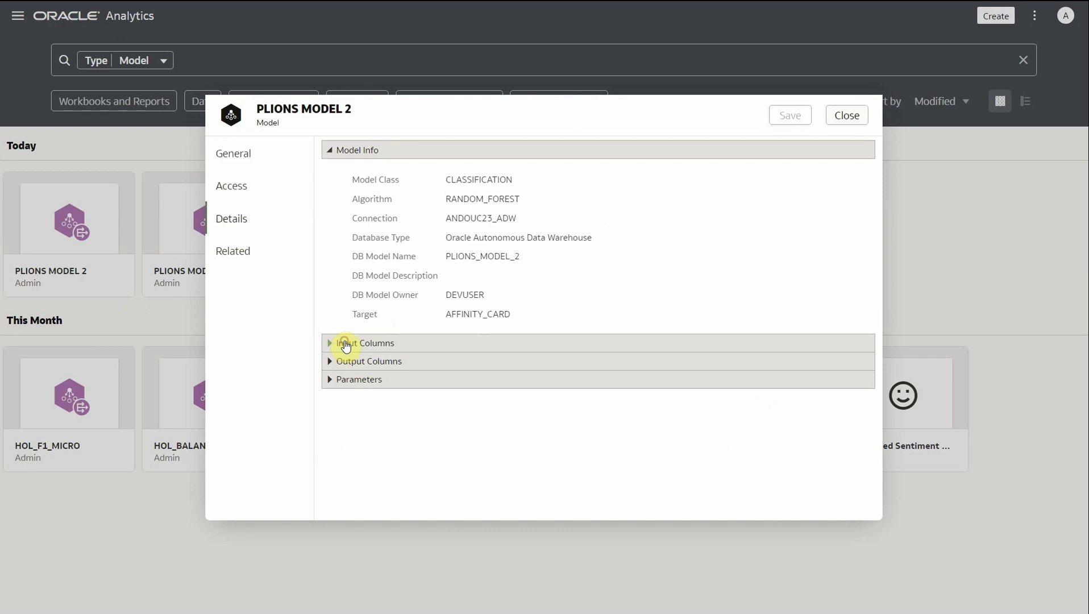
click(343, 343)
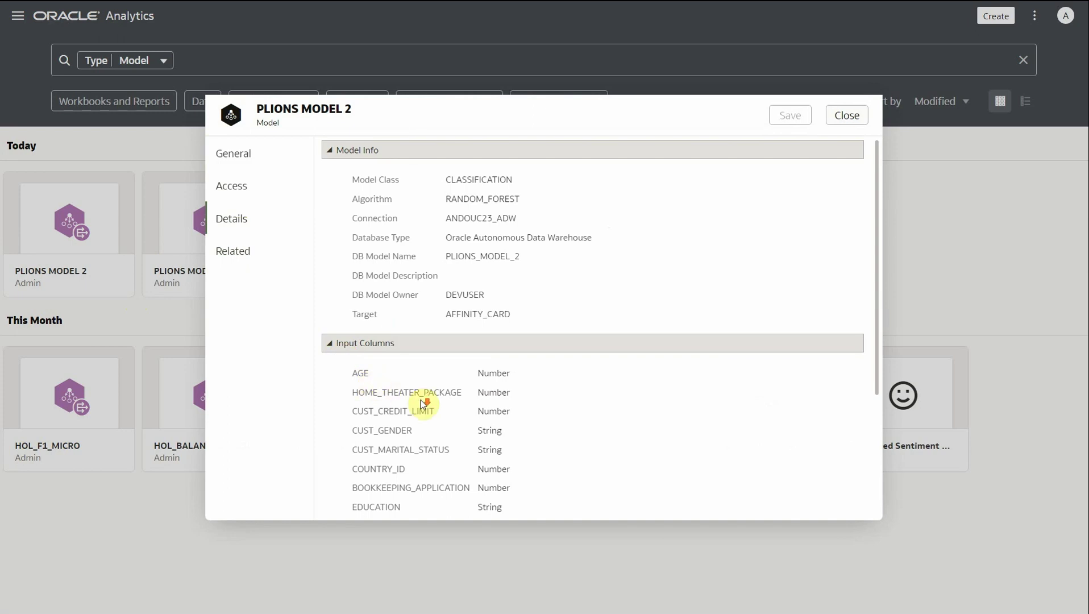
scroll(421, 400, down, 3)
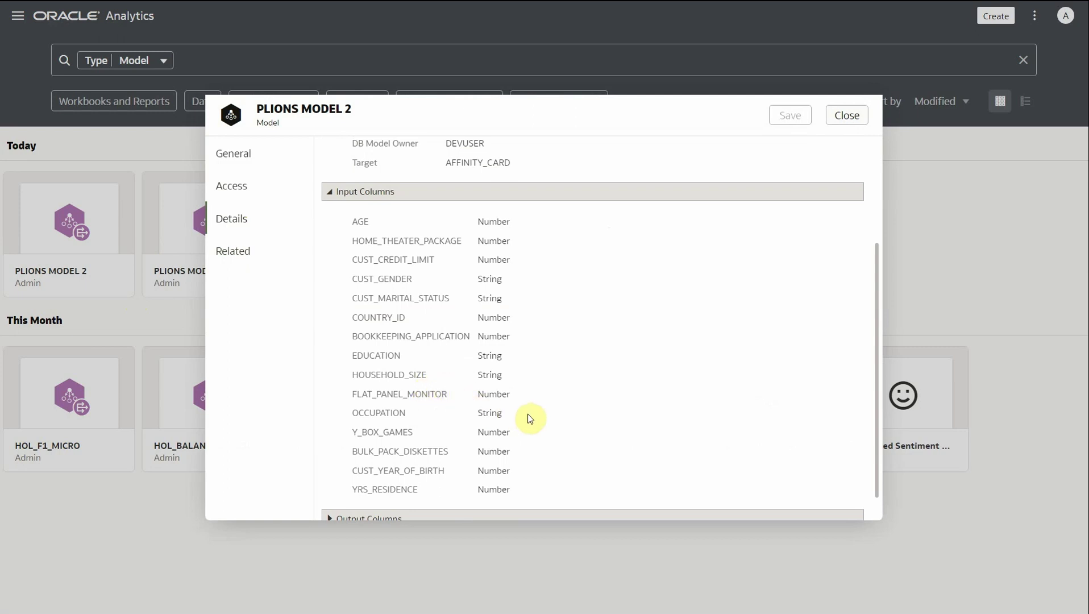
click(844, 121)
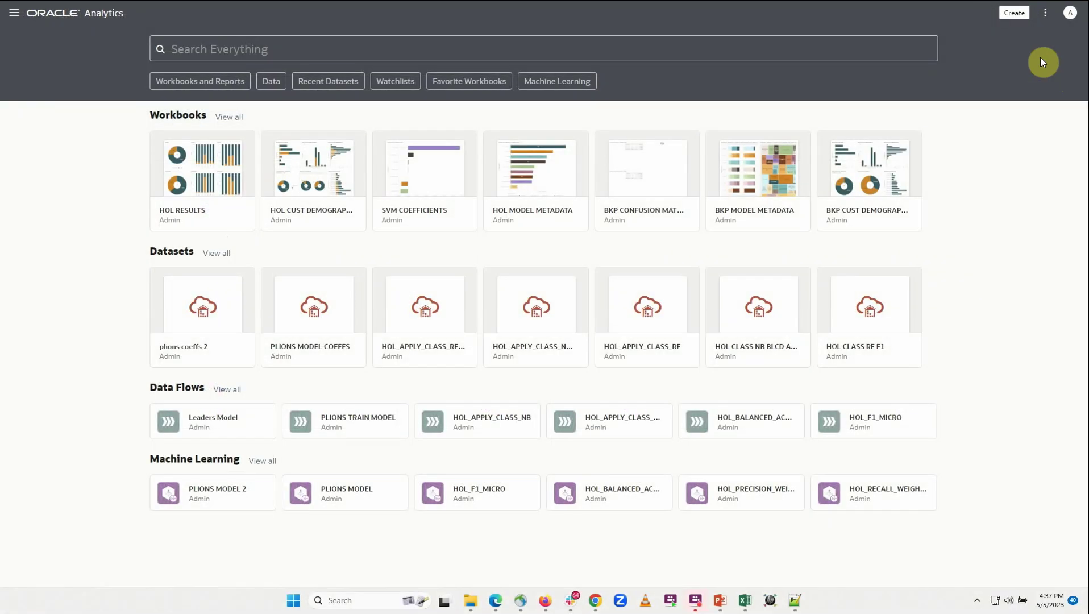
Create a new data flow from the HOL DEMOGRAPHICS dataset with all of its columns included
click(1017, 17)
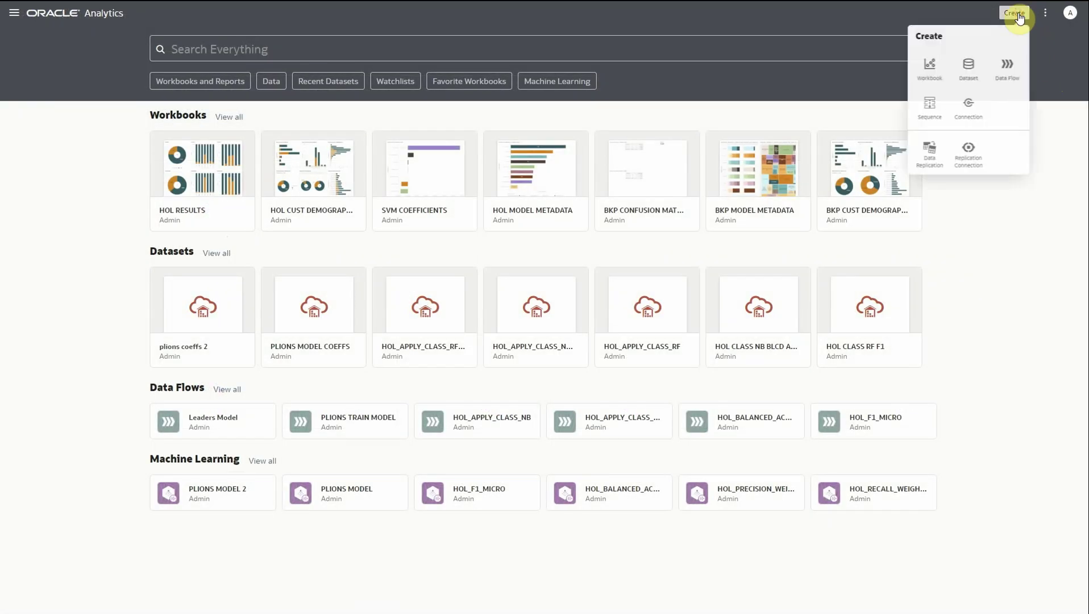
click(1002, 71)
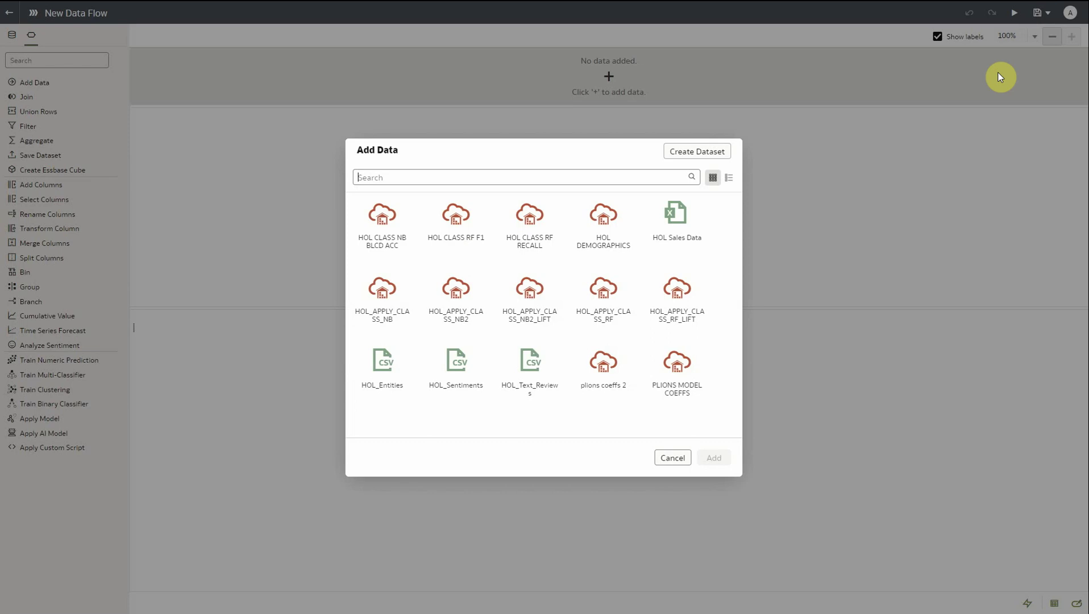
double_click(614, 228)
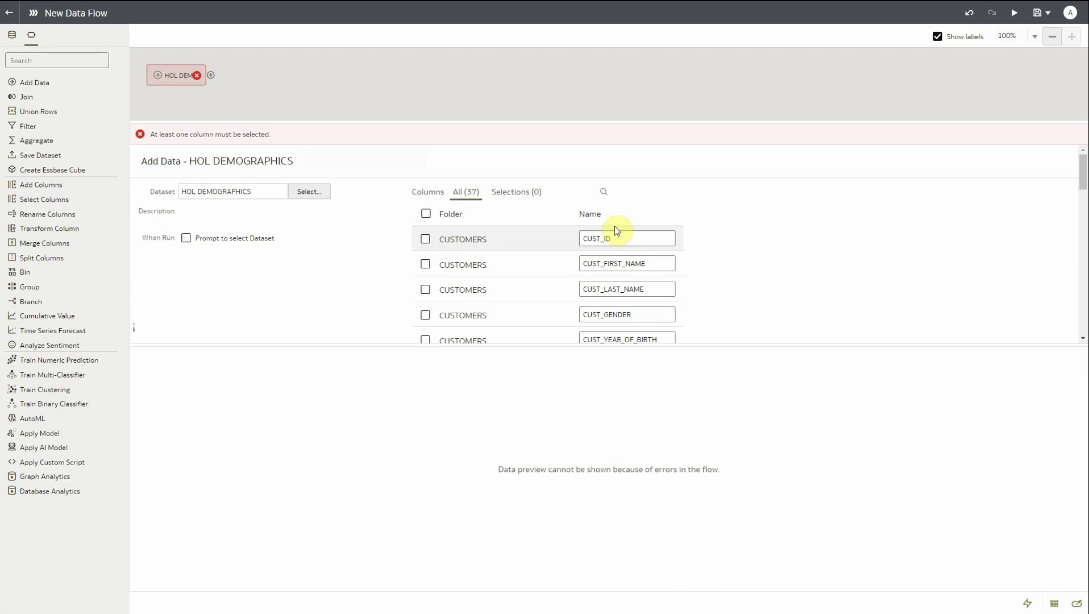
click(426, 215)
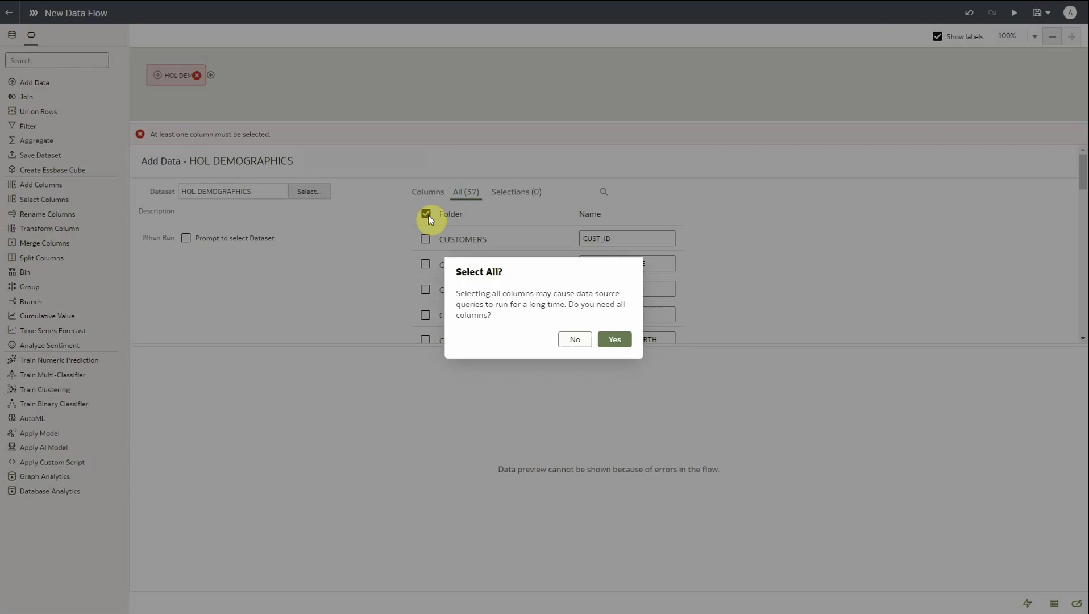
click(613, 340)
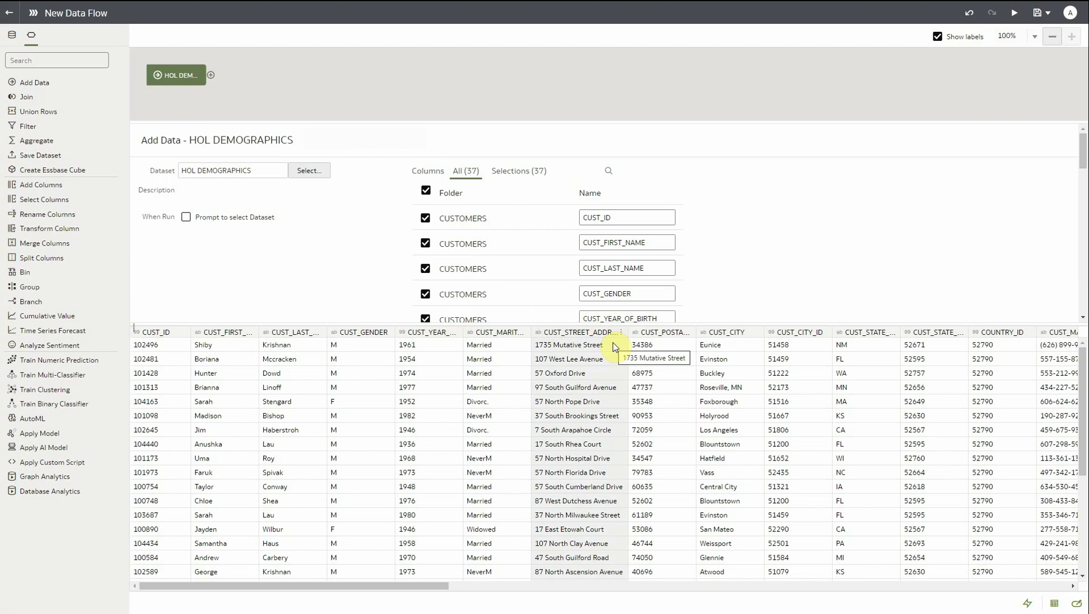
Add an Apply Model step after HOL DEMOGRAPHICS that uses PLIONS MODEL
click(210, 75)
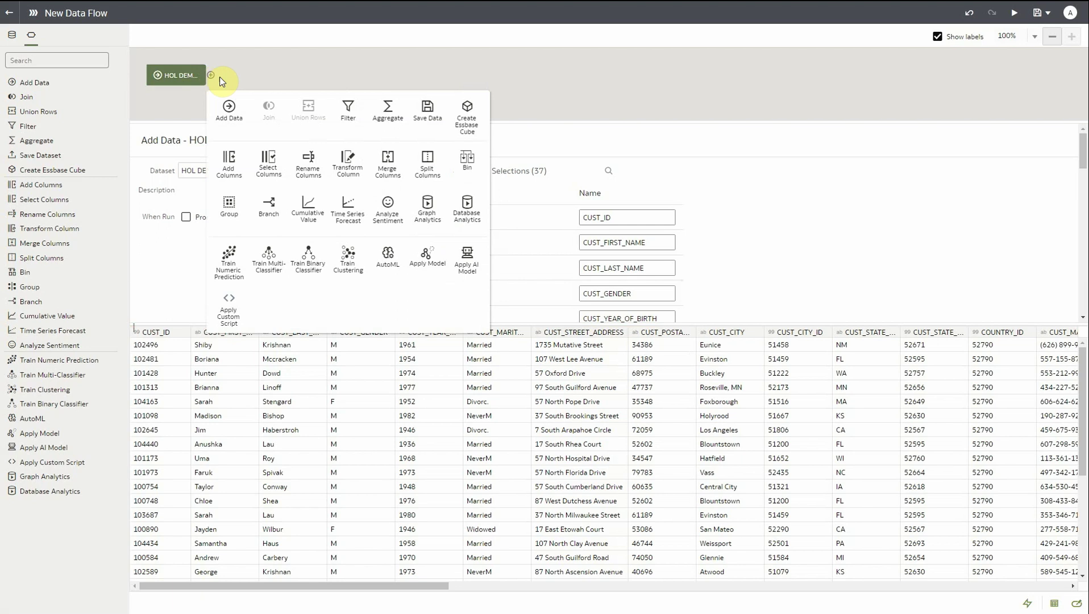
click(433, 274)
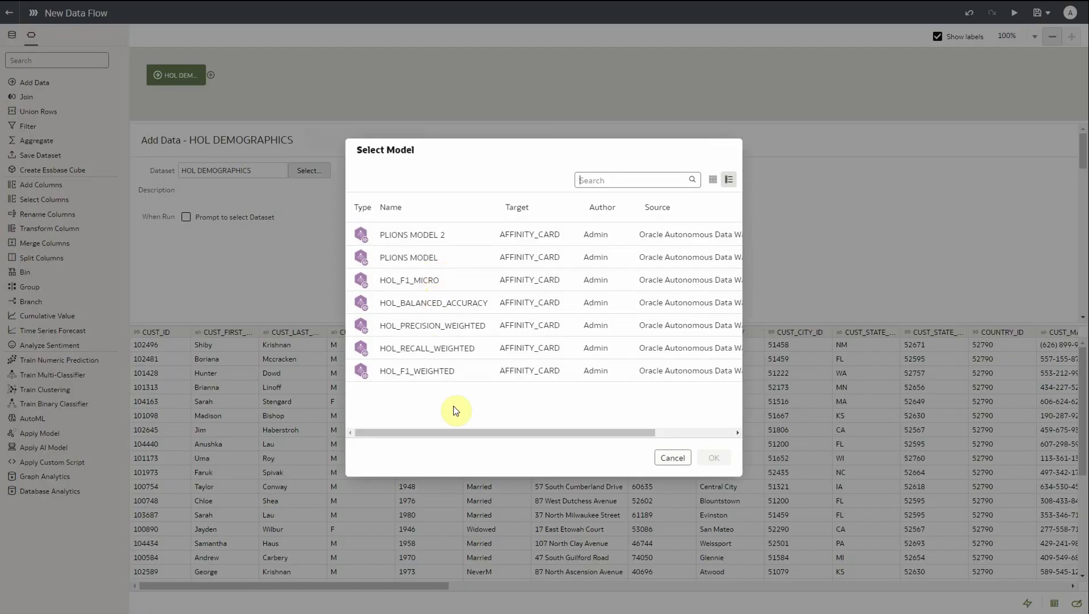
click(447, 265)
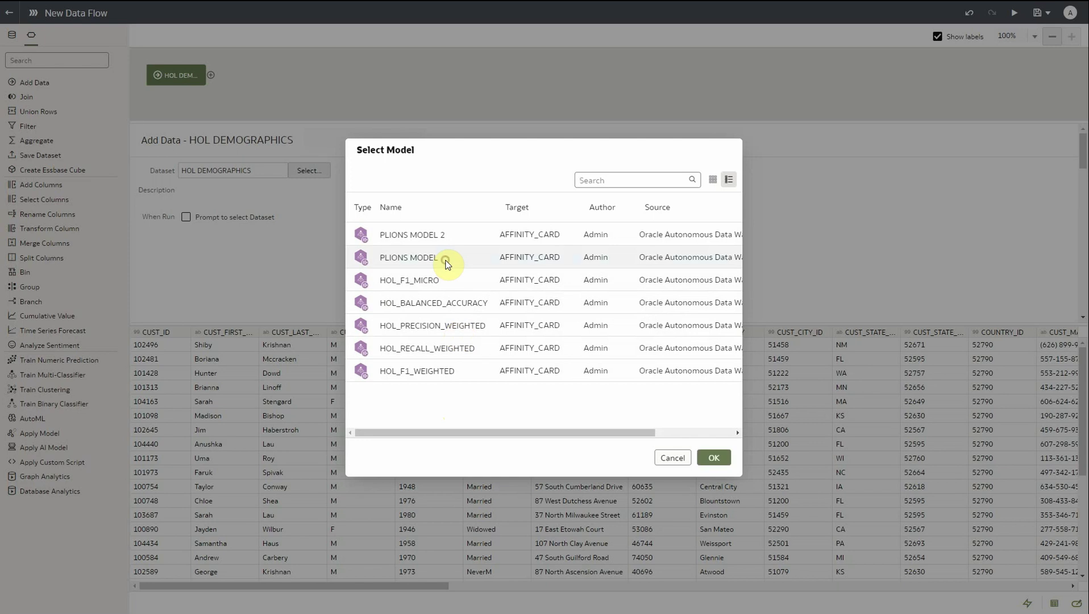
click(704, 458)
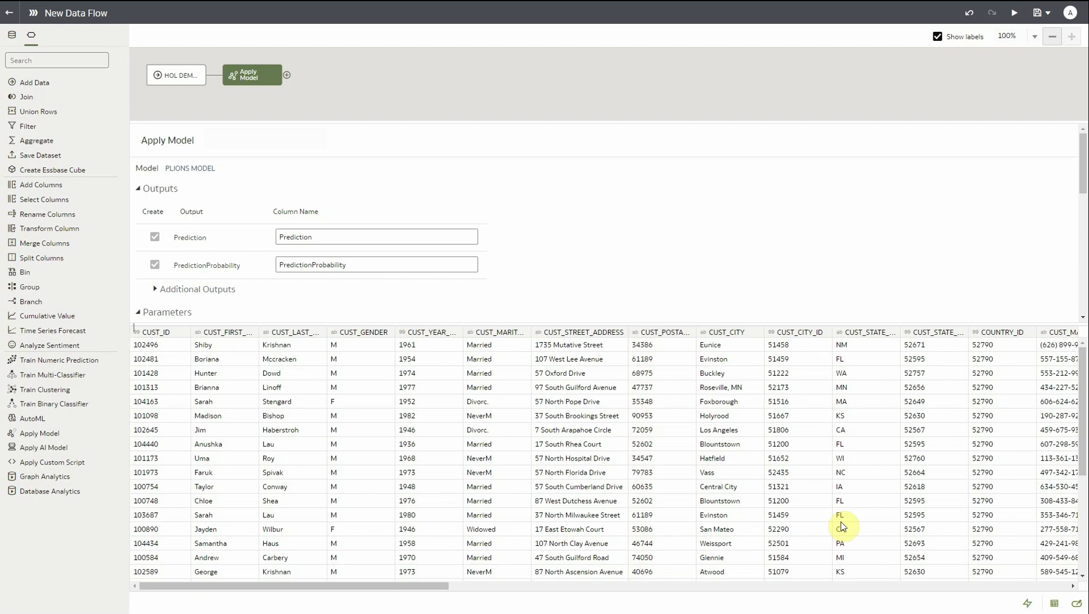
Hide the data preview and collapse the Outputs and Parameters sections to examine the Apply Model input mappings
click(1046, 605)
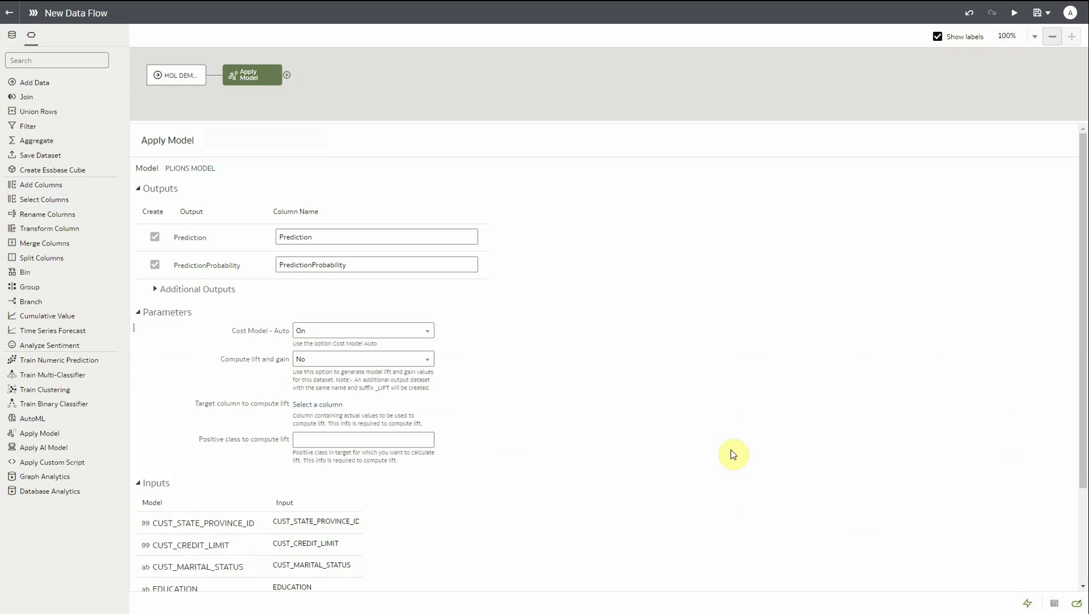
click(138, 189)
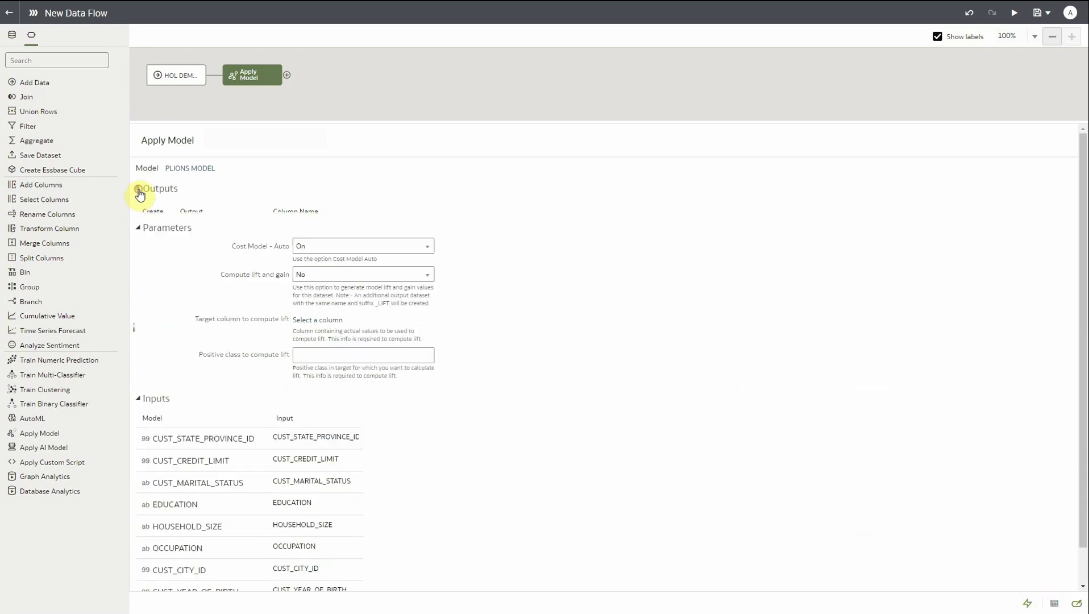
click(137, 208)
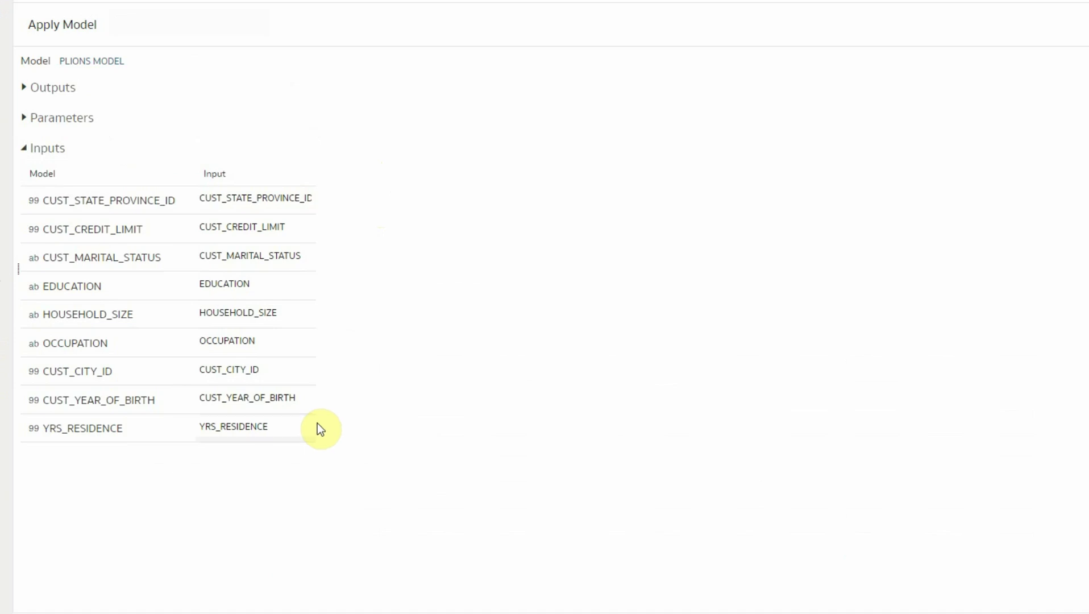
View the columns available for mapping to the YRS_RESIDENCE model input, keep the mapping, and collapse the Inputs section
click(296, 411)
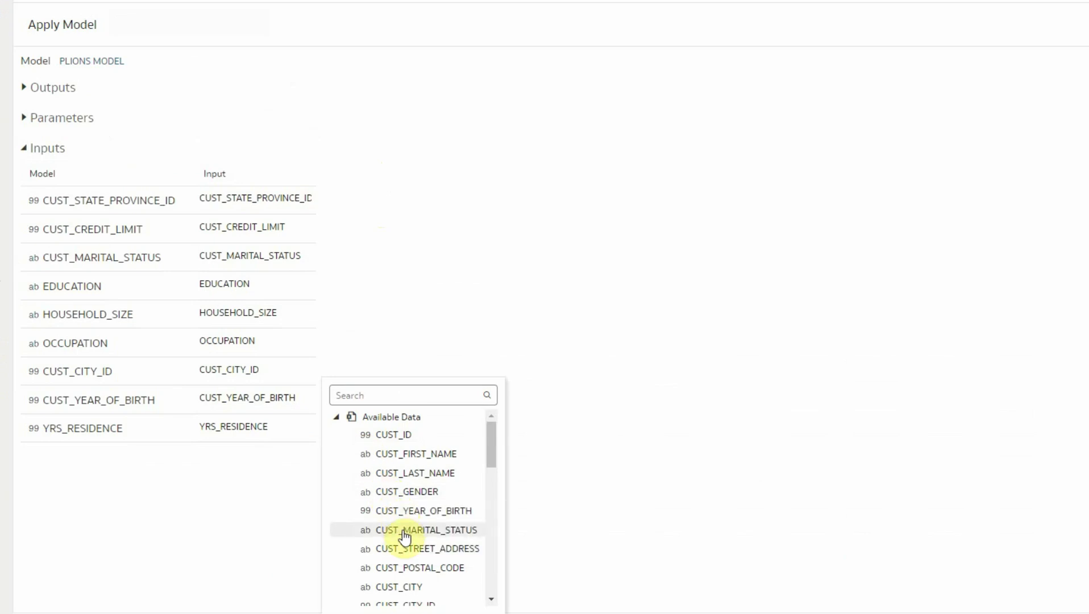
click(585, 435)
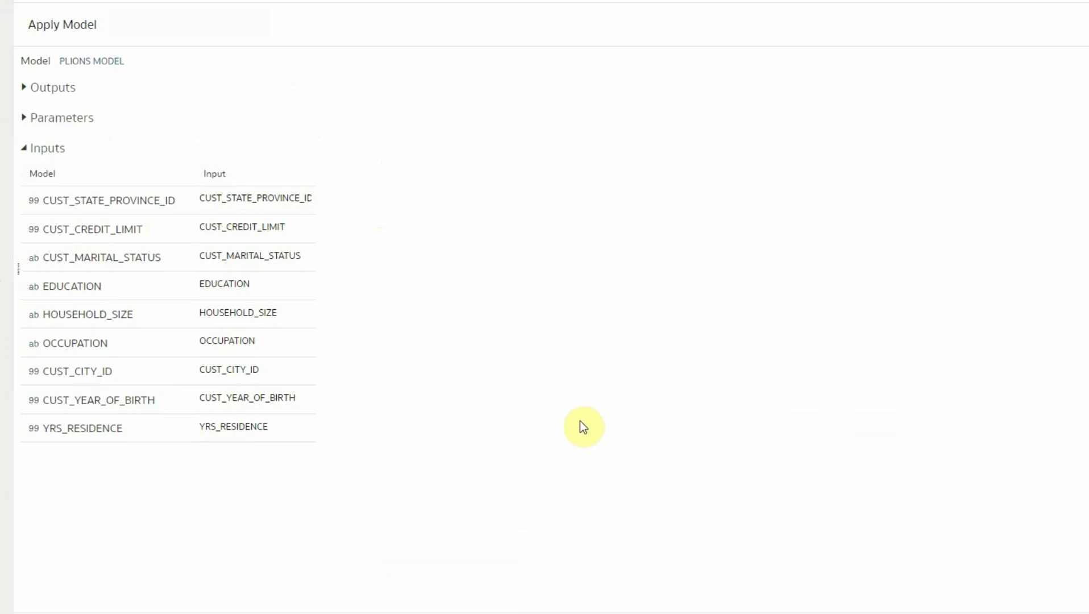
click(24, 149)
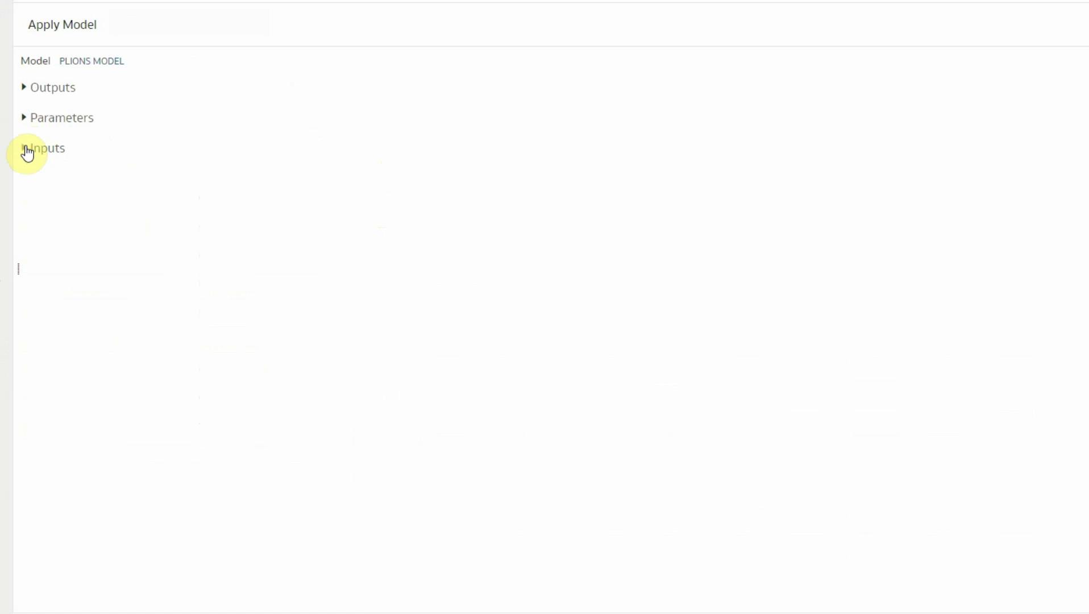
Include Attribute_1, Attribute_2 and Attribute_3 with their Weight and Condition columns as additional outputs of the Apply Model step
click(25, 96)
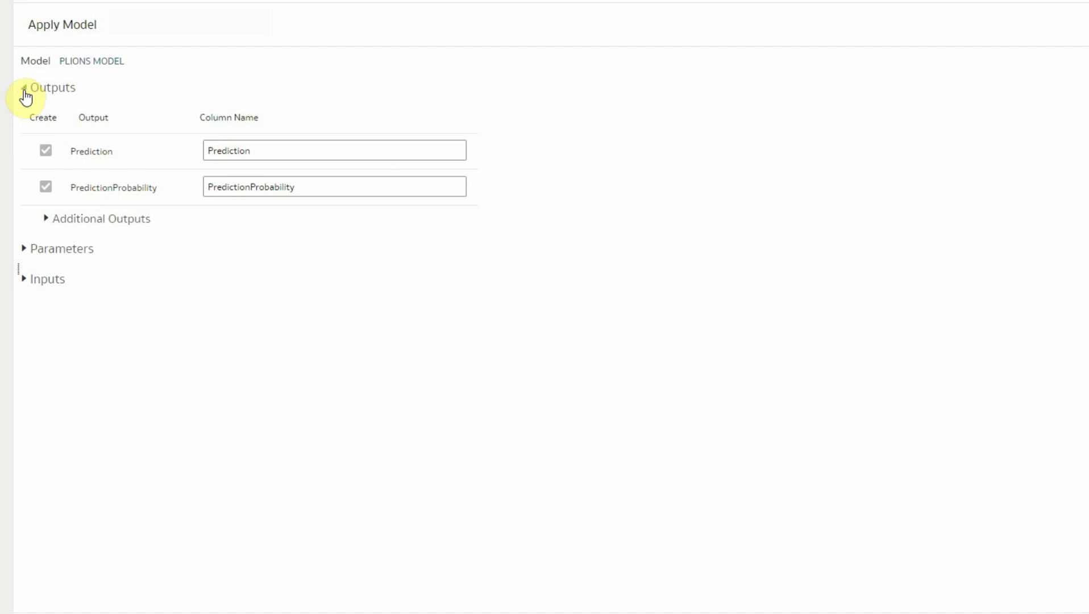
click(48, 220)
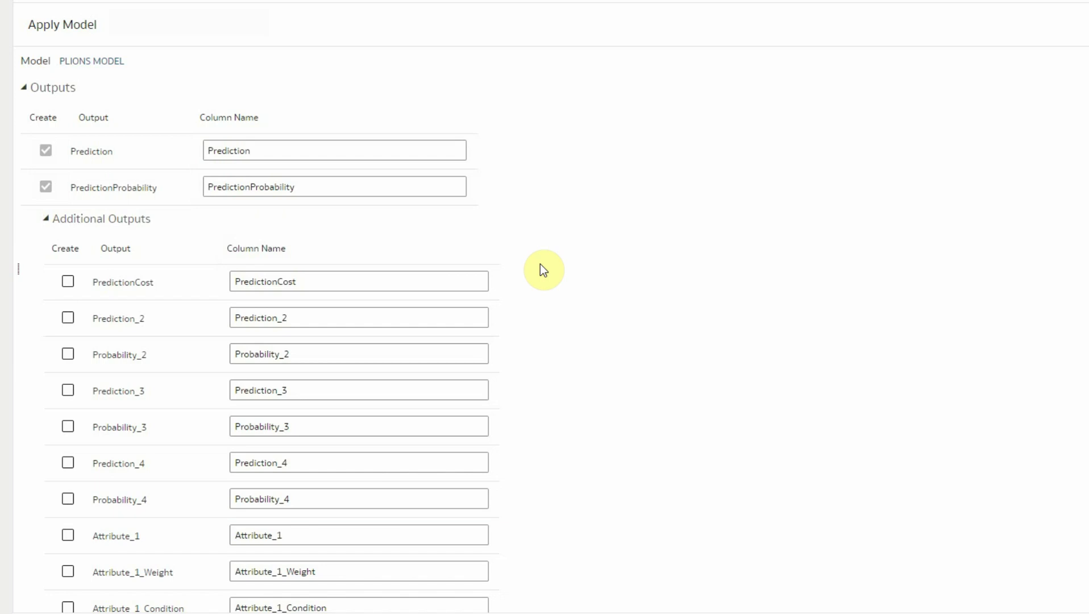
scroll(540, 264, down, 8)
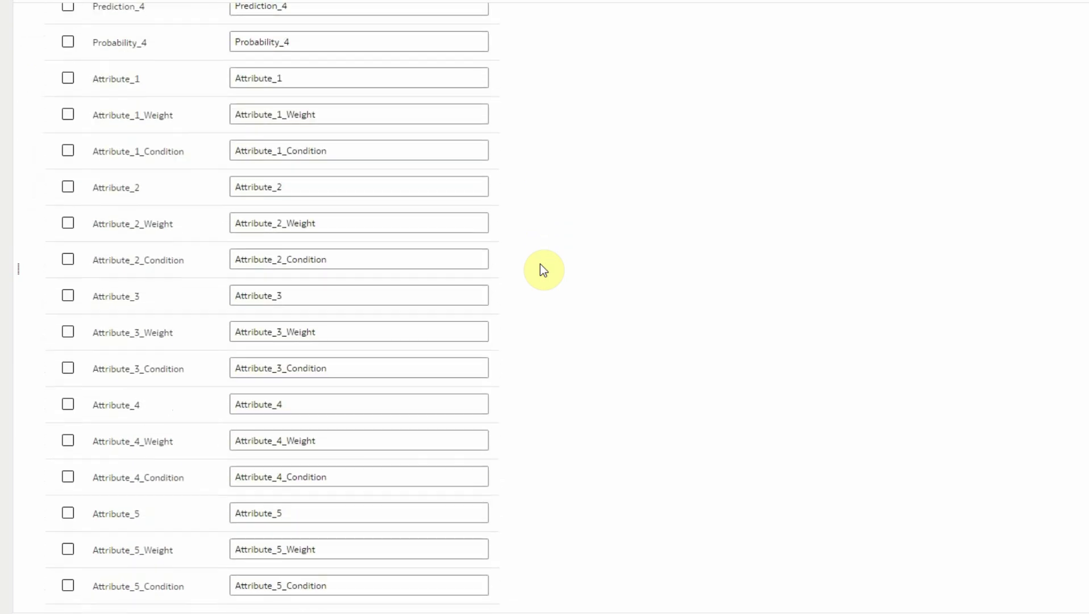
scroll(540, 264, down, 1)
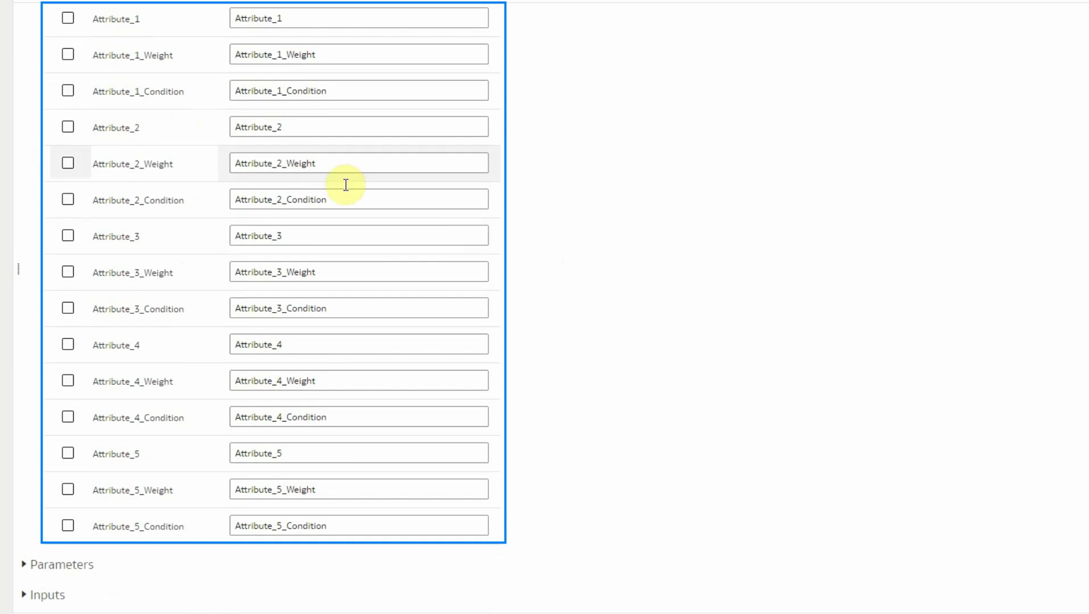
click(68, 21)
click(68, 55)
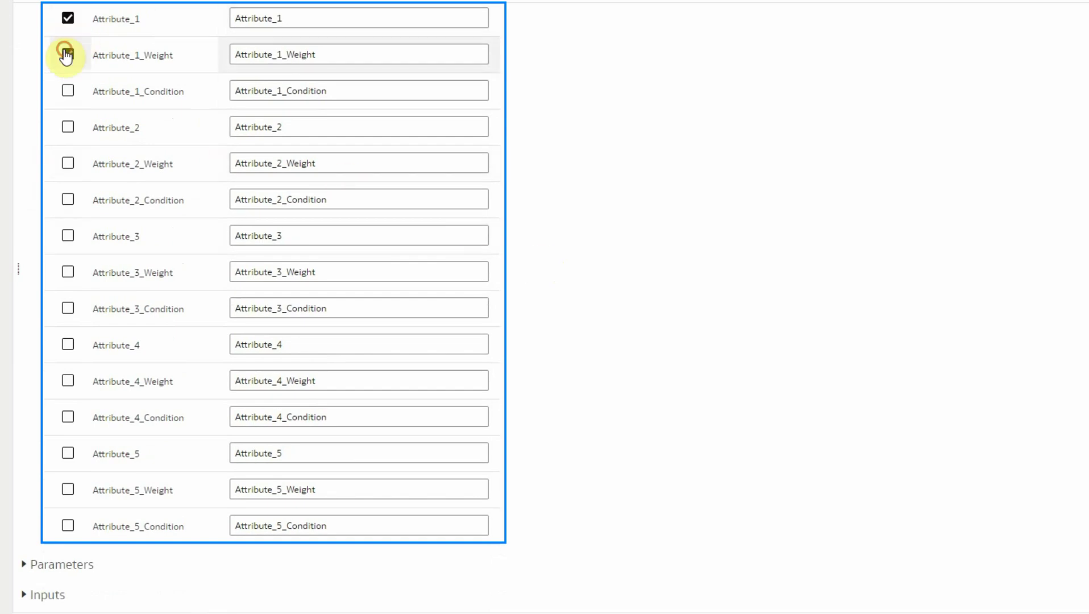
click(68, 91)
click(68, 127)
click(68, 163)
click(68, 199)
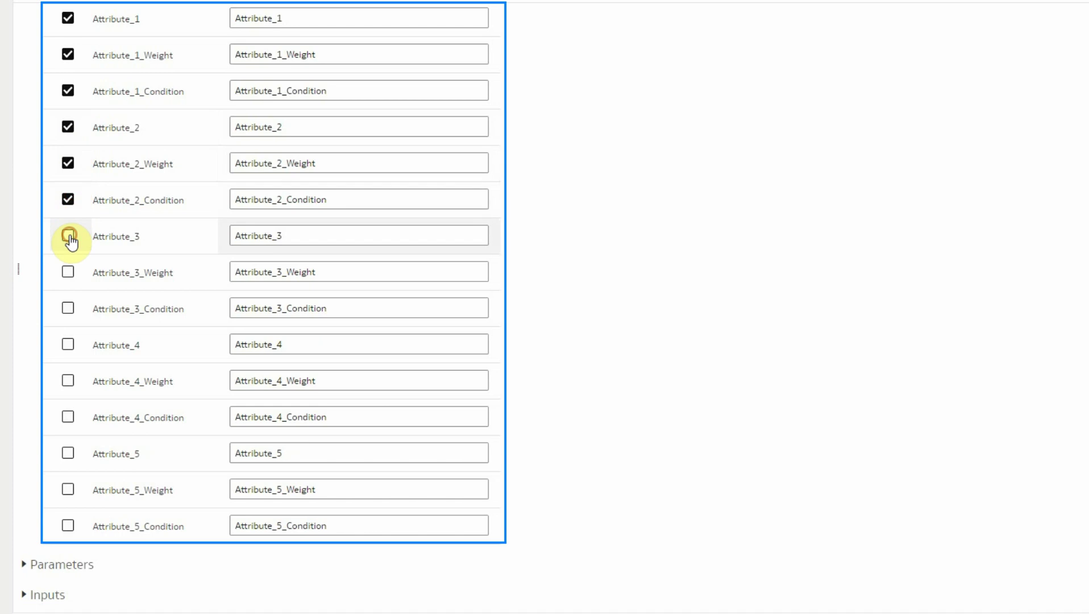
click(69, 236)
click(68, 272)
click(68, 307)
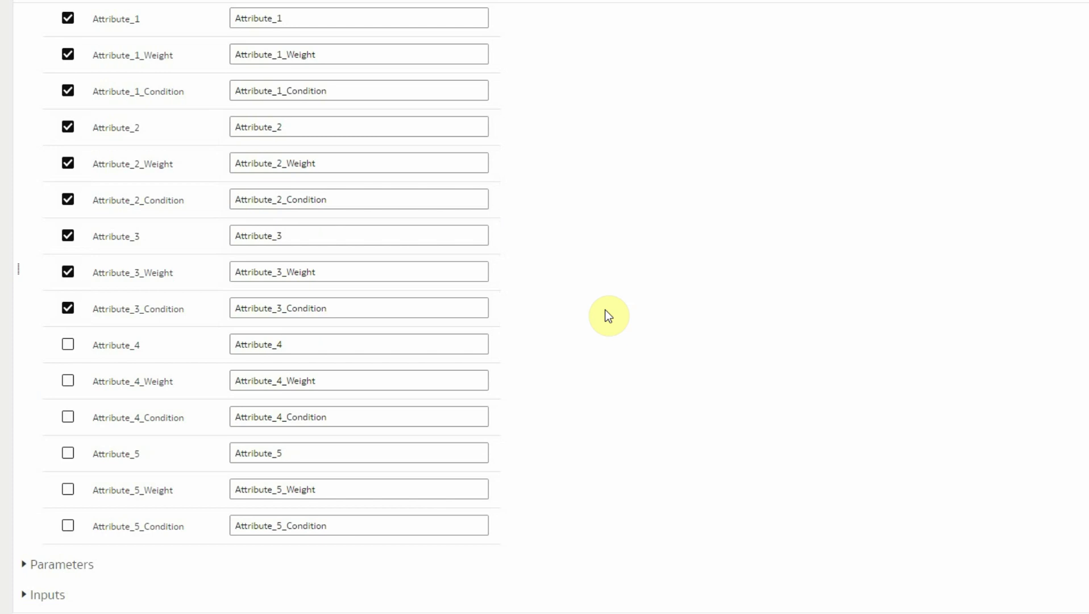
scroll(165, 277, up, 8)
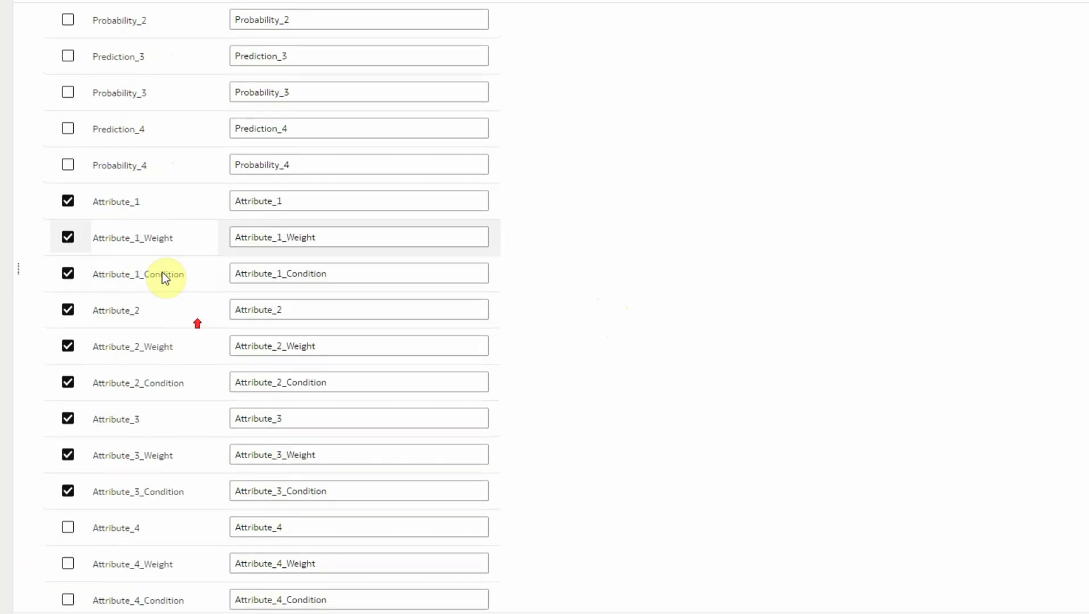
click(45, 158)
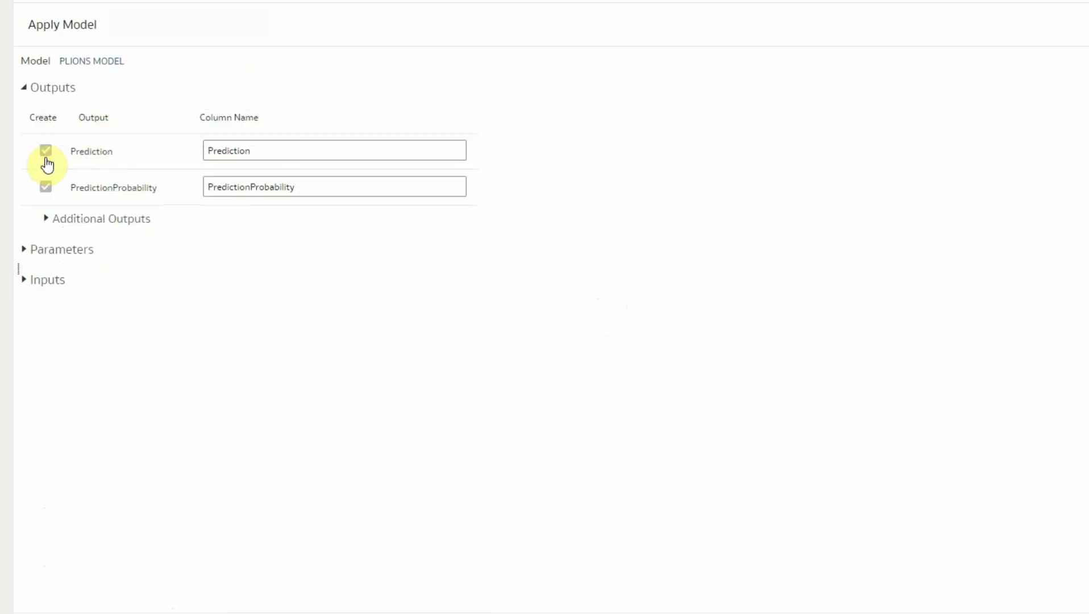
Enable computing lift and gain in the Apply Model parameters, with AFFINITY_CARD as target column and 1 as positive class
click(23, 251)
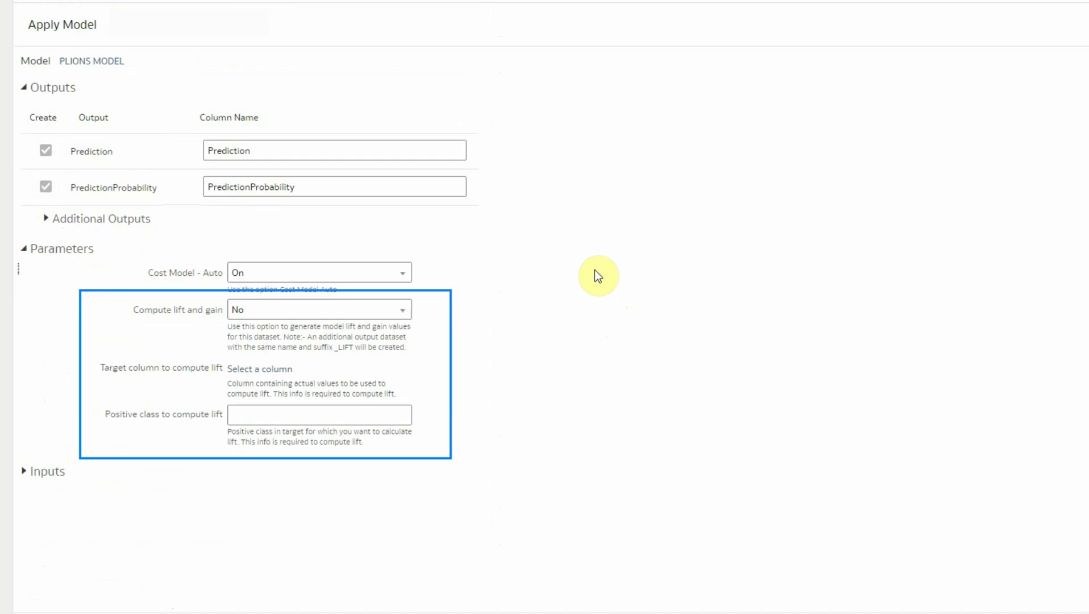
click(401, 310)
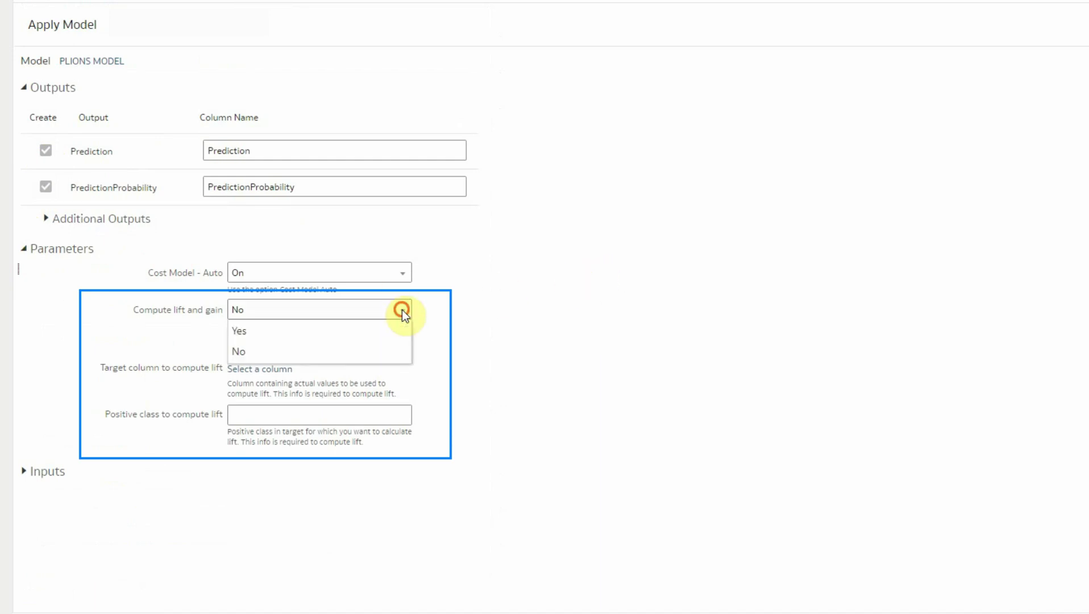
click(304, 334)
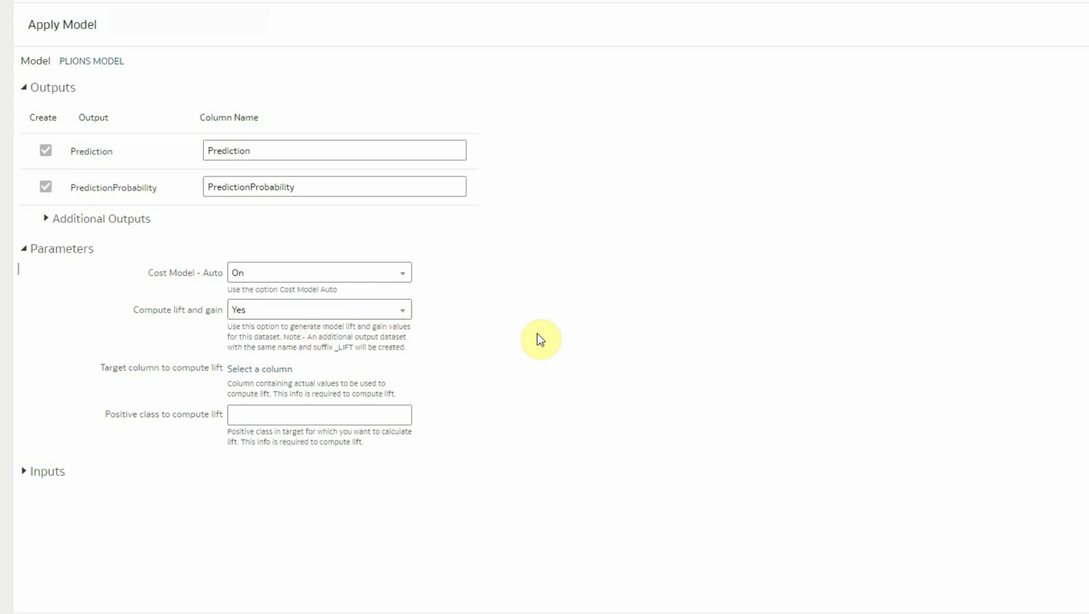
click(278, 370)
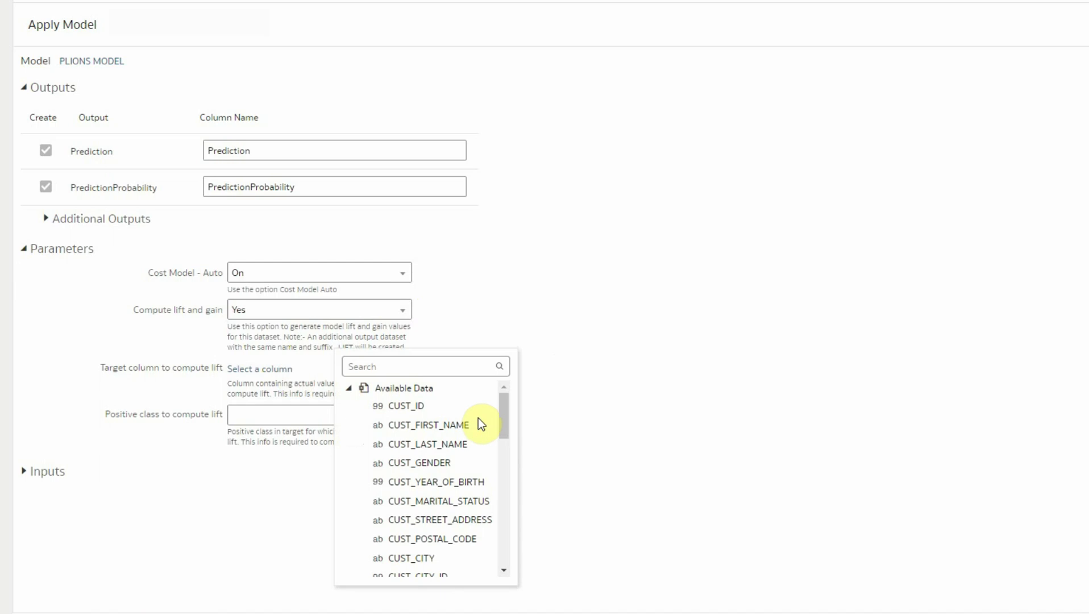
drag(503, 419, 500, 516)
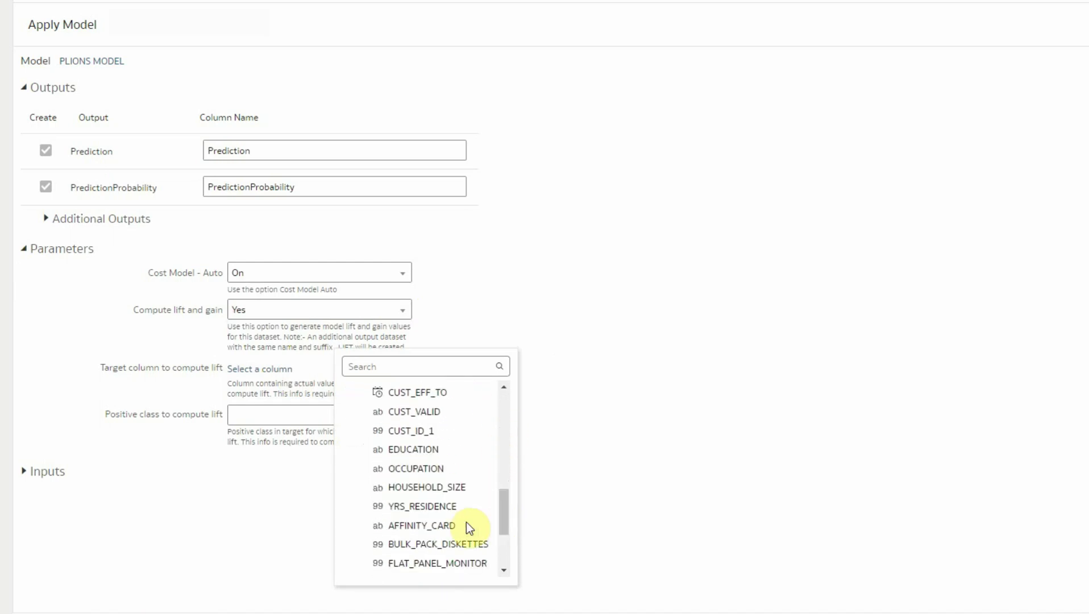
click(445, 525)
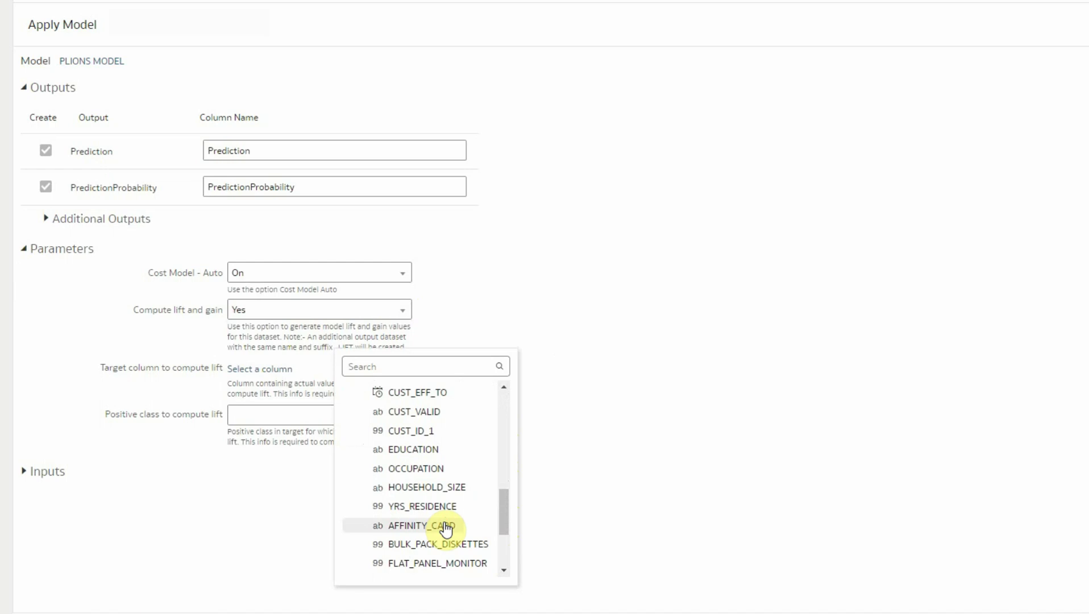
click(446, 526)
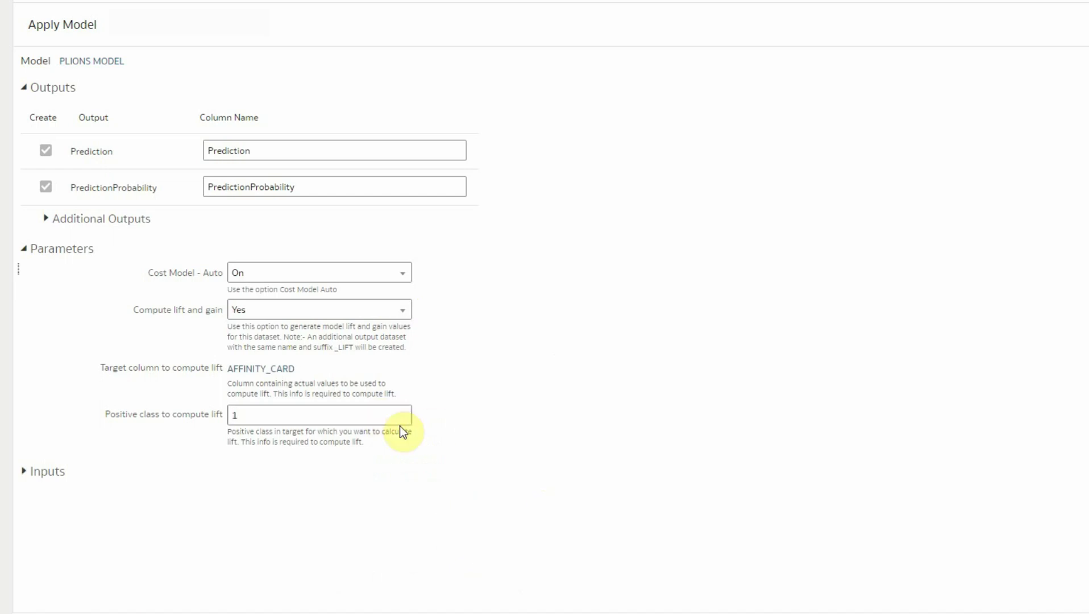
click(502, 373)
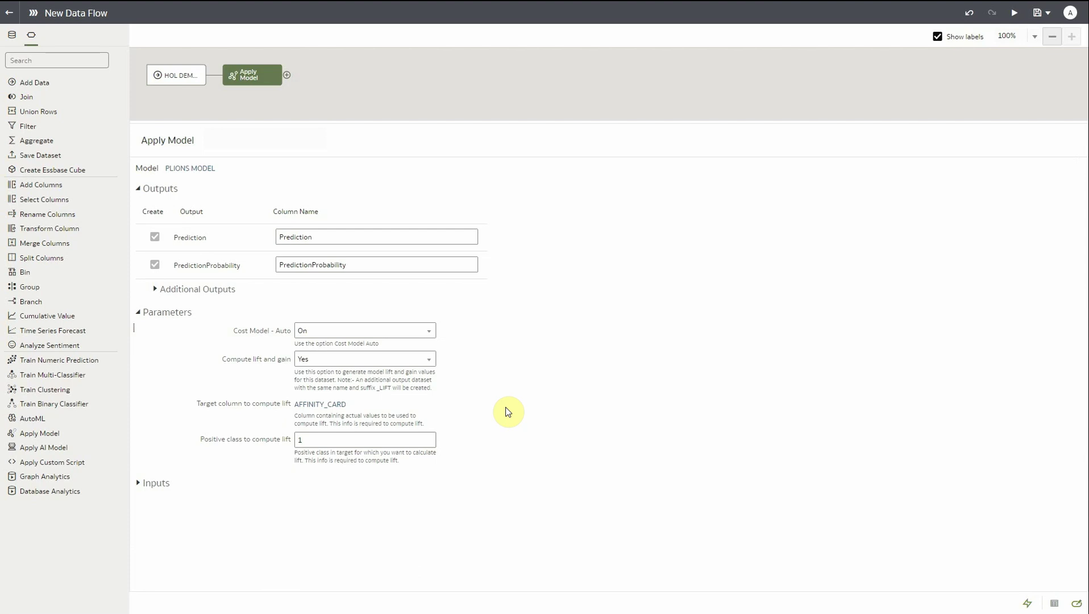
Add a Save Data step after Apply Model with dataset name HOL_APPLY_CLASS_NB2 and table name HOL_APPLY_CLASS_NB2_B
click(287, 76)
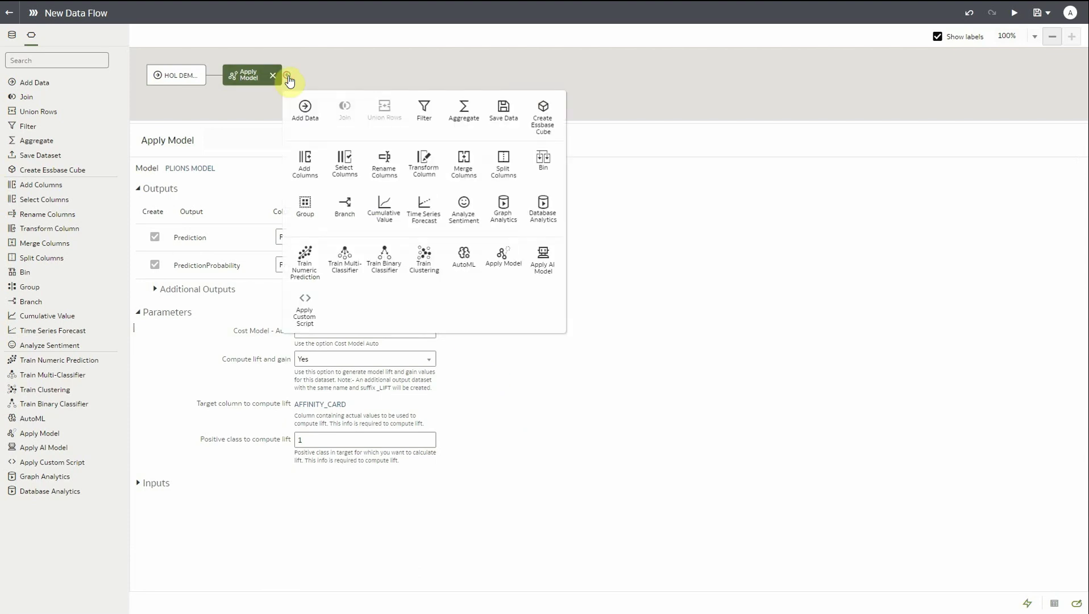
click(504, 109)
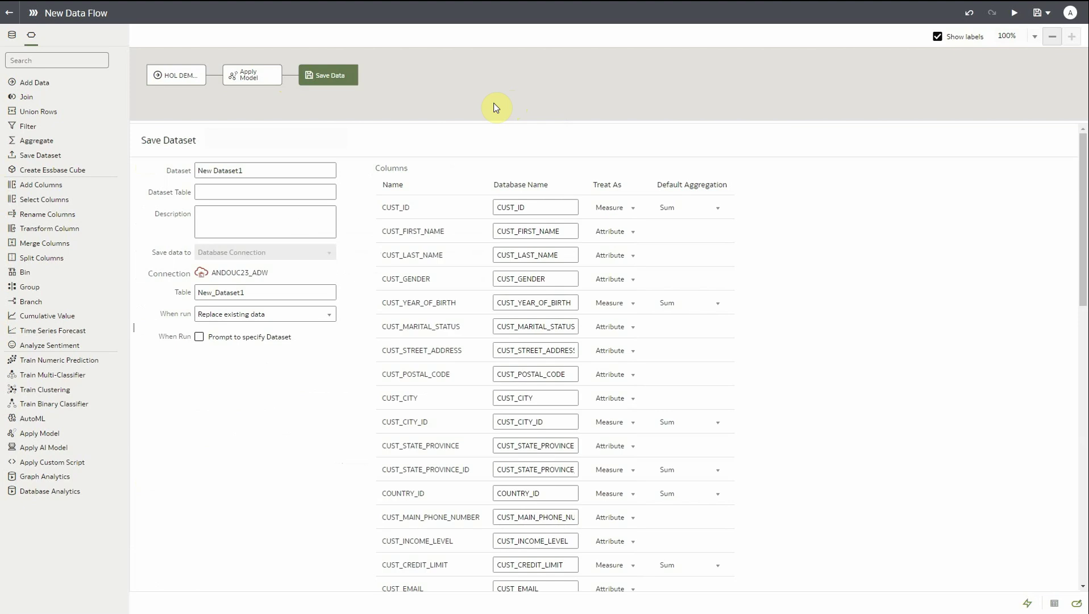
click(286, 170)
key(ctrl+a)
text(HOL_APPLY_CLASS)
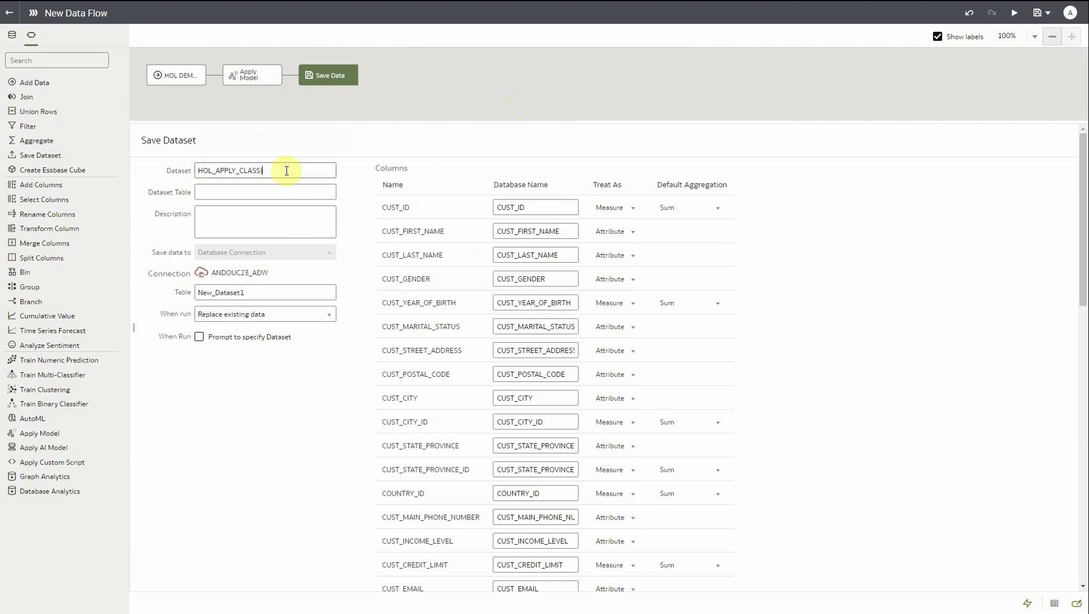
click(309, 292)
key(ctrl+a)
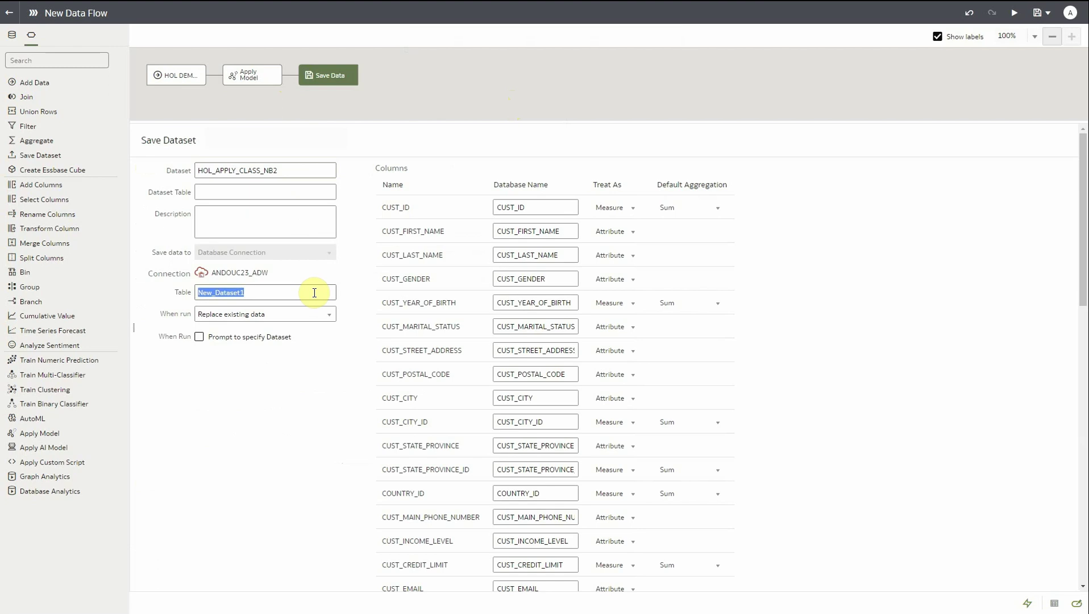
text(HOL_APPLY_CLASS_NB2)
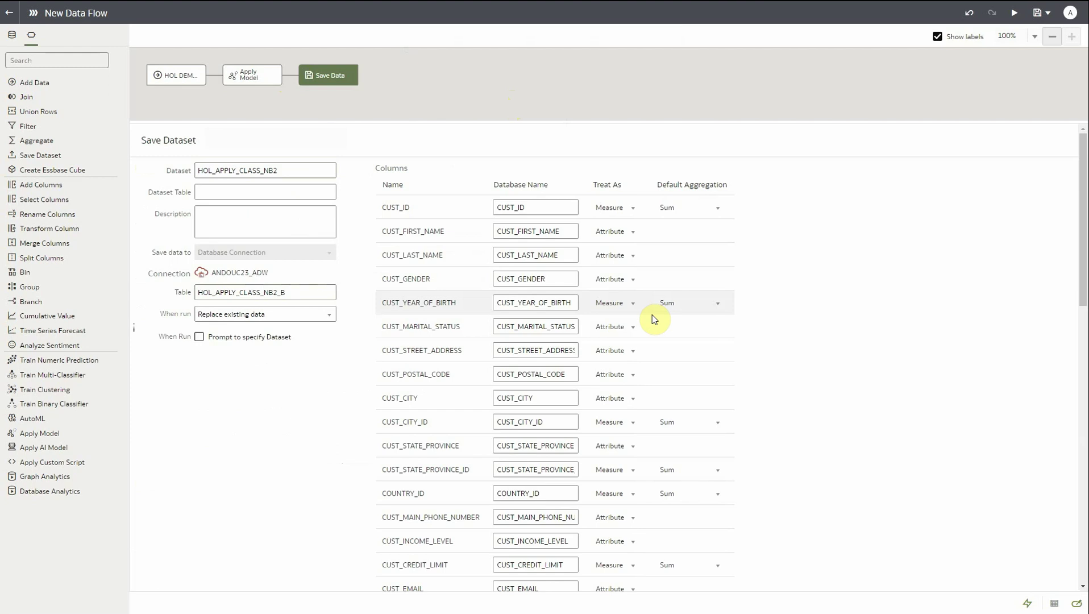
Treat the source data's measure columns, including CUST_ID, CUST_YEAR_OF_BIRTH and CUST_CITY_ID, as attributes in the saved dataset
click(634, 304)
click(632, 272)
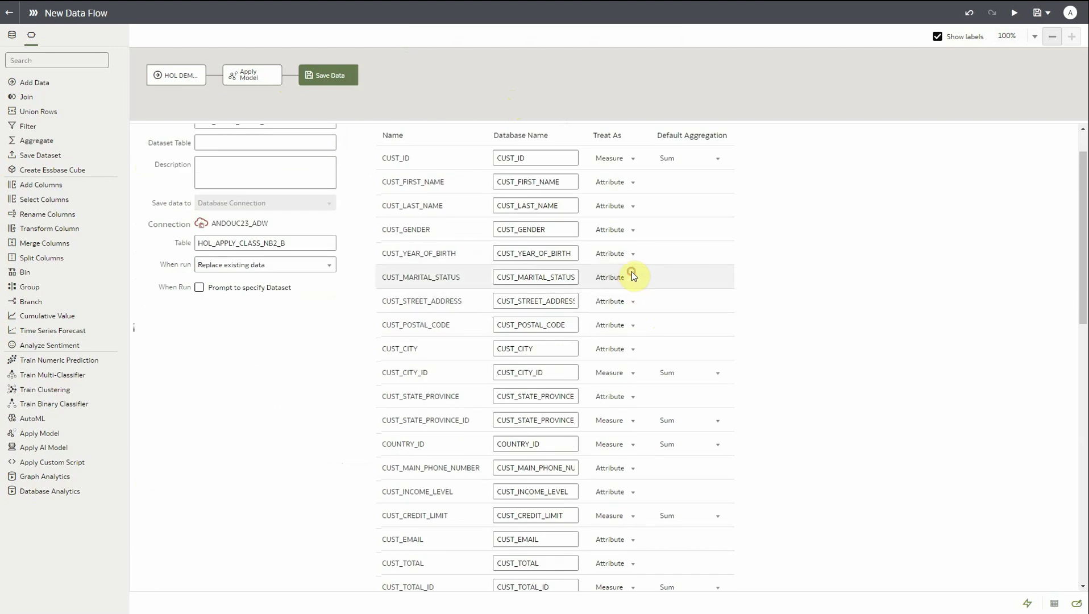
scroll(626, 558, down, 10)
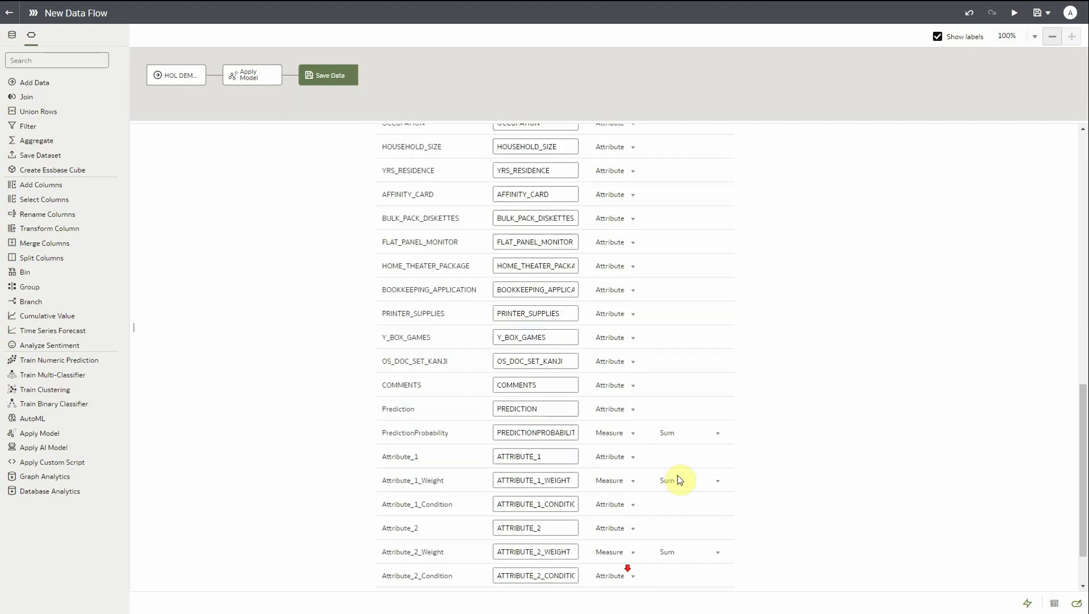
scroll(800, 292, down, 2)
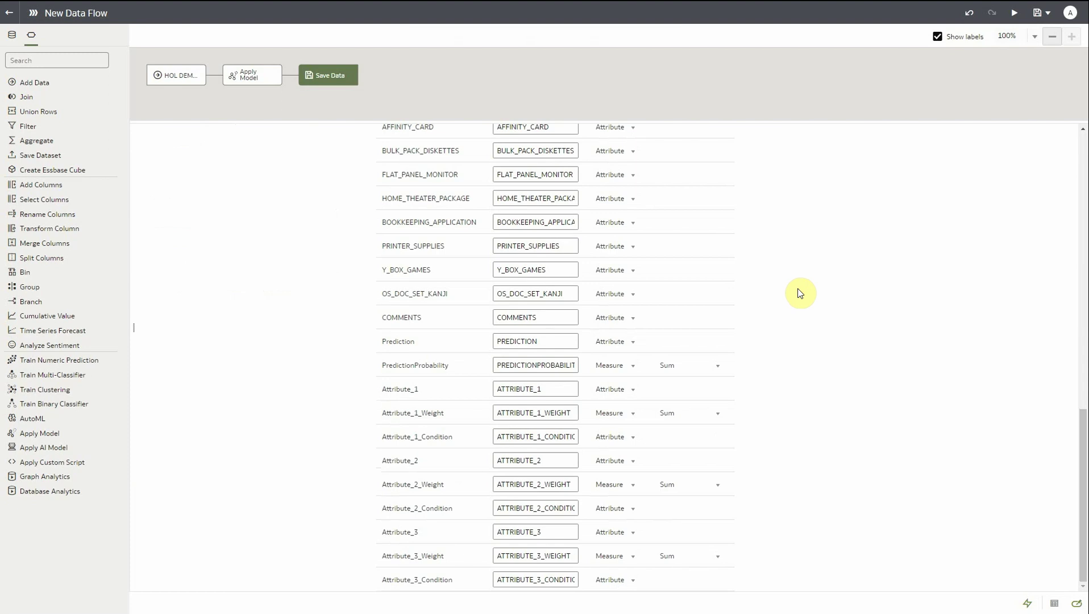
Set the default aggregation to Average for PredictionProbability, Attribute_1_Weight, Attribute_2_Weight and Attribute_3_Weight
click(688, 365)
click(679, 397)
click(685, 413)
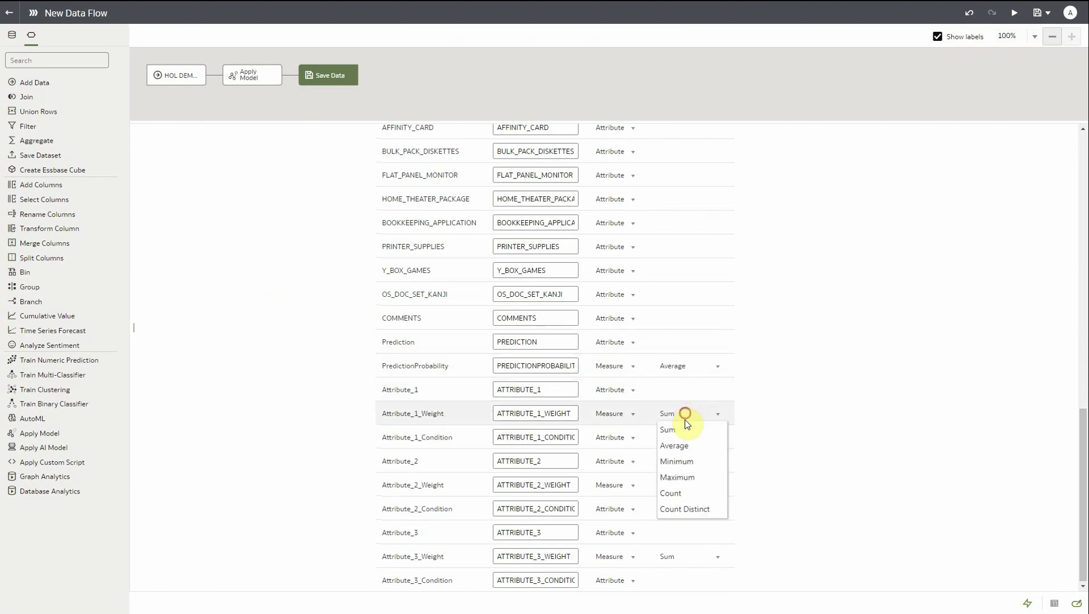
click(674, 445)
click(685, 485)
click(674, 517)
click(685, 556)
click(676, 475)
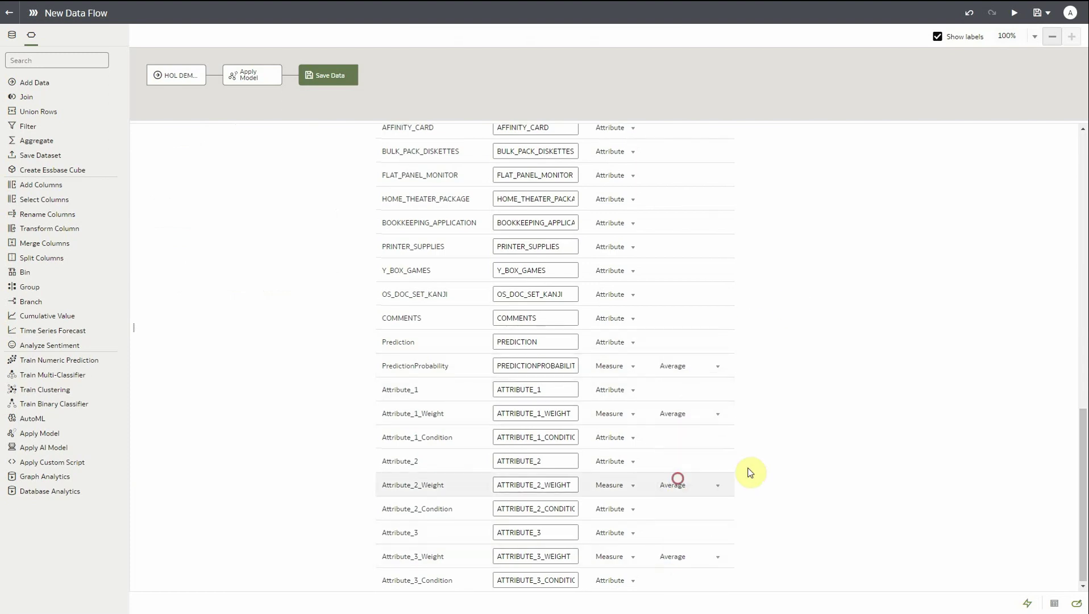
scroll(794, 442, up, 20)
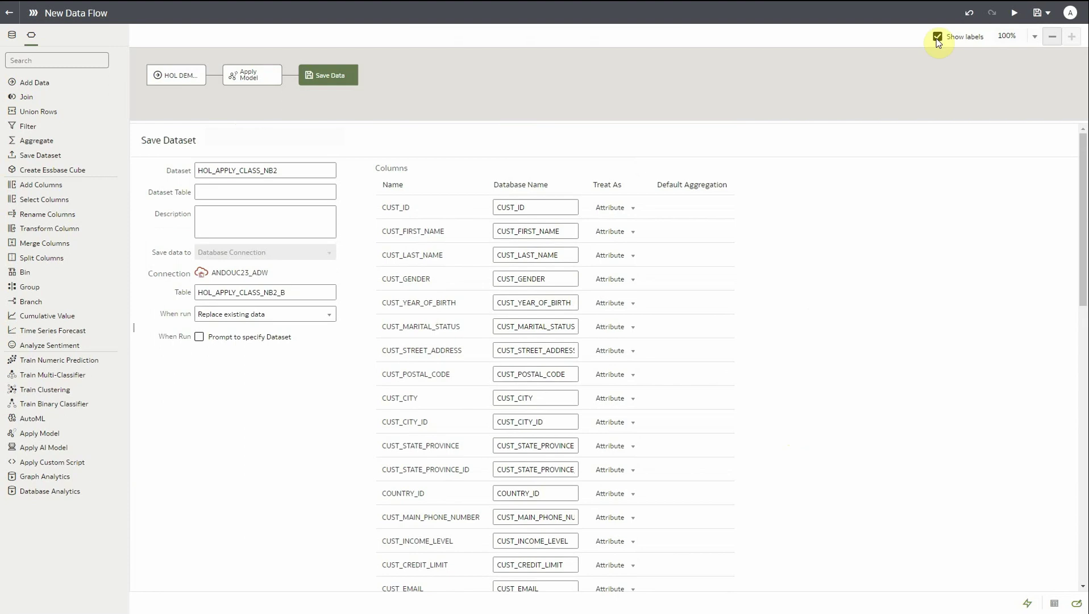
Run the data flow, saving it under the name HOL_APPLY_CLASS, and return to the home page
click(1014, 12)
text(HOL_APPLY_CLASS_NB2)
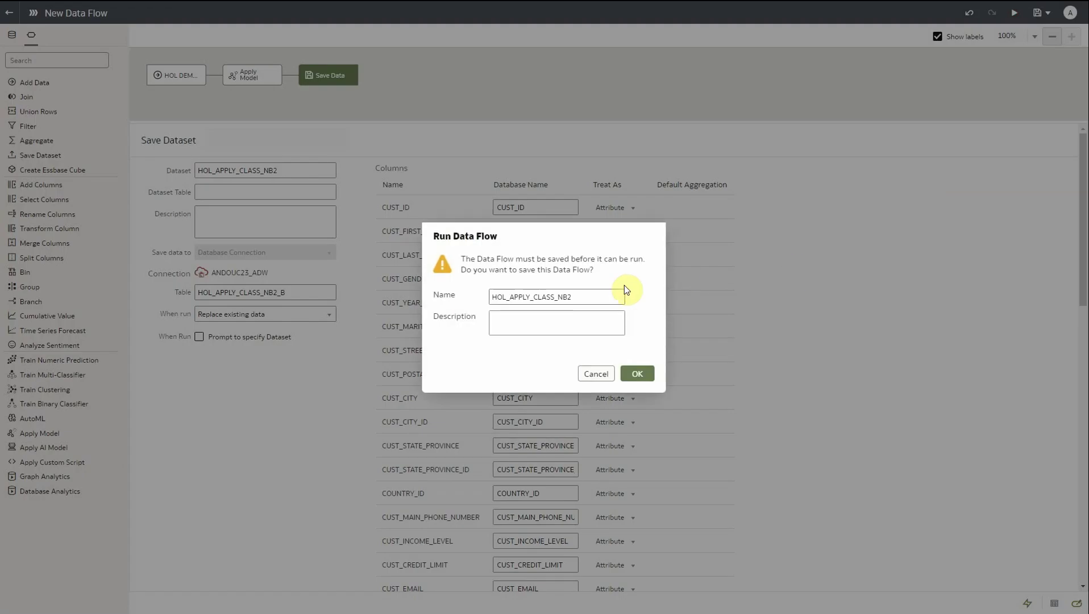
key(BackSpace)
key(BackSpace)
key(BackSpace)
key(BackSpace)
click(640, 374)
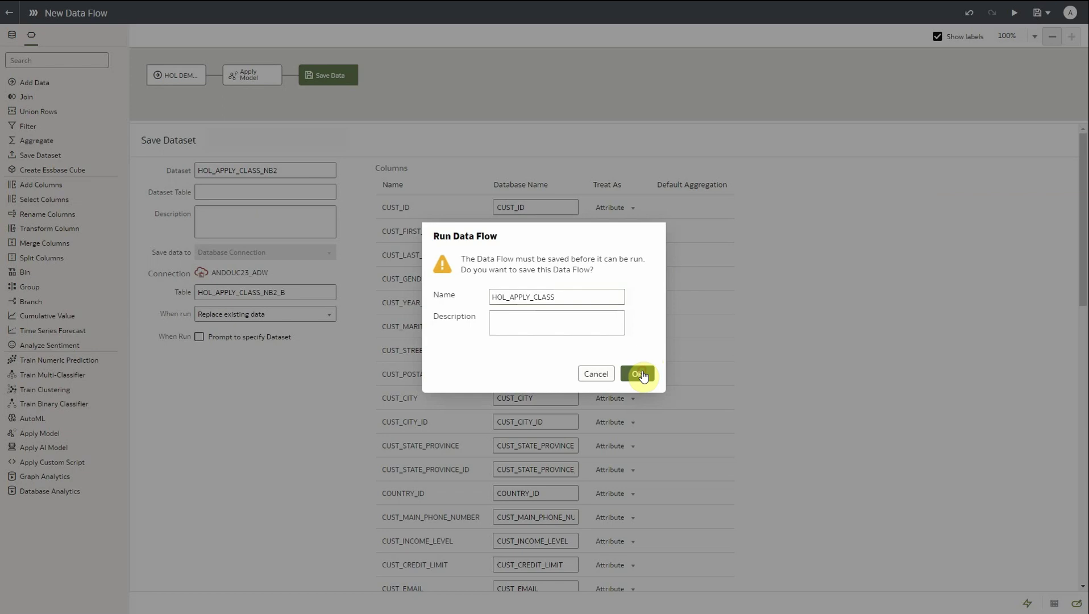
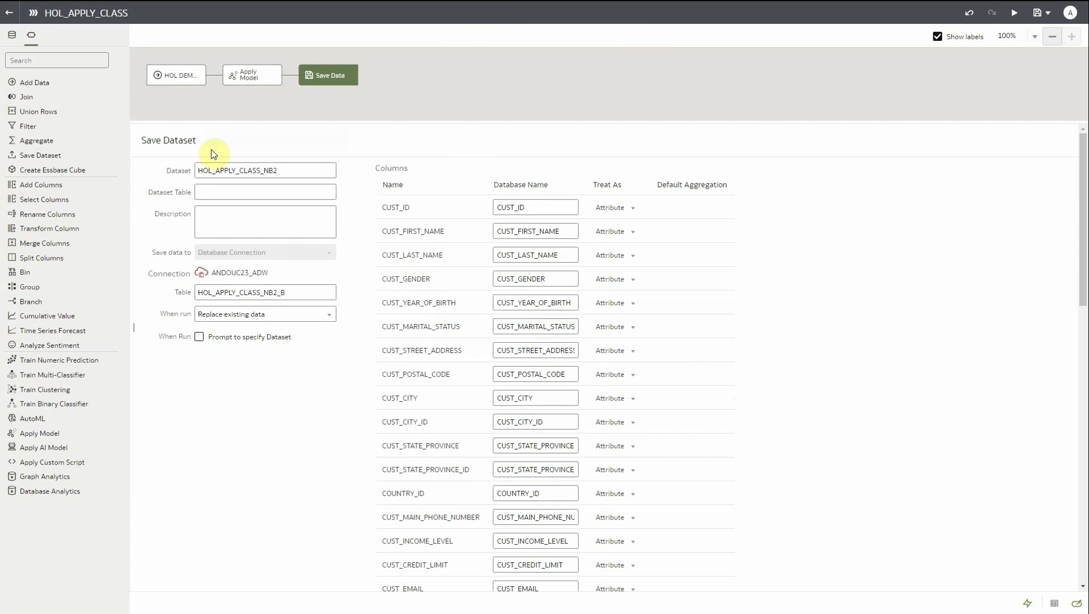
click(12, 20)
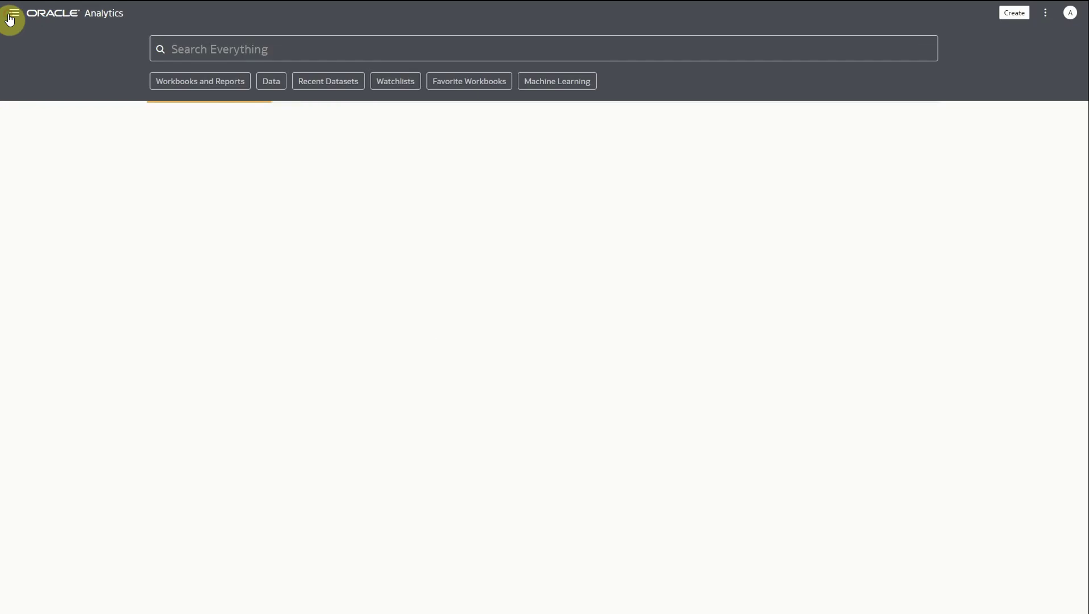
Open the HOL_APPLY_CLASS_NB2 dataset from the Data page in a new workbook
click(12, 18)
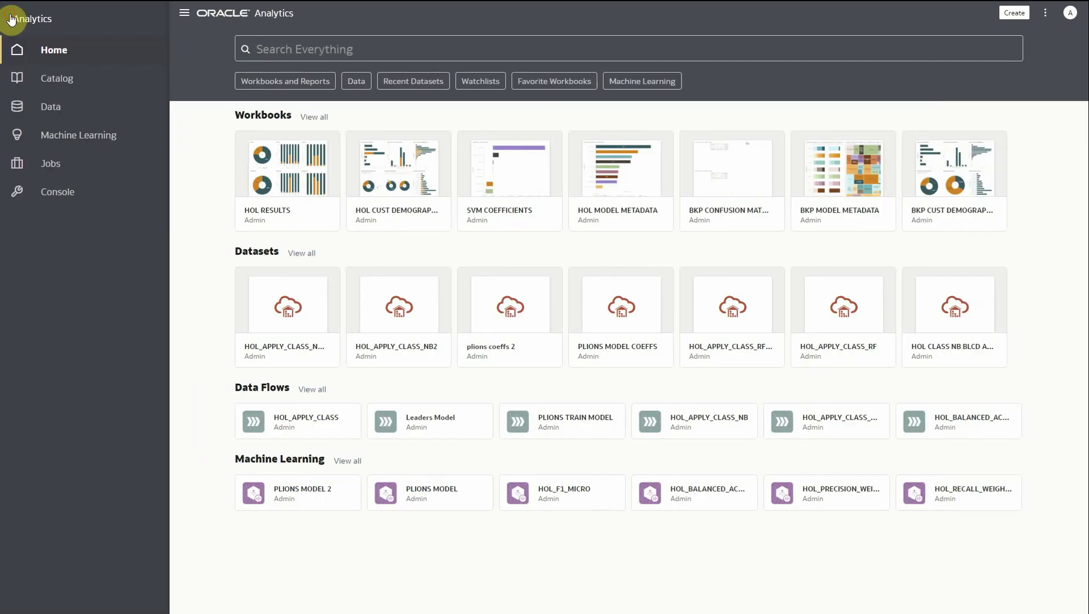
click(49, 106)
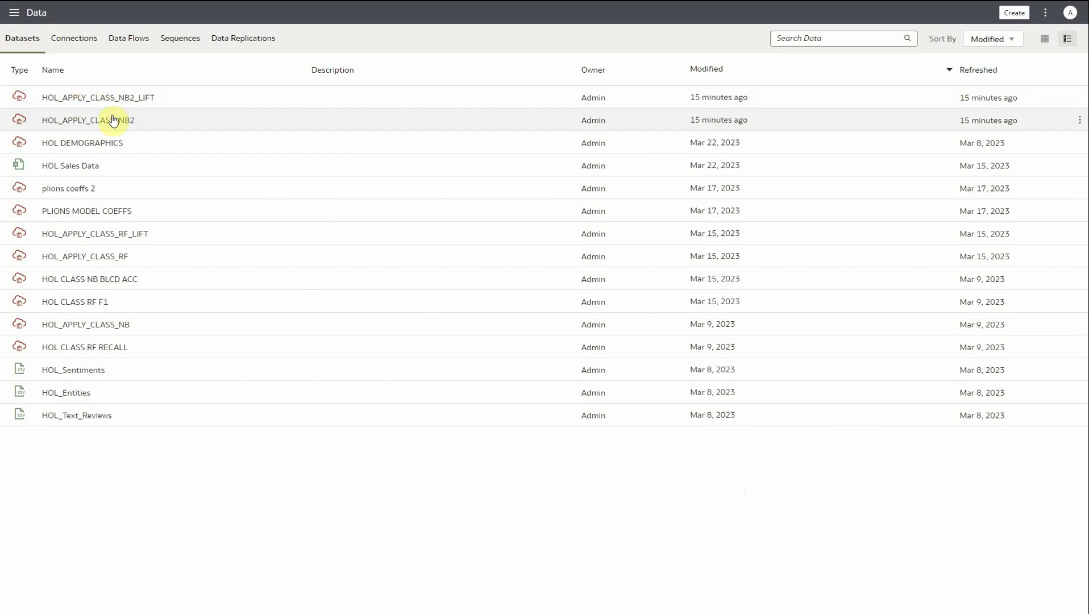
click(116, 121)
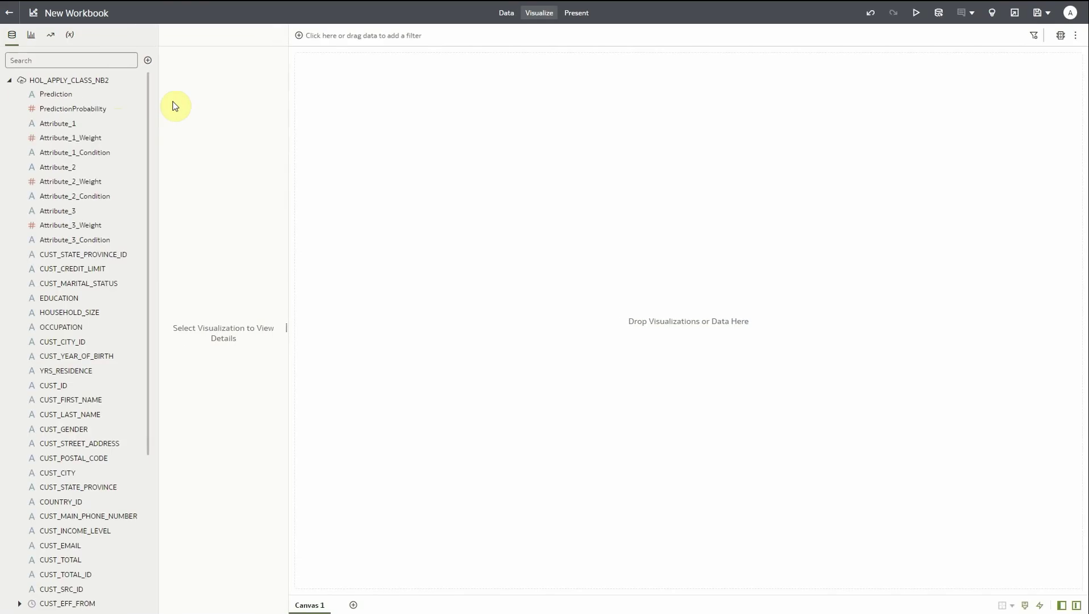
Inspect the formula of the # Records calculation and close it without making changes
click(8, 82)
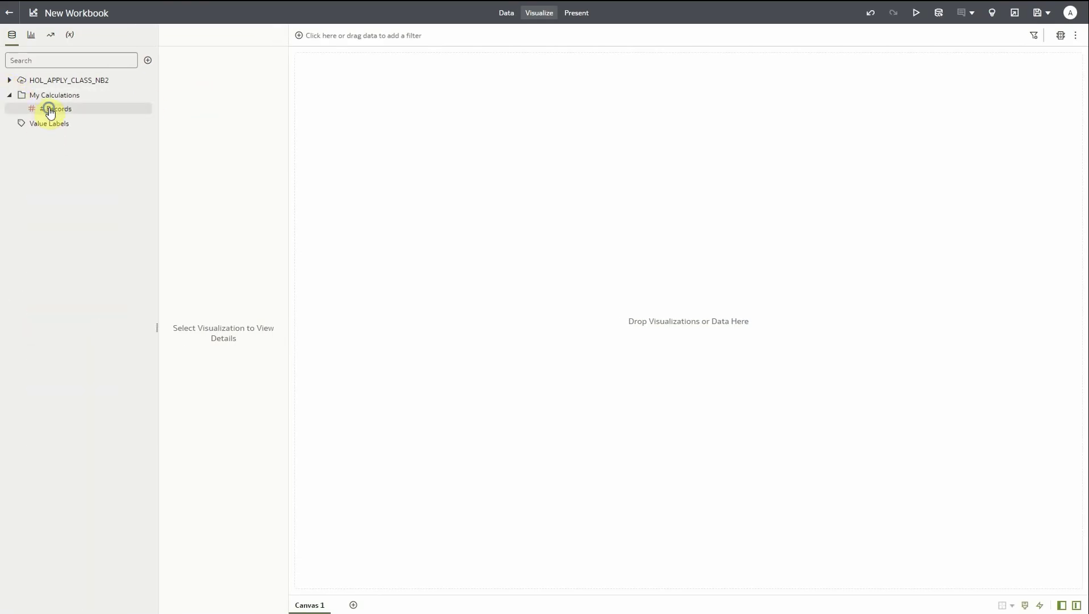
right_click(49, 109)
click(111, 171)
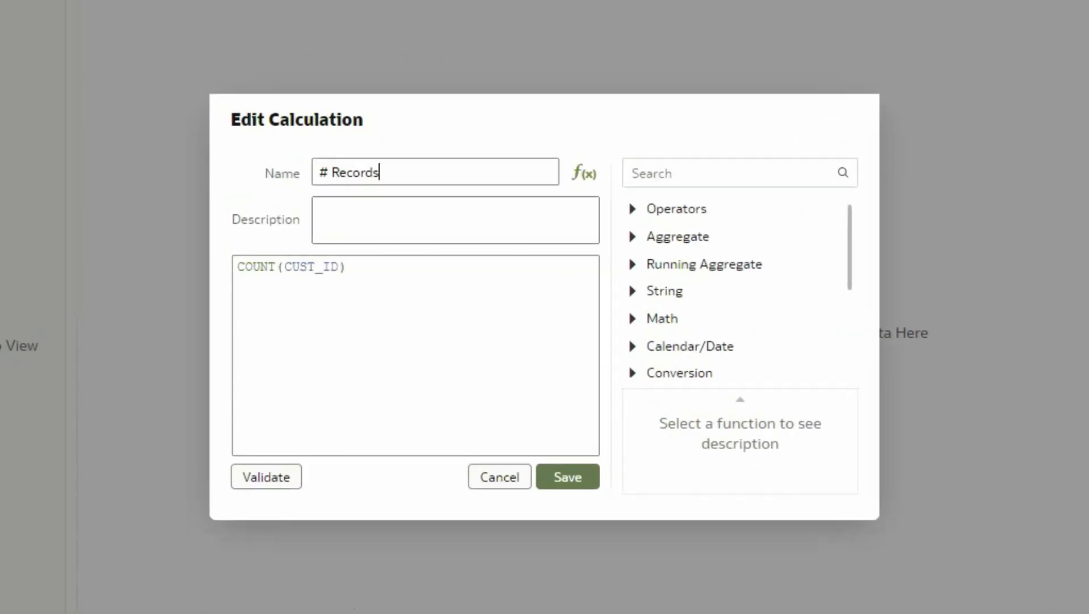
click(511, 481)
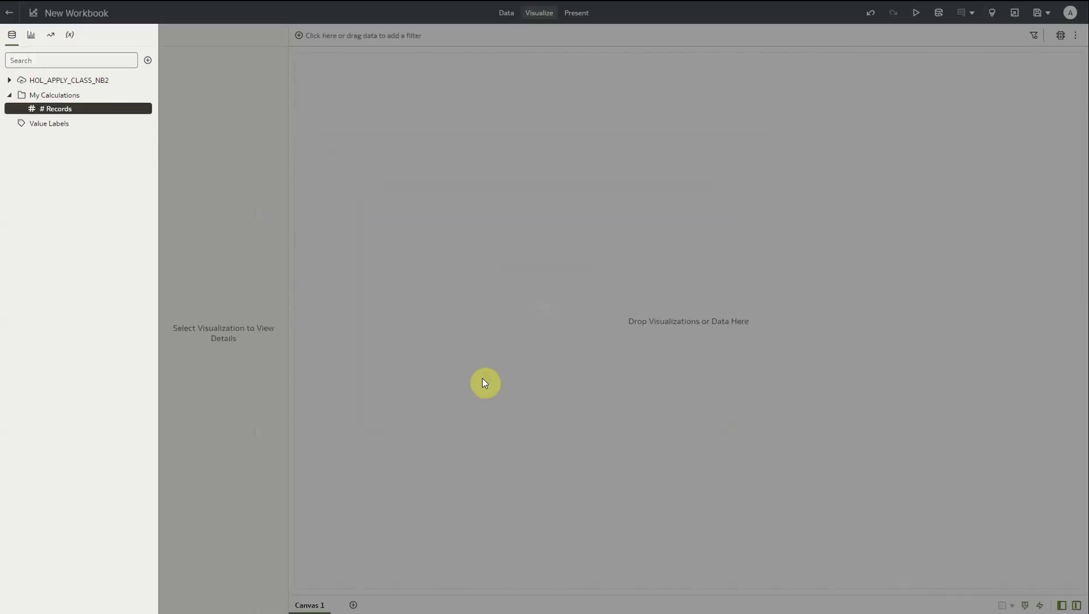
Visualize # Records by Prediction as a pivot table on Canvas 1
right_click(117, 113)
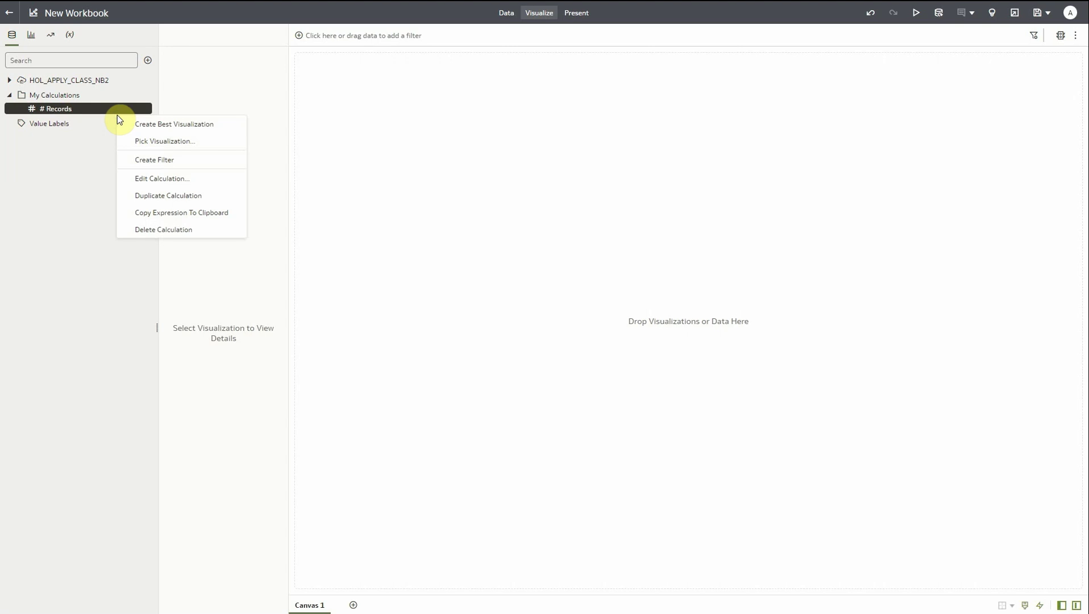
click(143, 128)
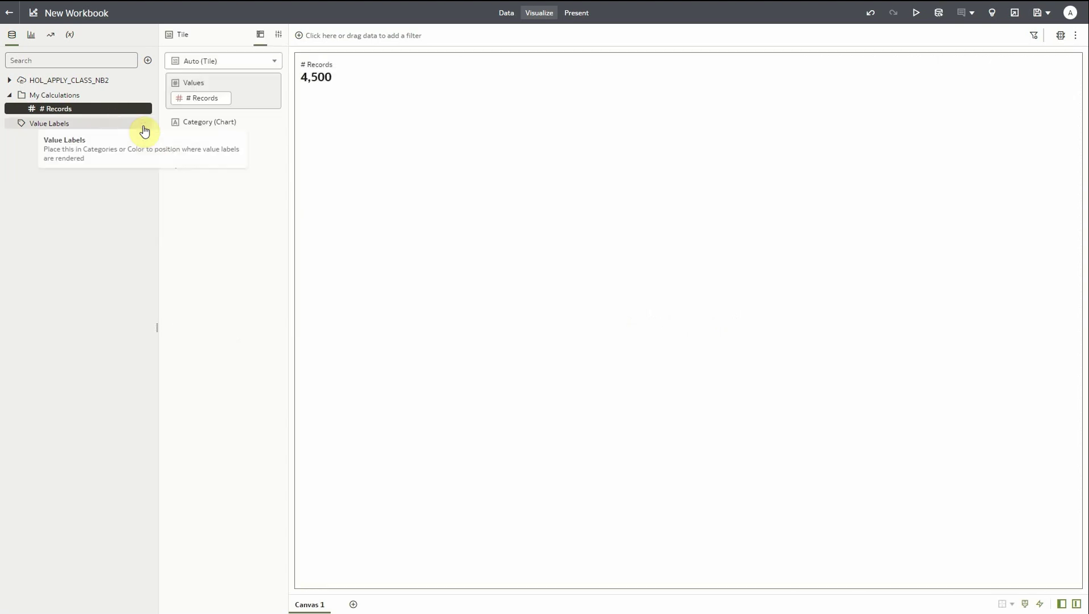
click(10, 82)
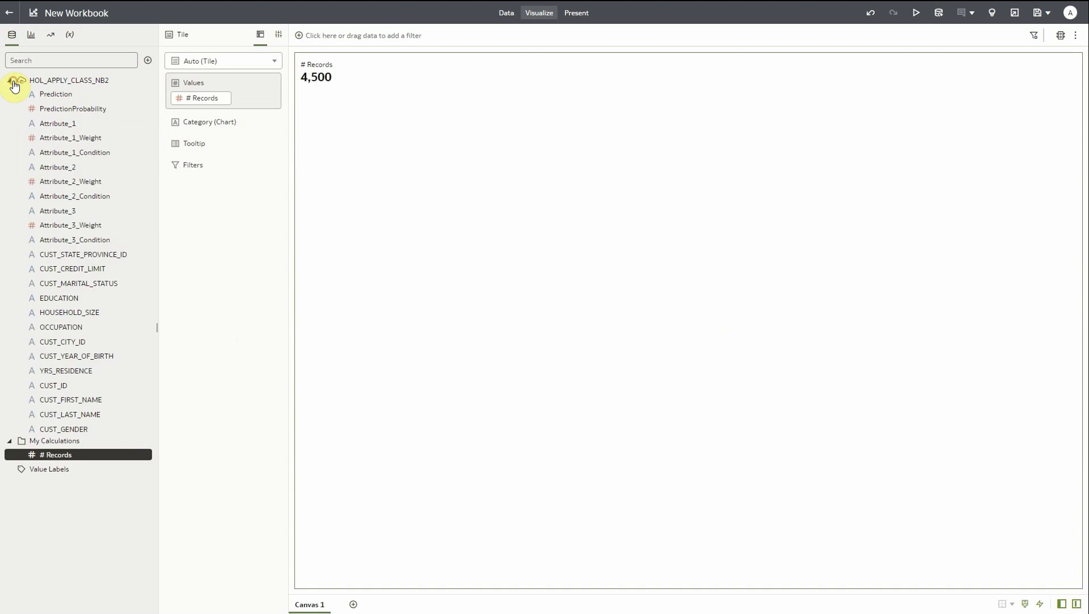
double_click(78, 96)
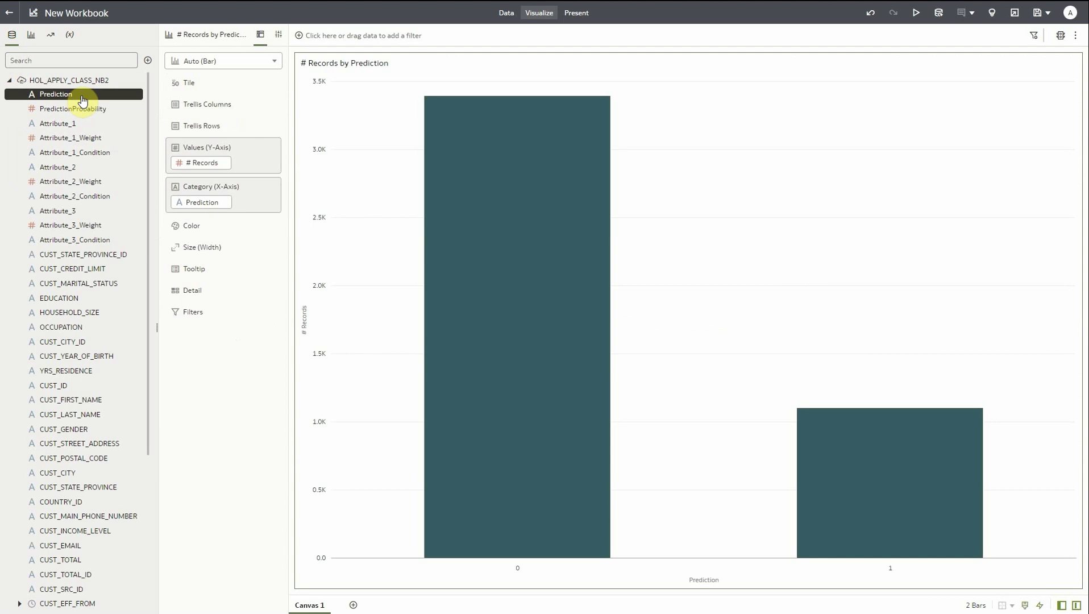
click(218, 61)
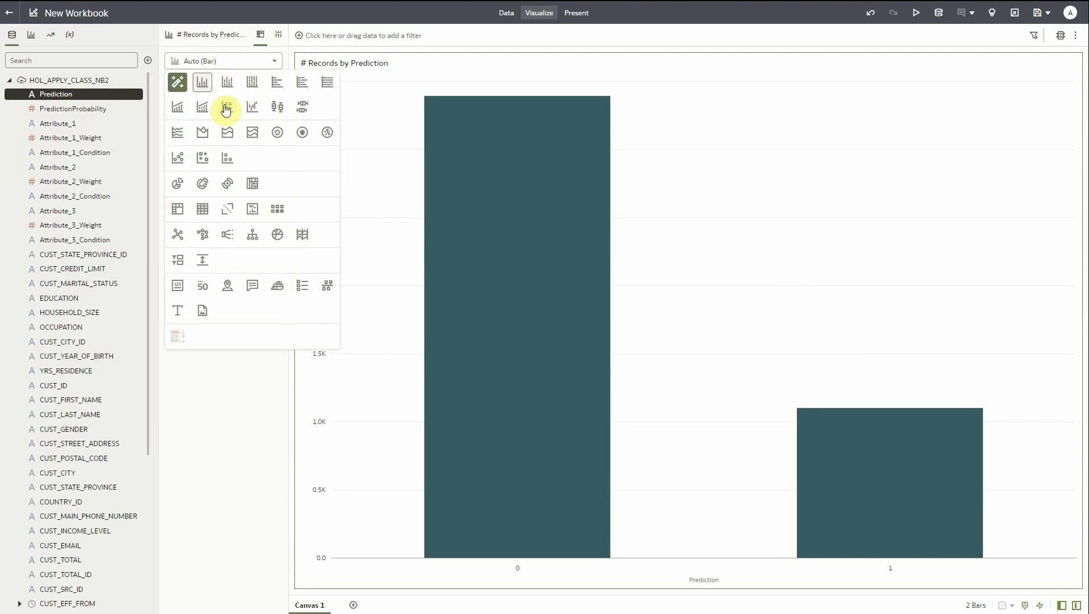
click(177, 209)
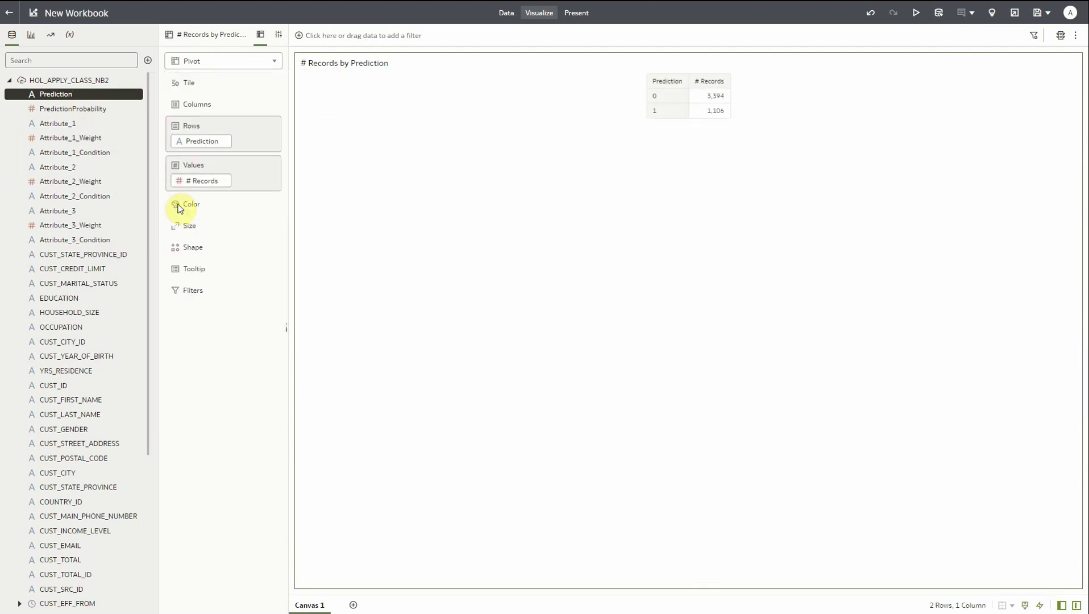
Add a grand total for rows to the # Records by Prediction pivot table
click(279, 36)
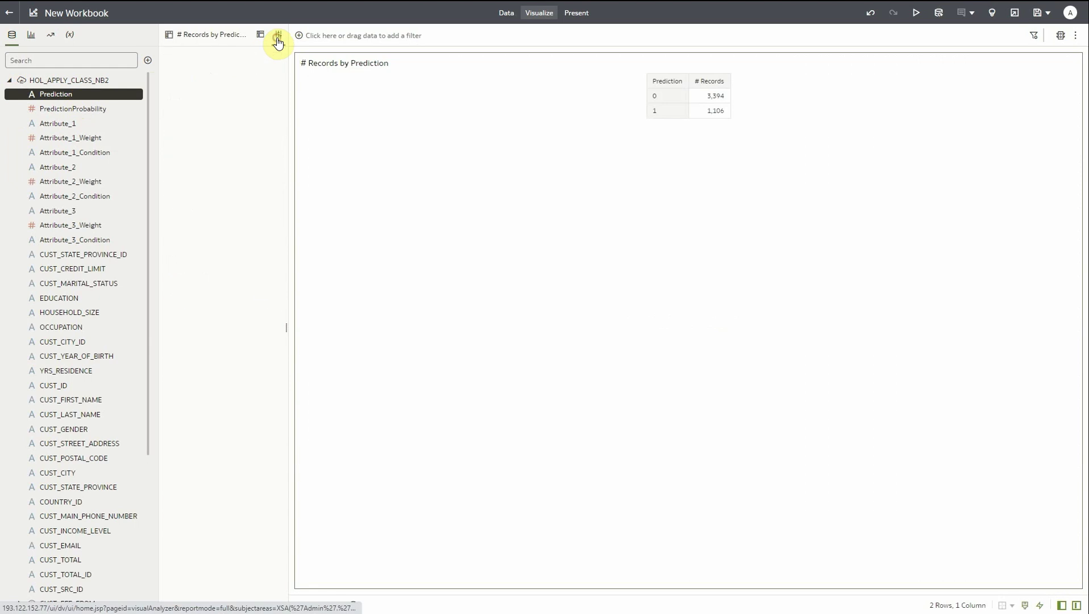
click(212, 59)
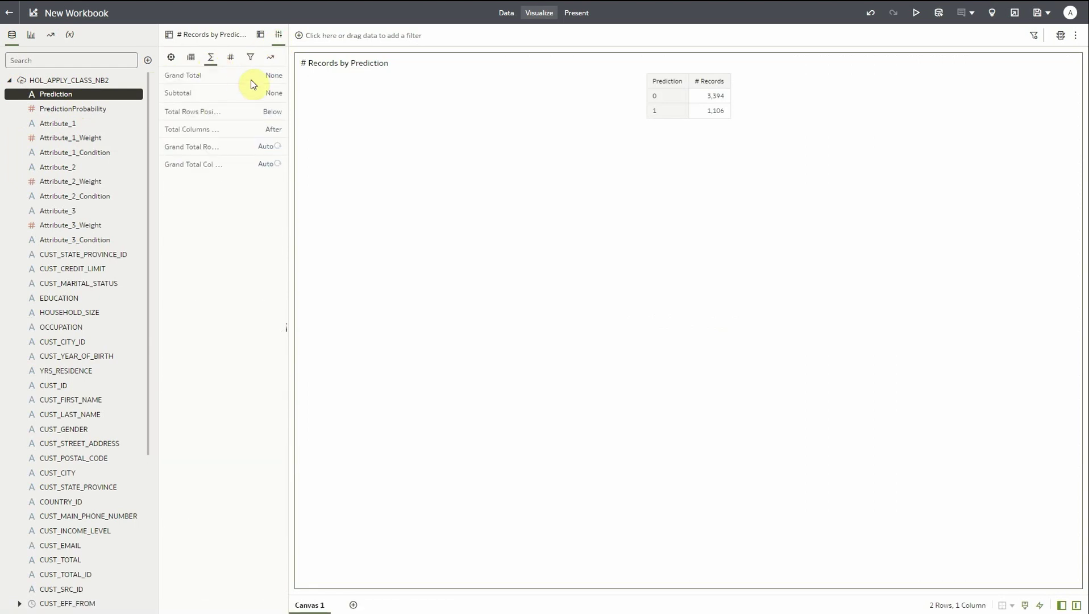
click(270, 91)
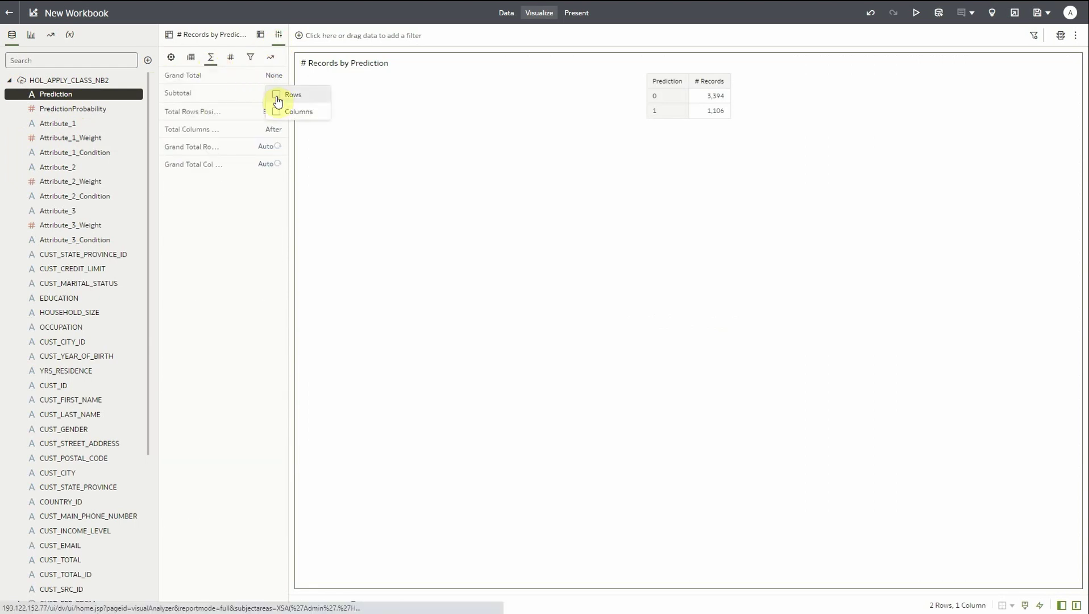
click(276, 95)
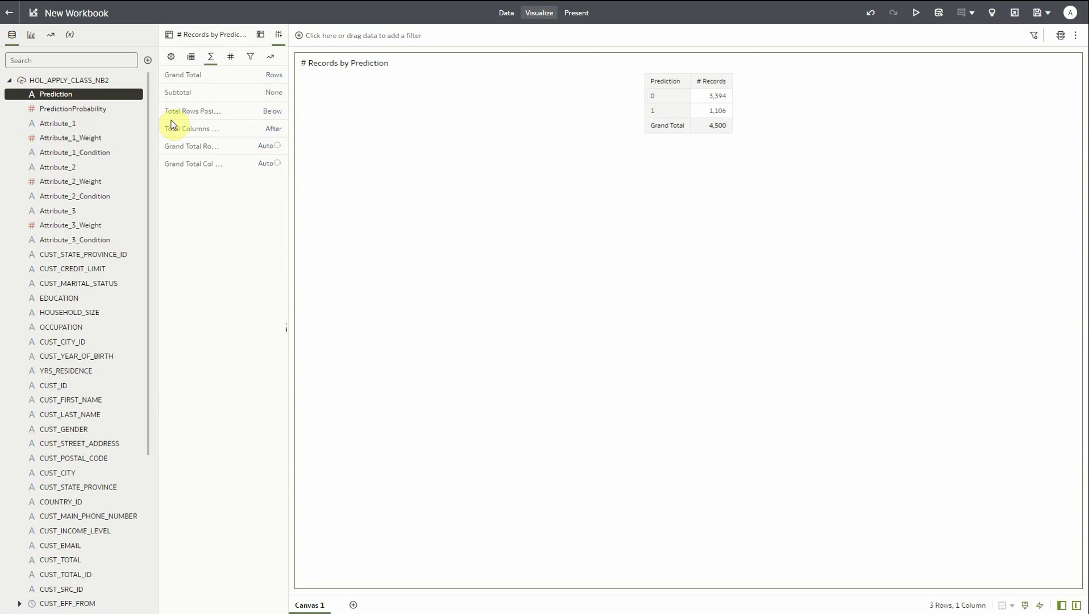
Place AFFINITY_CARD in the pivot table's columns and add a grand total for columns
scroll(121, 149, down, 5)
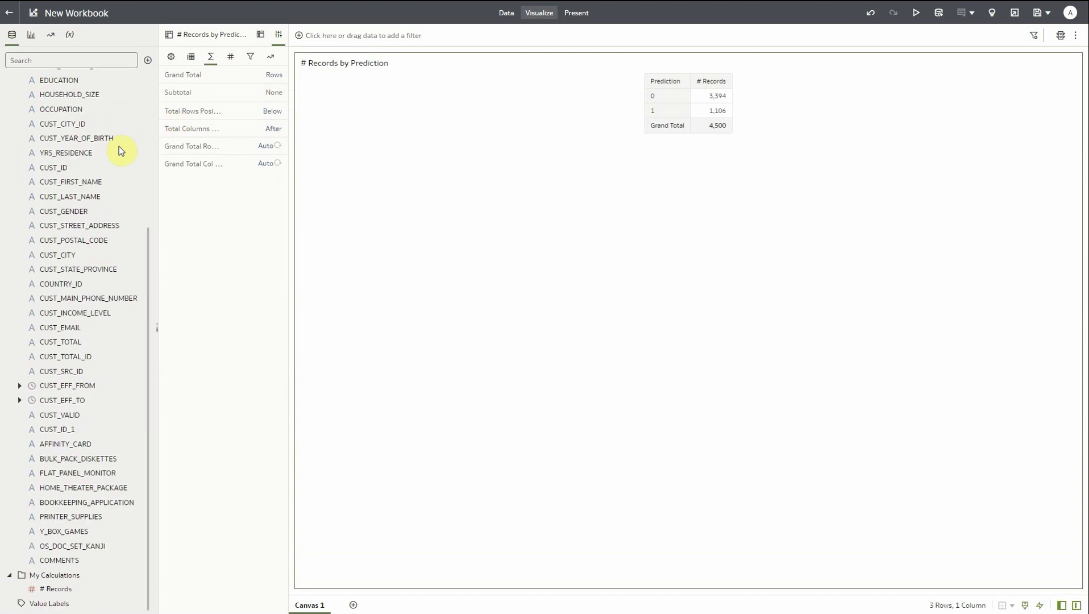
drag(33, 444, 717, 80)
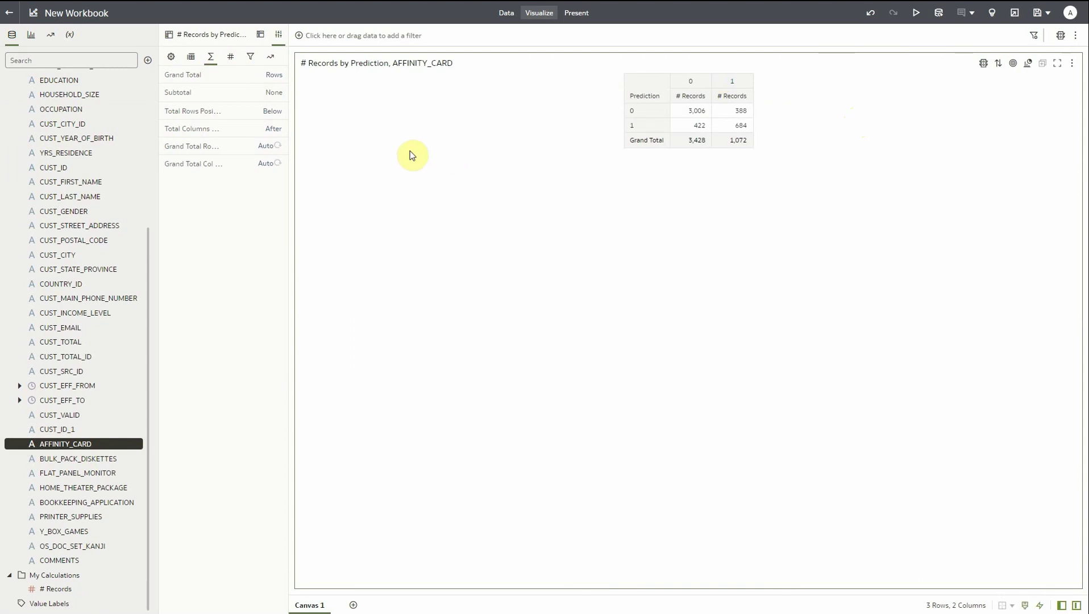
click(283, 84)
click(284, 110)
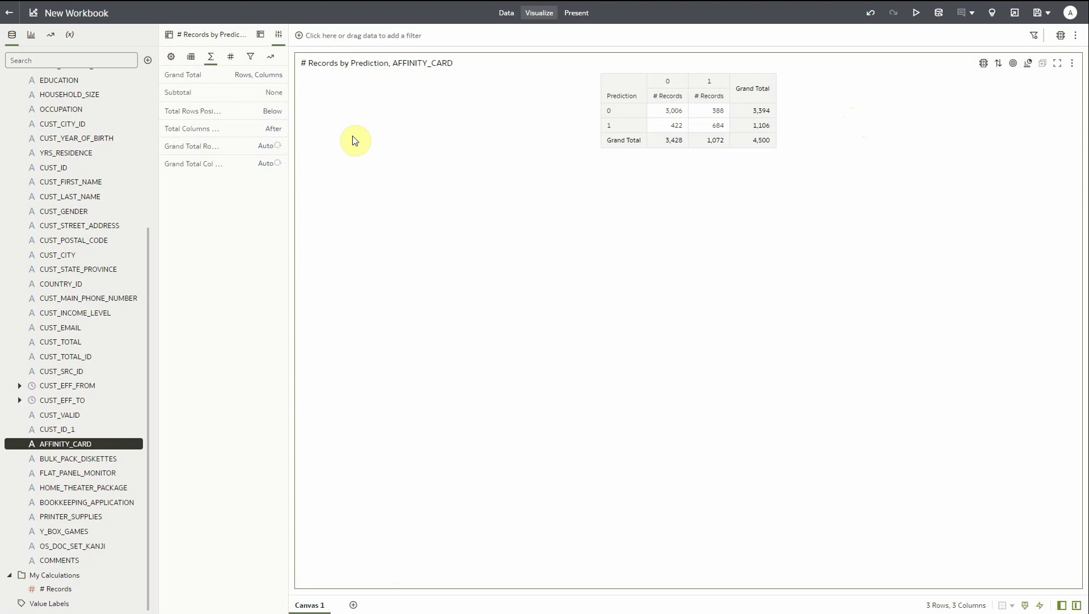
Hide the Values headers in the pivot table, leaving only the Rows headers enabled
click(192, 57)
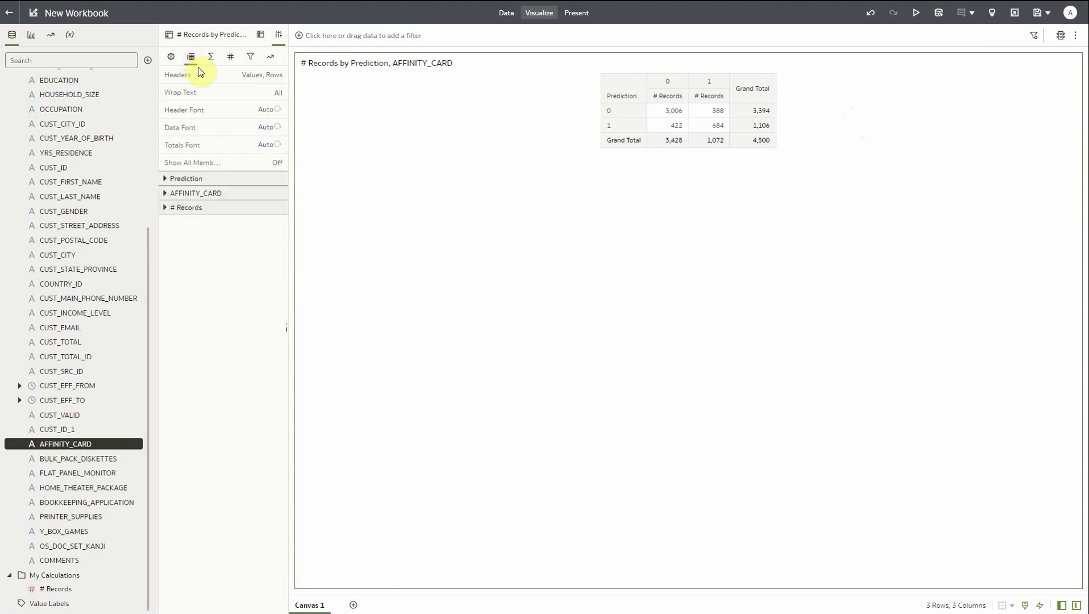
click(254, 74)
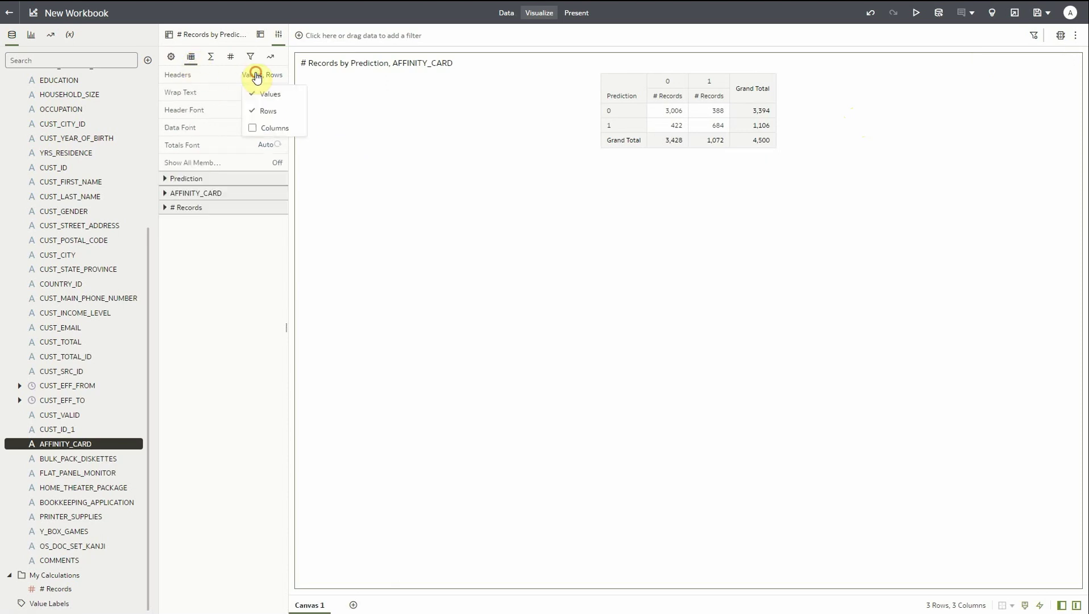
click(275, 97)
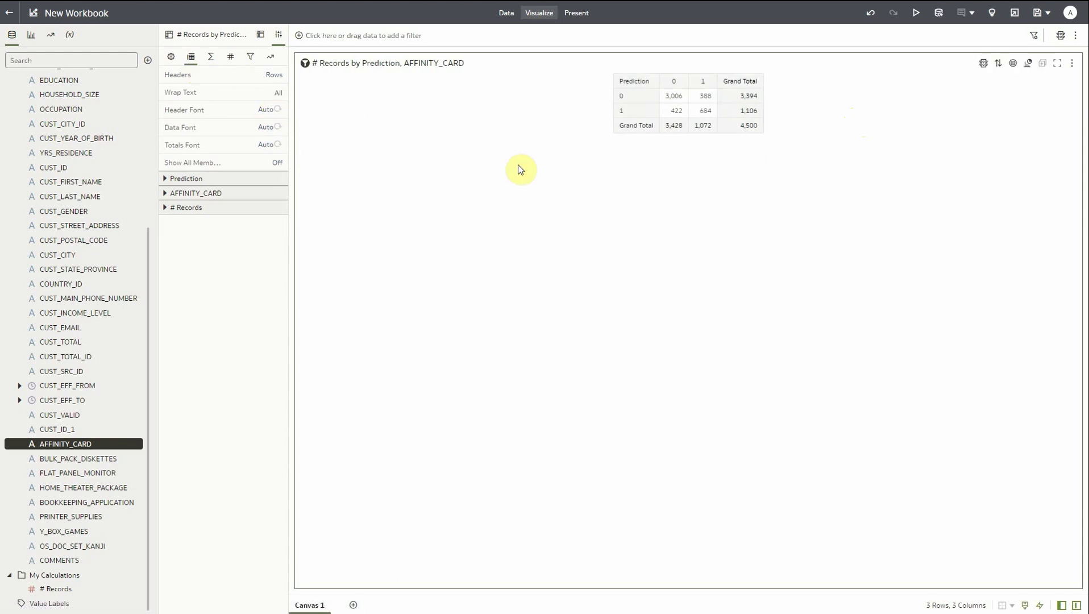
Duplicate the pivot table and place the copy below the original on Canvas 1
key(ctrl+c)
key(ctrl+v)
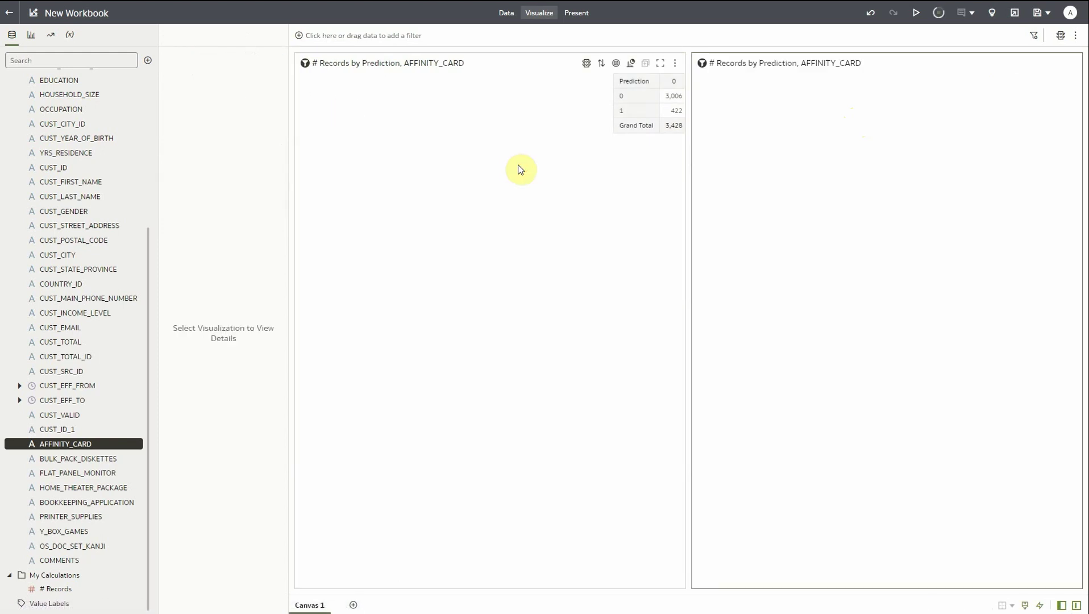
drag(713, 61, 724, 442)
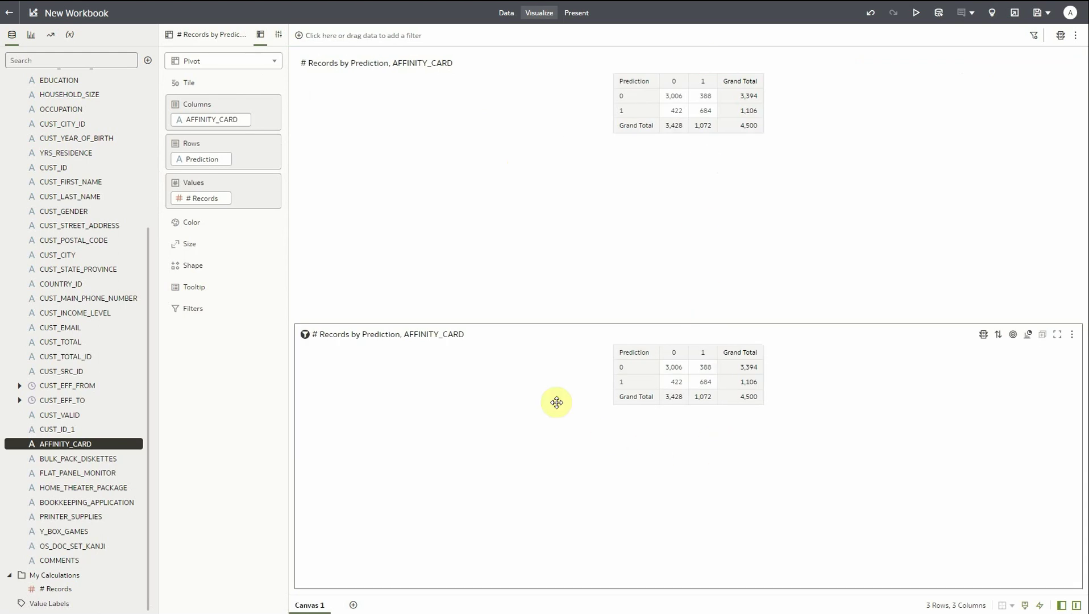
Display # Records in the lower pivot table as Percent Of all values
click(278, 36)
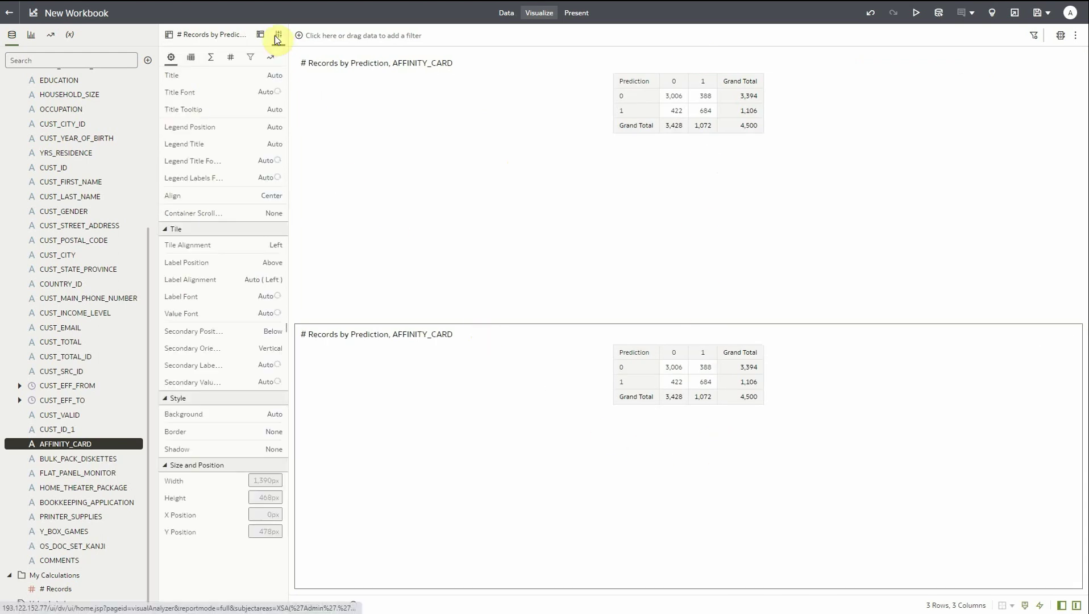
click(230, 57)
click(275, 162)
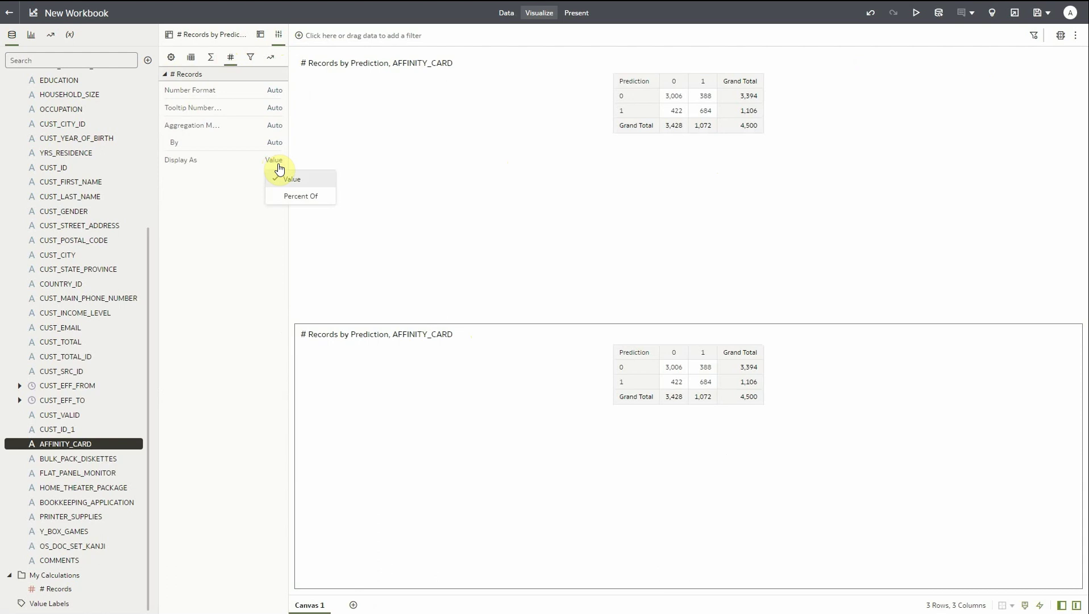
click(297, 195)
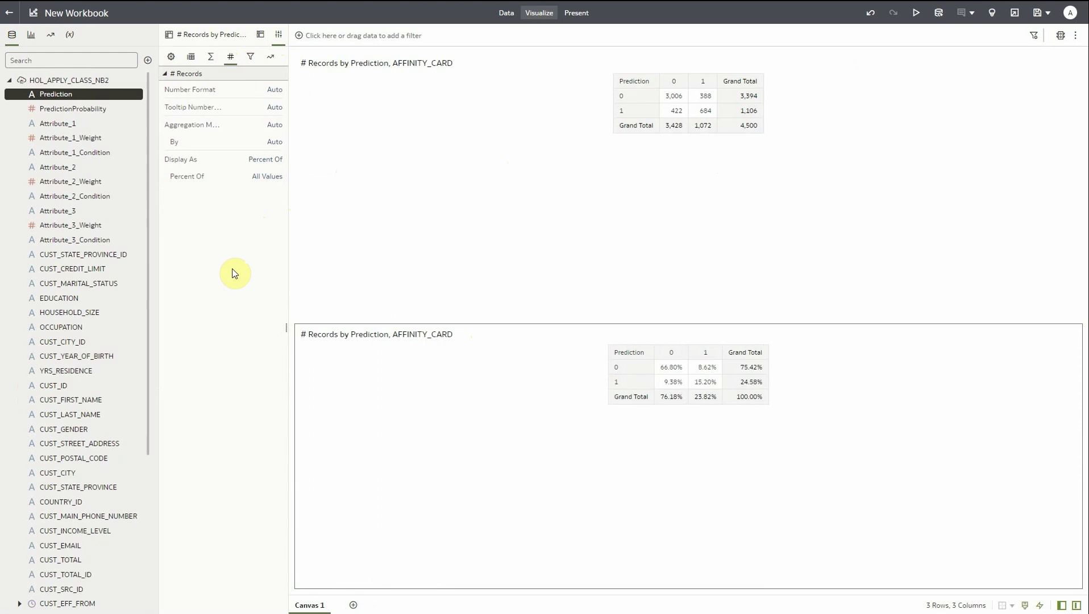
Add a new canvas and create a 100% Stacked Bar chart from YRS_RESIDENCE, AFFINITY_CARD and # Records
click(353, 605)
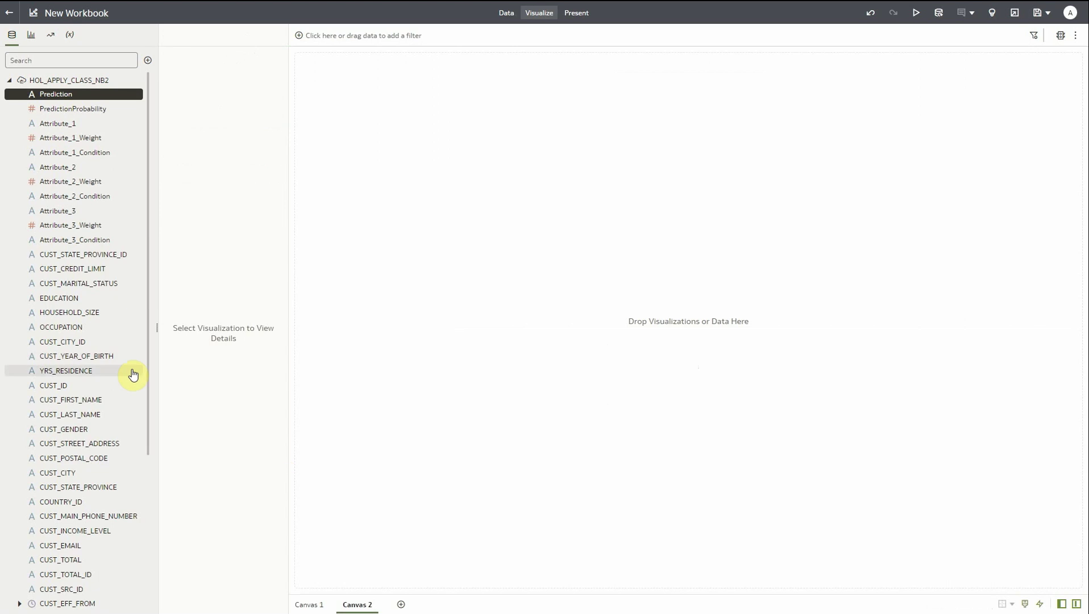
click(92, 371)
scroll(94, 387, down, 5)
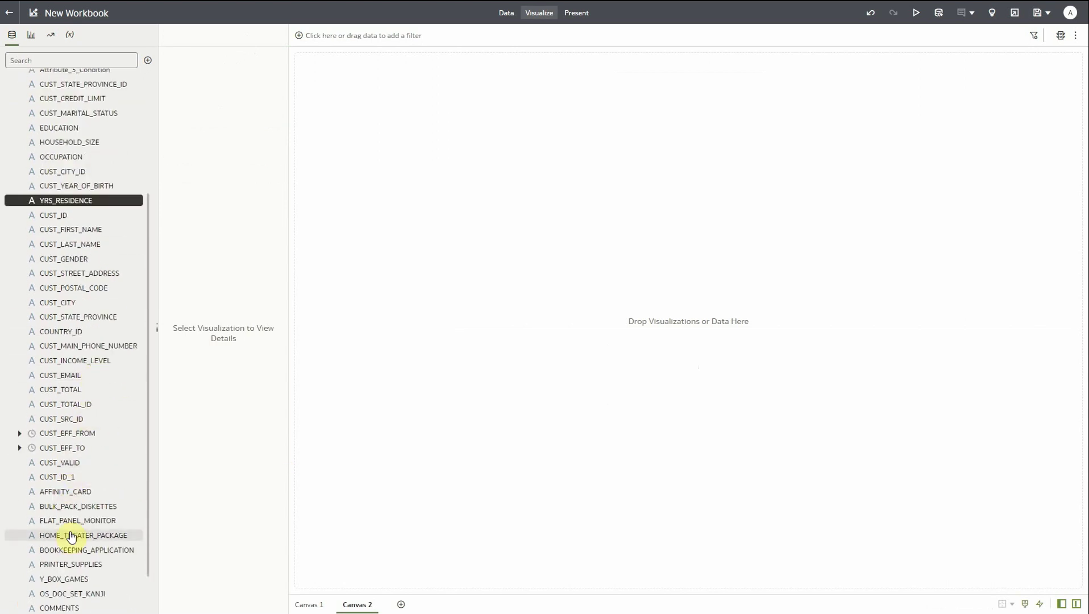
scroll(69, 509, down, 2)
ctrl+click(73, 443)
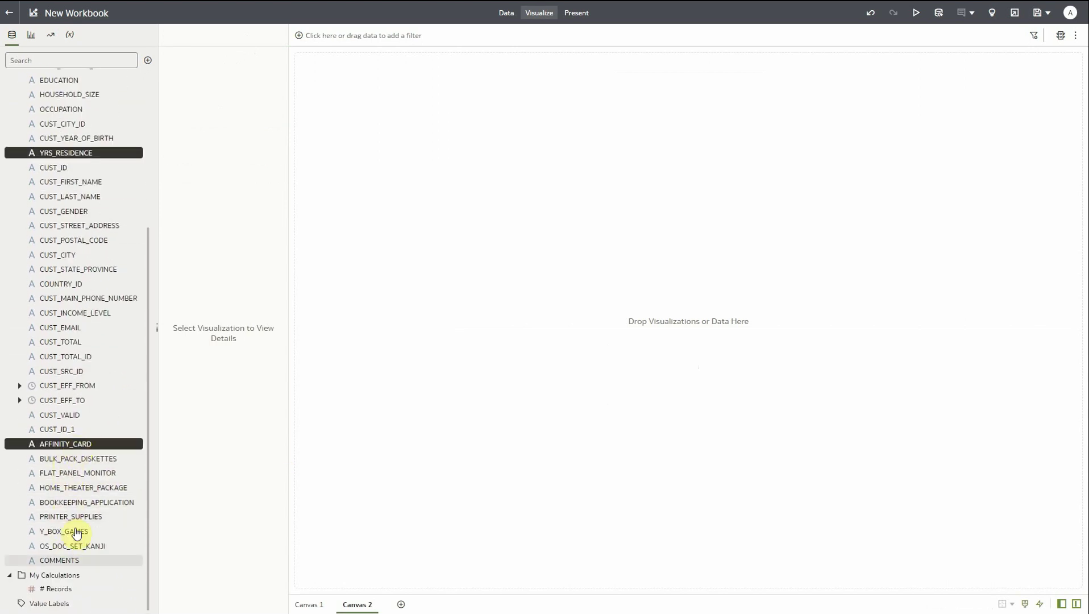
ctrl+click(55, 589)
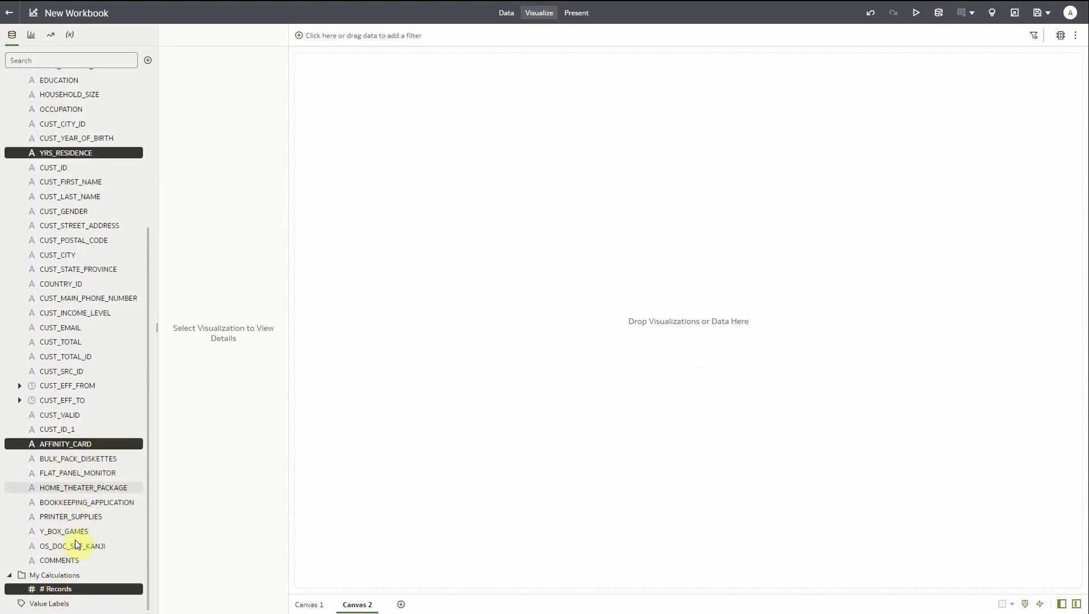
right_click(106, 444)
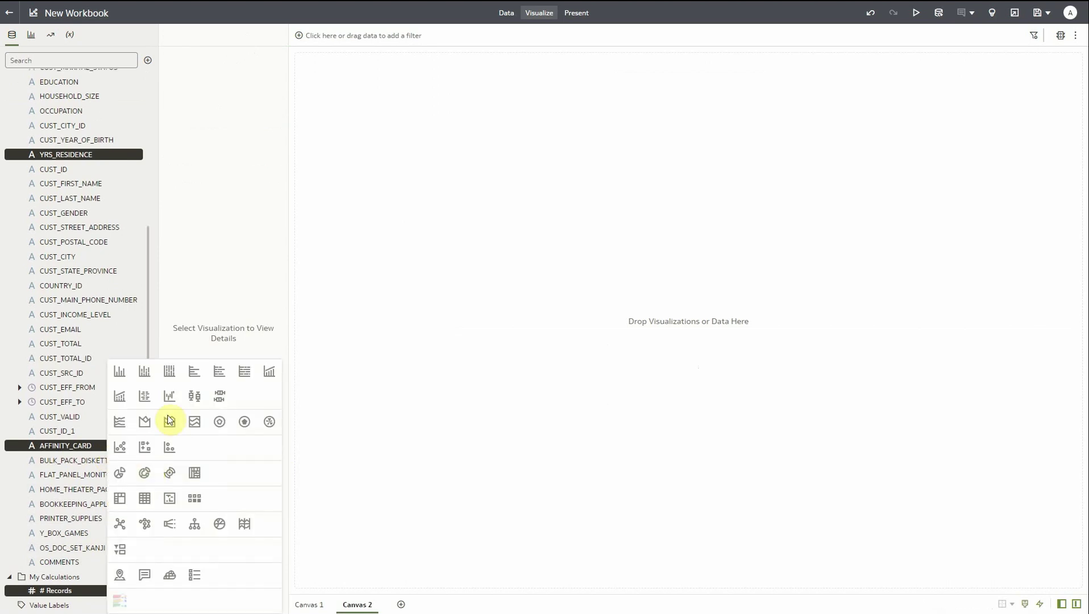
click(169, 371)
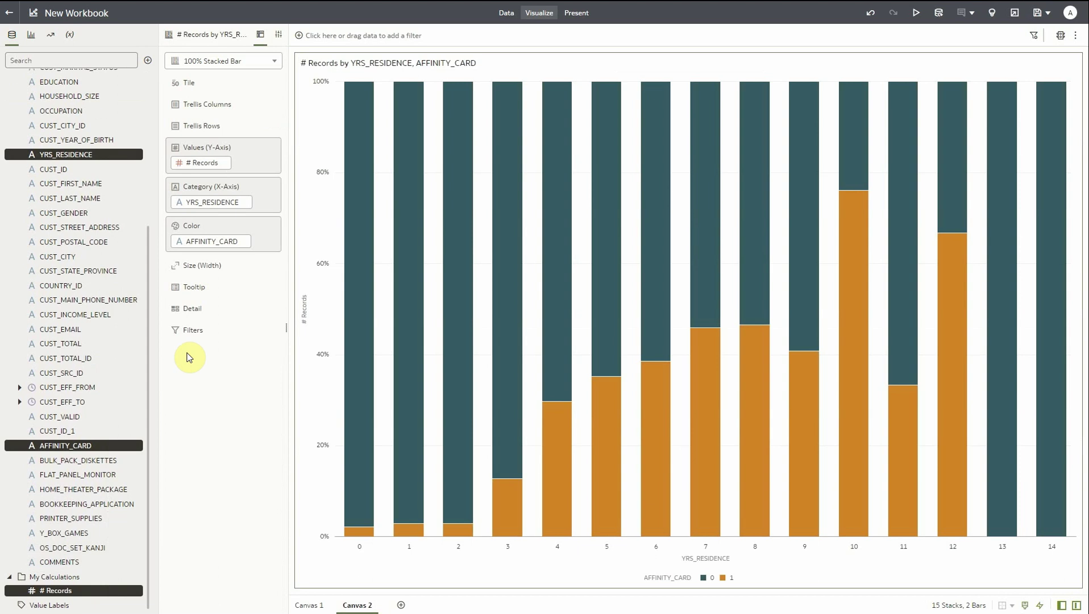
Duplicate the stacked bar chart on Canvas 2 and arrange the two charts one above the other
key(ctrl+d)
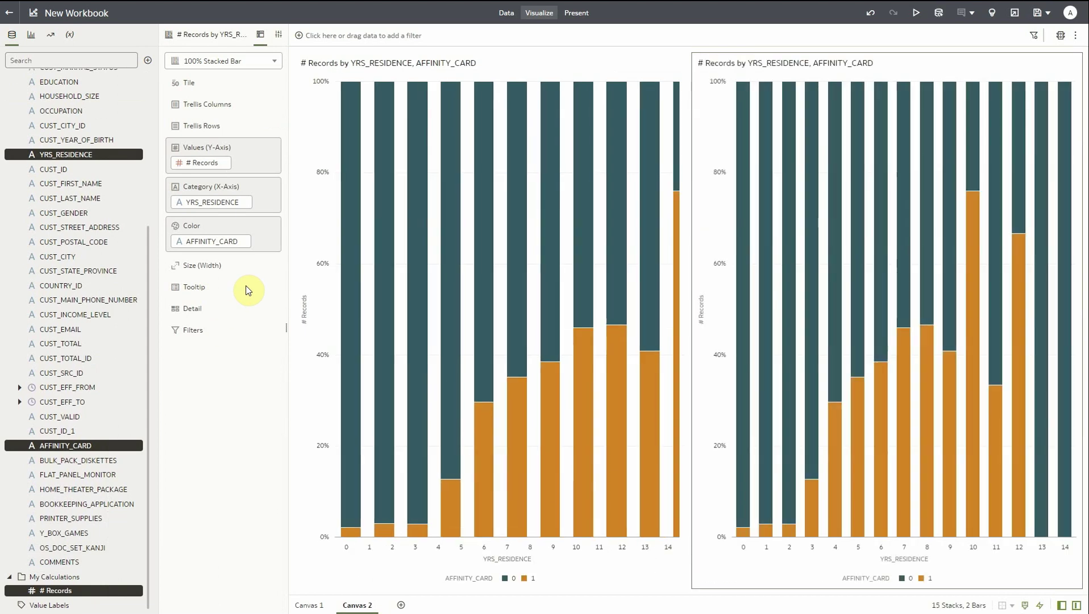
drag(776, 59, 739, 68)
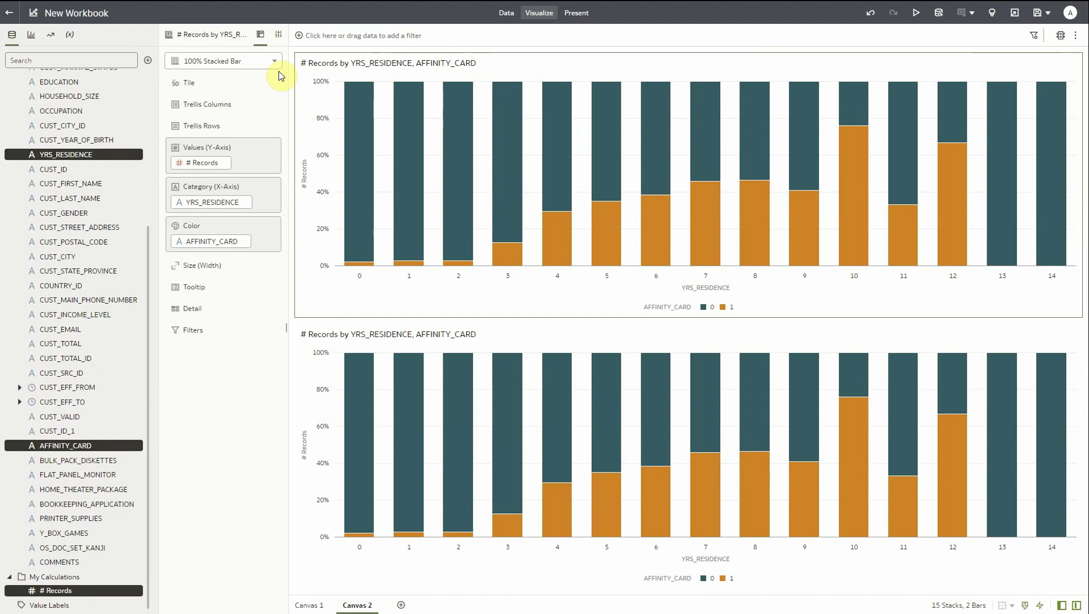
Change the upper chart on Canvas 2 to Stacked Bar and duplicate both charts so the copies sit beside the originals
click(261, 61)
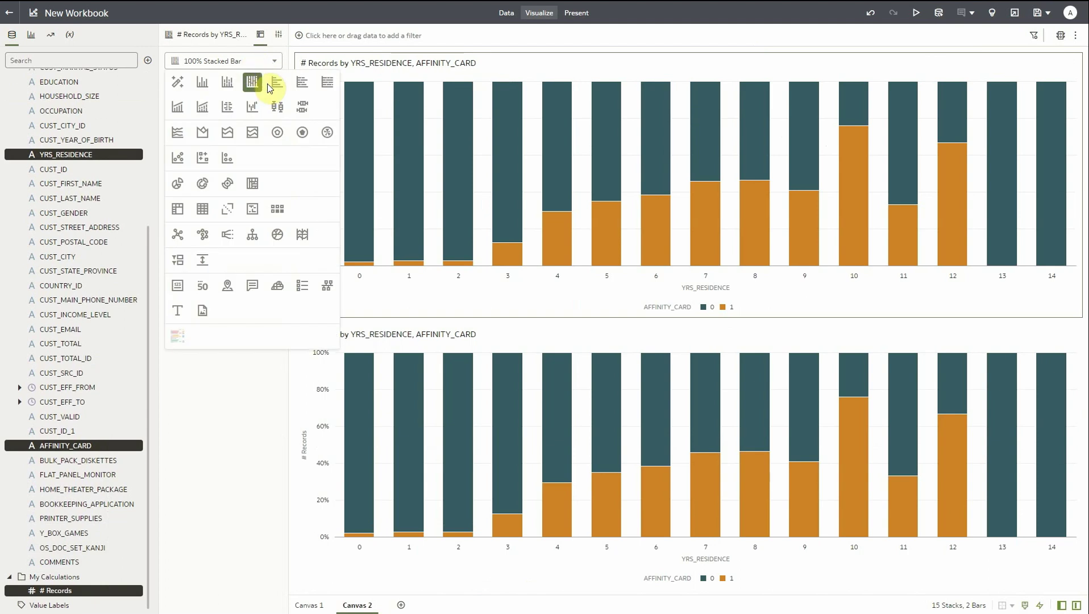
click(227, 83)
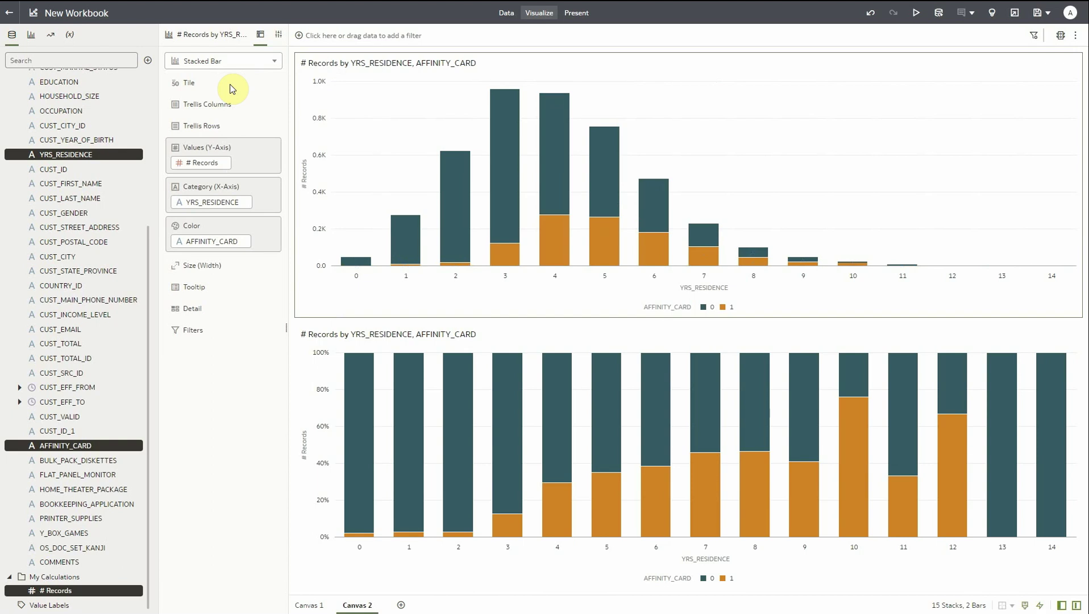
click(582, 328)
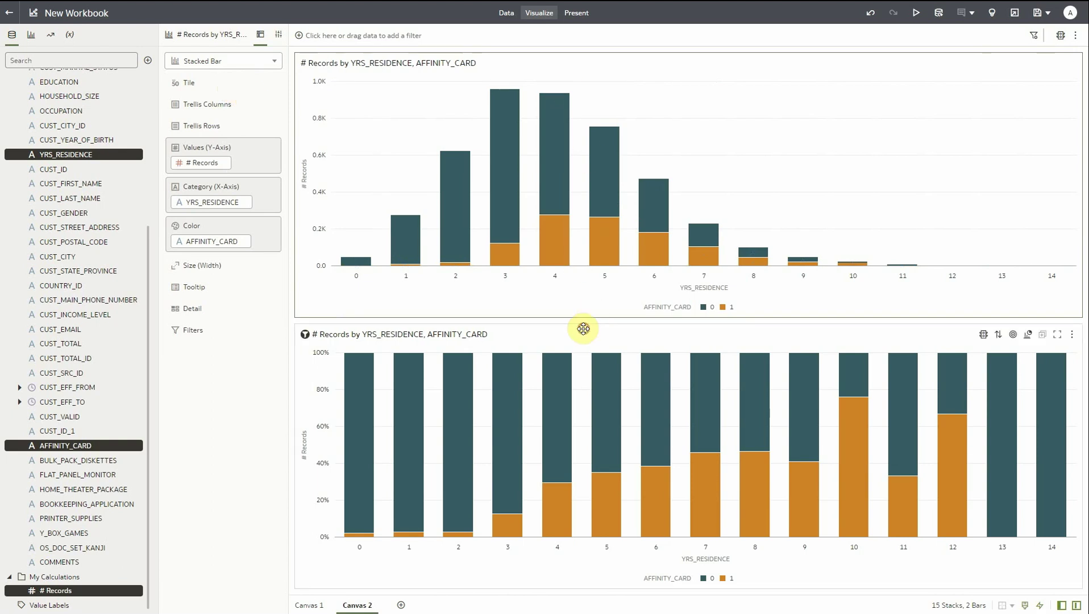
ctrl+click(686, 226)
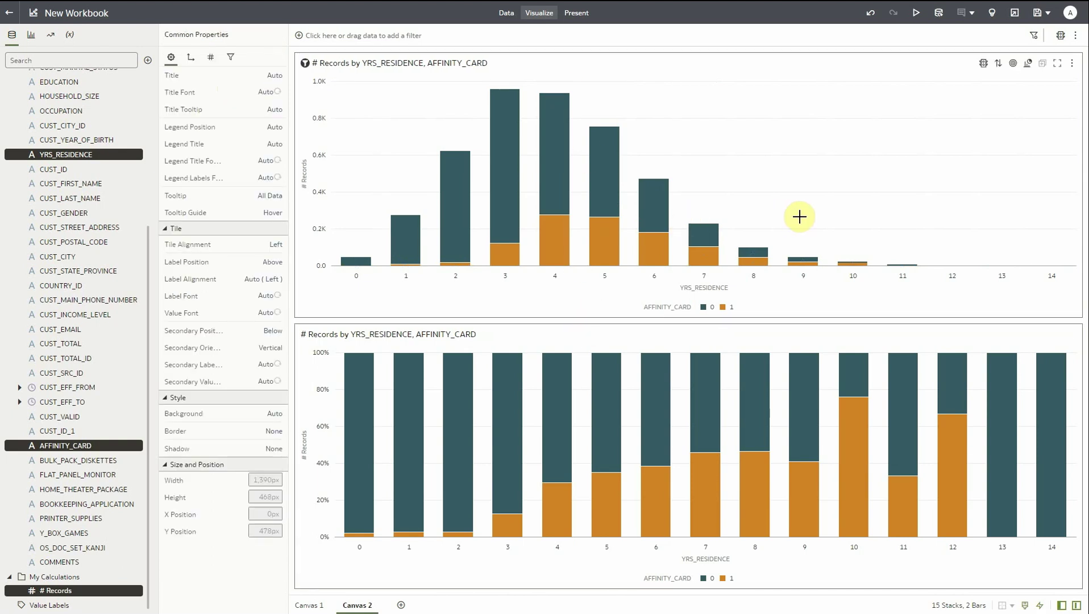
key(ctrl+d)
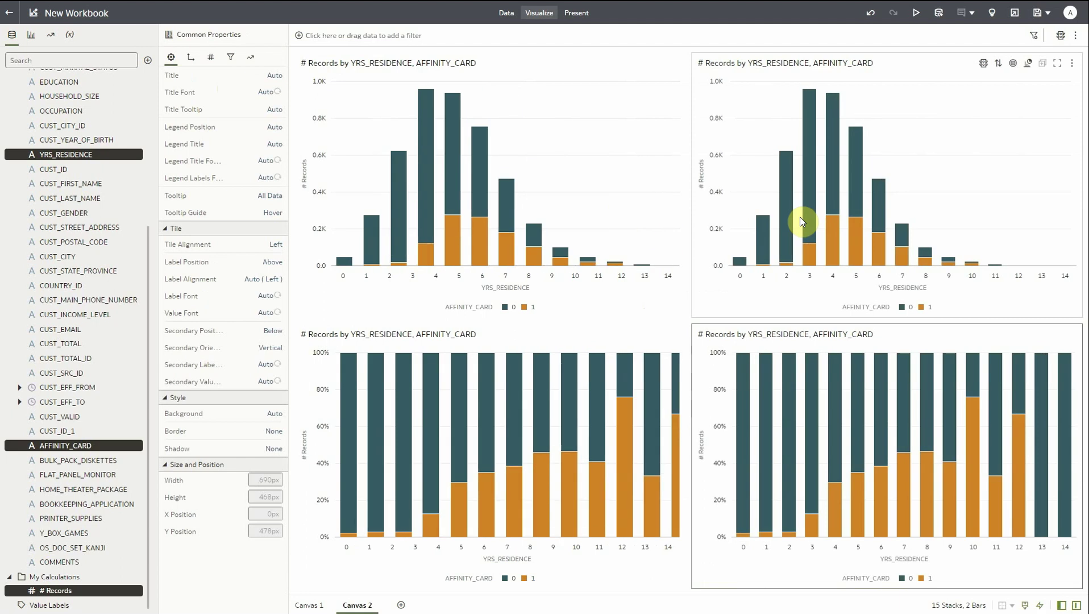
Replace AFFINITY_CARD with Prediction as the color in the duplicated stacked bar and 100% stacked bar charts
click(758, 204)
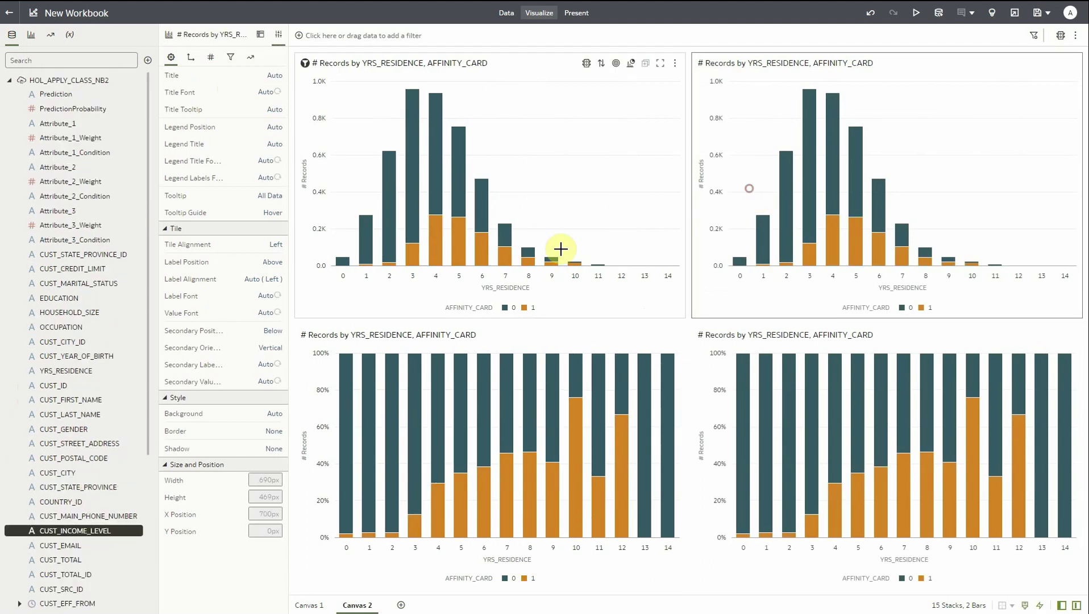
click(59, 95)
drag(59, 94, 828, 175)
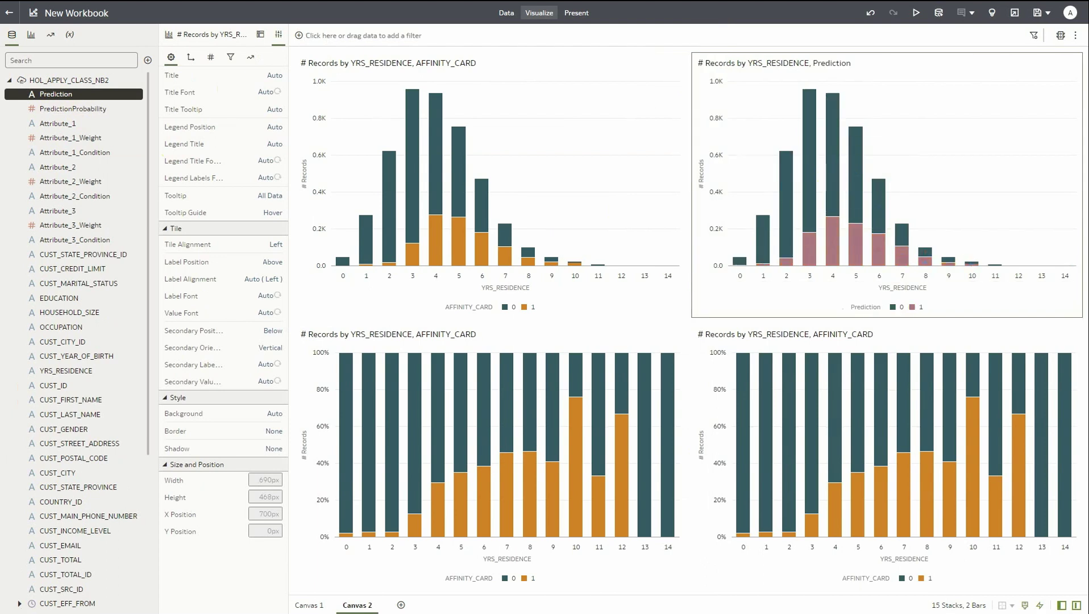
click(972, 328)
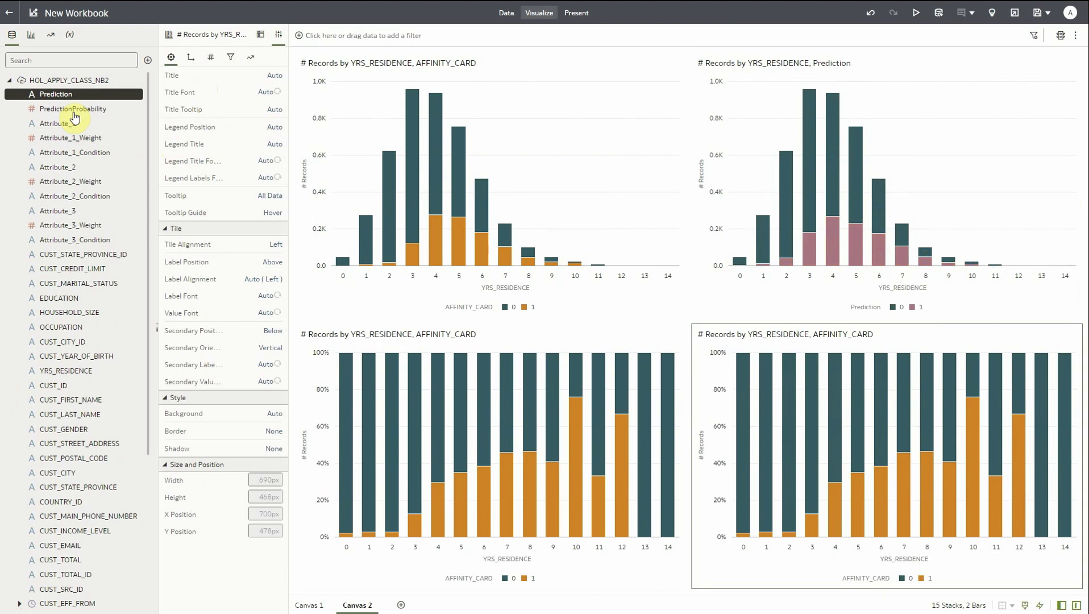
drag(73, 97, 834, 446)
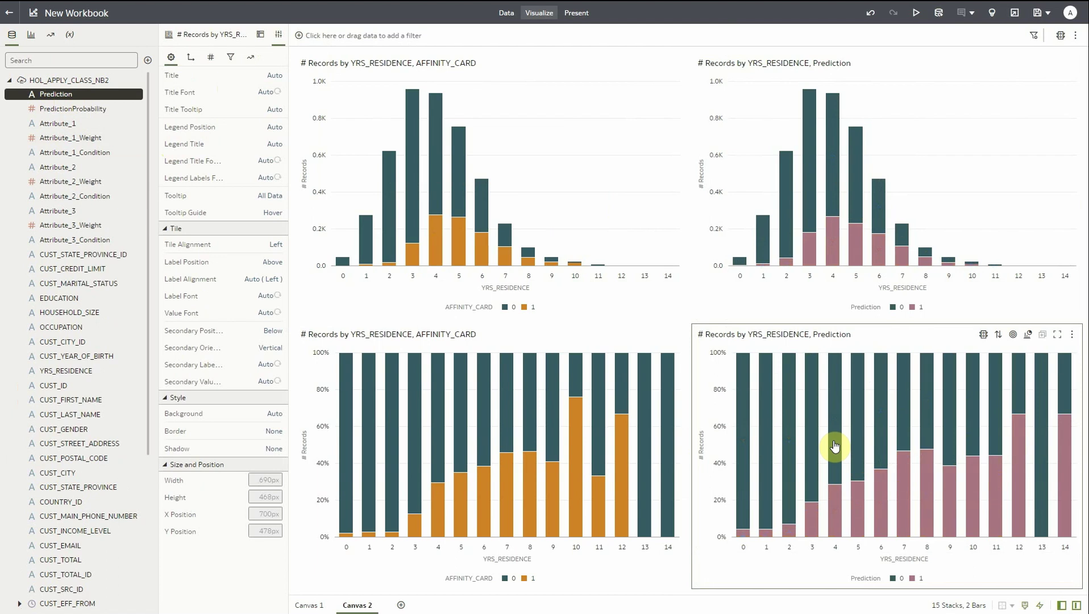
Replace YRS_RESIDENCE with EDUCATION as the category in all four charts on Canvas 2
click(507, 208)
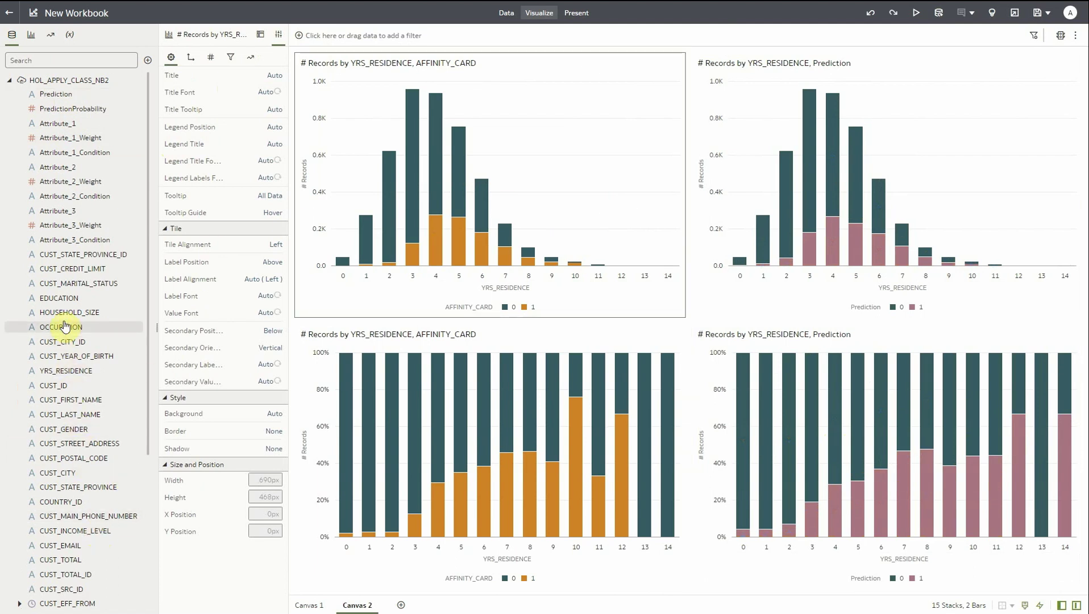
drag(62, 300, 482, 301)
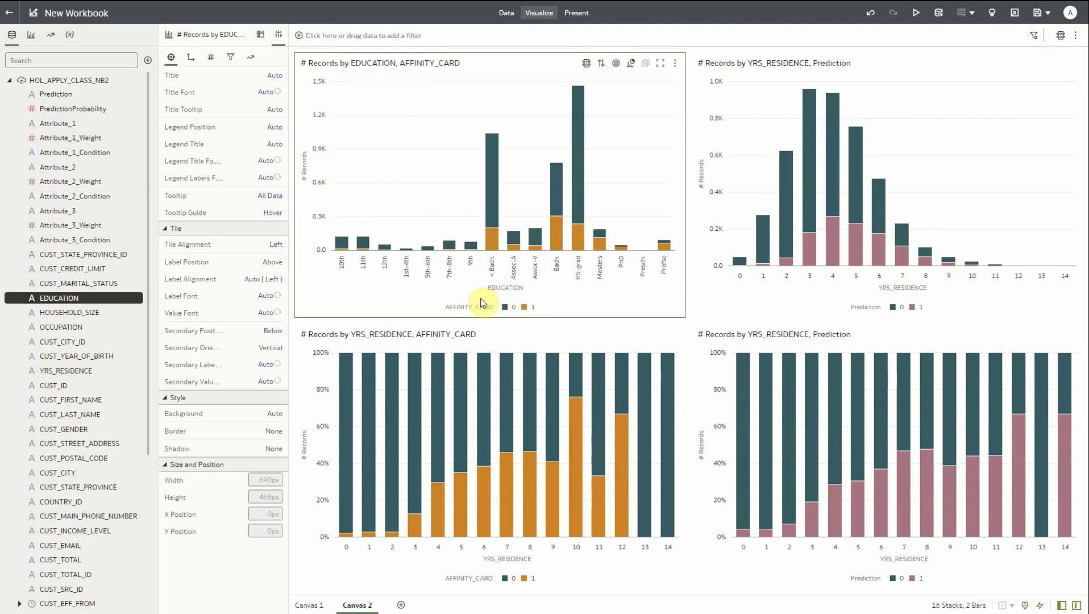
drag(94, 301, 841, 311)
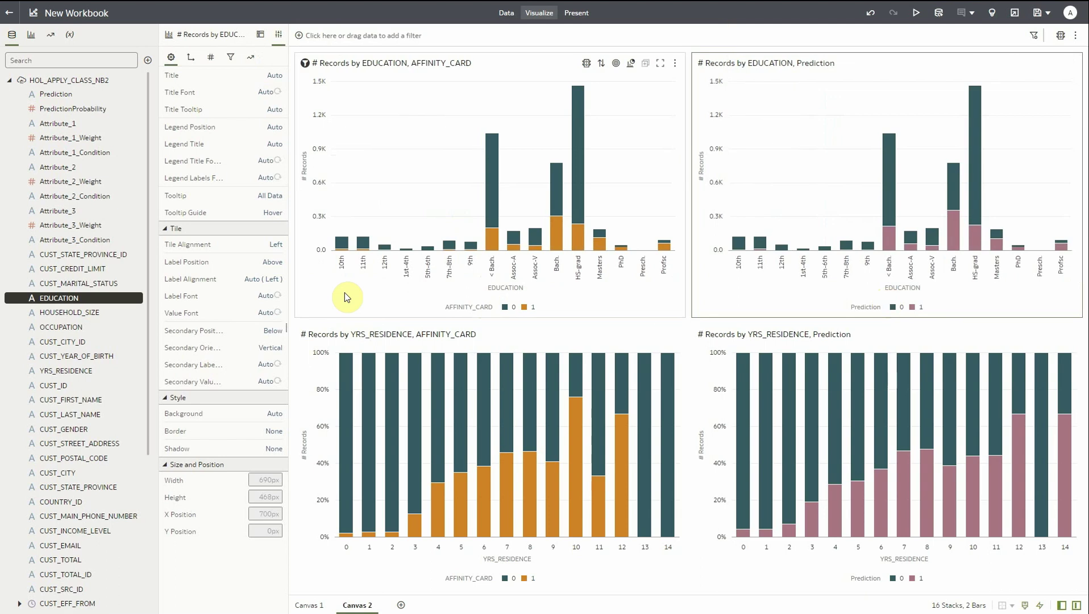
drag(59, 298, 887, 569)
drag(84, 401, 426, 486)
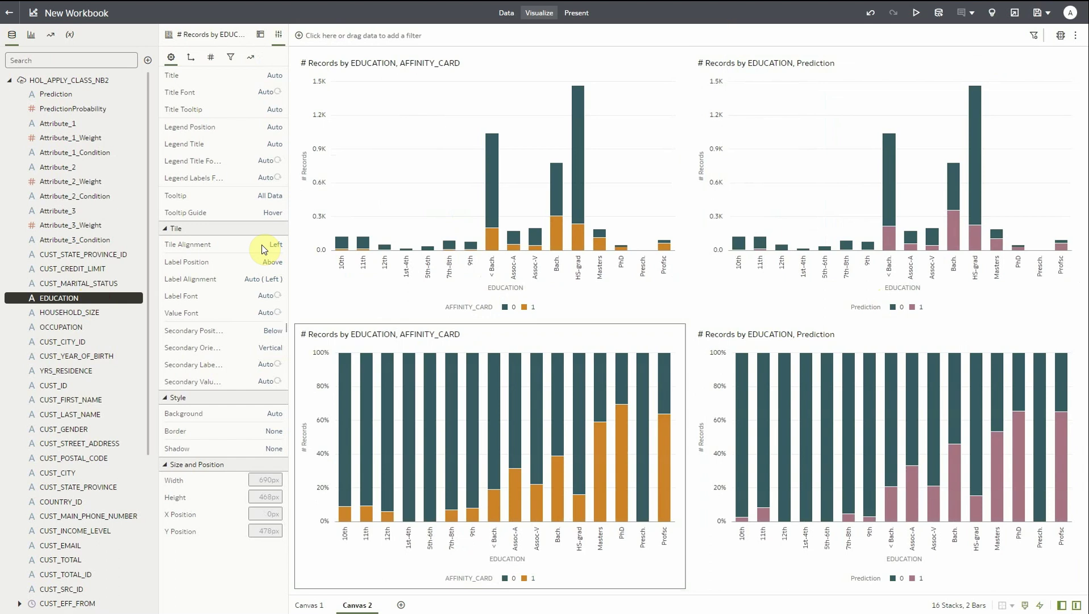
Add a new canvas and create a Table visualization from CUST_ID, Prediction and PredictionProbability
click(401, 606)
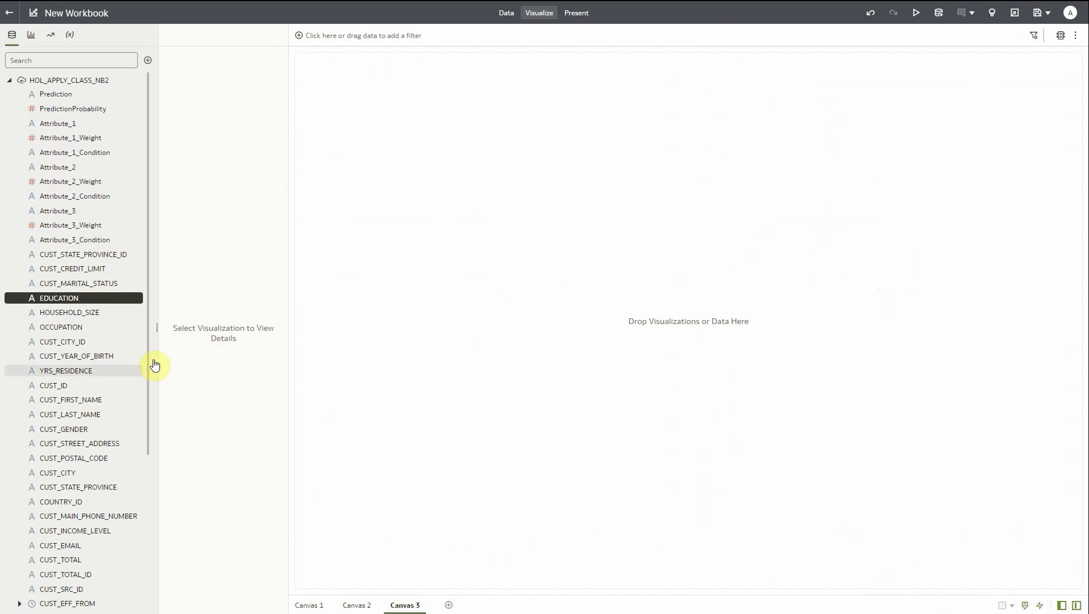
double_click(66, 387)
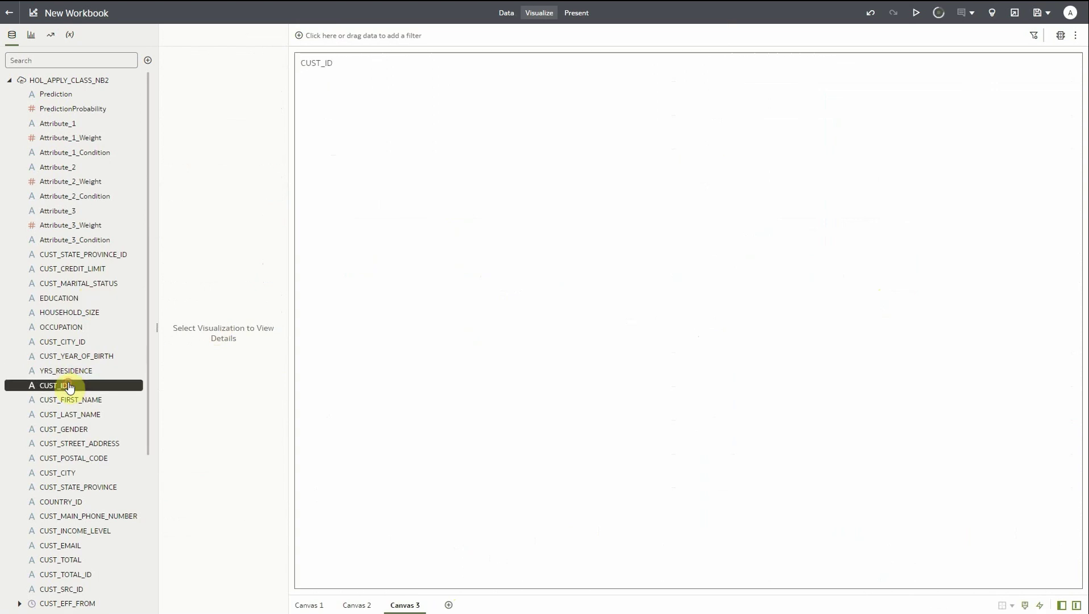
double_click(72, 95)
double_click(72, 109)
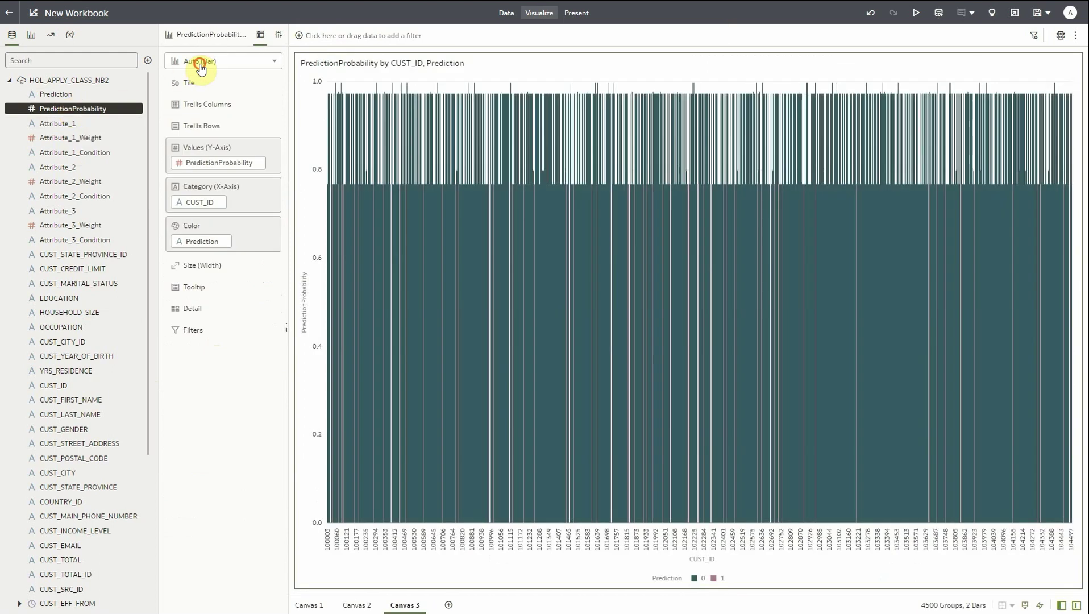
click(199, 63)
click(202, 209)
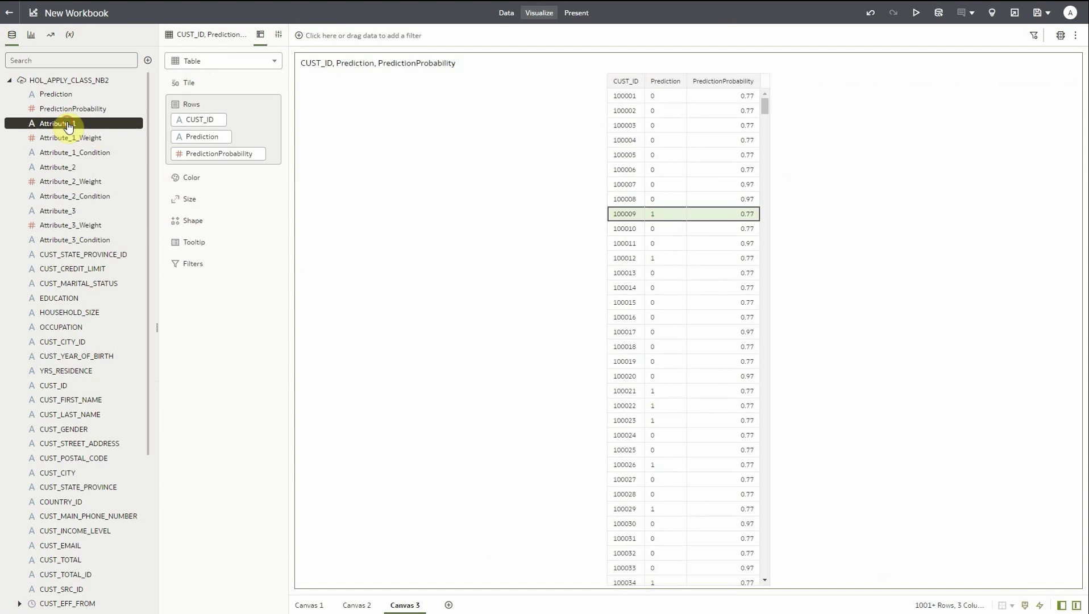
Color the table by Prediction, add the Attribute_1 to Attribute_3 fields with their weights and conditions as rows, and hide the data list
click(67, 97)
drag(67, 100, 186, 181)
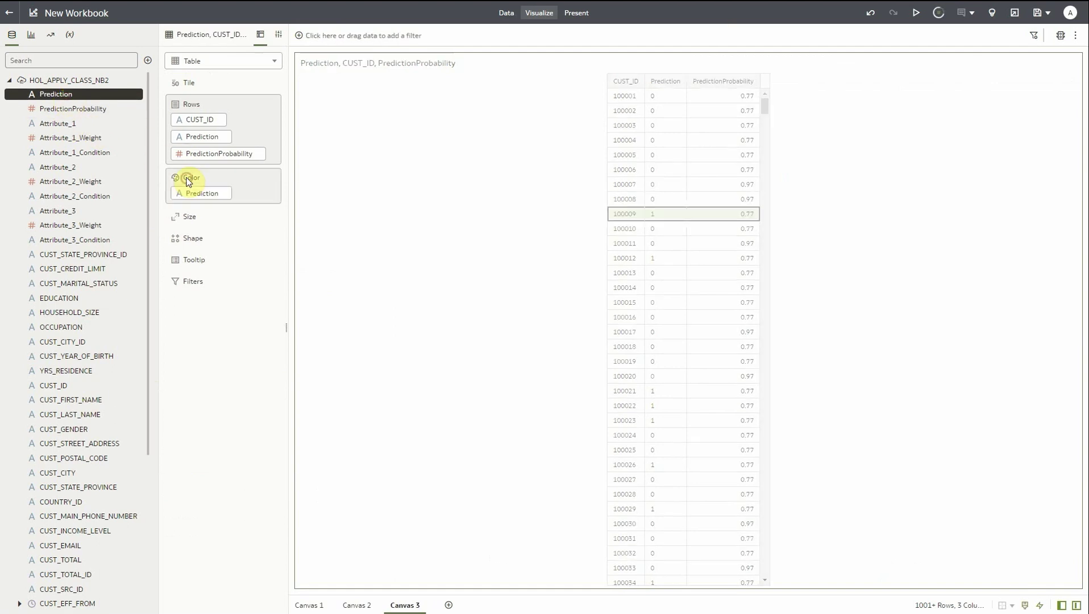
drag(59, 124, 57, 240)
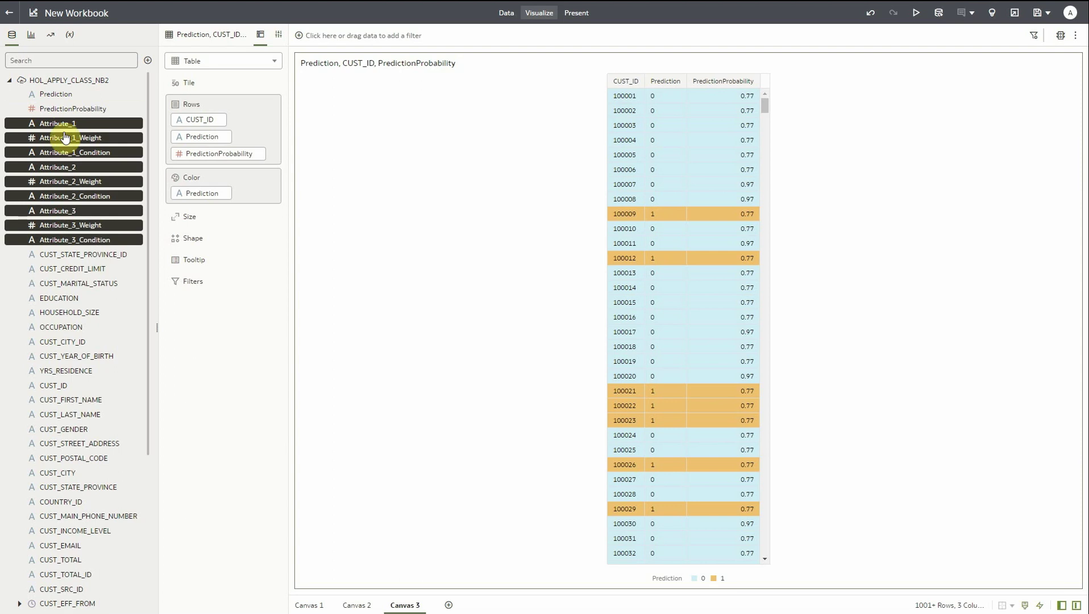
drag(67, 129, 185, 167)
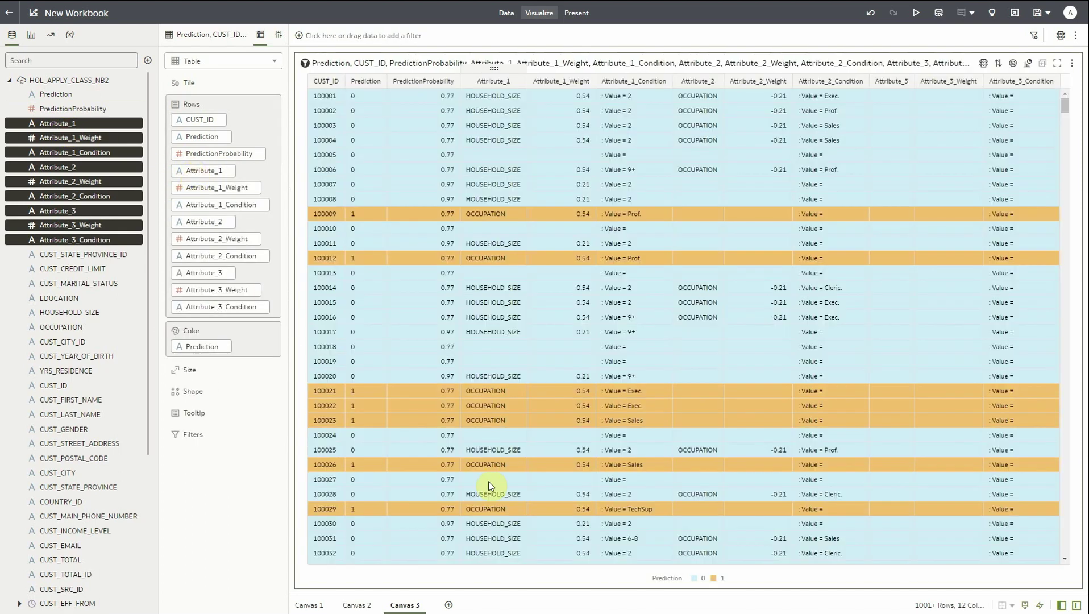
click(1061, 606)
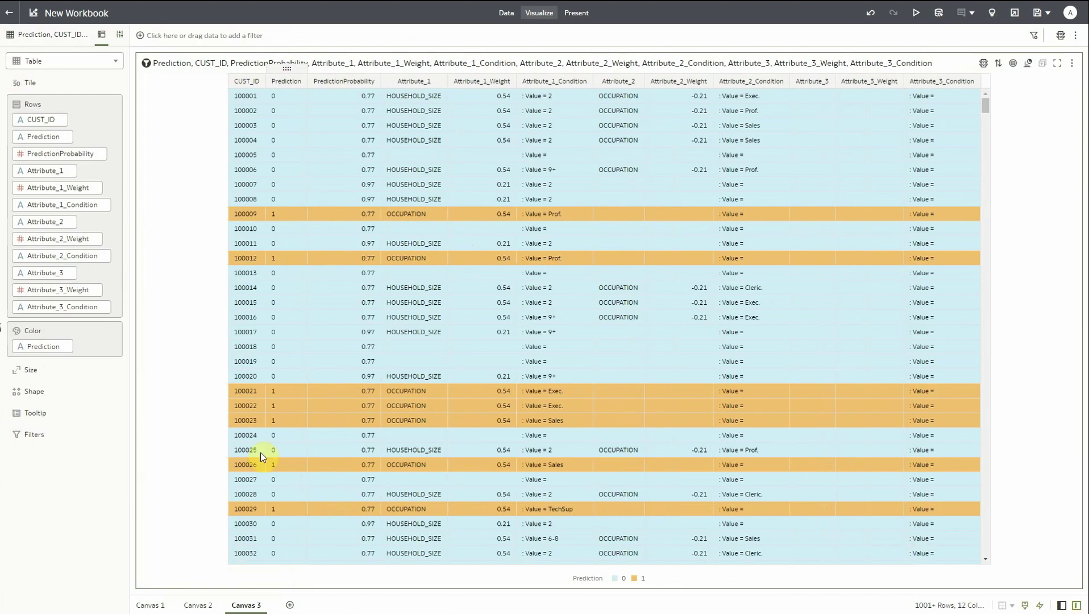
click(243, 450)
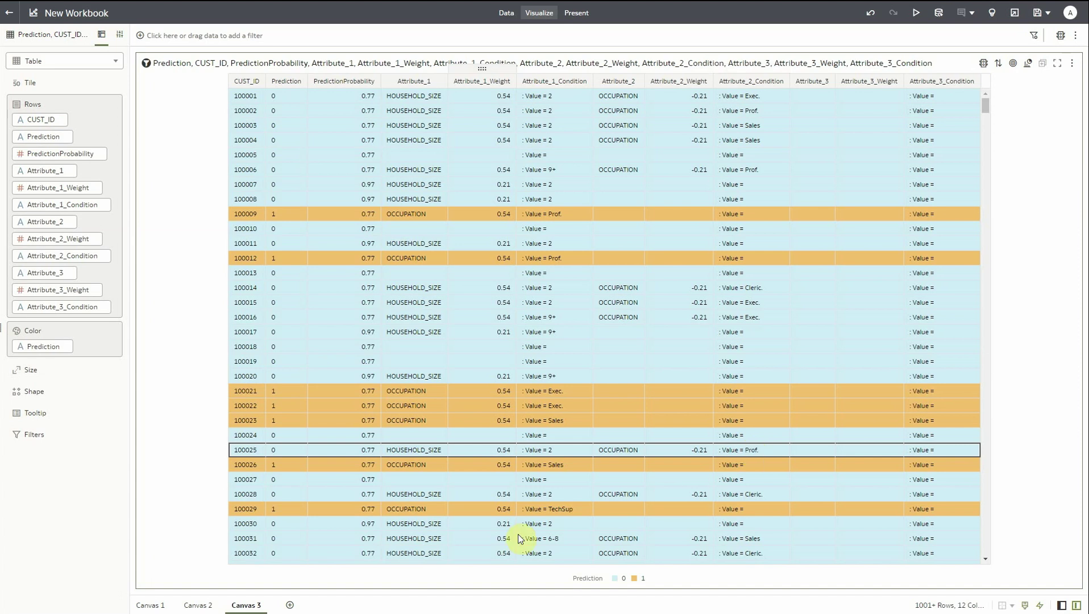
Add a new canvas, add the HOL_APPLY_CLASS_NB2_LIFT dataset to the workbook and collapse the HOL_APPLY_CLASS_NB2 fields
click(288, 606)
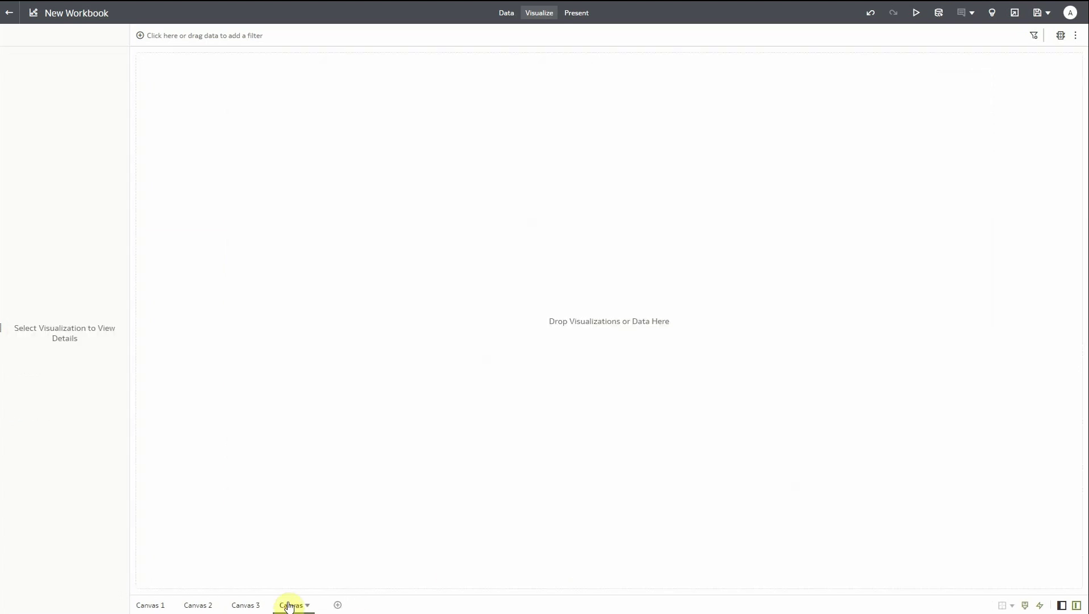
click(1062, 605)
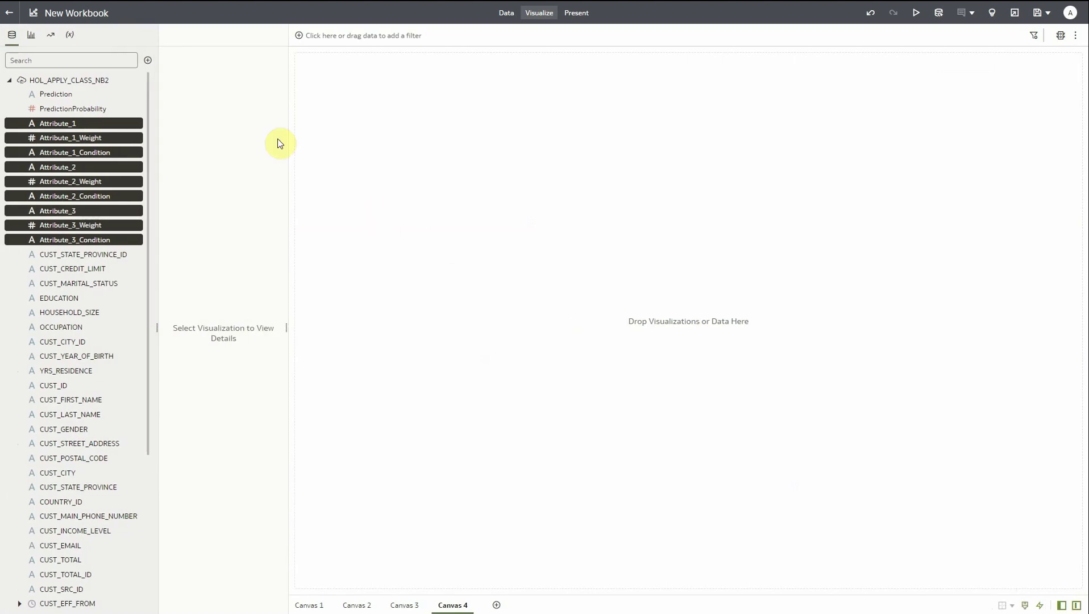
click(148, 61)
click(163, 75)
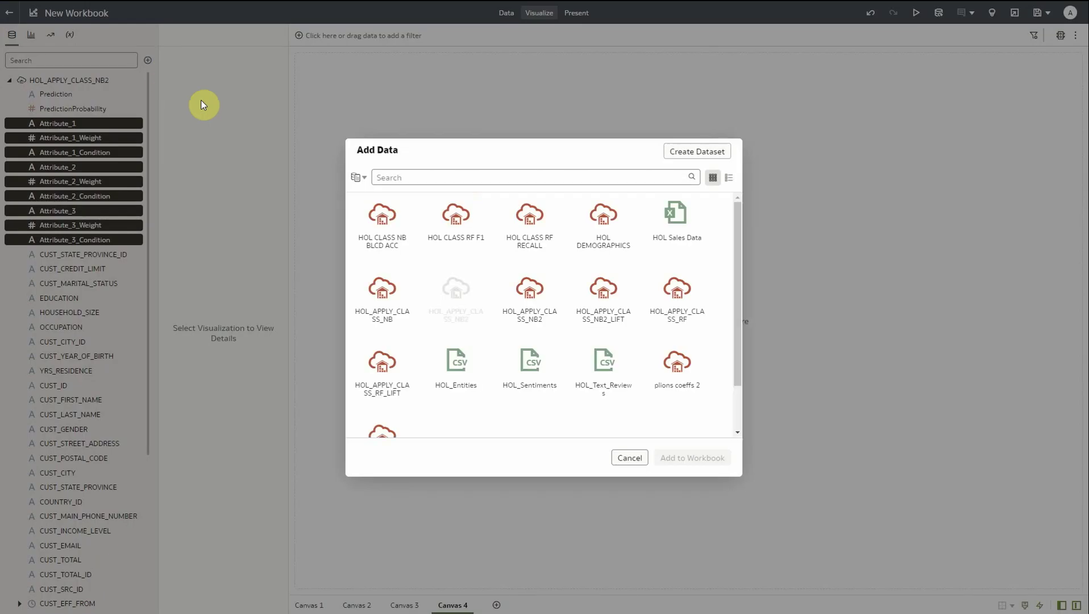
double_click(605, 322)
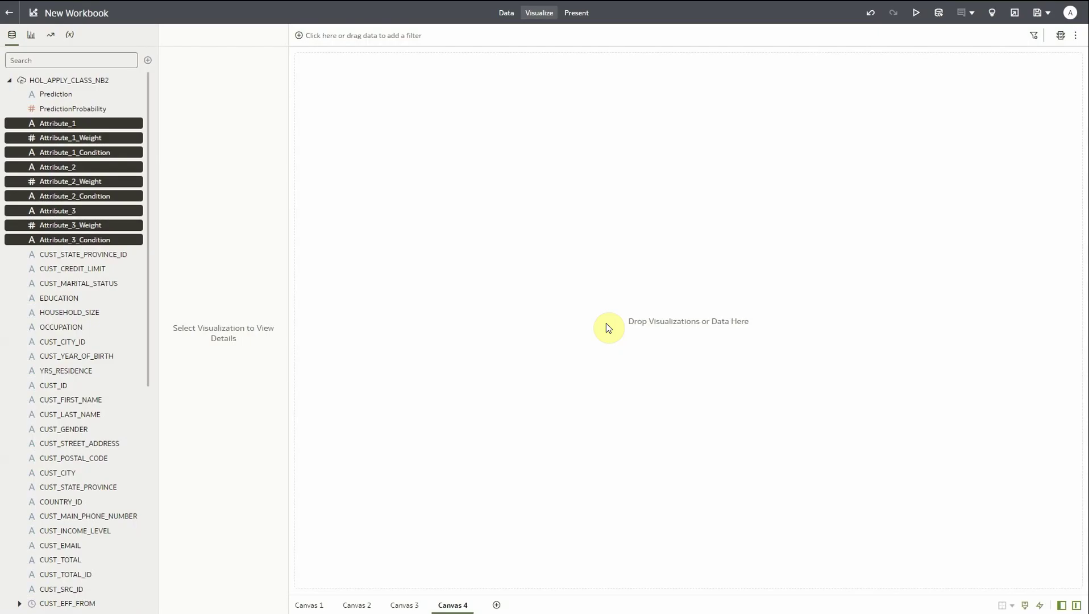
click(9, 80)
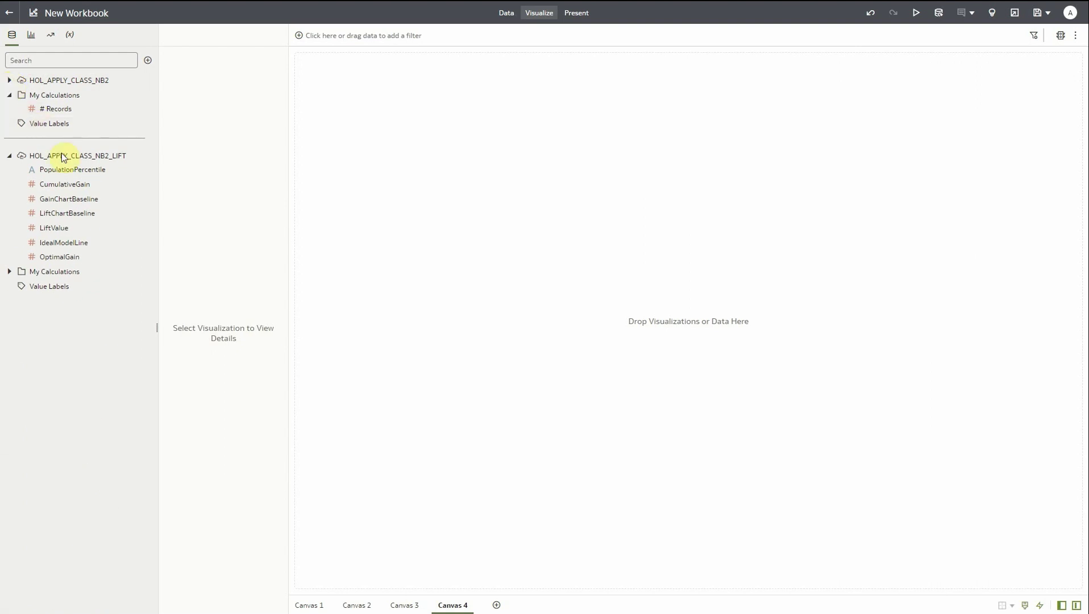
Create a Line chart of GainChartBaseline by PopulationPercentile on Canvas 4
click(72, 174)
double_click(71, 174)
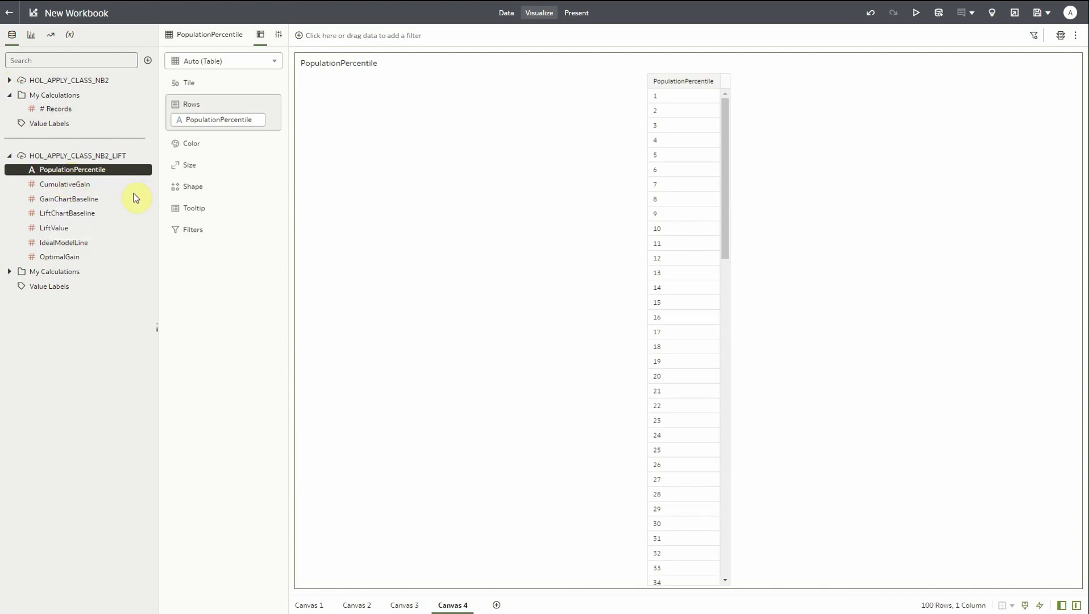
click(82, 202)
double_click(82, 204)
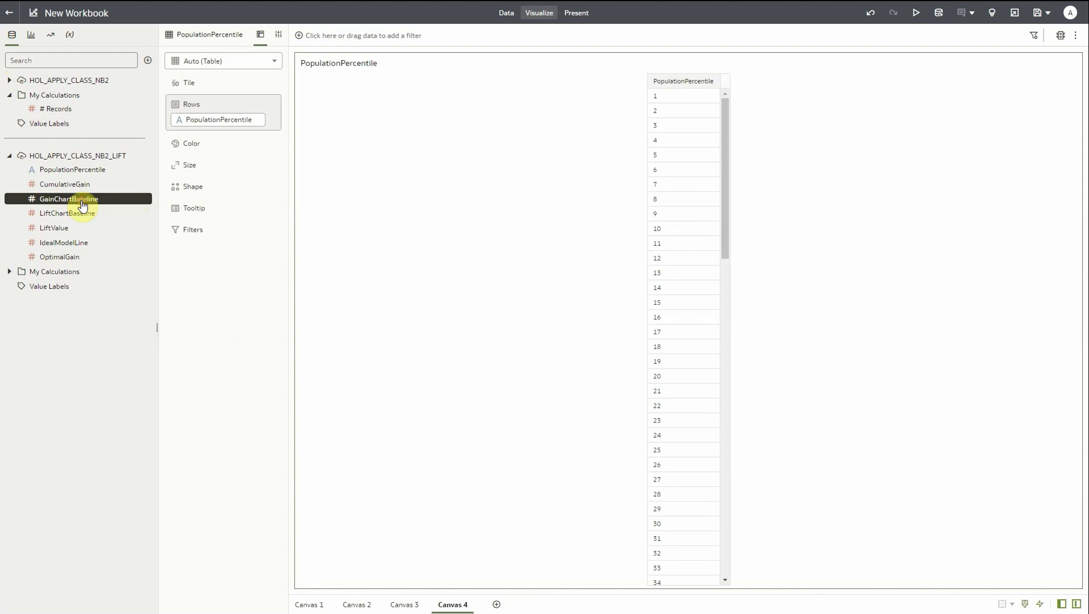
click(195, 68)
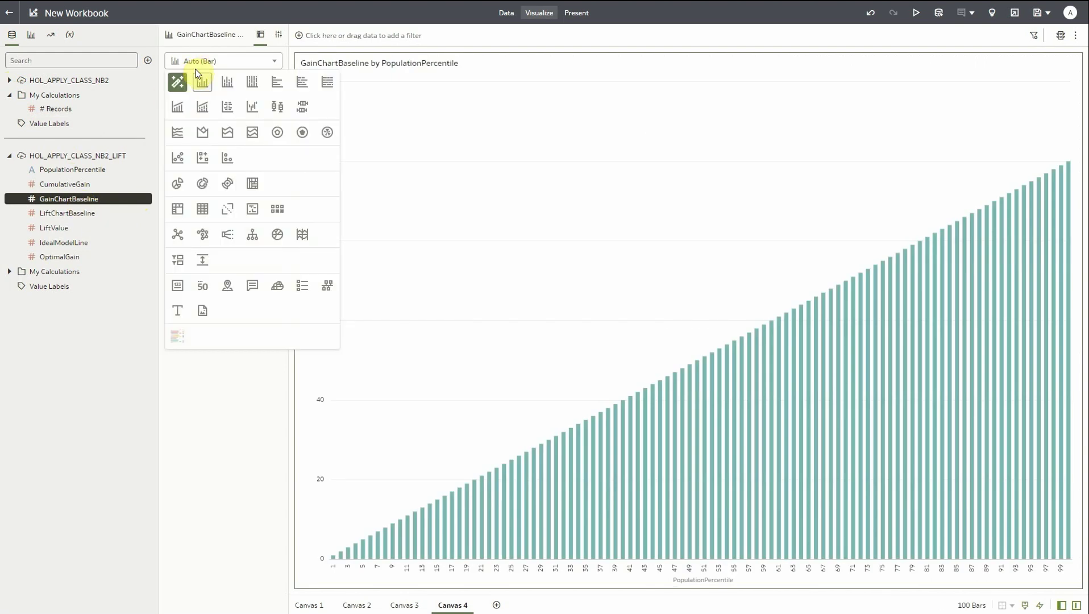
click(187, 132)
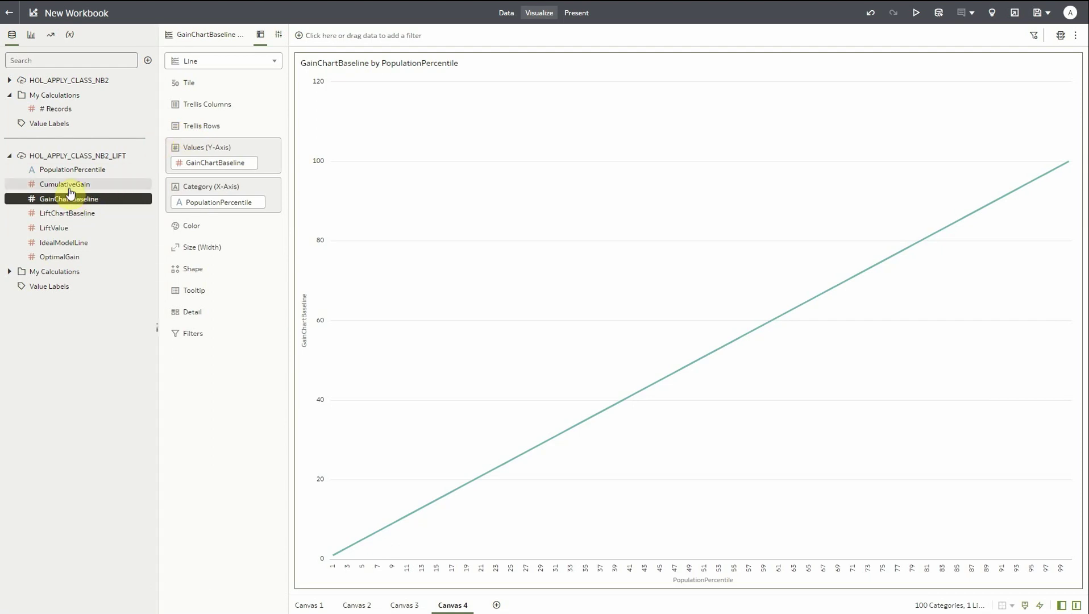
Add CumulativeGain and OptimalGain to the Y-axis values of the line chart
drag(67, 185, 152, 185)
drag(193, 174, 194, 177)
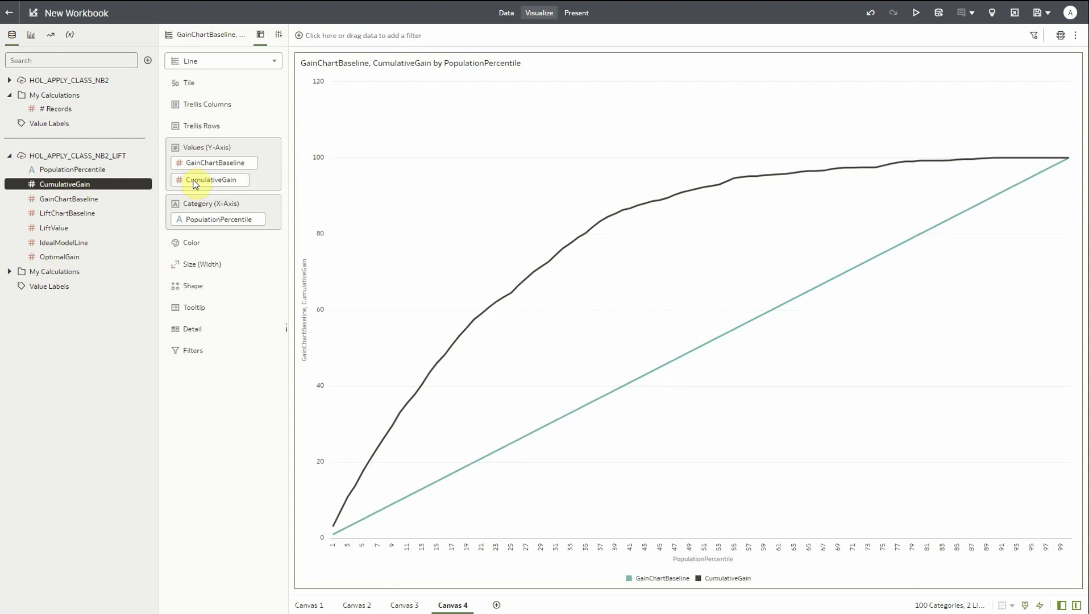
click(57, 256)
drag(61, 261, 189, 195)
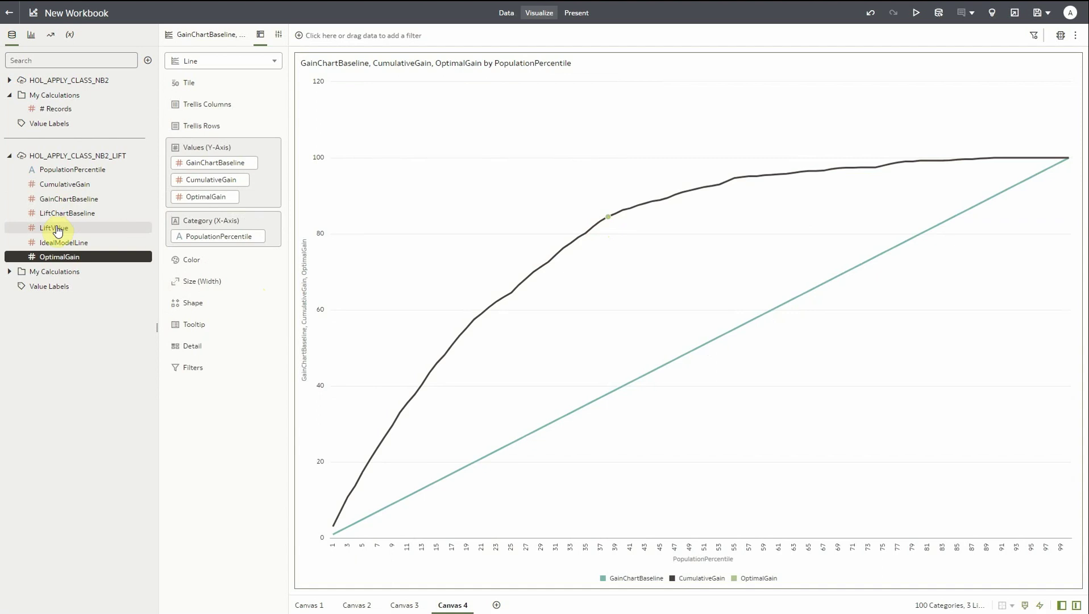
Add LiftValue from HOL_APPLY_CLASS_NB2_LIFT to the line chart's Y-axis values and plot it on the Y2 axis
drag(61, 228, 177, 212)
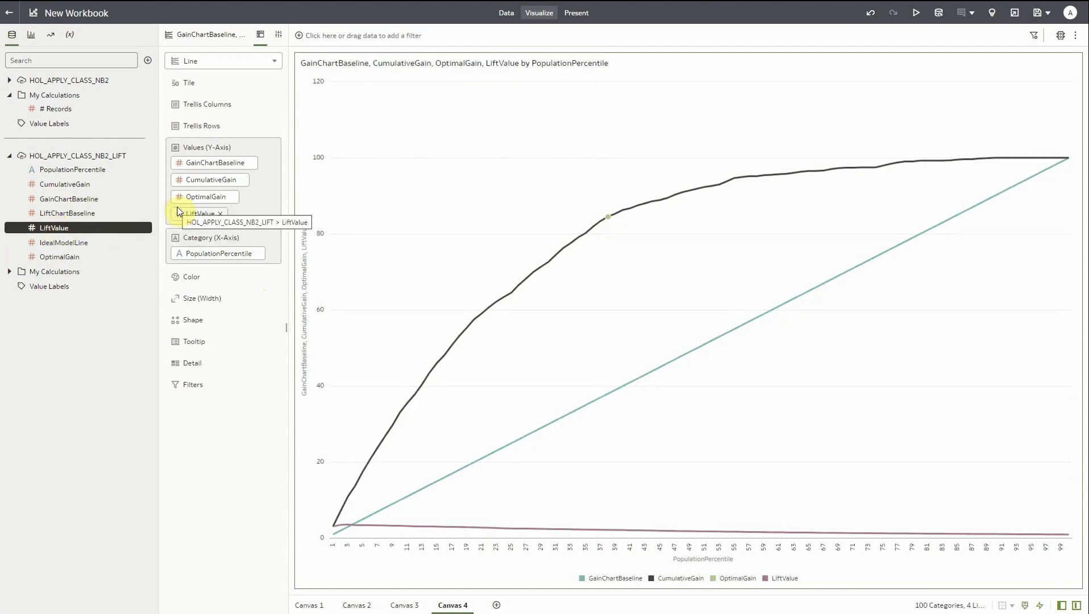
right_click(183, 214)
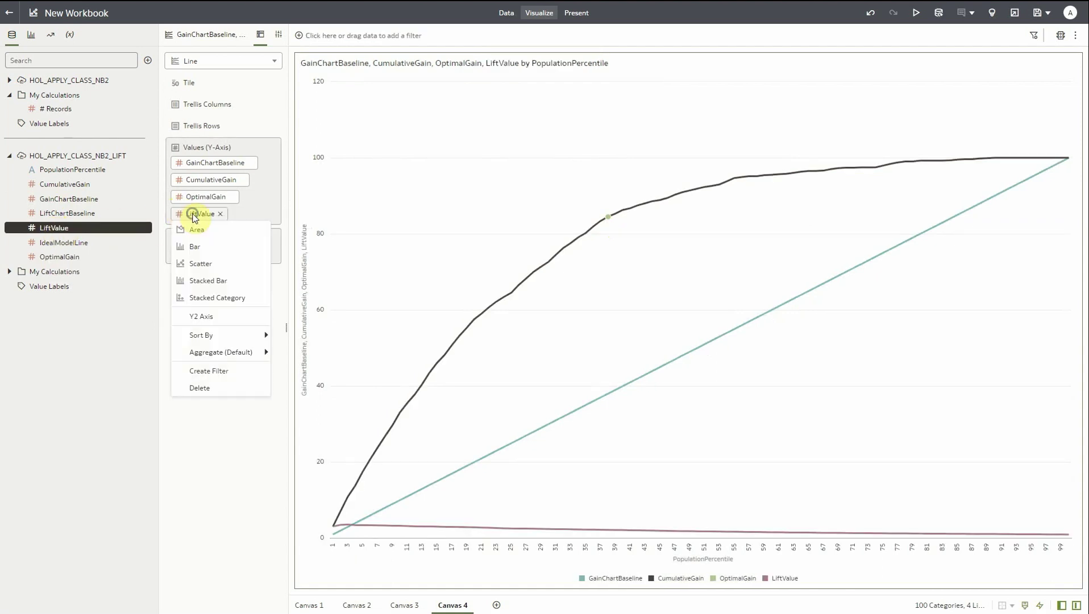
click(218, 321)
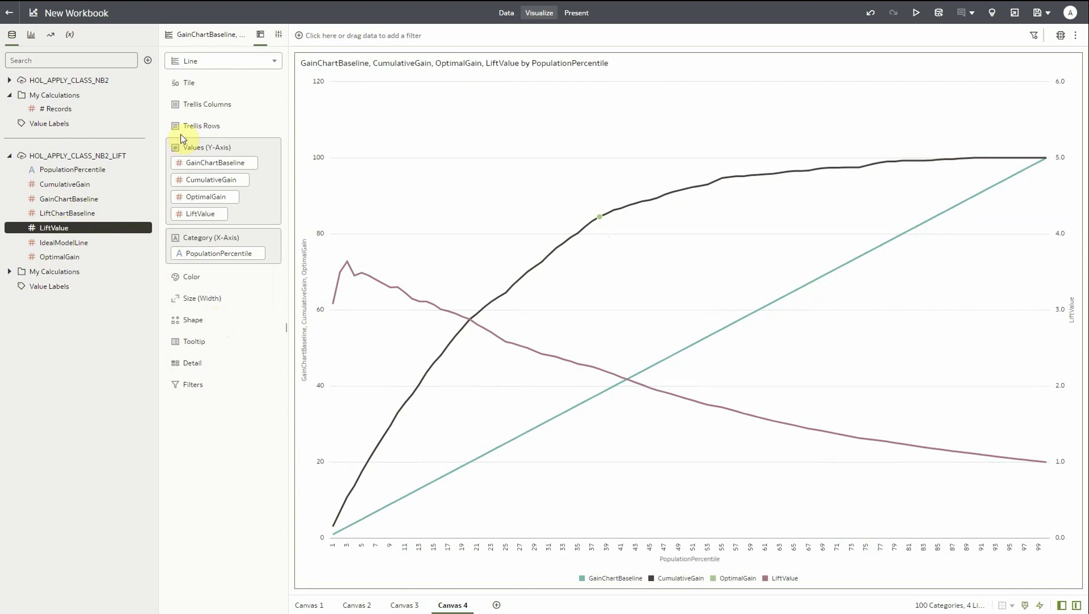
Find the HOL_APPLY_CLASS_RF_LIFT dataset by searching for "lif" and add it to the workbook
click(148, 61)
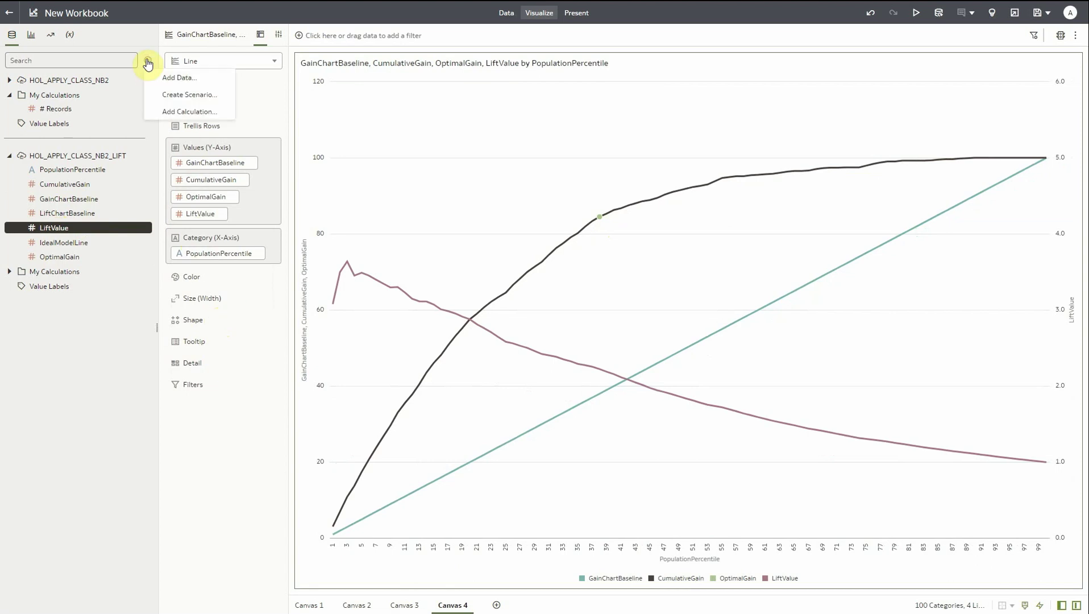
click(179, 78)
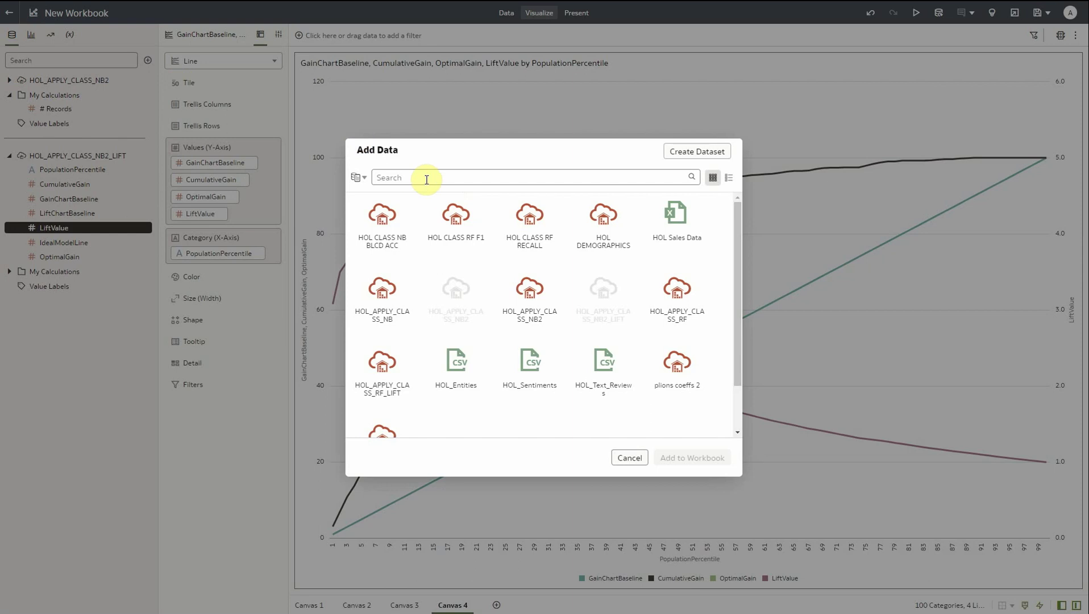
click(426, 179)
text(lif)
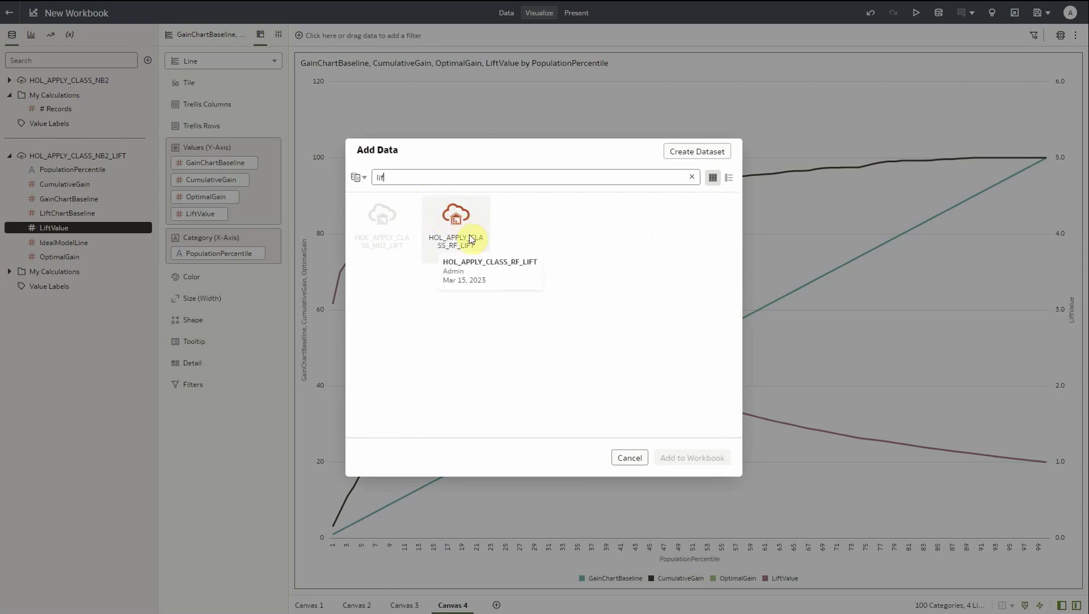
double_click(462, 229)
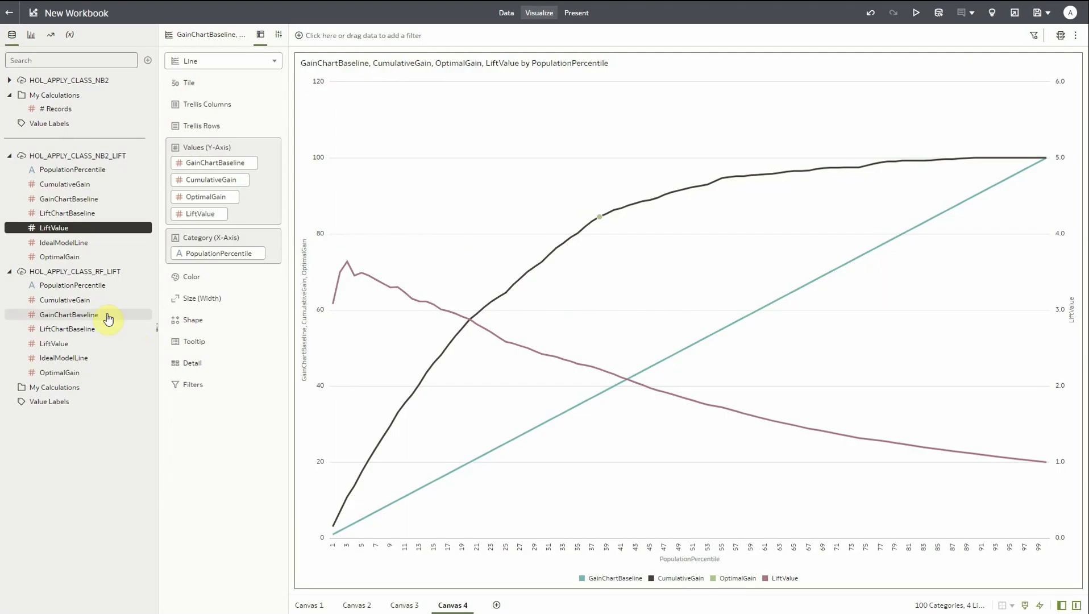
Add CumulativeGain and OptimalGain from HOL_APPLY_CLASS_RF_LIFT to the line chart's Y-axis values
drag(67, 300, 192, 226)
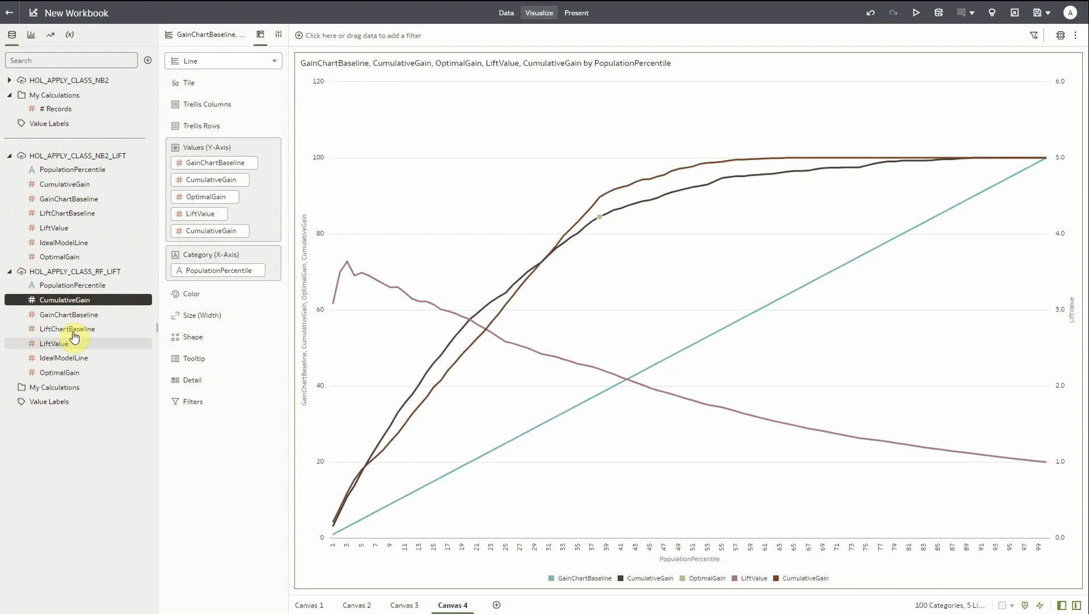
double_click(67, 373)
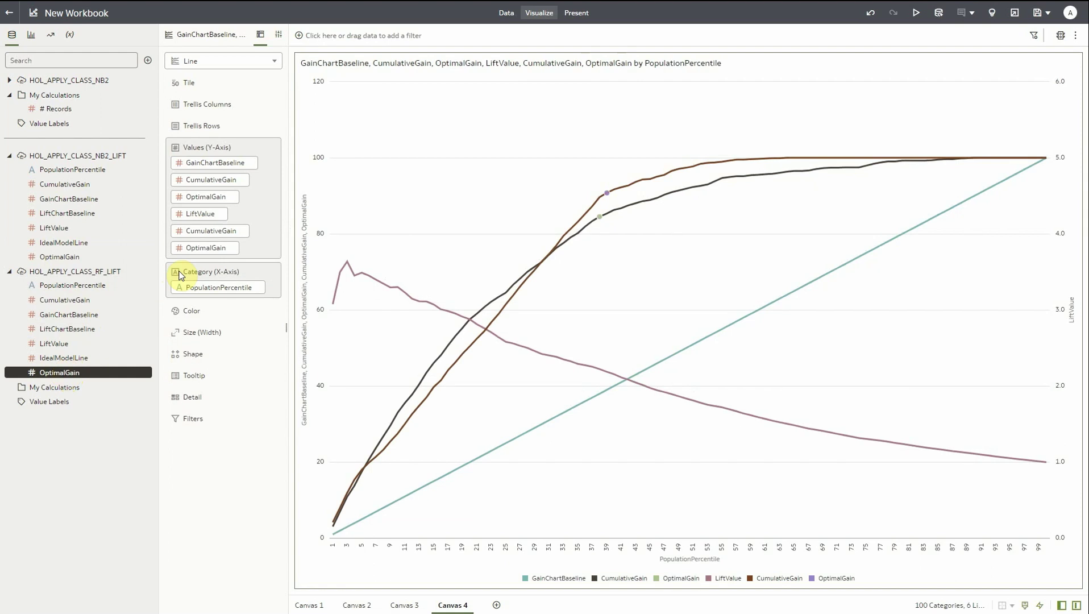